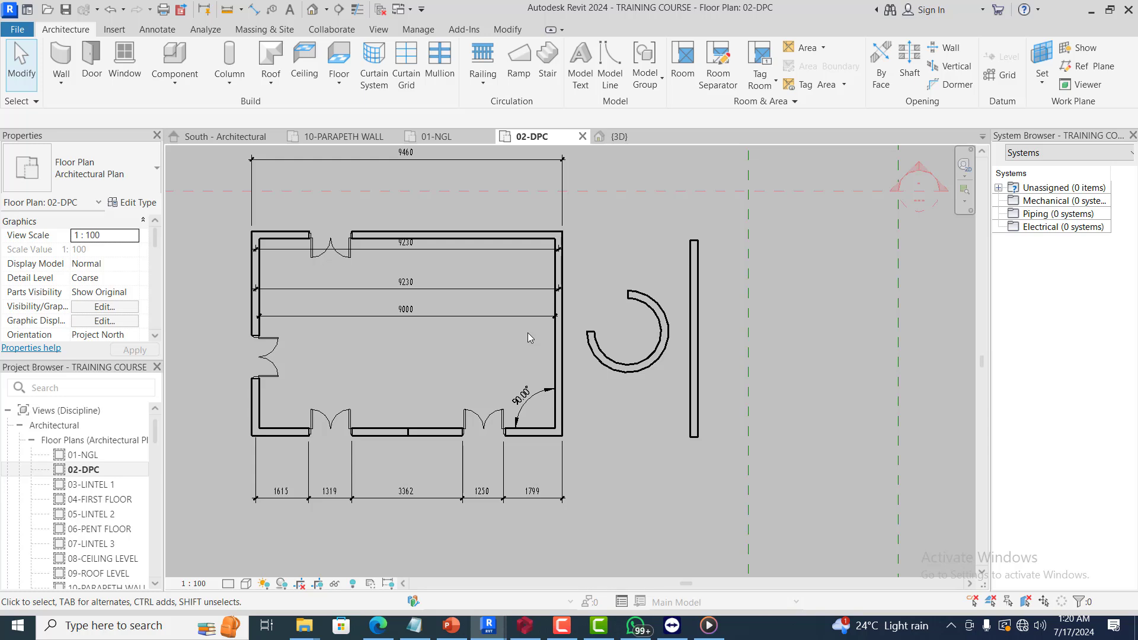
Delete the curved wall and the detached straight wall beside the building in the 02-DPC floor plan
{"action": "left_click", "coordinate": [619, 137]}
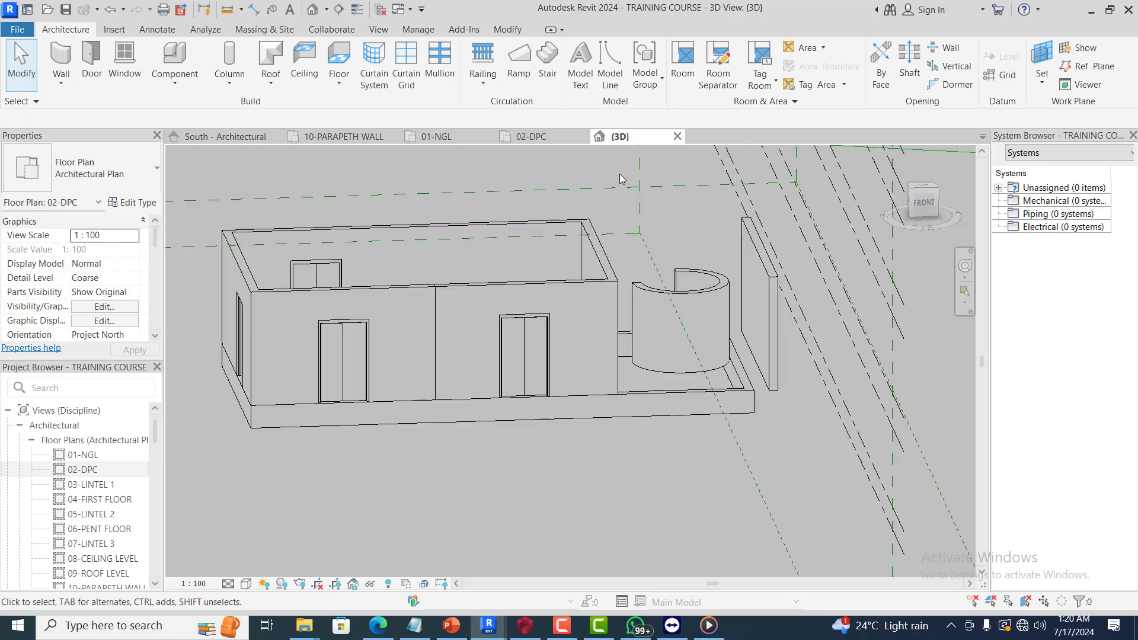
{"action": "left_click", "coordinate": [529, 140]}
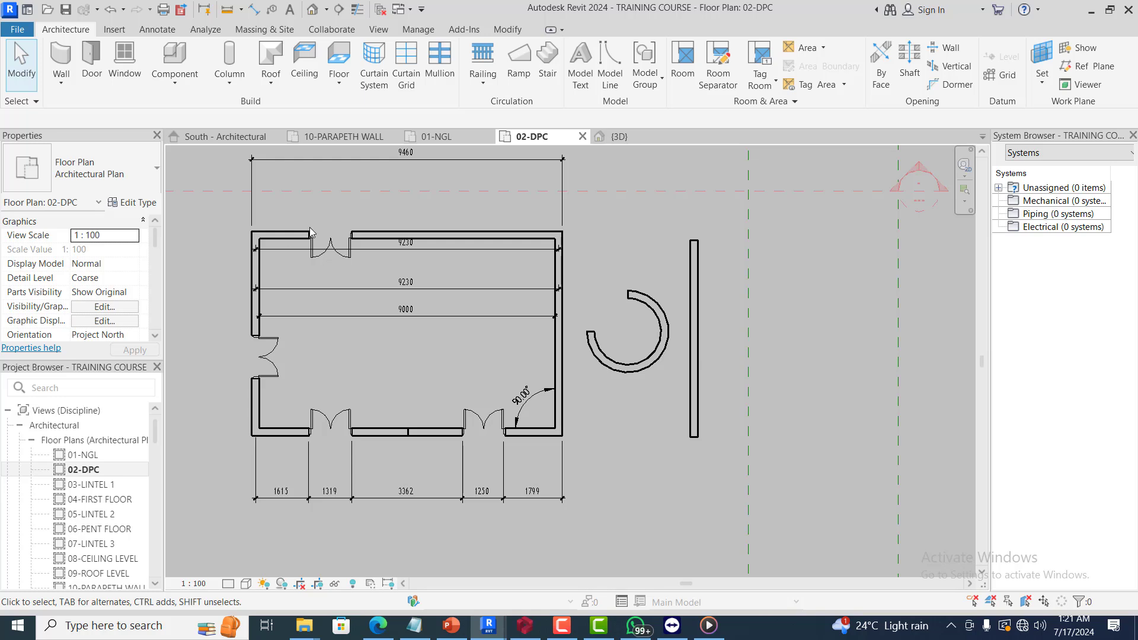
{"action": "left_click_drag", "start_coordinate": [728, 221], "coordinate": [618, 420]}
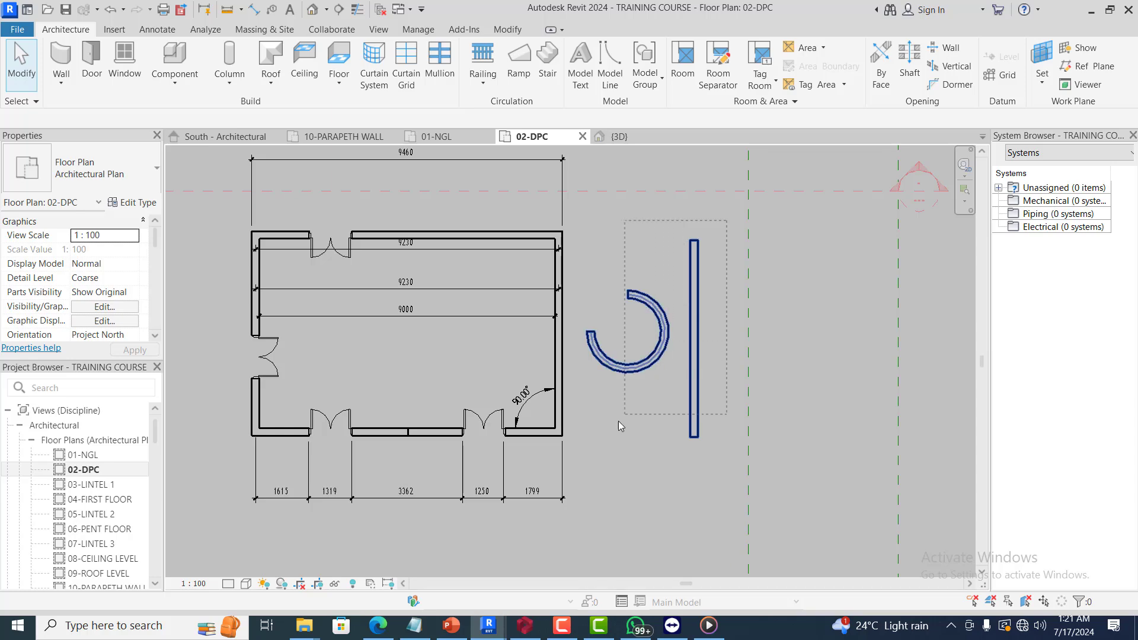
{"action": "left_click_drag", "start_coordinate": [575, 479], "coordinate": [575, 479]}
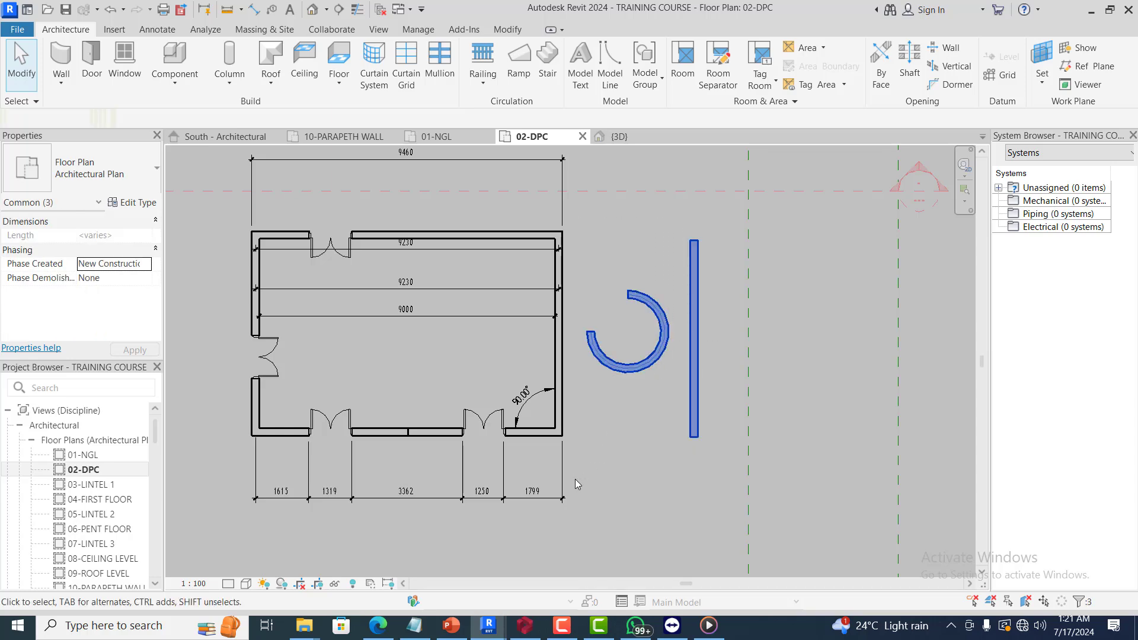
{"action": "key", "text": "Delete"}
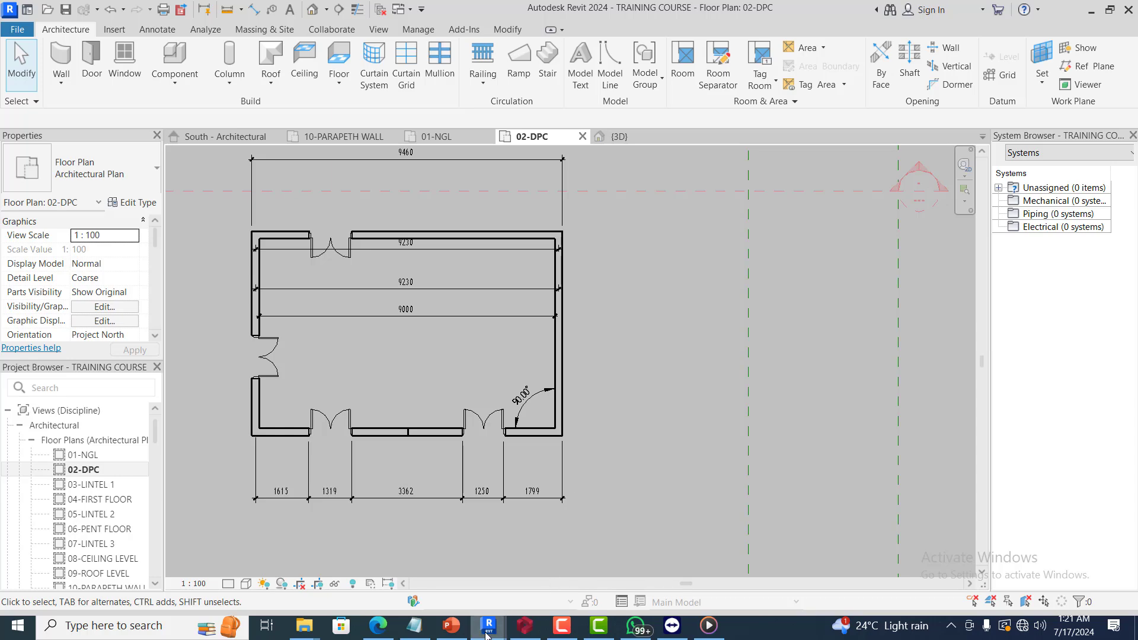
Review the 3D views of the BANK DESIGN and REVIT FULL COURSE projects, and return to the TRAINING COURSE project
{"action": "mouse_move", "coordinate": [487, 633]}
{"action": "left_click", "coordinate": [439, 584]}
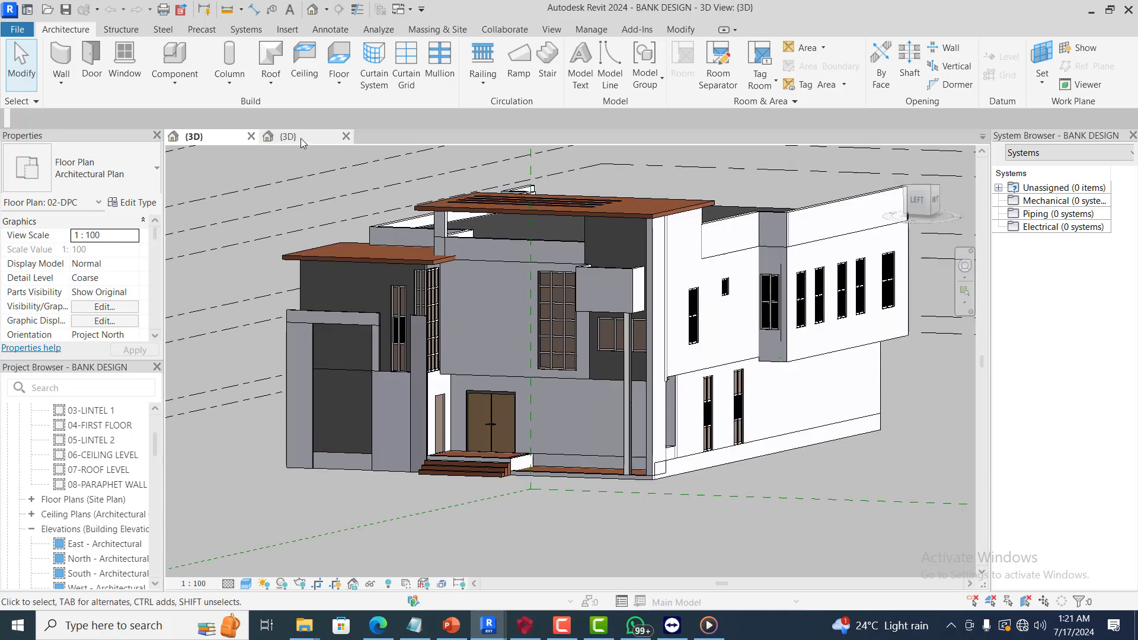
{"action": "left_click", "coordinate": [300, 137]}
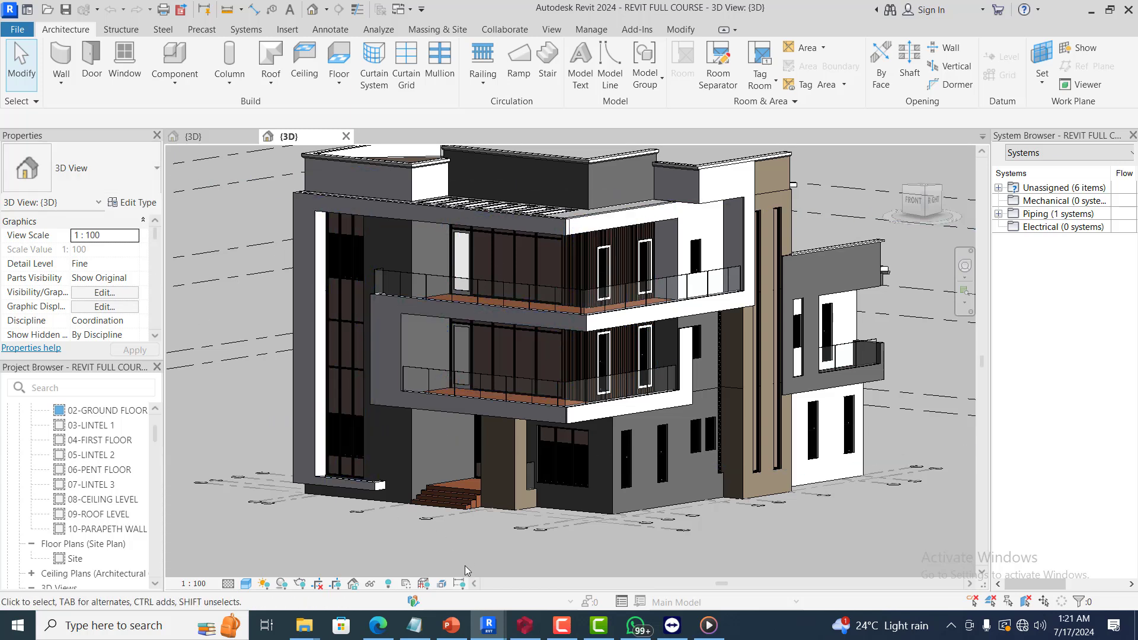
{"action": "mouse_move", "coordinate": [487, 624]}
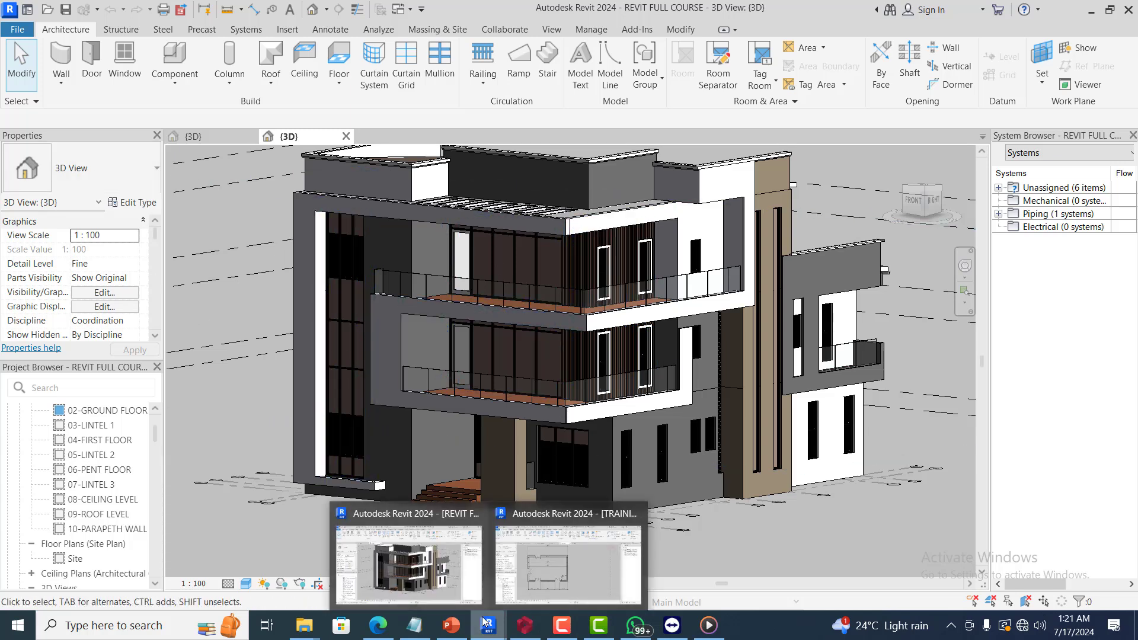
{"action": "left_click", "coordinate": [529, 564]}
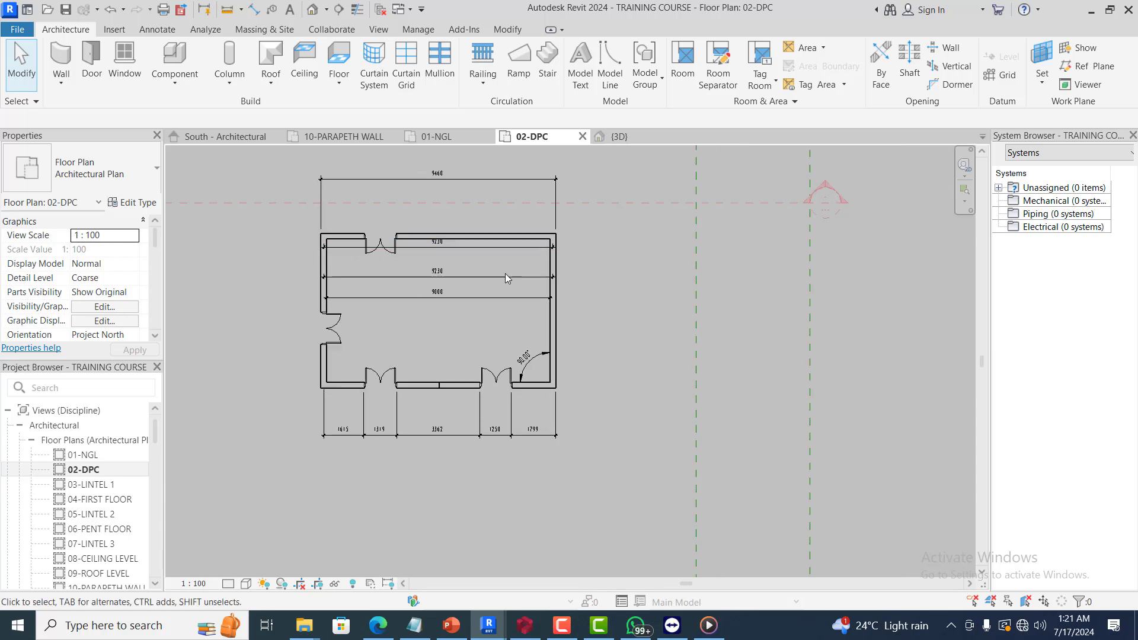
Open the 09-ROOF LEVEL floor plan and save the project
{"action": "middle_click_drag", "start_coordinate": [505, 273], "coordinate": [569, 273]}
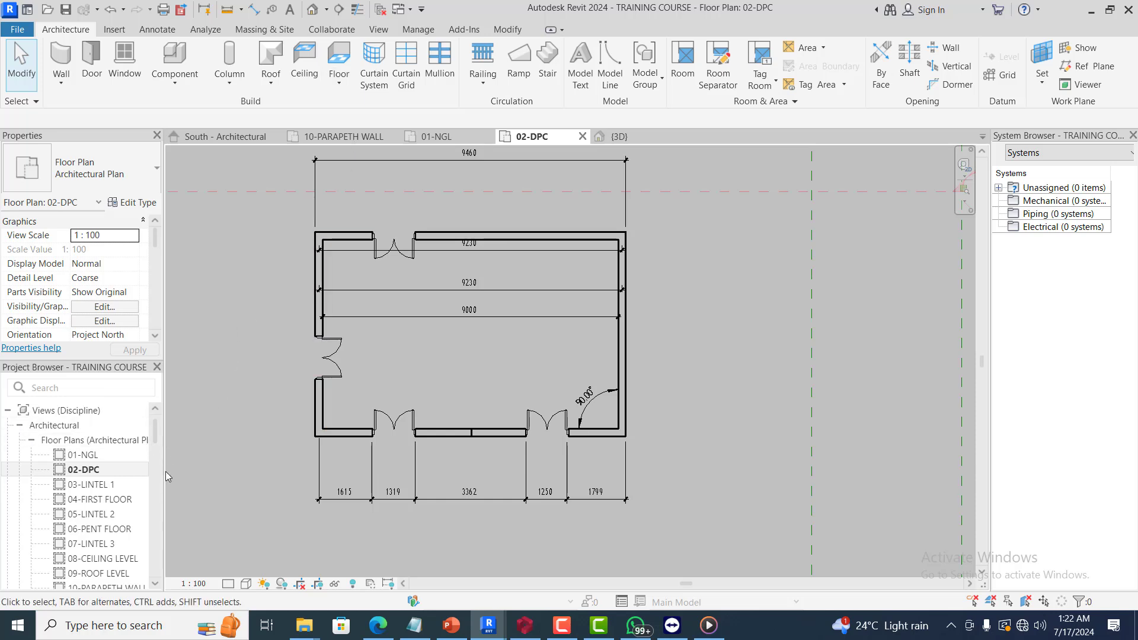
{"action": "scroll", "coordinate": [109, 509], "scroll_direction": "down", "scroll_amount": 1}
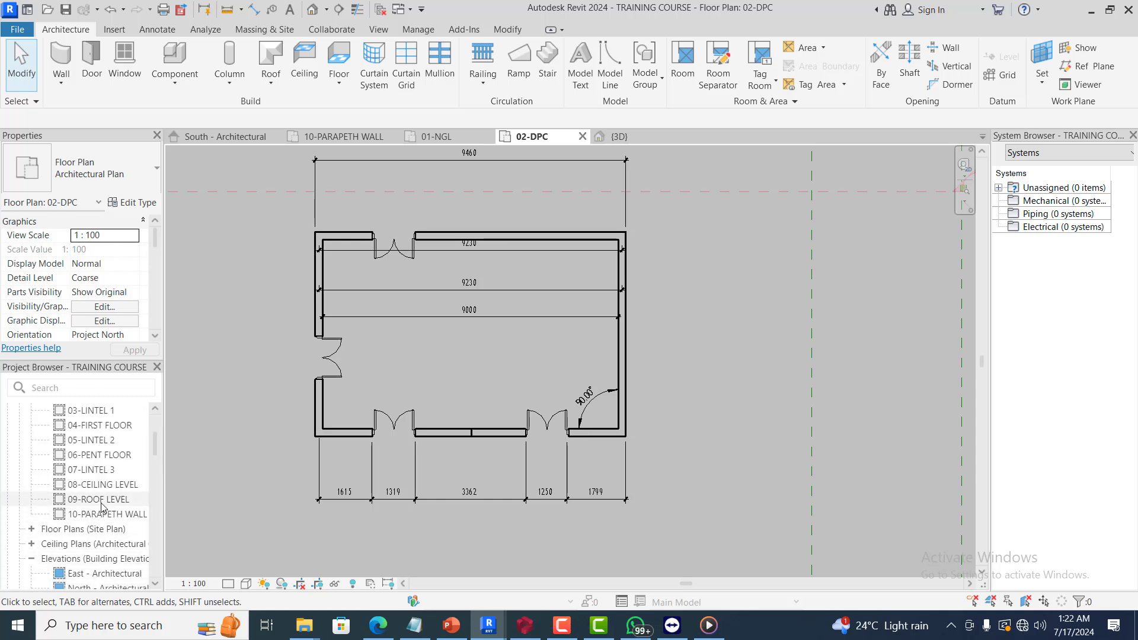
{"action": "left_click", "coordinate": [102, 501]}
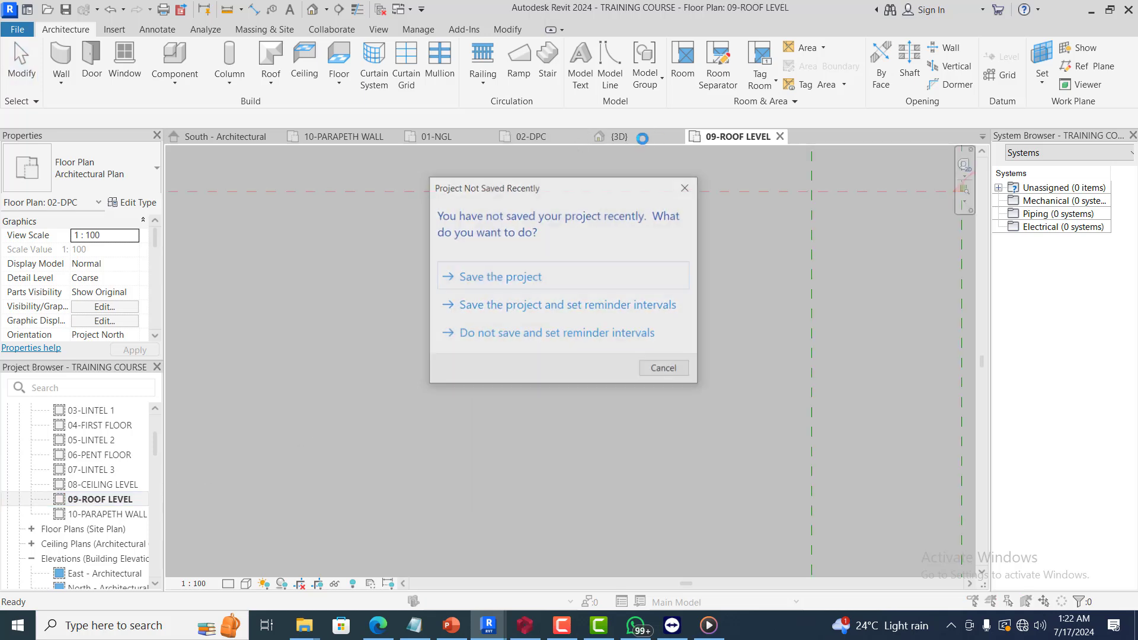
{"action": "left_click", "coordinate": [540, 279]}
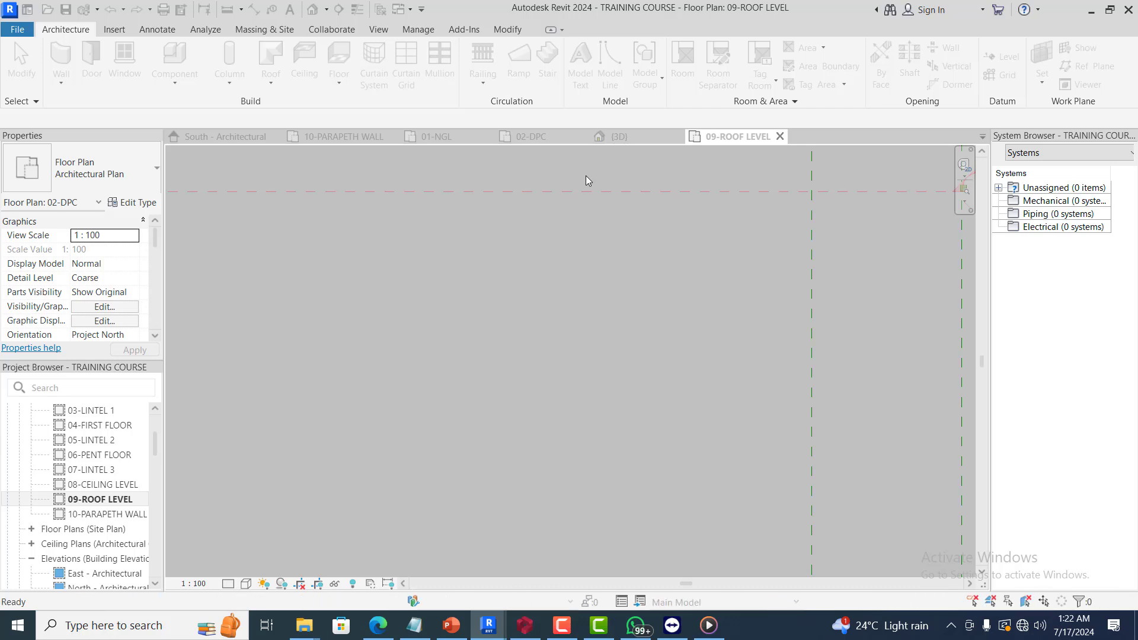
{"action": "mouse_move", "coordinate": [558, 632]}
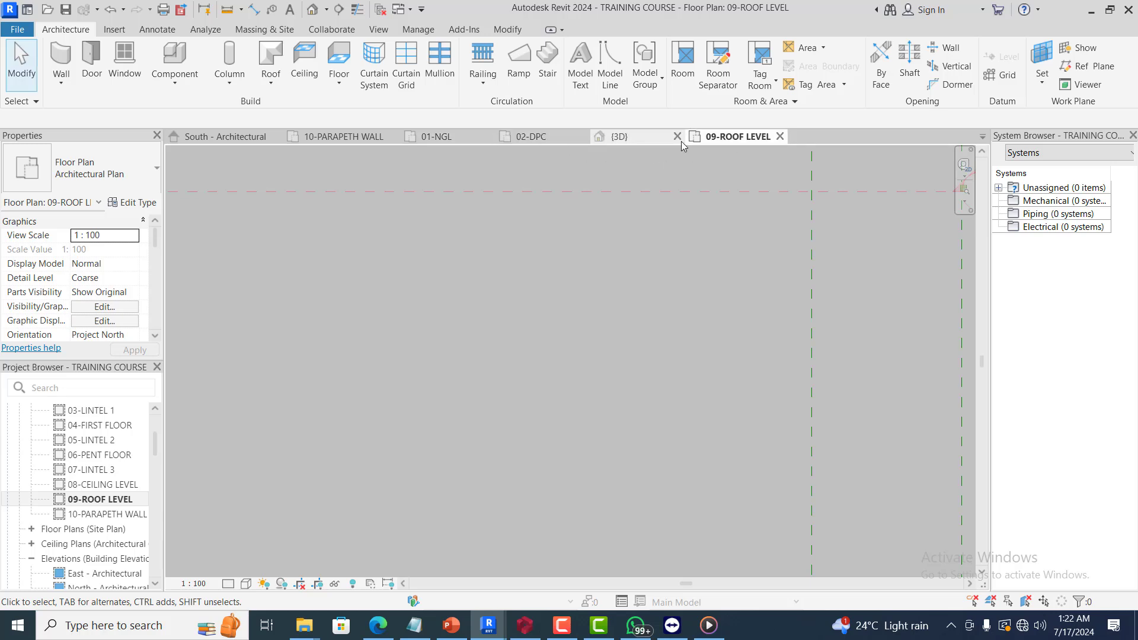
Open the East - Architectural elevation and examine how the building's walls relate to the level lines
{"action": "left_click", "coordinate": [536, 139]}
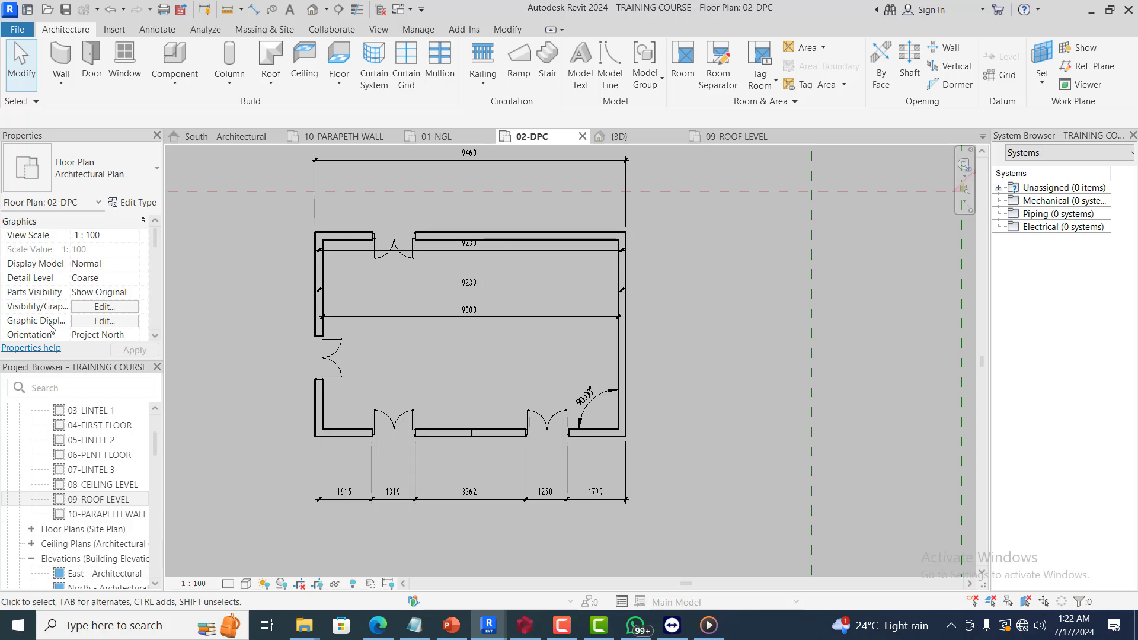
{"action": "scroll", "coordinate": [109, 461], "scroll_direction": "up", "scroll_amount": 2}
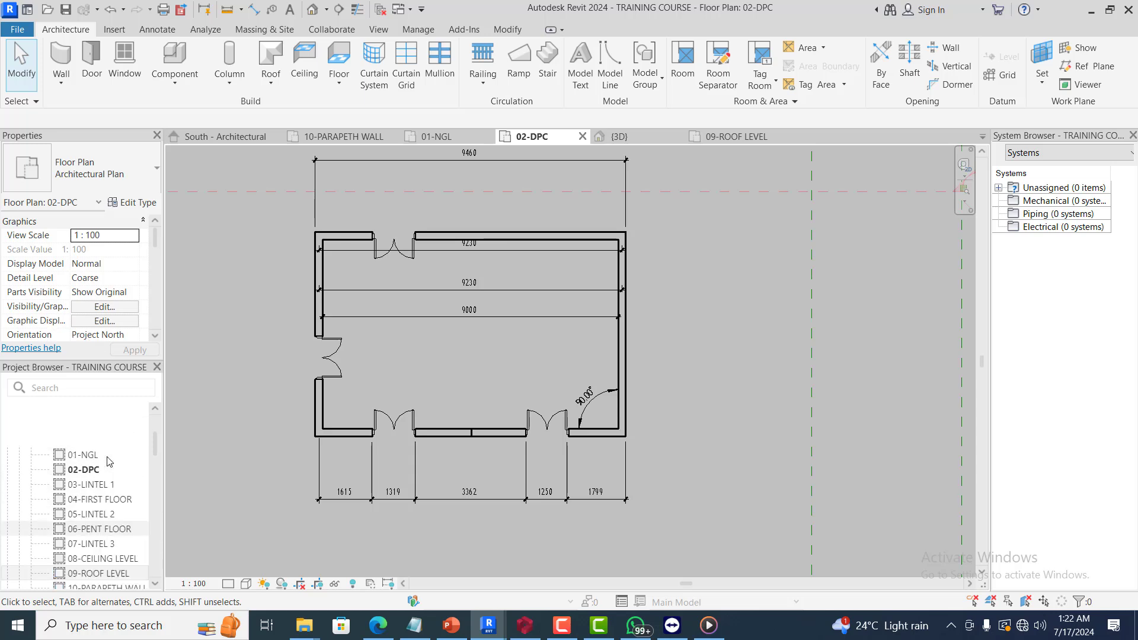
{"action": "scroll", "coordinate": [108, 461], "scroll_direction": "down", "scroll_amount": 4}
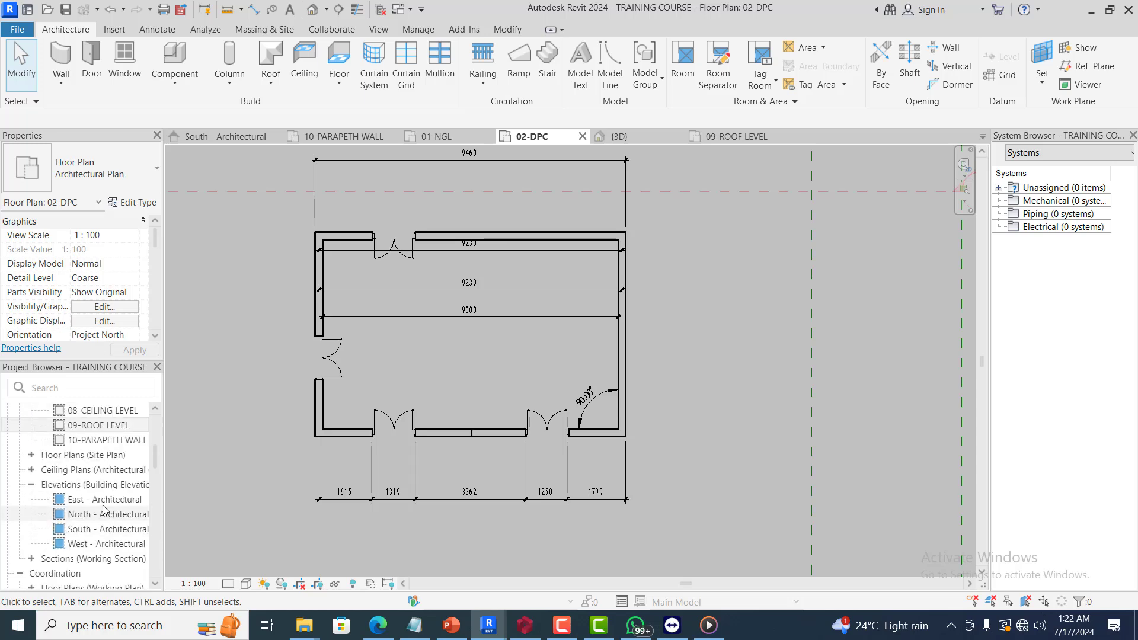
{"action": "left_click", "coordinate": [103, 504]}
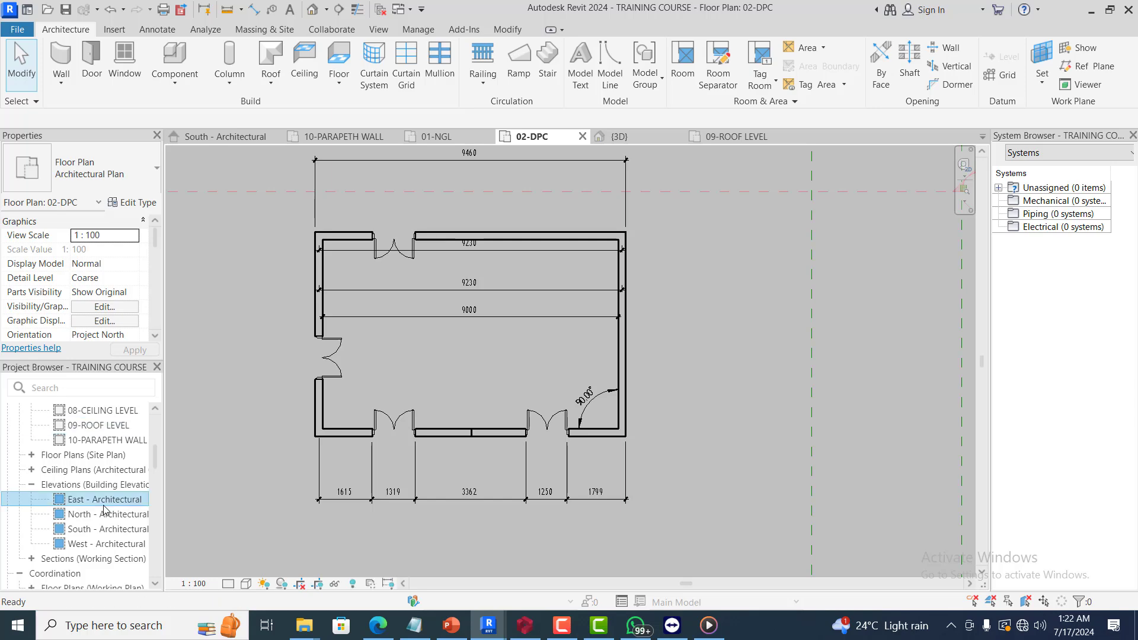
{"action": "double_click", "coordinate": [104, 504]}
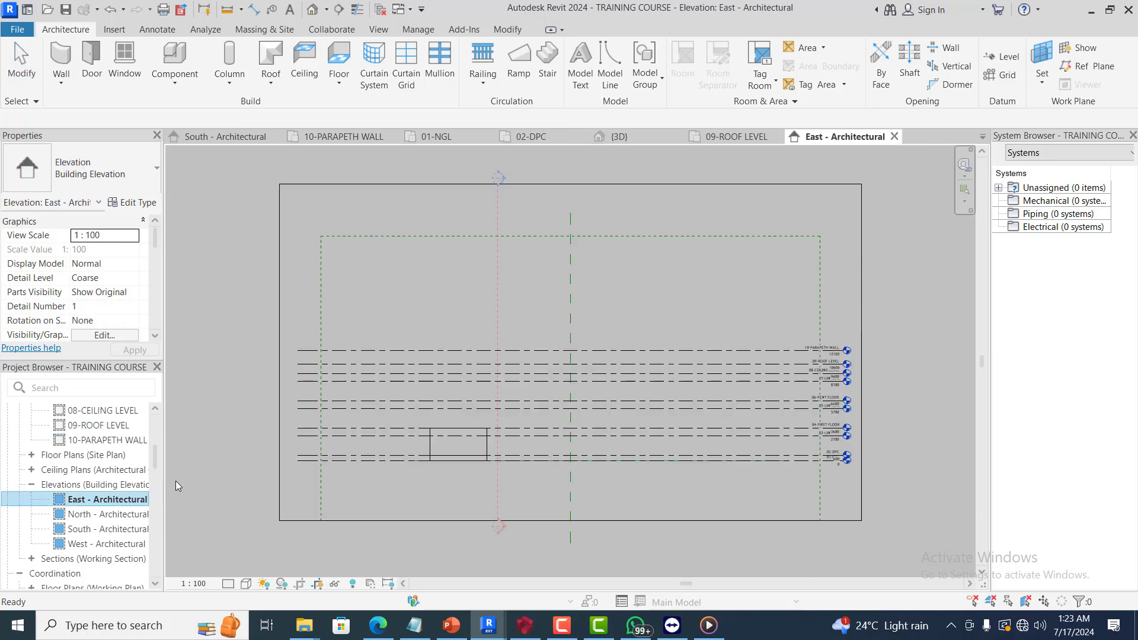
{"action": "scroll", "coordinate": [456, 435], "scroll_direction": "up", "scroll_amount": 3}
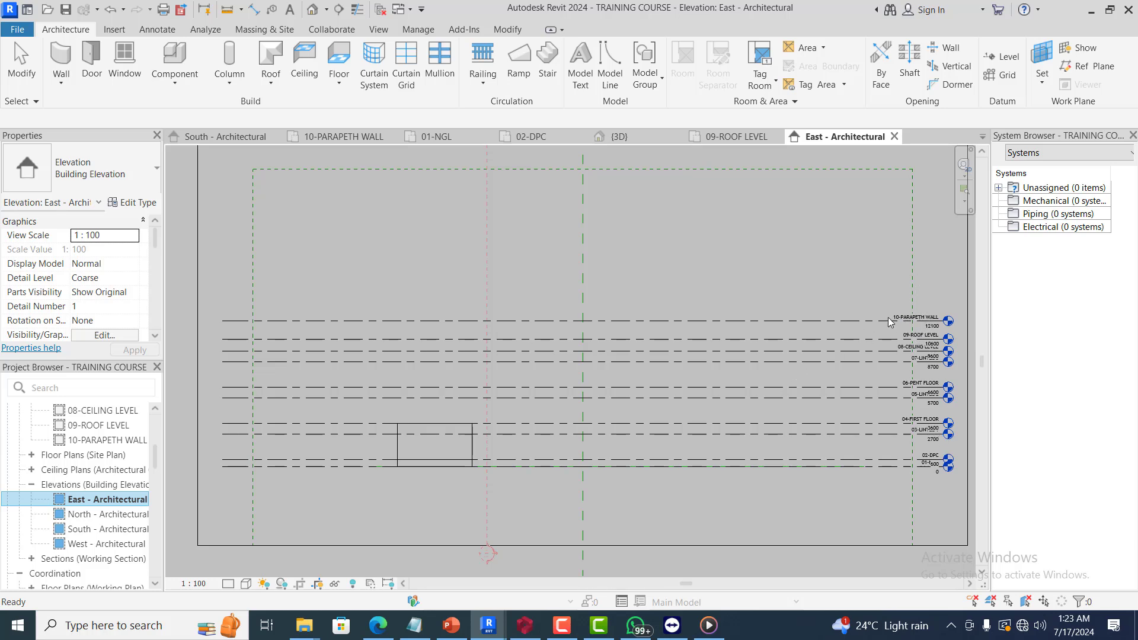
{"action": "scroll", "coordinate": [949, 334], "scroll_direction": "up", "scroll_amount": 2}
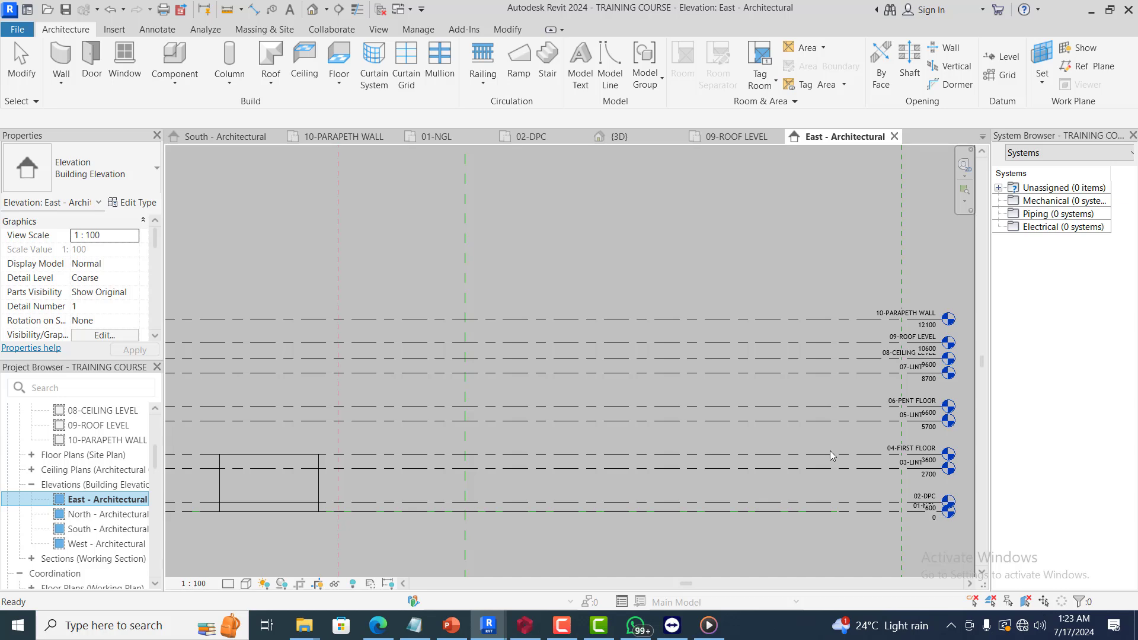
{"action": "scroll", "coordinate": [894, 426], "scroll_direction": "down", "scroll_amount": 1}
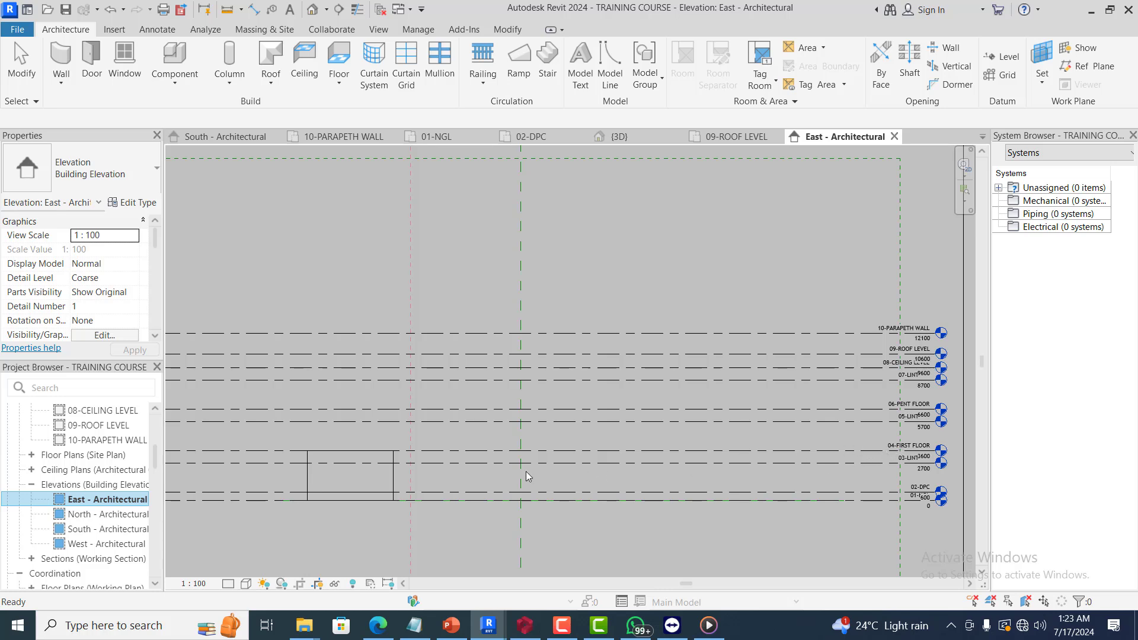
{"action": "scroll", "coordinate": [299, 486], "scroll_direction": "up", "scroll_amount": 2}
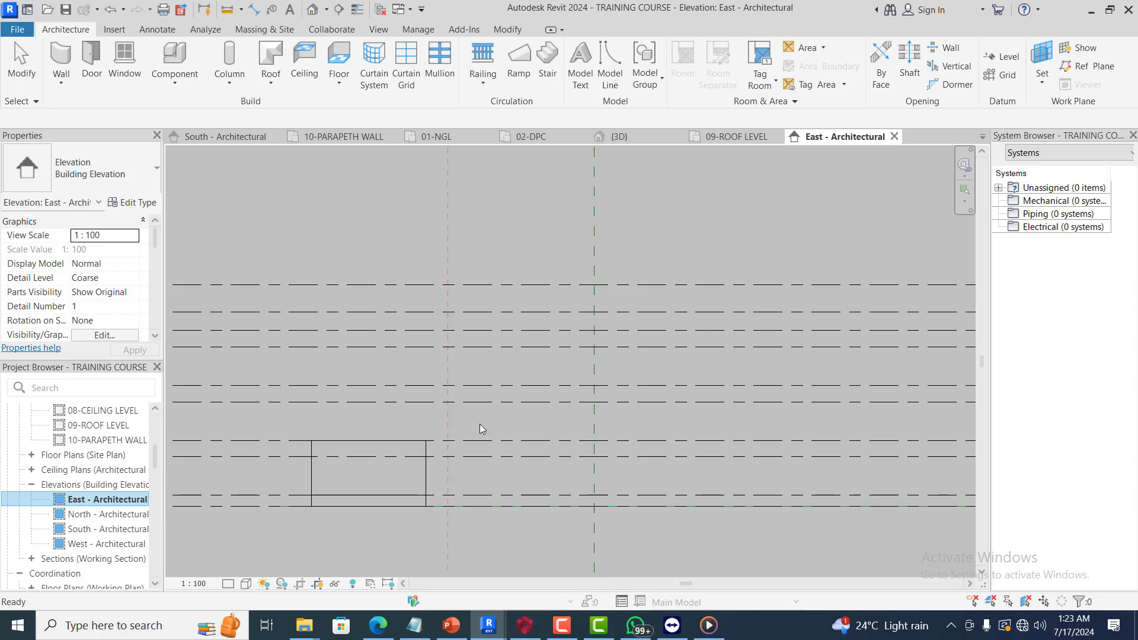
{"action": "scroll", "coordinate": [614, 363], "scroll_direction": "down", "scroll_amount": 1}
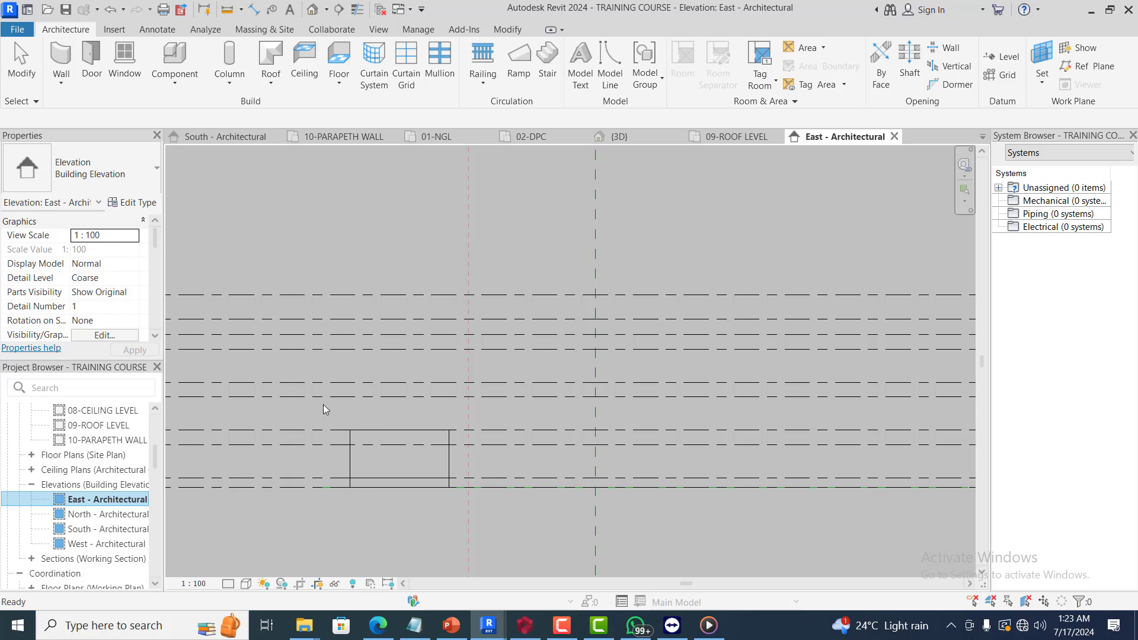
{"action": "scroll", "coordinate": [323, 405], "scroll_direction": "down", "scroll_amount": 1}
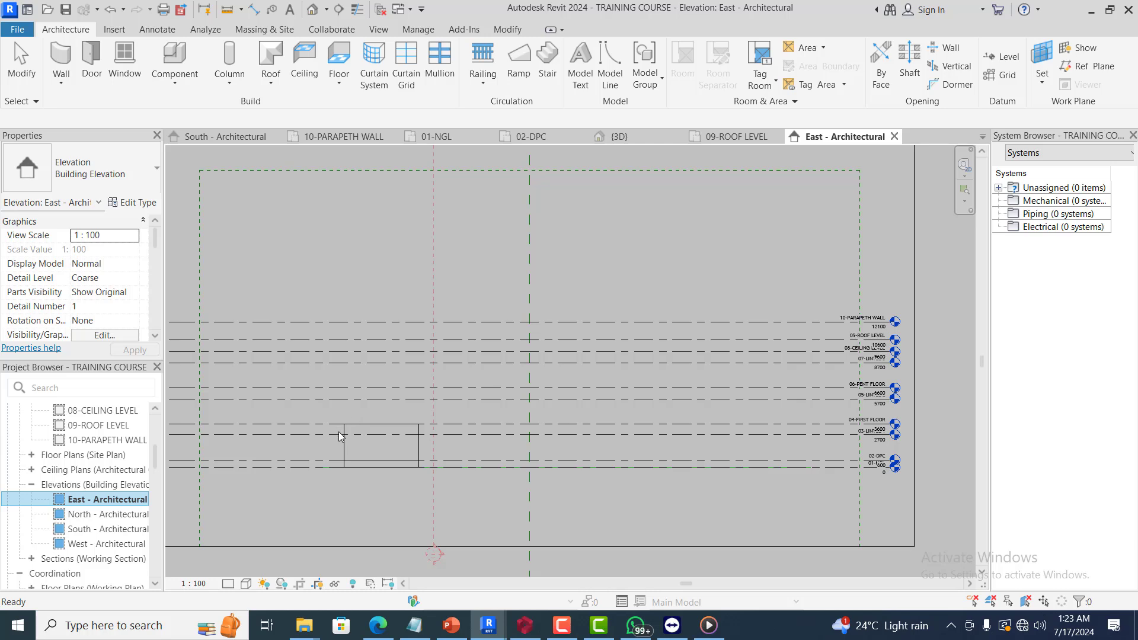
{"action": "scroll", "coordinate": [341, 438], "scroll_direction": "up", "scroll_amount": 3}
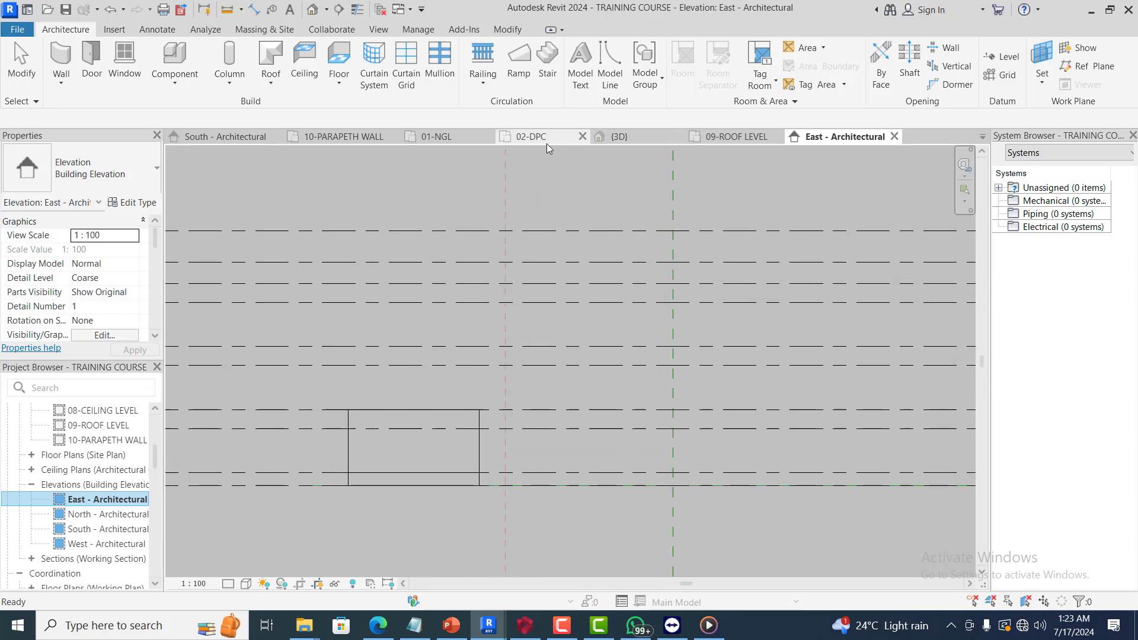
Check the 02-DPC floor plan again, and open the 04-FIRST FLOOR plan for inspection
{"action": "left_click", "coordinate": [530, 137]}
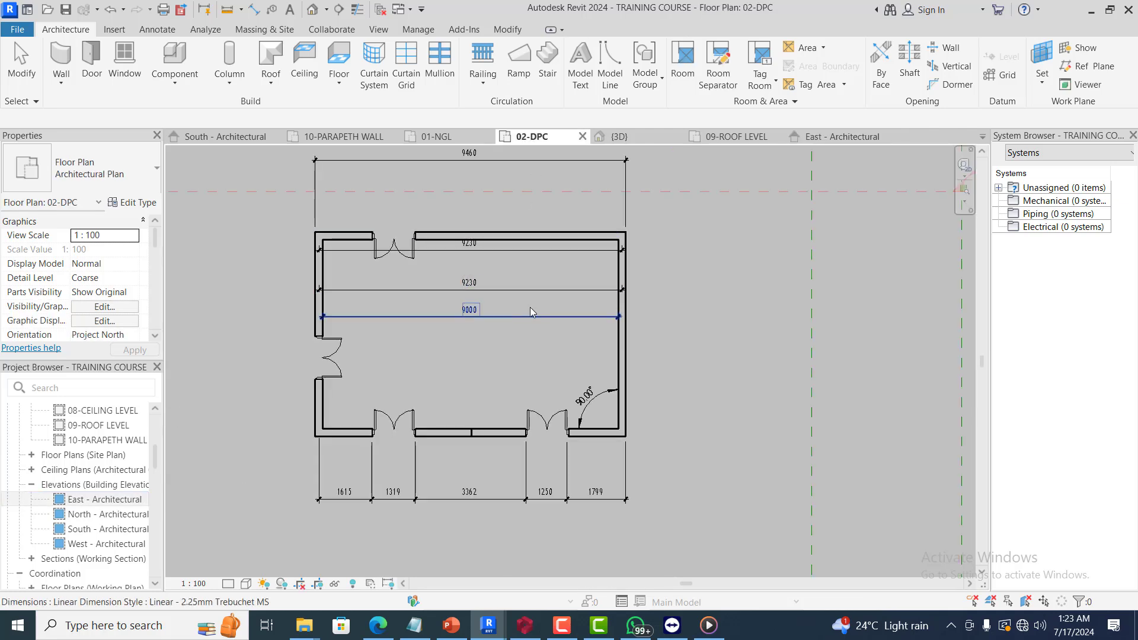
{"action": "scroll", "coordinate": [493, 294], "scroll_direction": "up", "scroll_amount": 2}
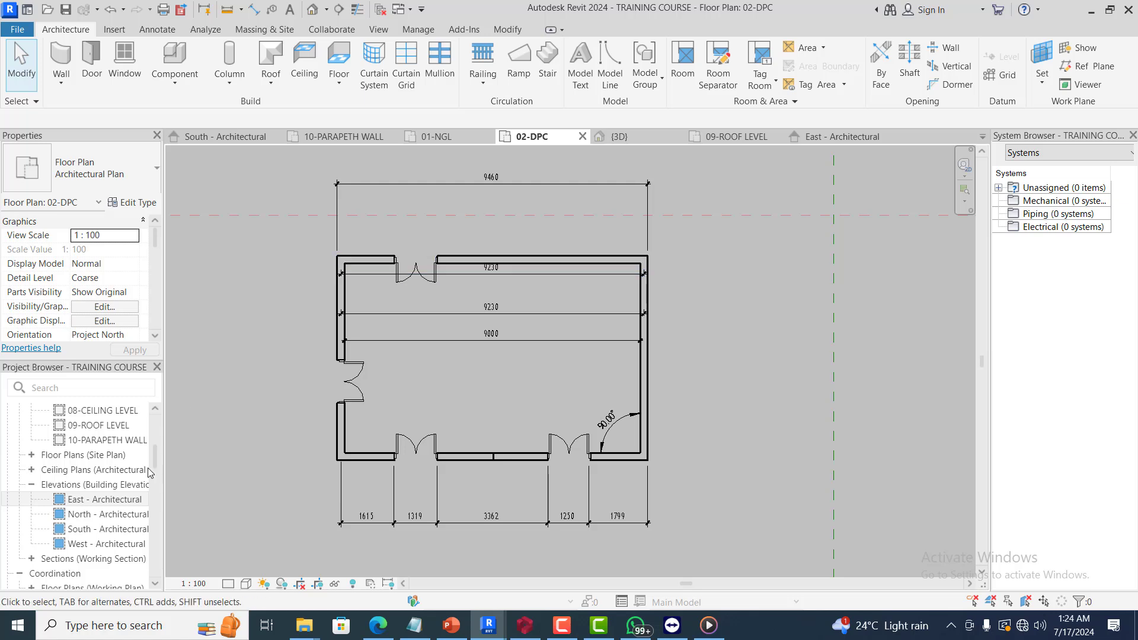
{"action": "scroll", "coordinate": [109, 498], "scroll_direction": "up", "scroll_amount": 4}
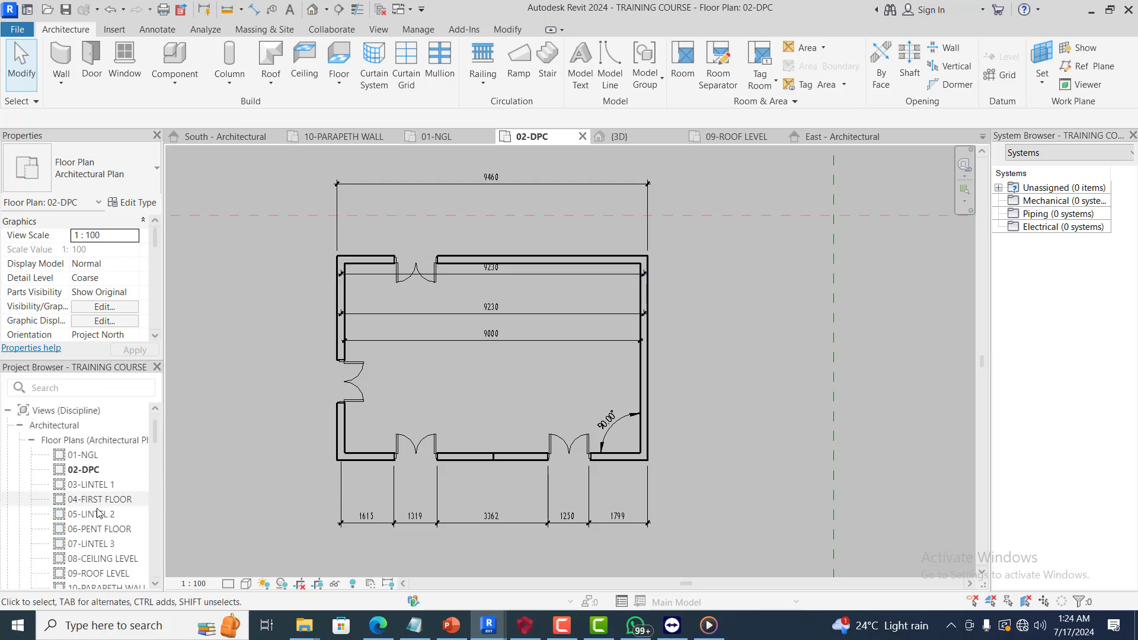
{"action": "left_click", "coordinate": [98, 501]}
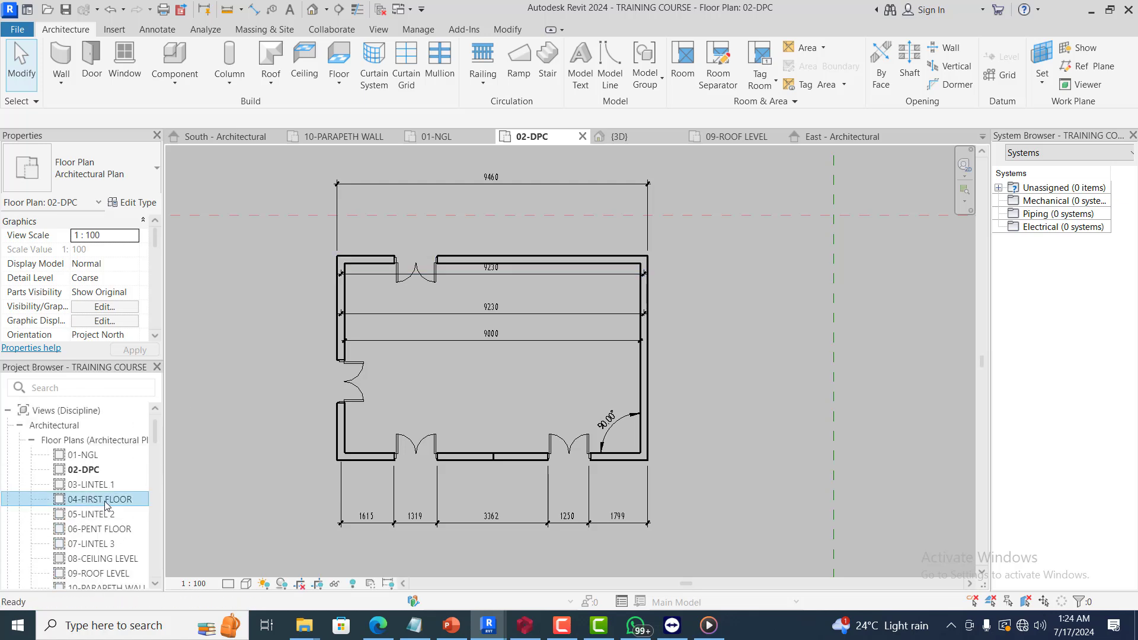
{"action": "double_click", "coordinate": [105, 500]}
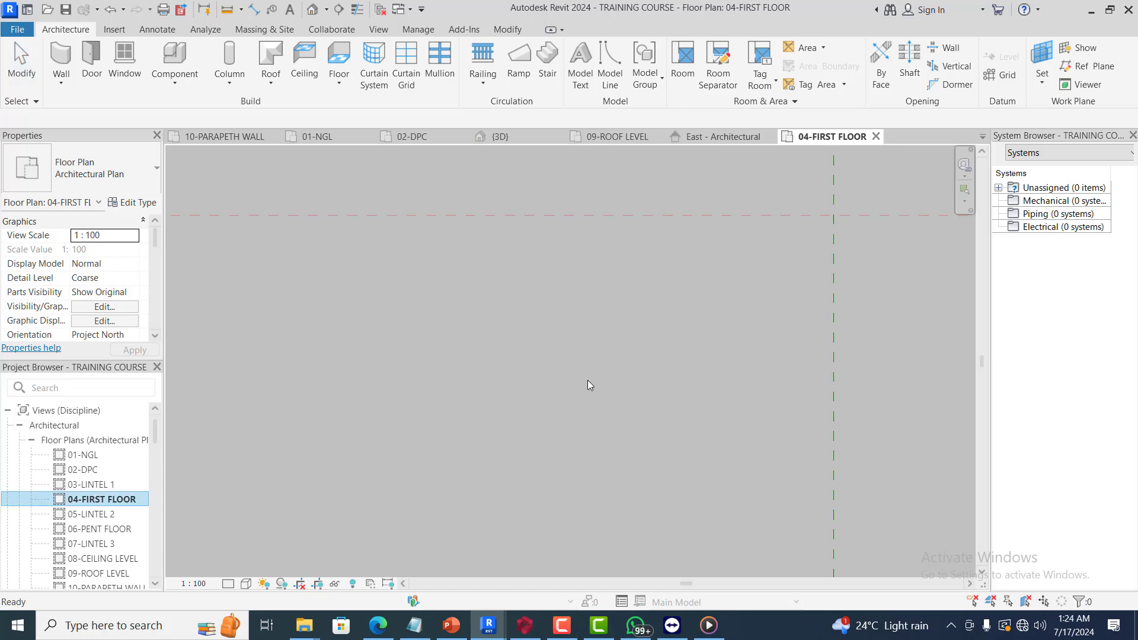
{"action": "scroll", "coordinate": [565, 315], "scroll_direction": "down", "scroll_amount": 7}
{"action": "scroll", "coordinate": [609, 374], "scroll_direction": "down", "scroll_amount": 2}
{"action": "scroll", "coordinate": [476, 237], "scroll_direction": "up", "scroll_amount": 2}
{"action": "scroll", "coordinate": [425, 245], "scroll_direction": "up", "scroll_amount": 3}
Set the 04-FIRST FLOOR plan's underlay range base level to 02-DPC and apply it
{"action": "left_click", "coordinate": [156, 336]}
{"action": "left_click", "coordinate": [156, 336]}
{"action": "left_click", "coordinate": [156, 335]}
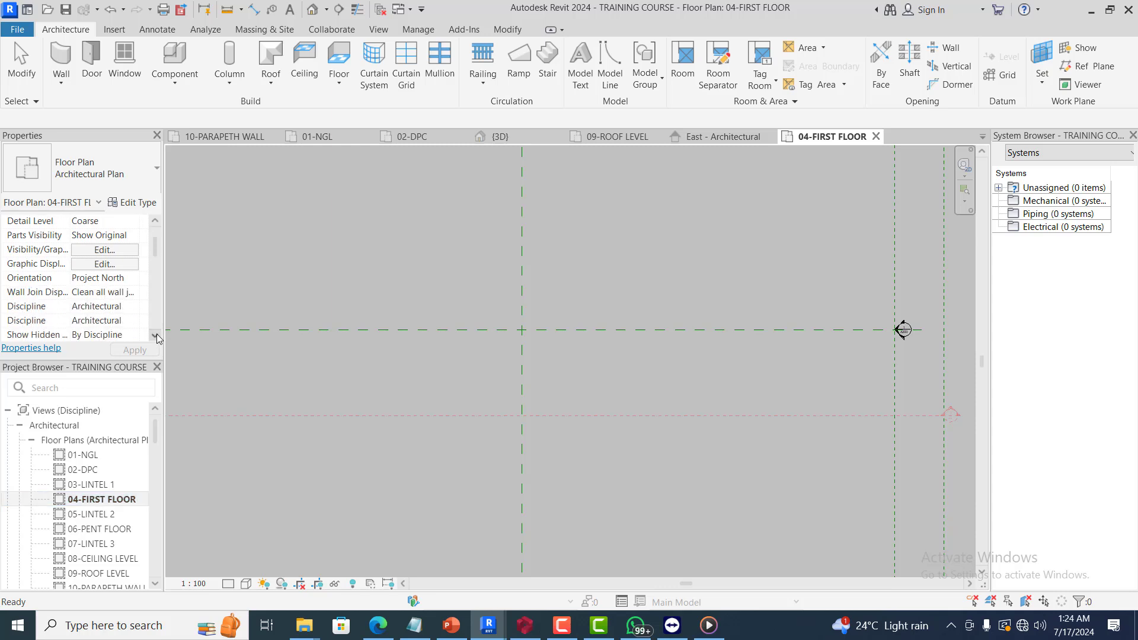
{"action": "left_click", "coordinate": [156, 335]}
{"action": "left_click", "coordinate": [156, 335]}
{"action": "left_click", "coordinate": [156, 335]}
{"action": "left_click", "coordinate": [156, 336]}
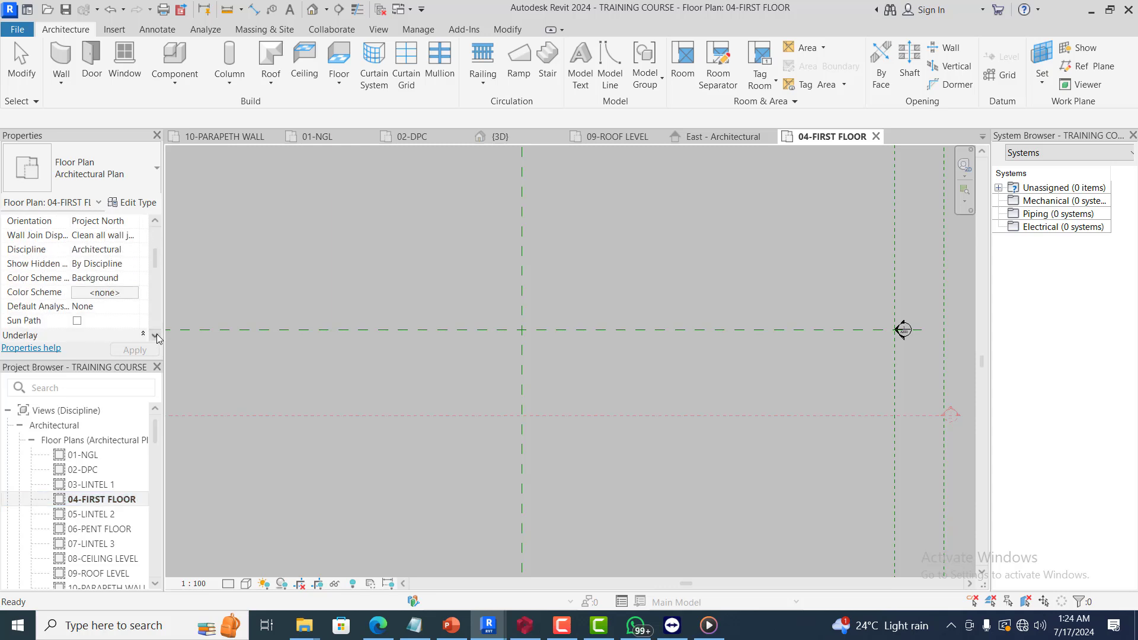
{"action": "left_click", "coordinate": [156, 336]}
{"action": "left_click", "coordinate": [156, 335]}
{"action": "left_click", "coordinate": [155, 336]}
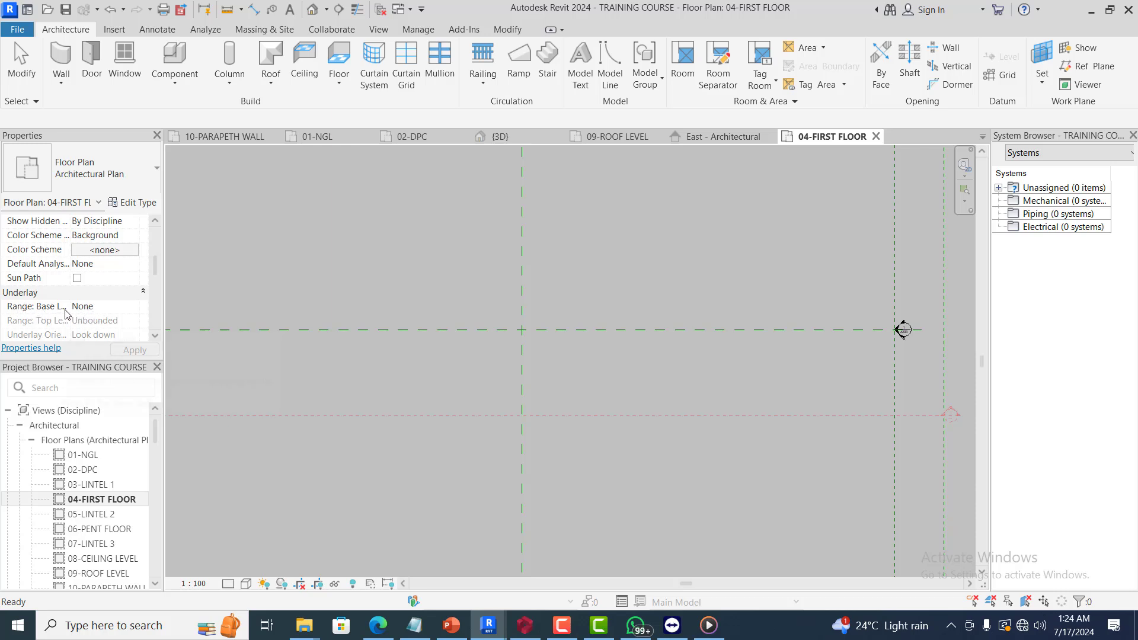
{"action": "left_click", "coordinate": [114, 309]}
{"action": "left_click", "coordinate": [131, 308]}
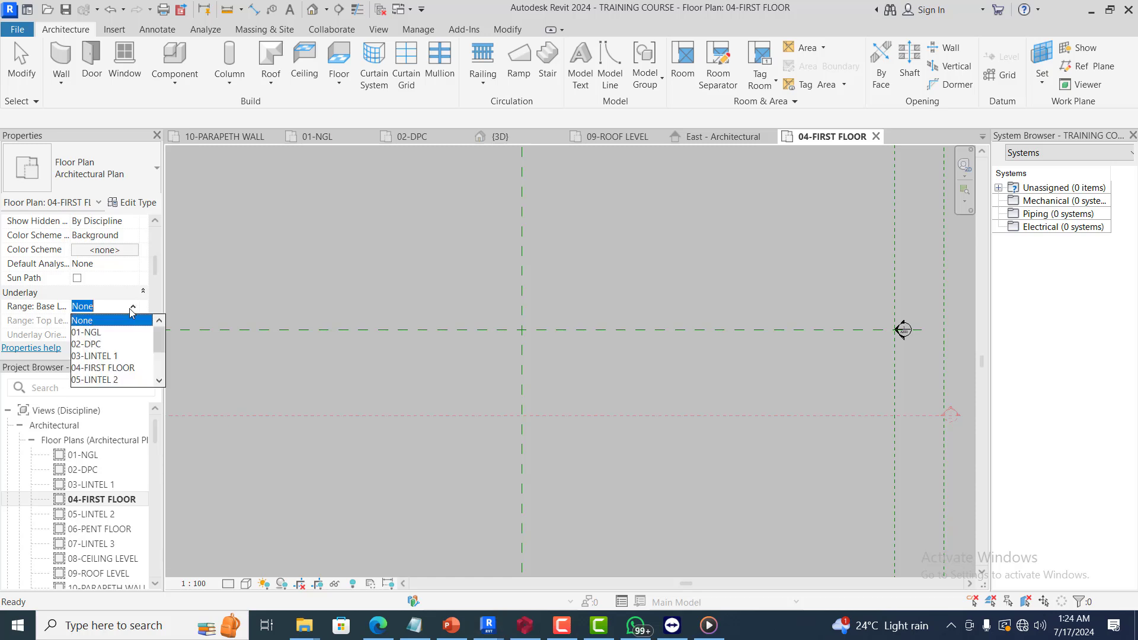
{"action": "left_click", "coordinate": [95, 345]}
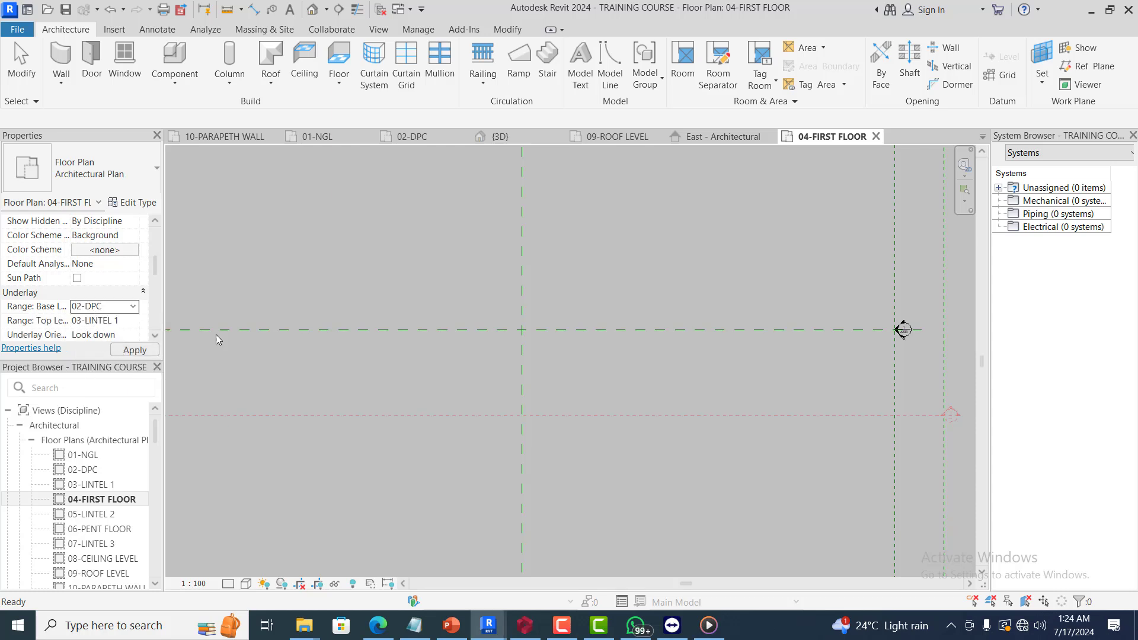
{"action": "left_click", "coordinate": [142, 350]}
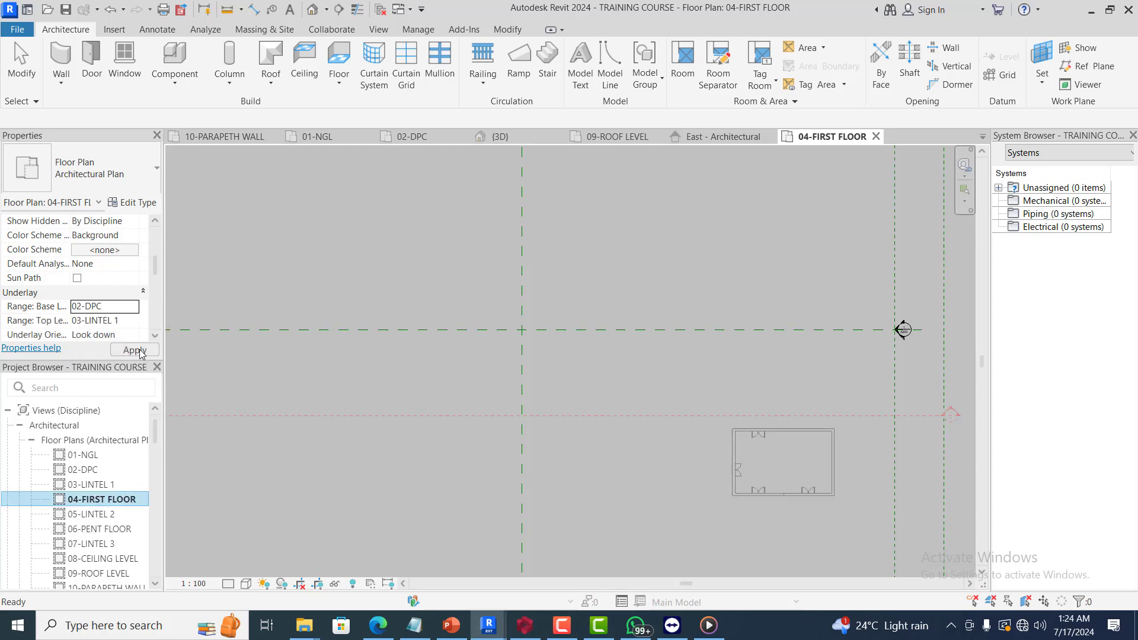
Create an in-place model component in the Generic Models category and accept its name
{"action": "scroll", "coordinate": [905, 482], "scroll_direction": "up", "scroll_amount": 5}
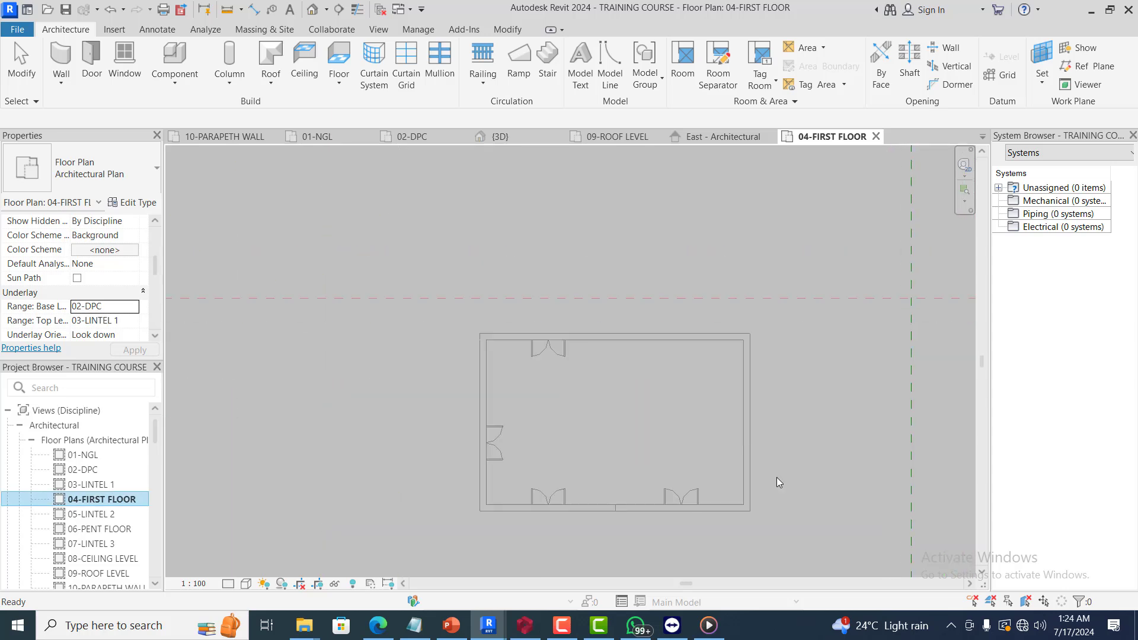
{"action": "scroll", "coordinate": [589, 406], "scroll_direction": "down", "scroll_amount": 3}
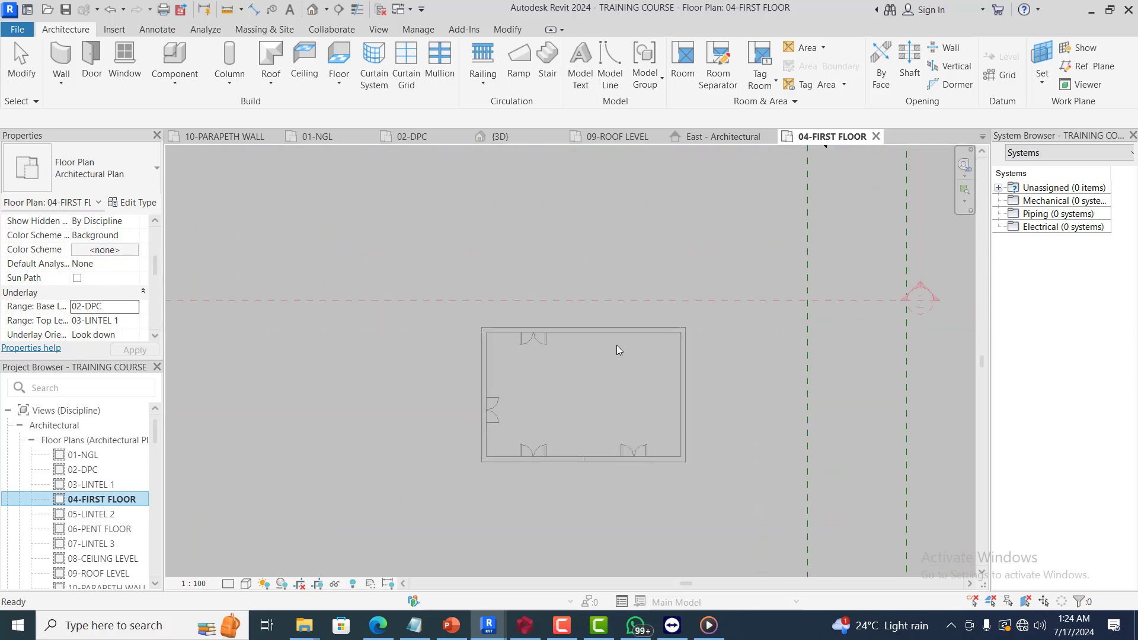
{"action": "scroll", "coordinate": [509, 465], "scroll_direction": "up", "scroll_amount": 2}
{"action": "scroll", "coordinate": [764, 421], "scroll_direction": "up", "scroll_amount": 2}
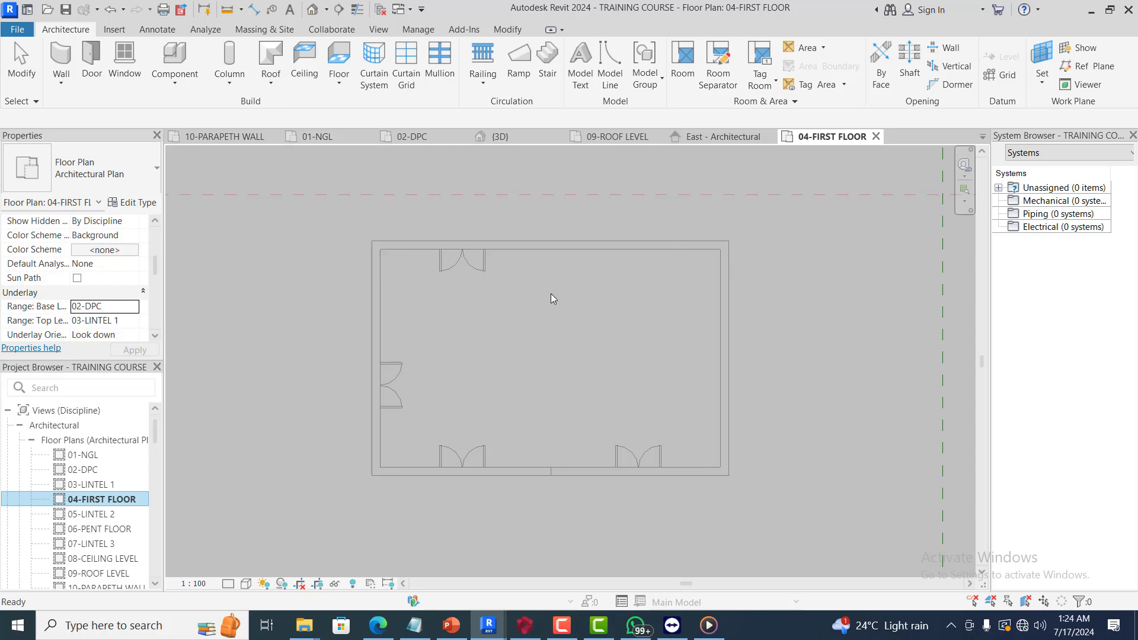
{"action": "left_click", "coordinate": [176, 87]}
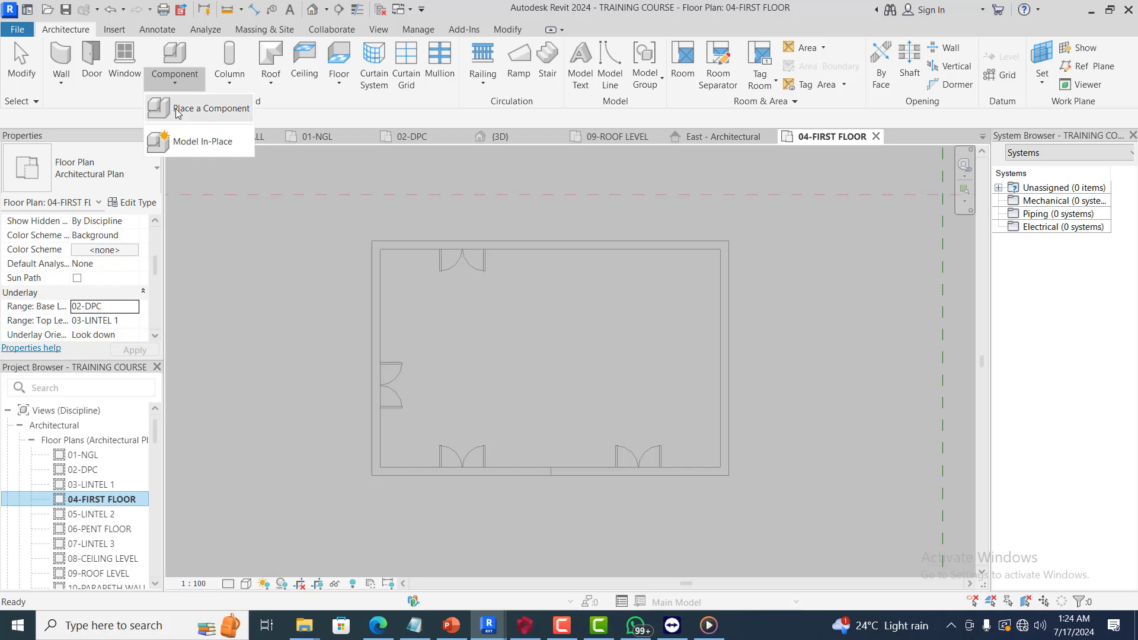
{"action": "left_click", "coordinate": [202, 142]}
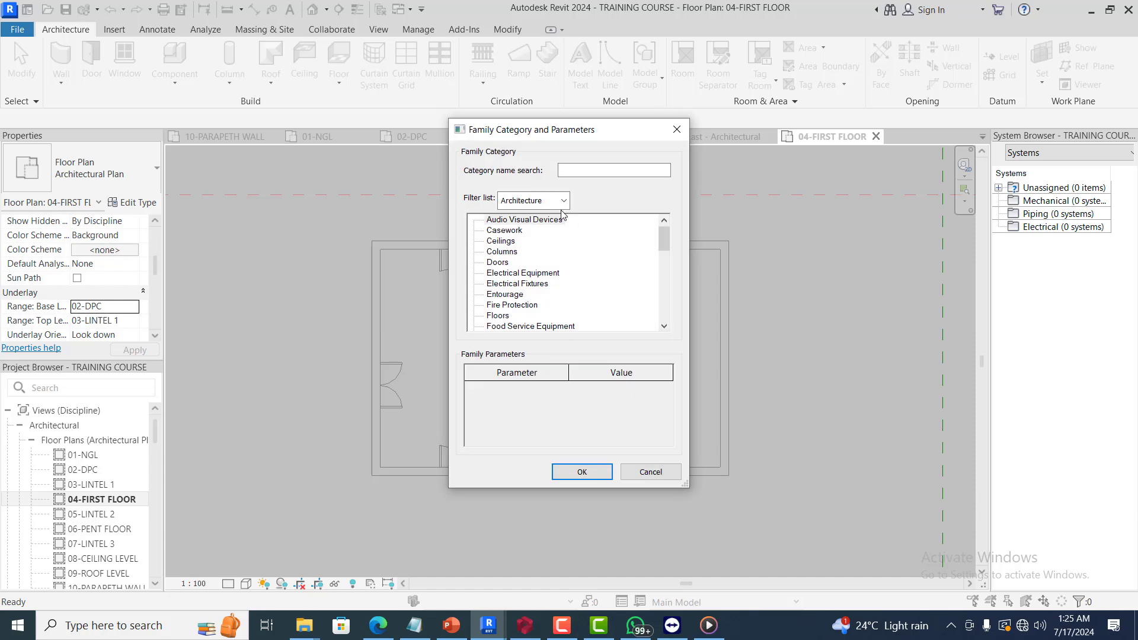
{"action": "scroll", "coordinate": [516, 312], "scroll_direction": "down", "scroll_amount": 2}
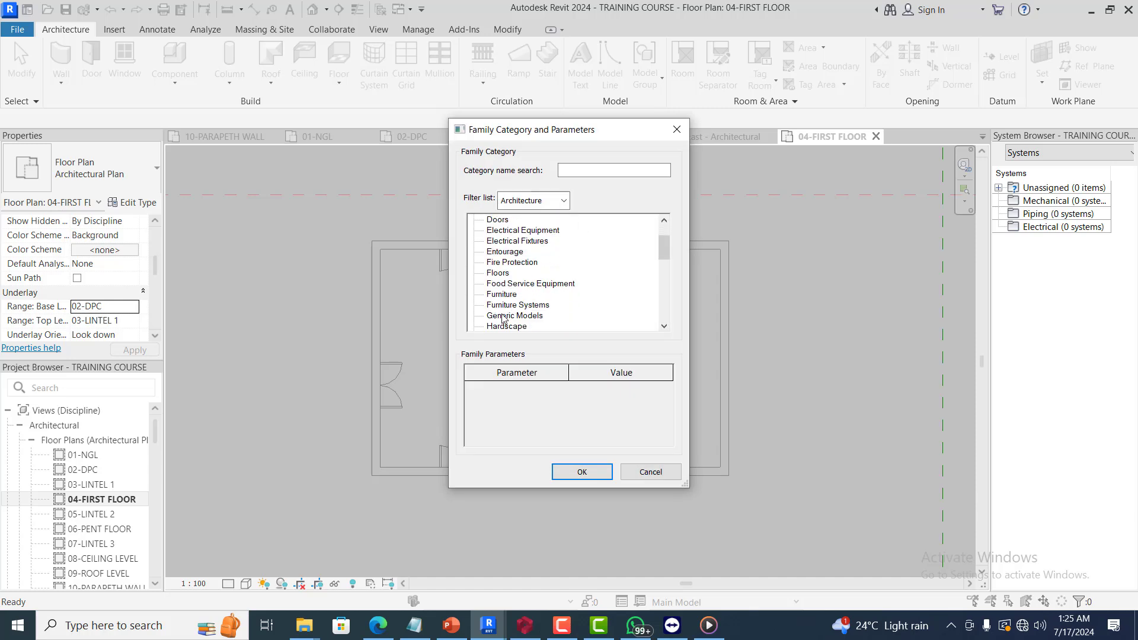
{"action": "left_click", "coordinate": [503, 316]}
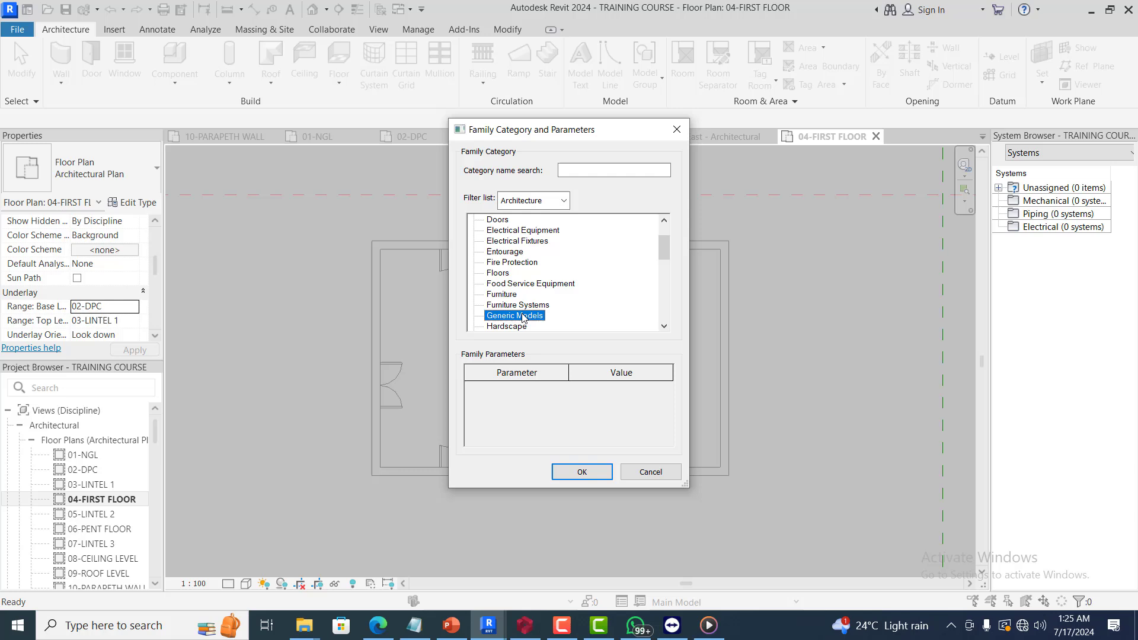
{"action": "left_click", "coordinate": [582, 472]}
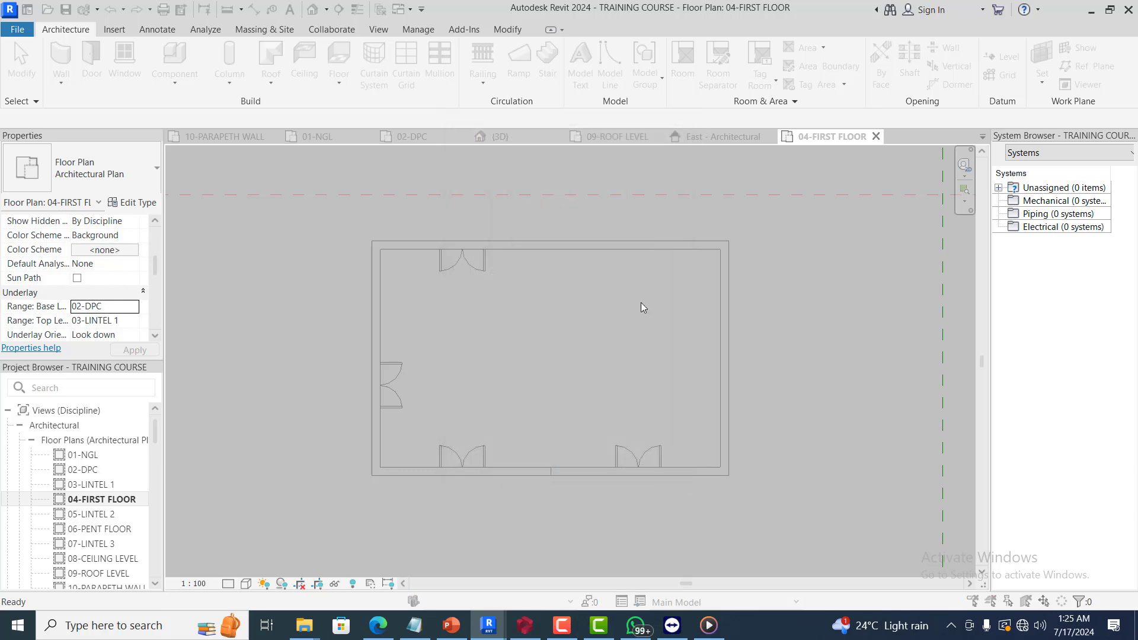
{"action": "left_click", "coordinate": [515, 357]}
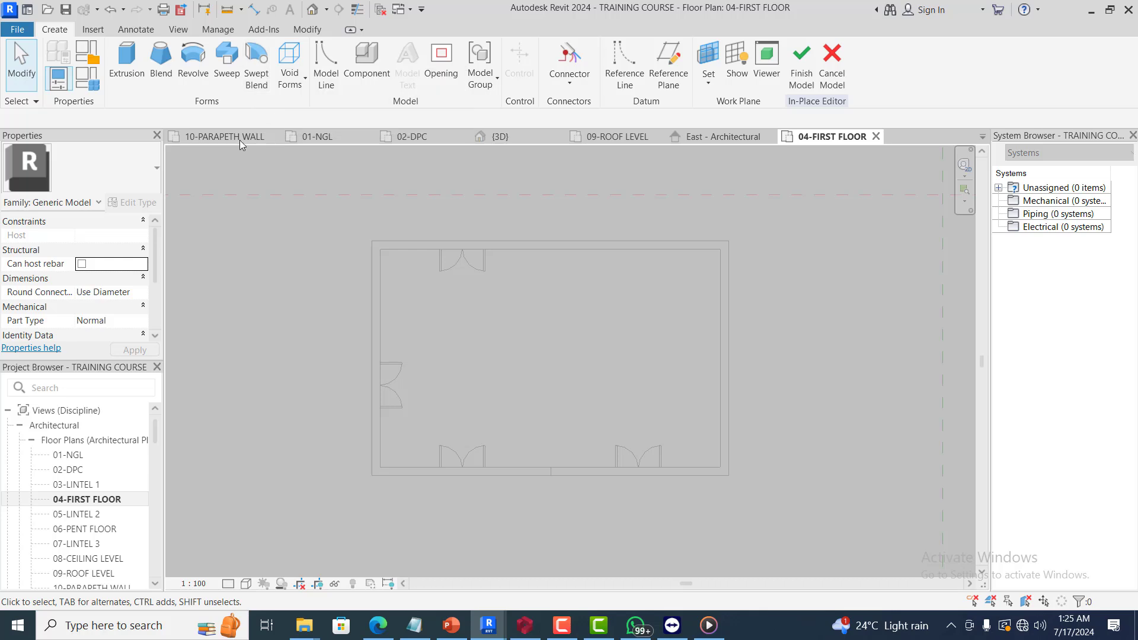
Start a Sweep and sketch its path along the outer faces of the building's upper and right-hand walls
{"action": "left_click", "coordinate": [231, 63]}
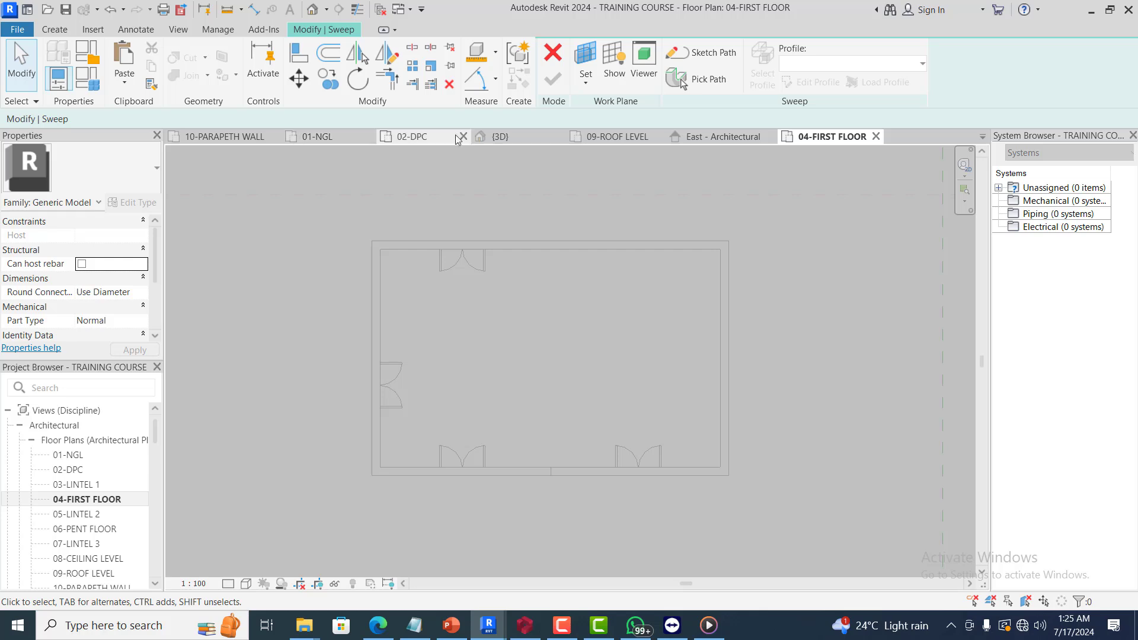
{"action": "left_click", "coordinate": [700, 54]}
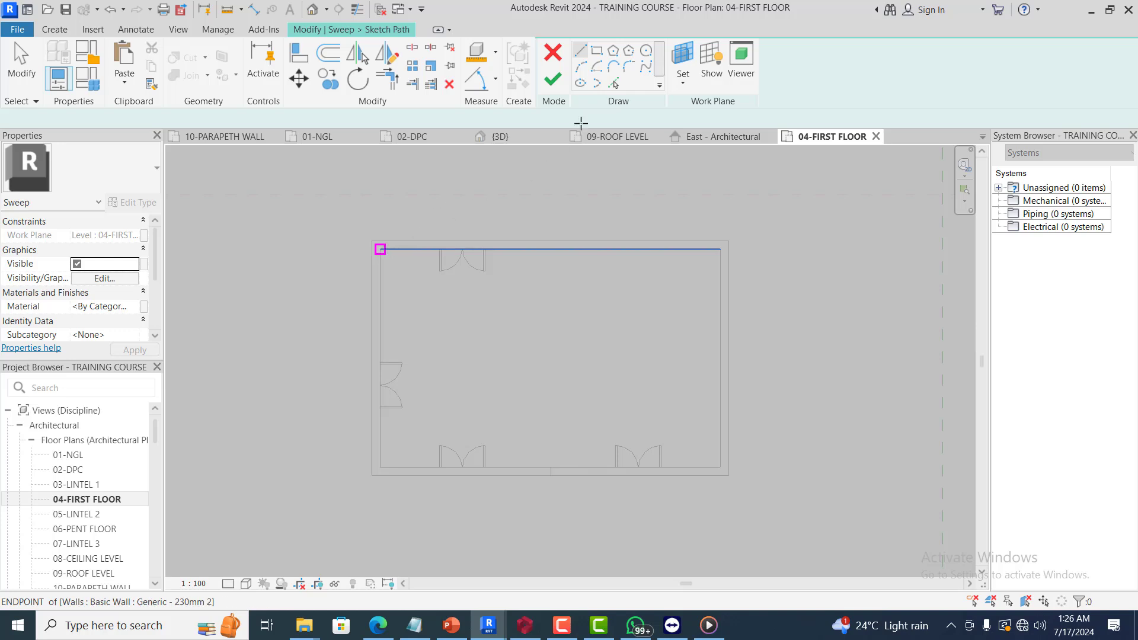
{"action": "left_click", "coordinate": [617, 85]}
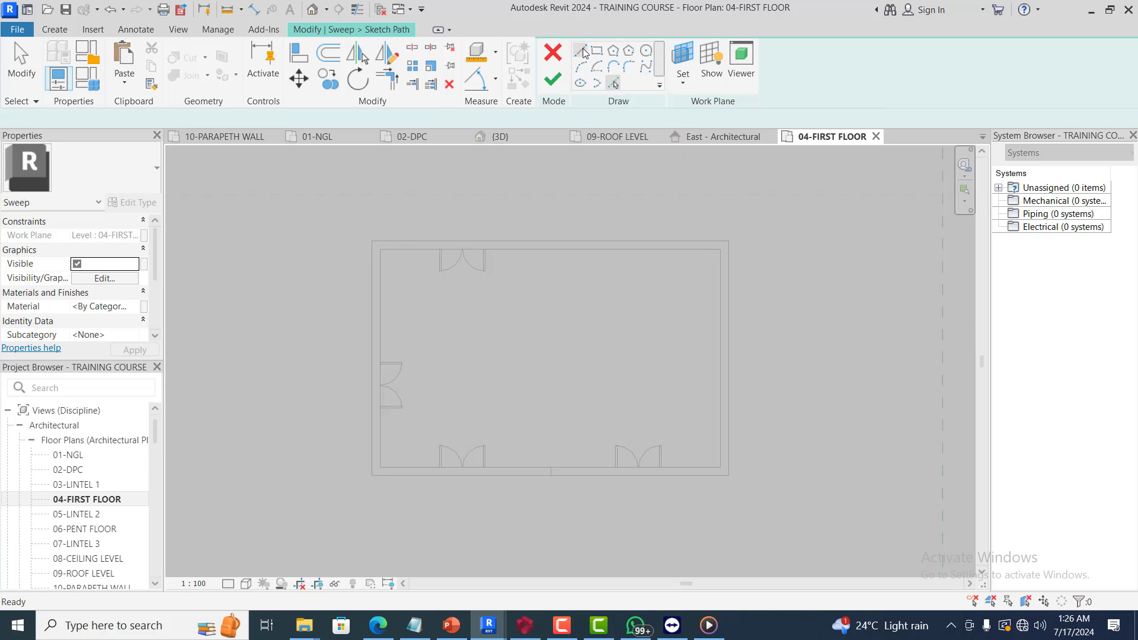
{"action": "left_click", "coordinate": [372, 241]}
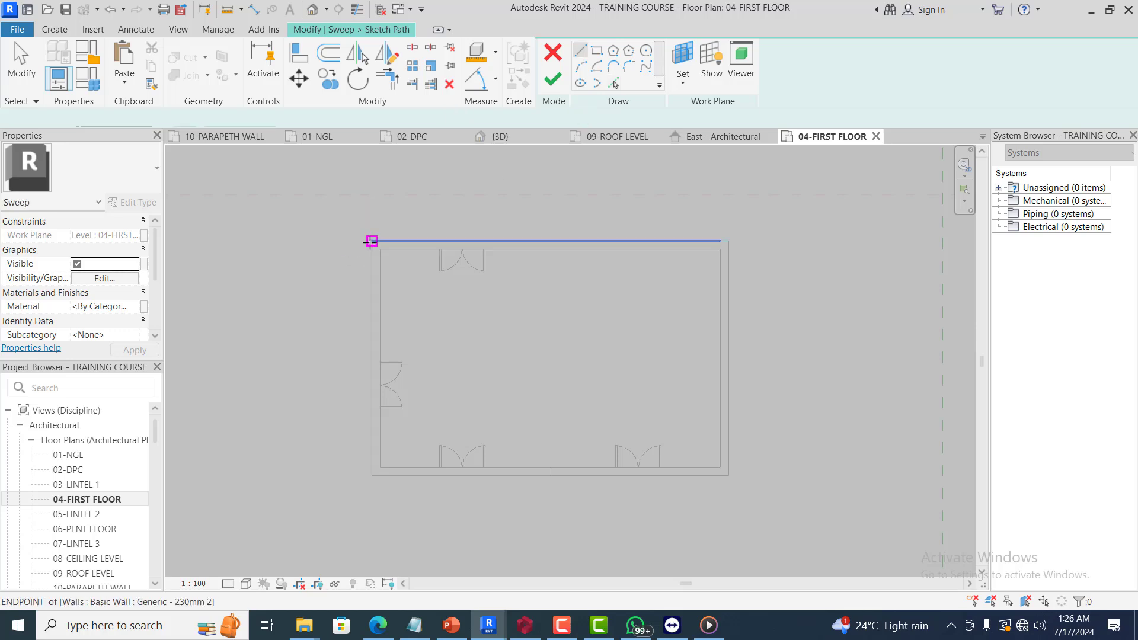
{"action": "left_click", "coordinate": [728, 241]}
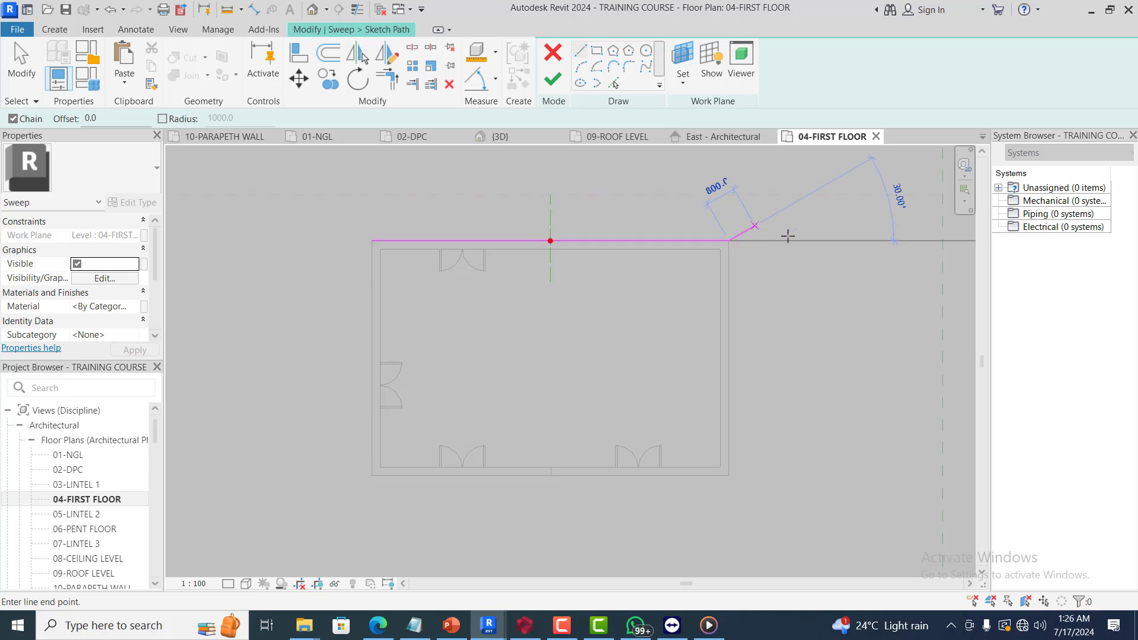
{"action": "left_click", "coordinate": [614, 84]}
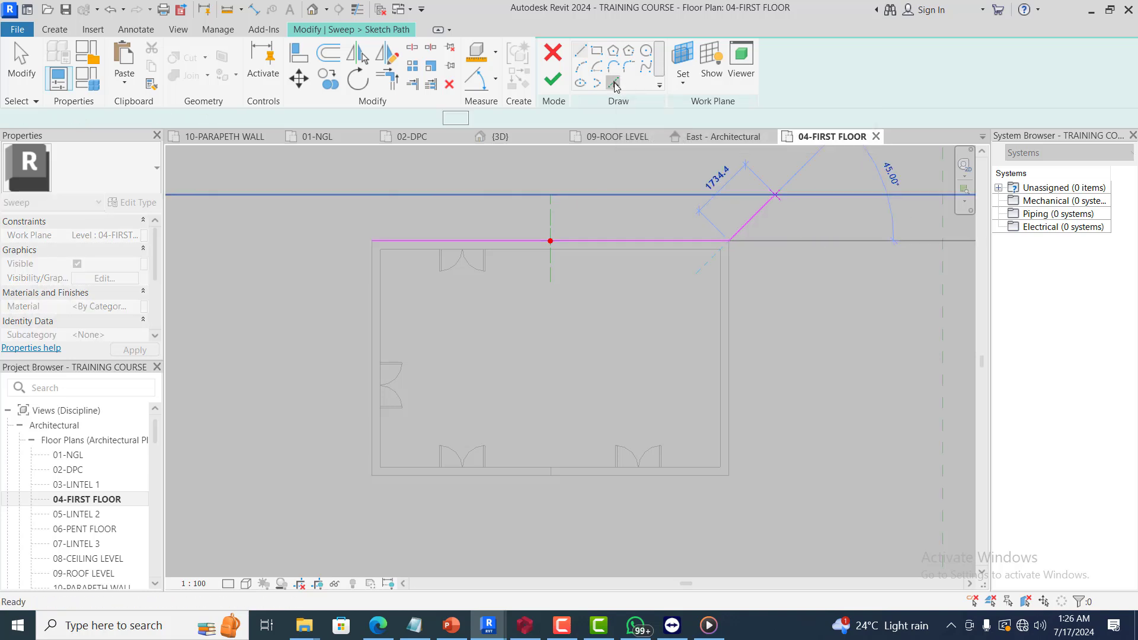
{"action": "left_click", "coordinate": [731, 297]}
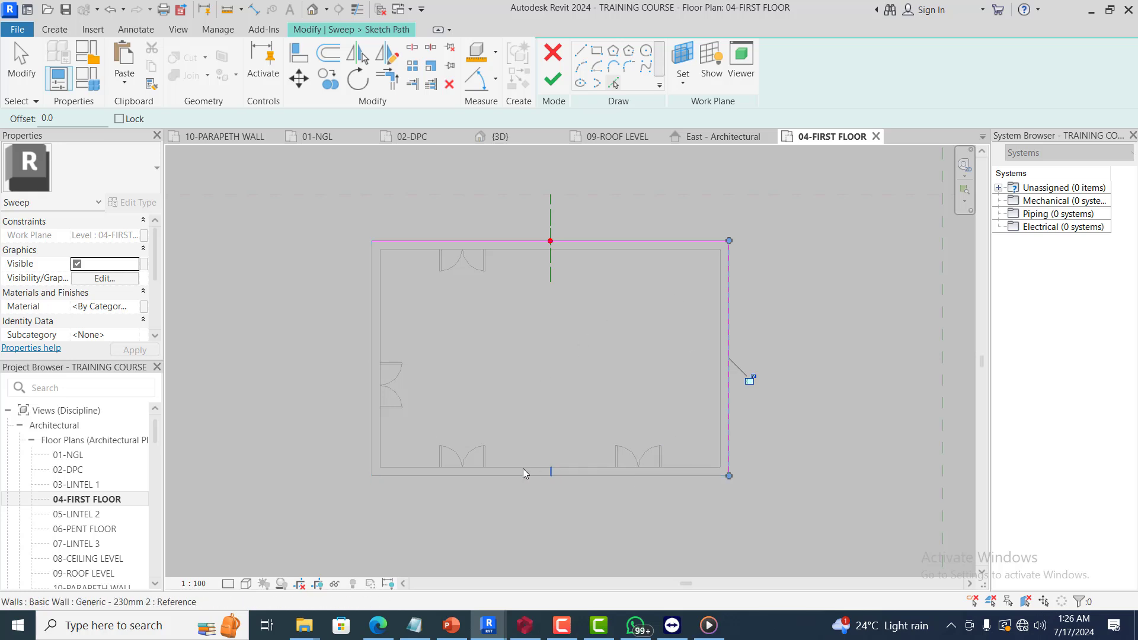
Close the sweep path along the outer faces of the lower and left-hand walls, and finish the path sketch
{"action": "scroll", "coordinate": [540, 493], "scroll_direction": "up", "scroll_amount": 3}
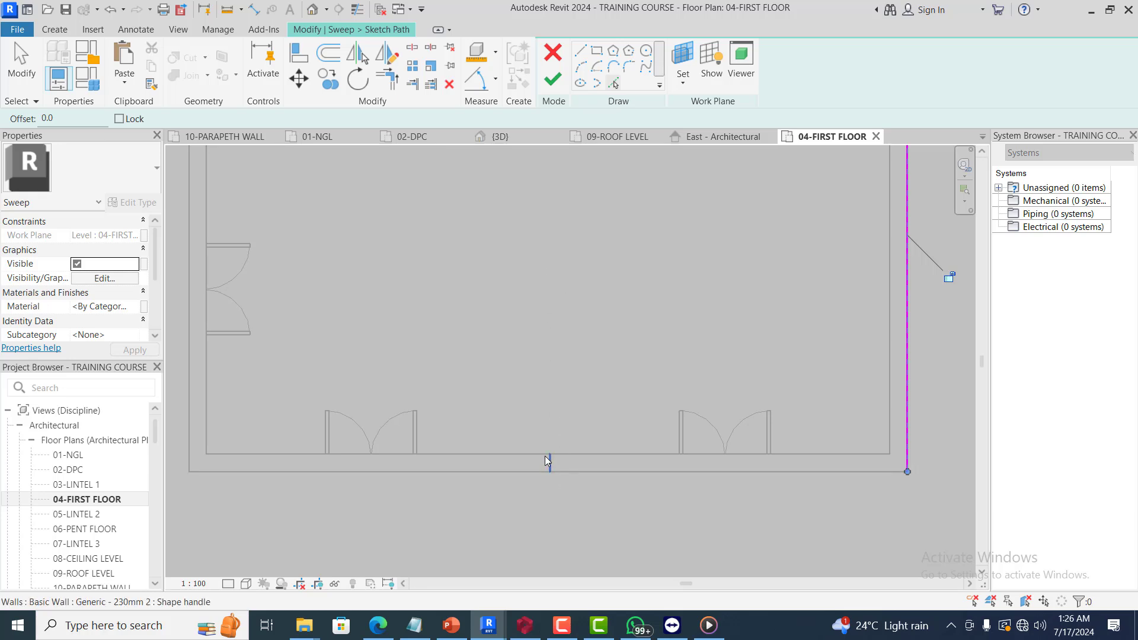
{"action": "scroll", "coordinate": [574, 467], "scroll_direction": "down", "scroll_amount": 1}
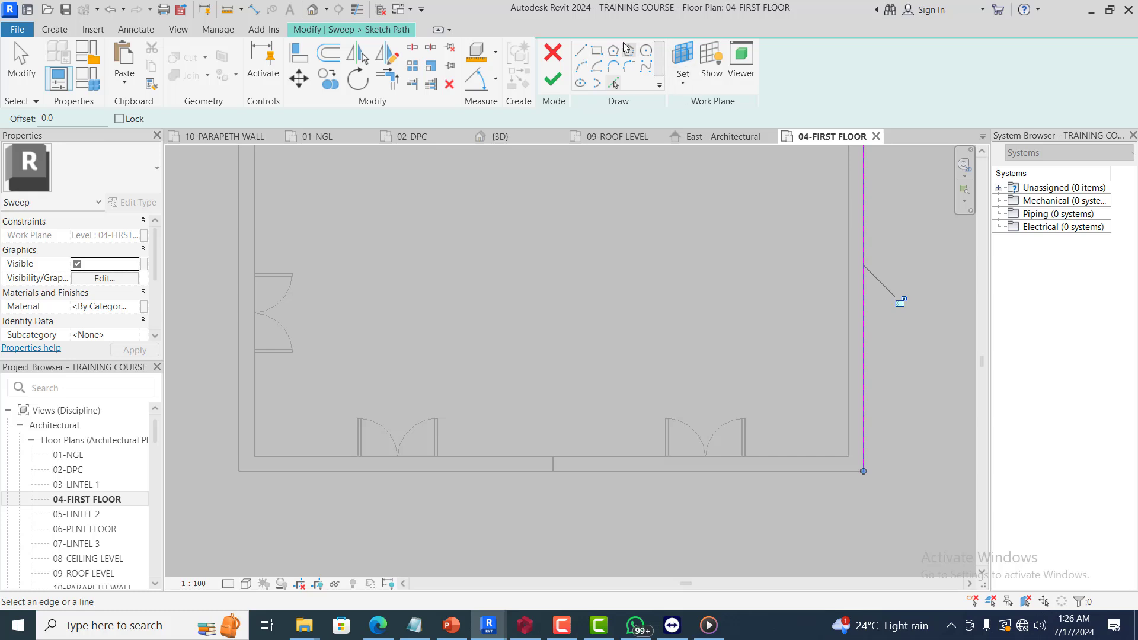
{"action": "left_click", "coordinate": [863, 472]}
{"action": "left_click", "coordinate": [864, 472]}
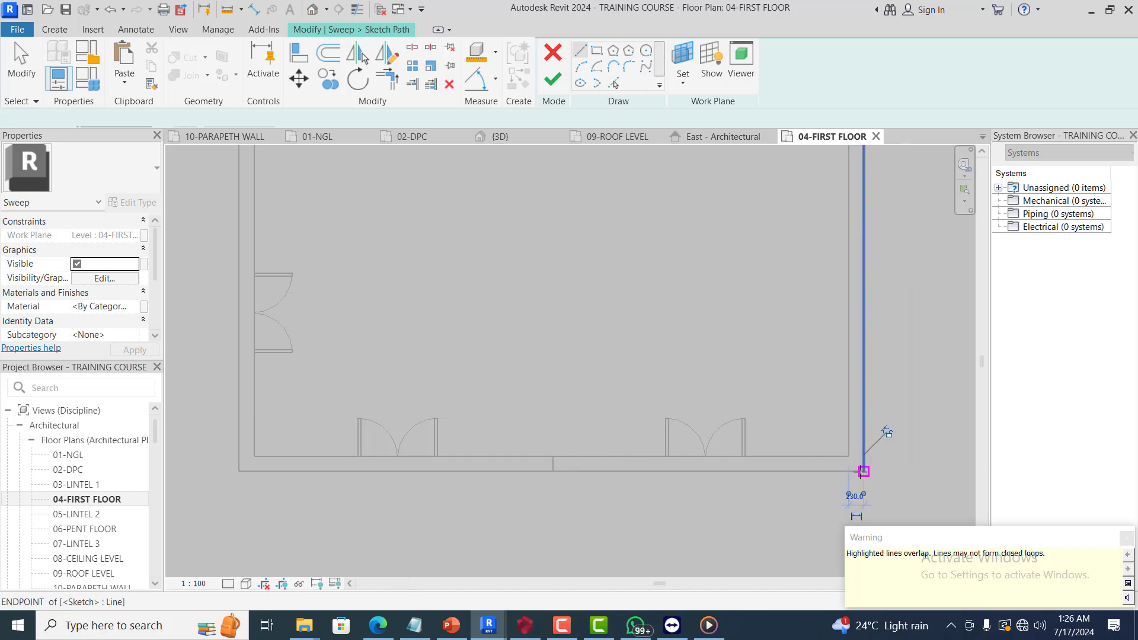
{"action": "left_click", "coordinate": [238, 470]}
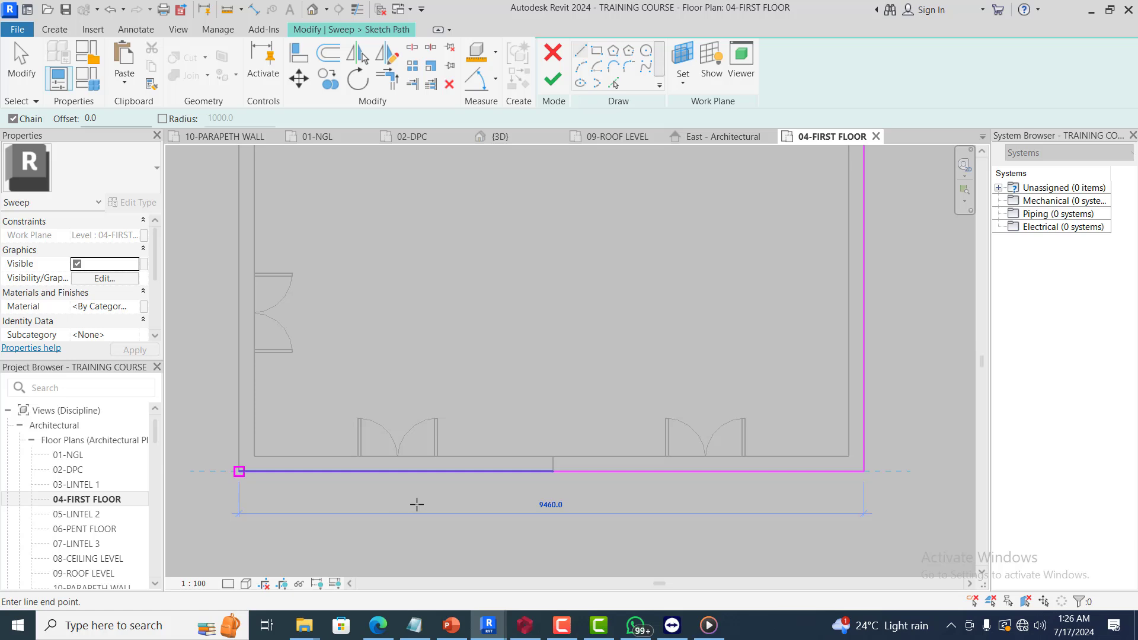
{"action": "scroll", "coordinate": [421, 504], "scroll_direction": "down", "scroll_amount": 3}
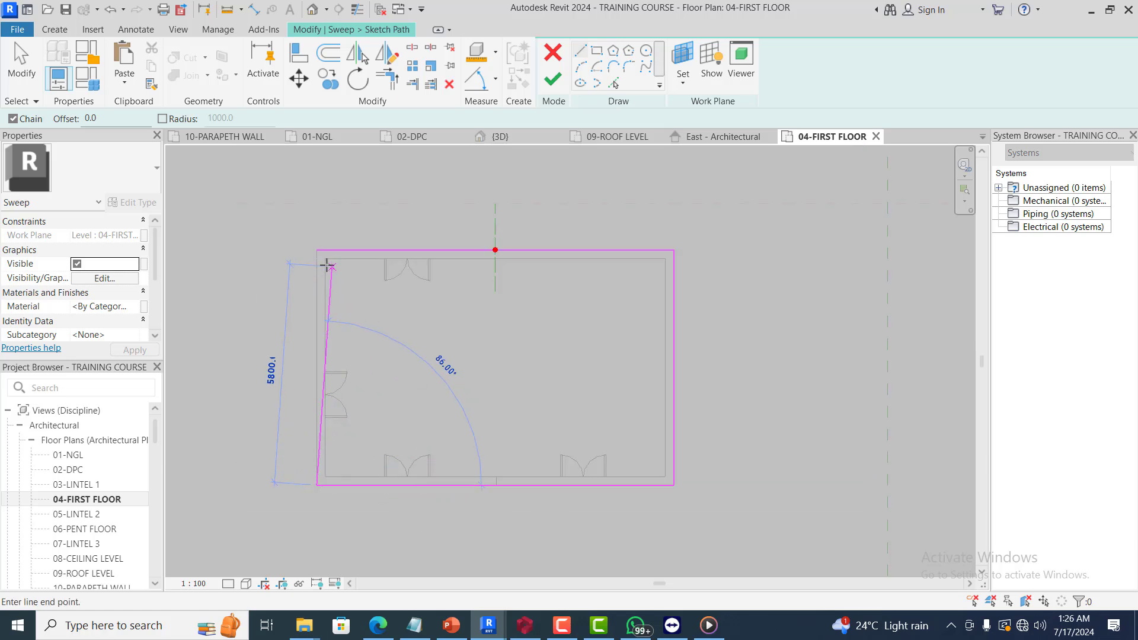
{"action": "left_click", "coordinate": [316, 250]}
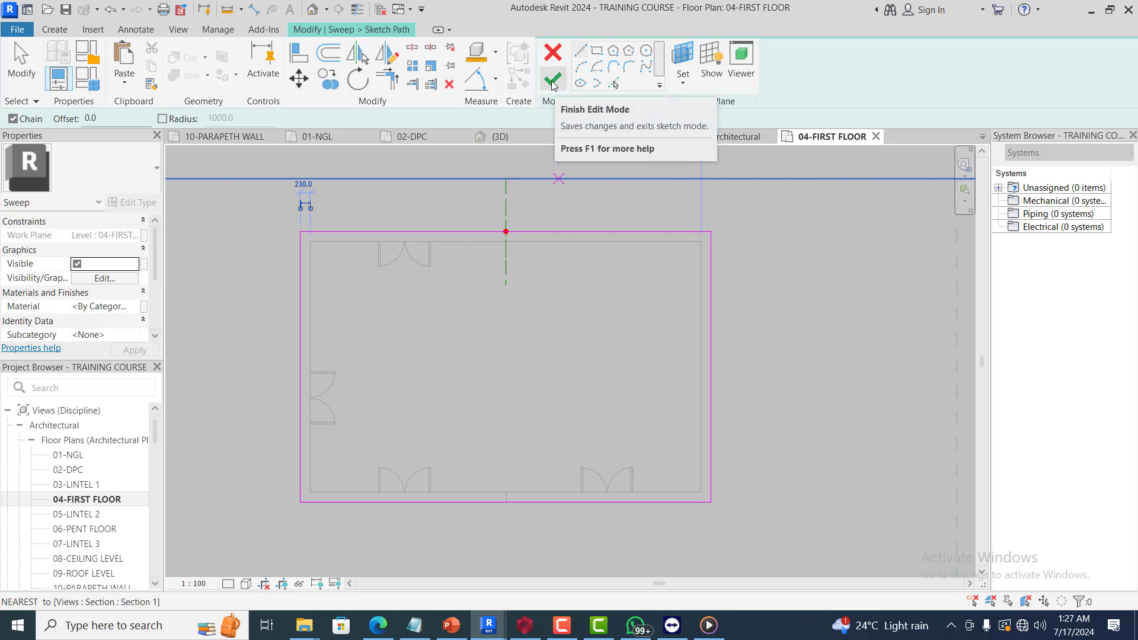
{"action": "left_click", "coordinate": [551, 85]}
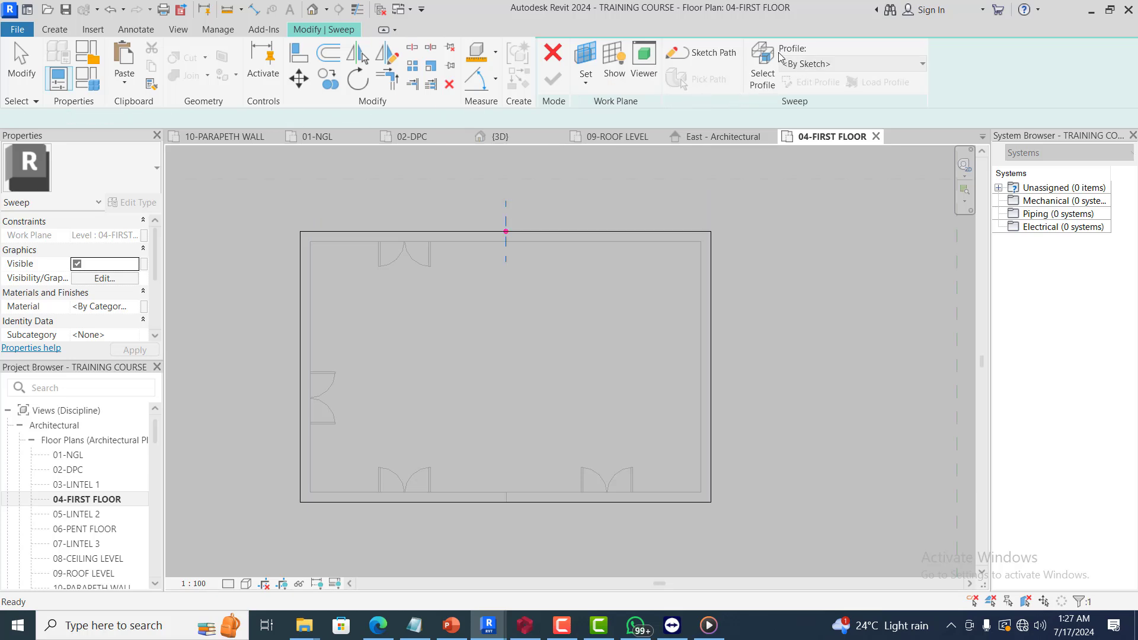
Edit the sweep profile by sketch in the Elevation: East - Architectural view
{"action": "left_click", "coordinate": [763, 65]}
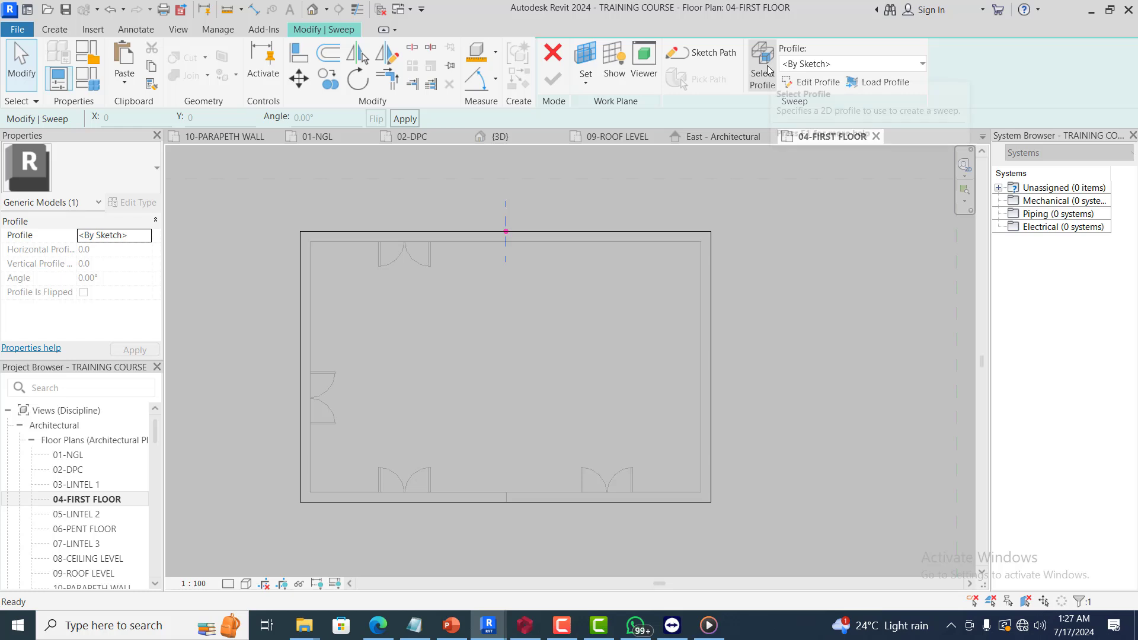
{"action": "left_click", "coordinate": [805, 87]}
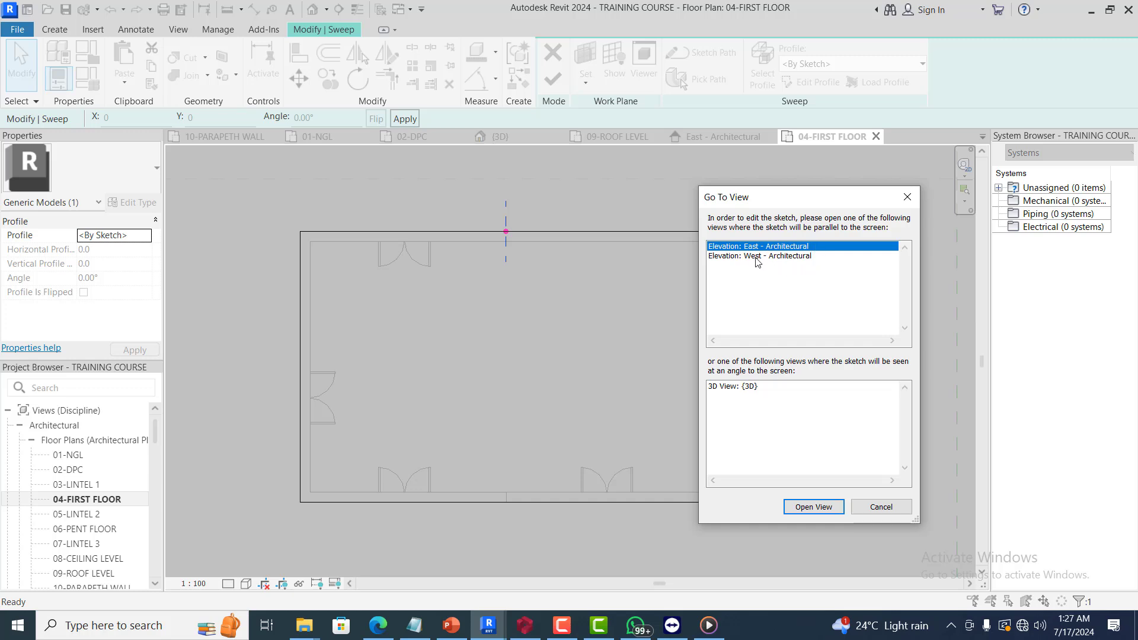
{"action": "left_click", "coordinate": [825, 508]}
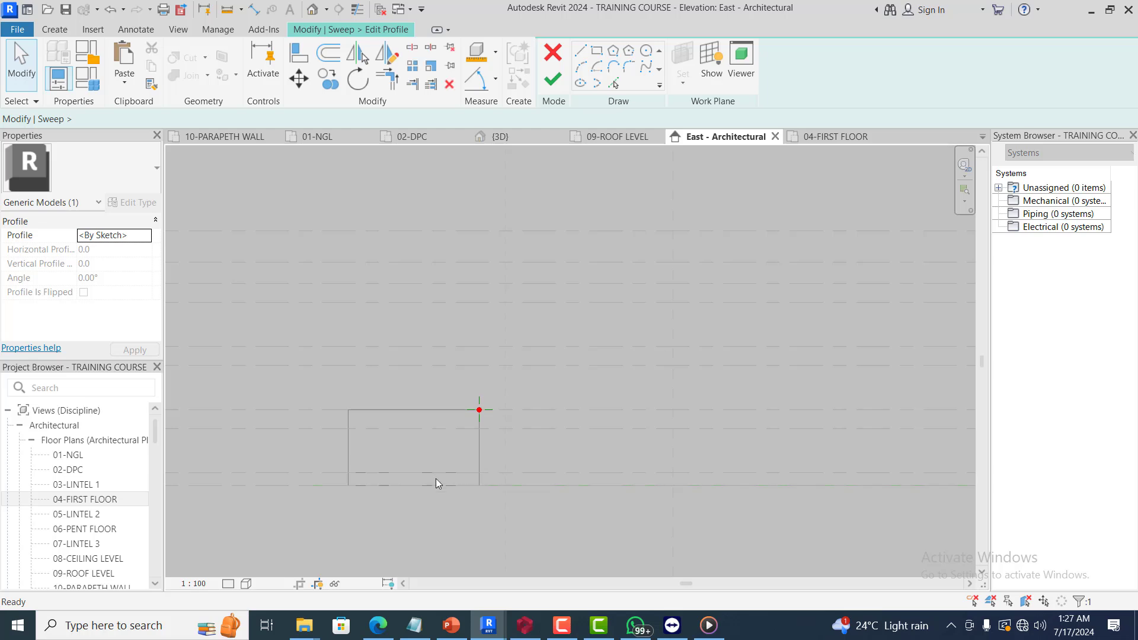
Draw the profile's 450 mm top edge horizontally outward from the sweep path's reference point at the building corner
{"action": "scroll", "coordinate": [399, 493], "scroll_direction": "up", "scroll_amount": 5}
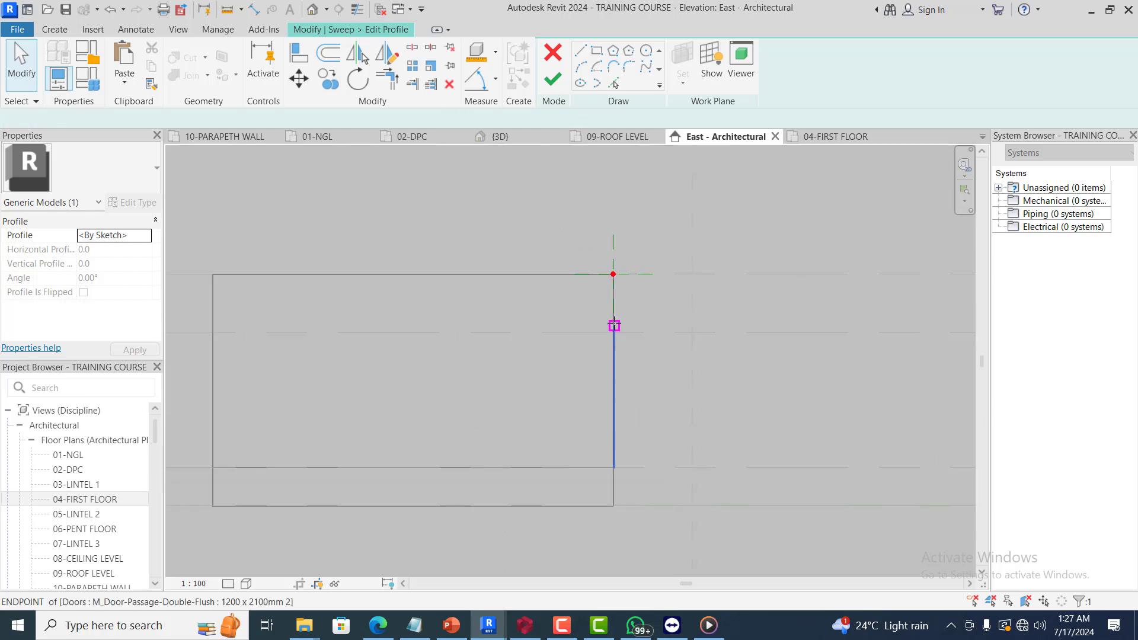
{"action": "key", "text": "l"}
{"action": "key", "text": "i"}
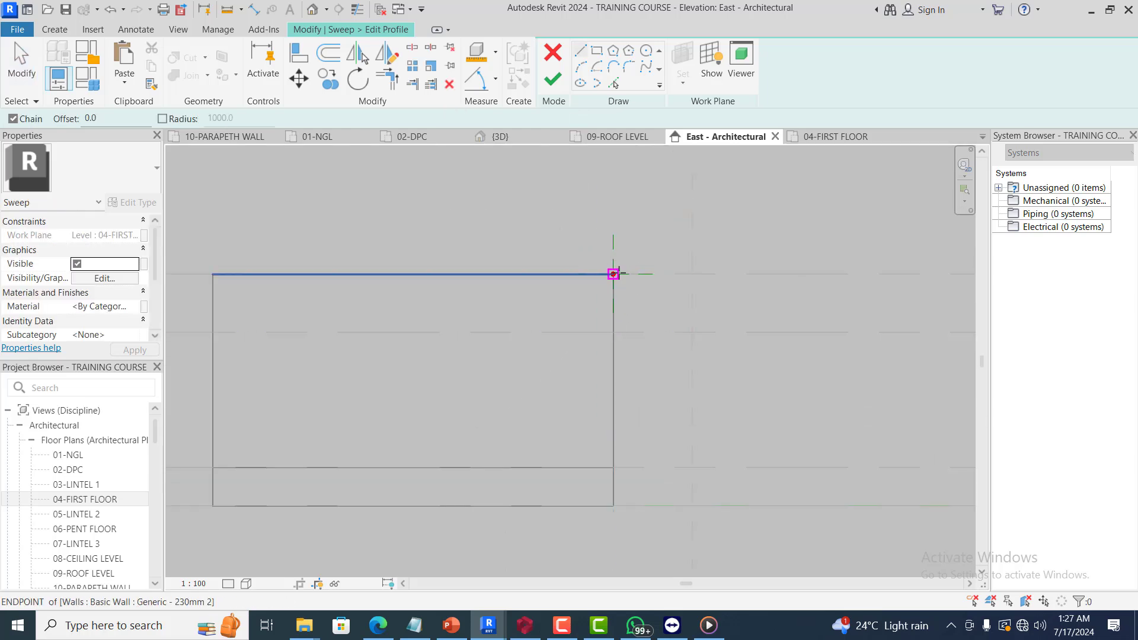
{"action": "scroll", "coordinate": [634, 273], "scroll_direction": "up", "scroll_amount": 1}
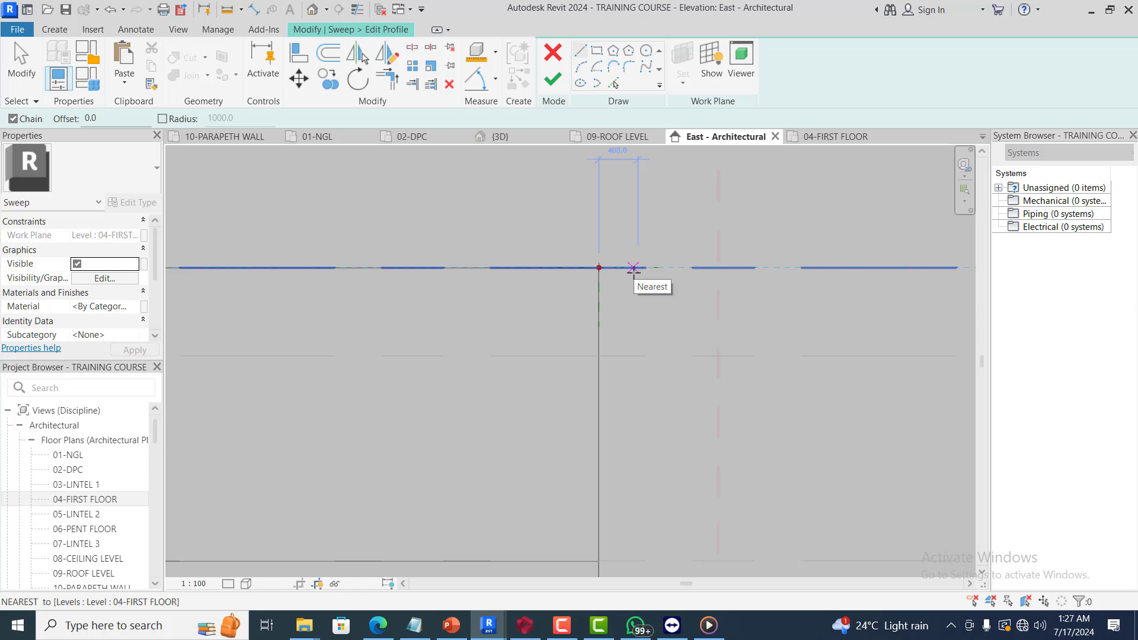
{"action": "scroll", "coordinate": [633, 270], "scroll_direction": "up", "scroll_amount": 1}
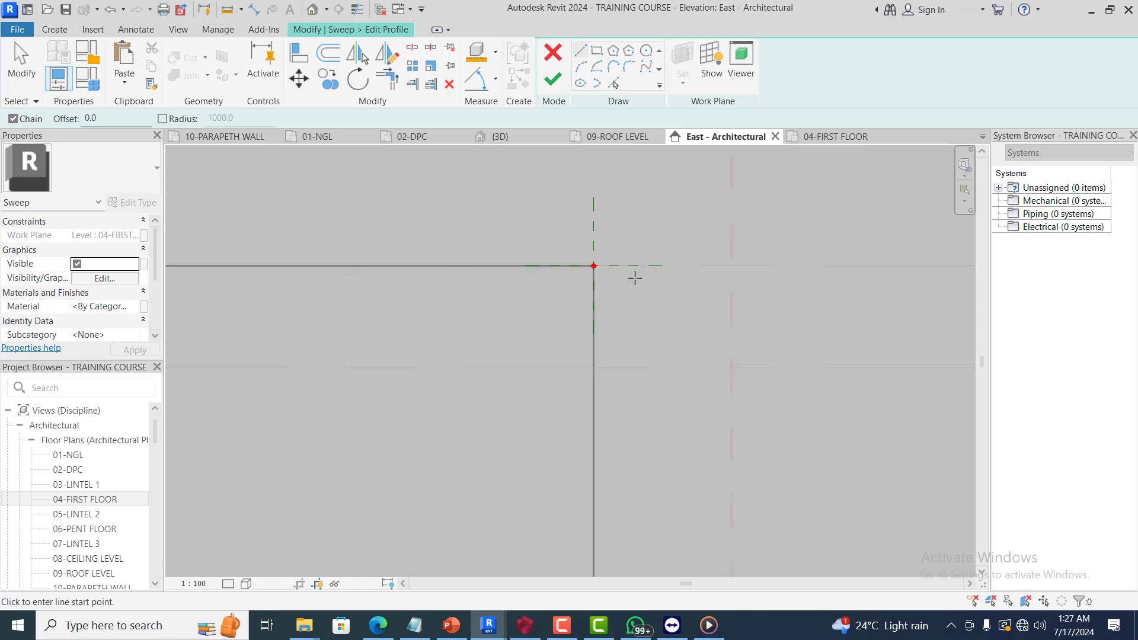
{"action": "left_click", "coordinate": [593, 266]}
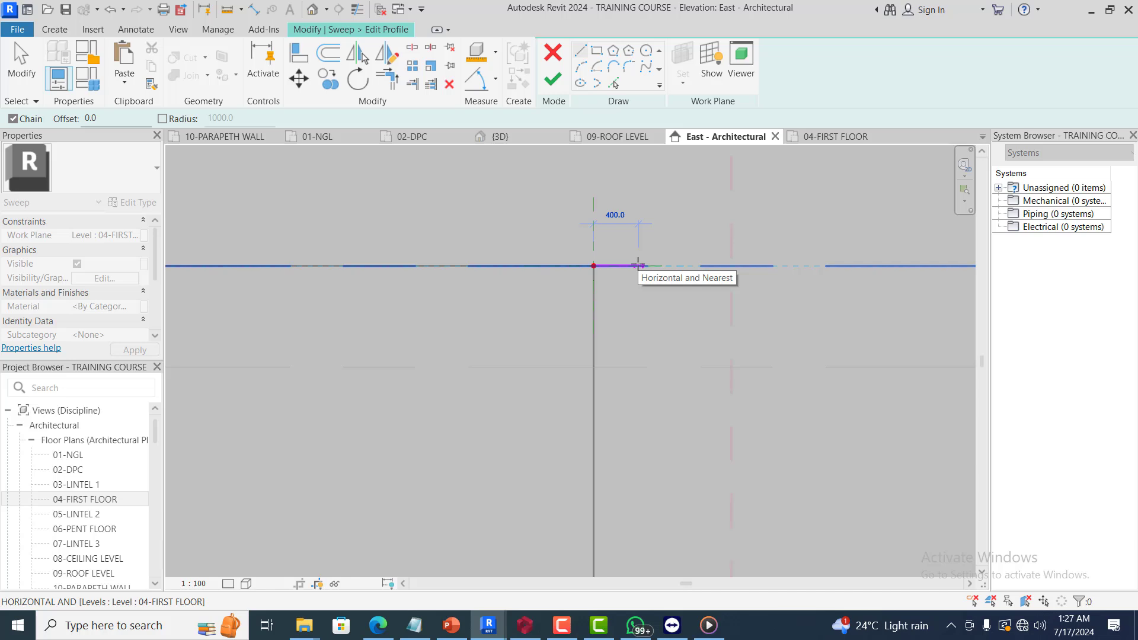
{"action": "type", "text": "450"}
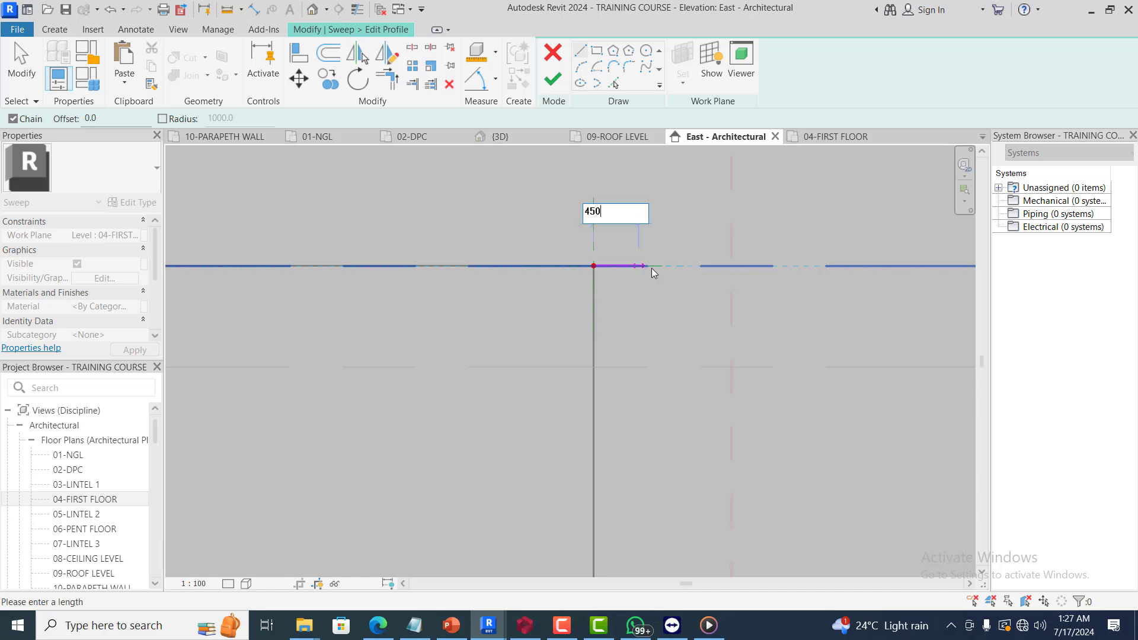
{"action": "key", "text": "Return"}
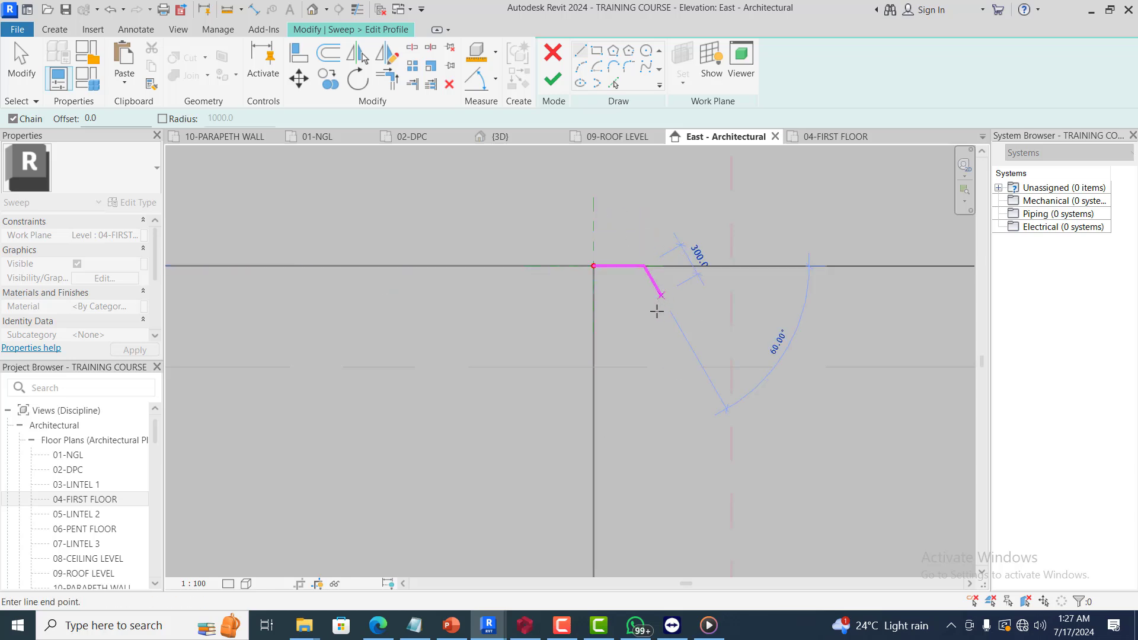
Continue the profile from the top edge's outer end with 100 mm segments down, inward and down to form the upper step
{"action": "scroll", "coordinate": [647, 282], "scroll_direction": "up", "scroll_amount": 2}
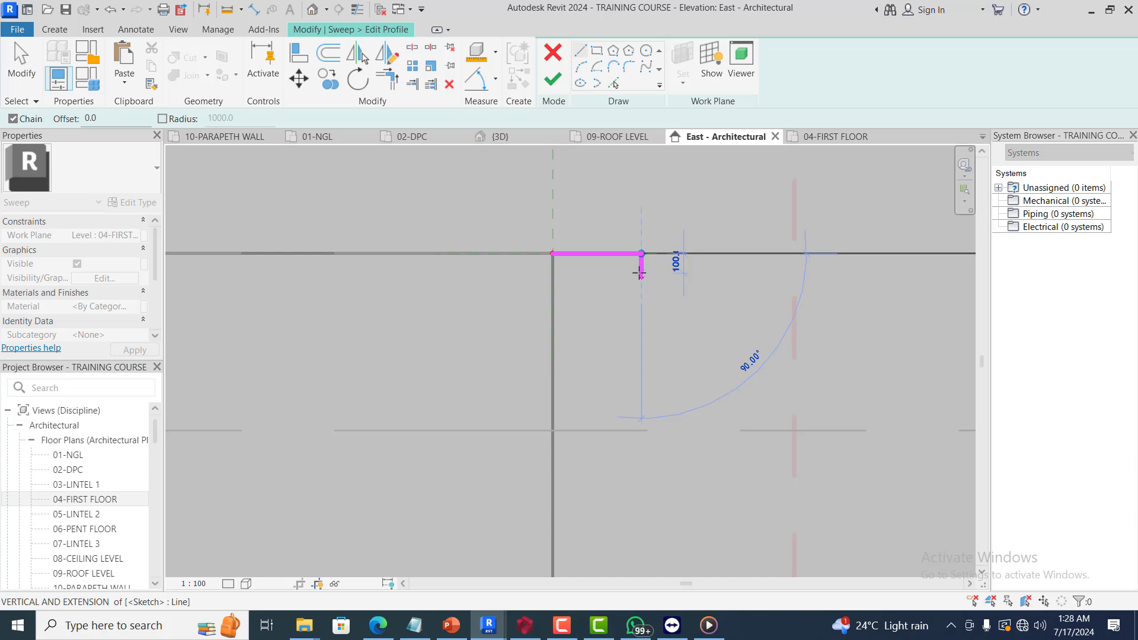
{"action": "left_click", "coordinate": [641, 273]}
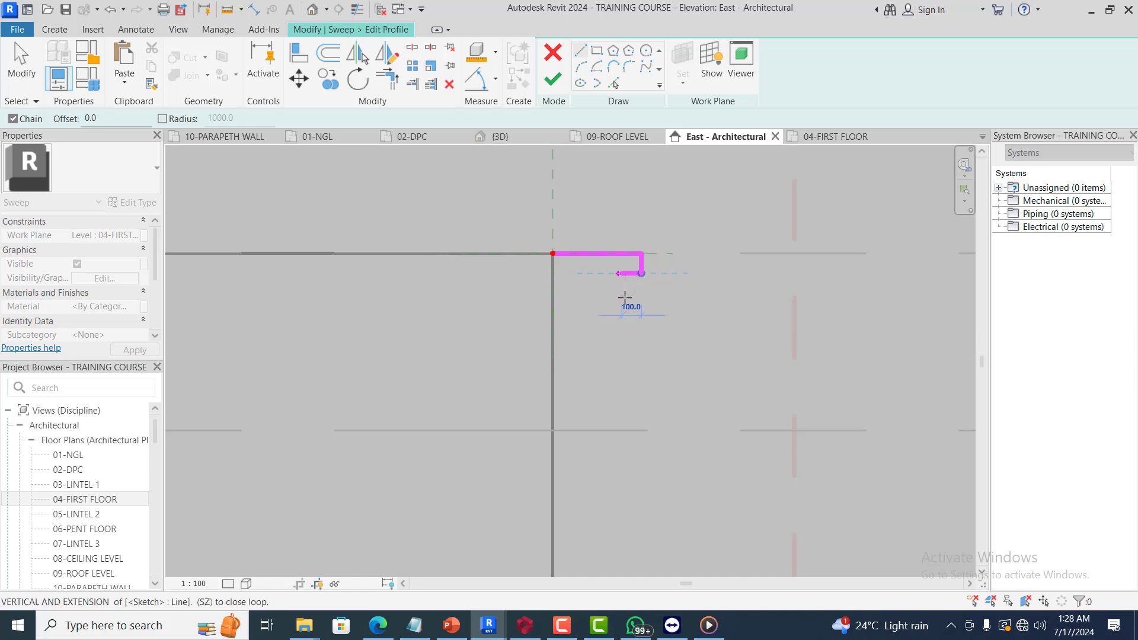
{"action": "left_click", "coordinate": [624, 296]}
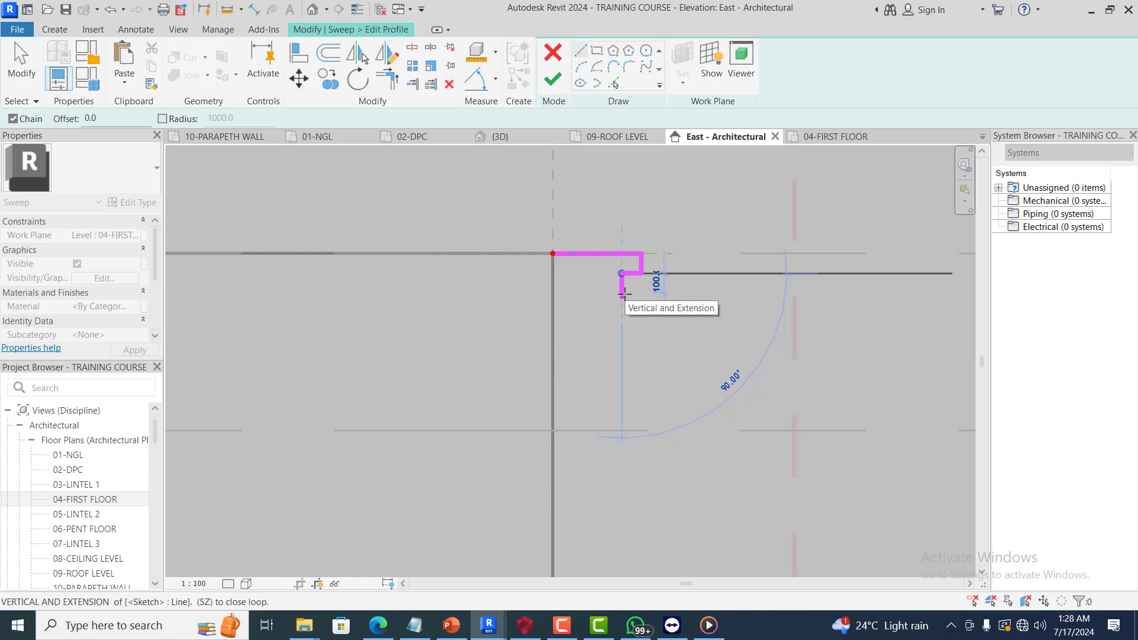
{"action": "left_click", "coordinate": [622, 294]}
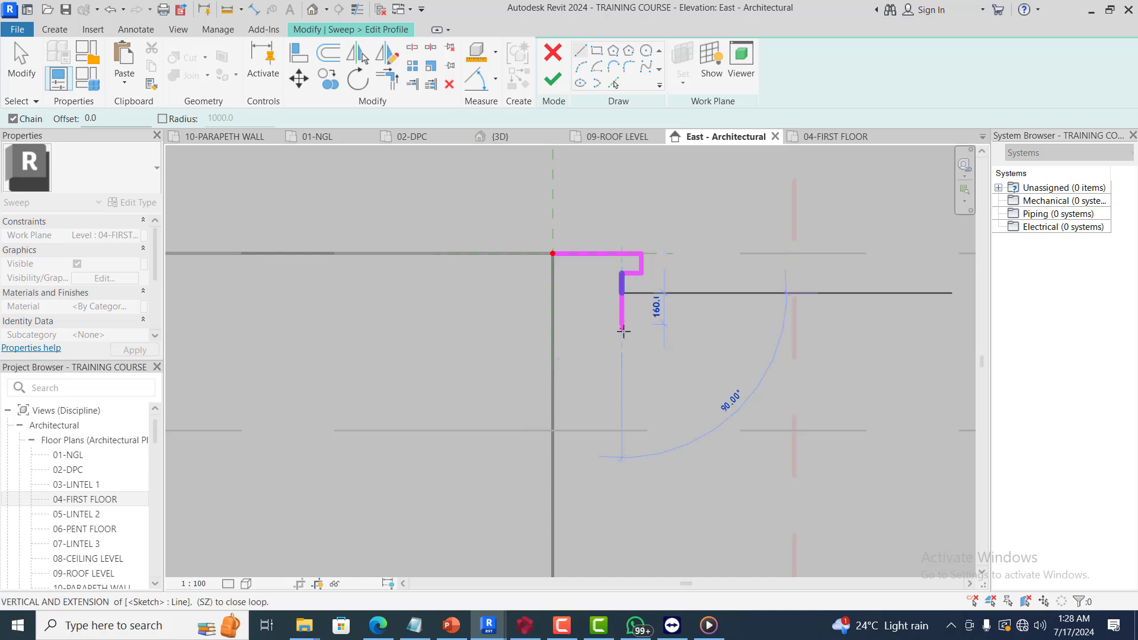
{"action": "key", "text": "Escape"}
{"action": "key", "text": "Escape"}
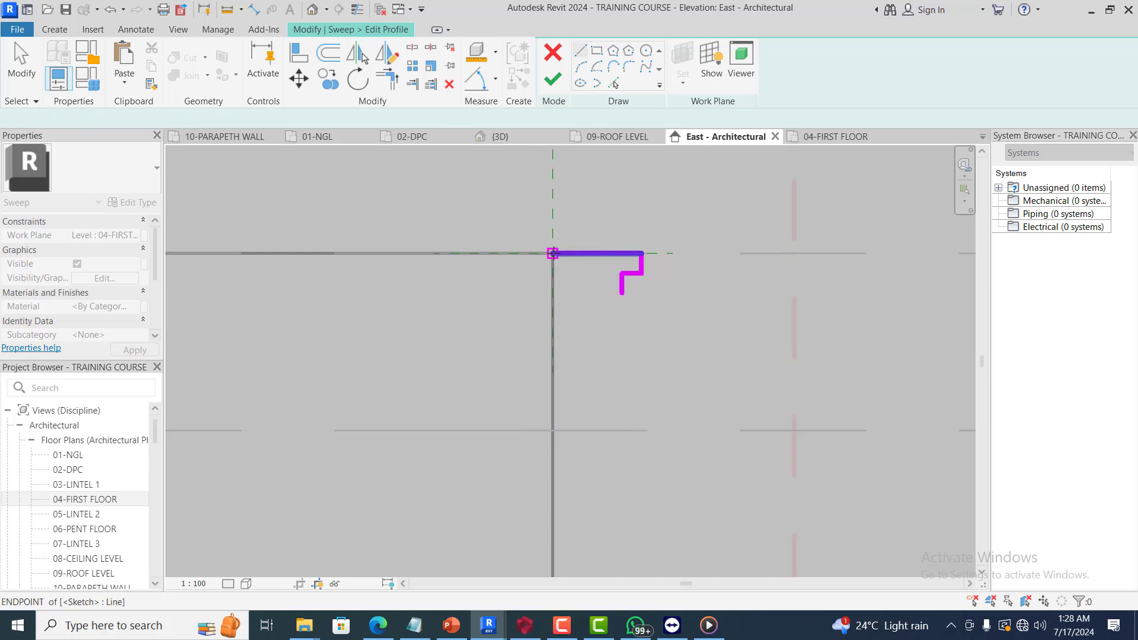
Draw the profile's 450 mm vertical edge down the wall face and its lower step with 100 mm segments outward, up and outward
{"action": "left_click", "coordinate": [553, 253]}
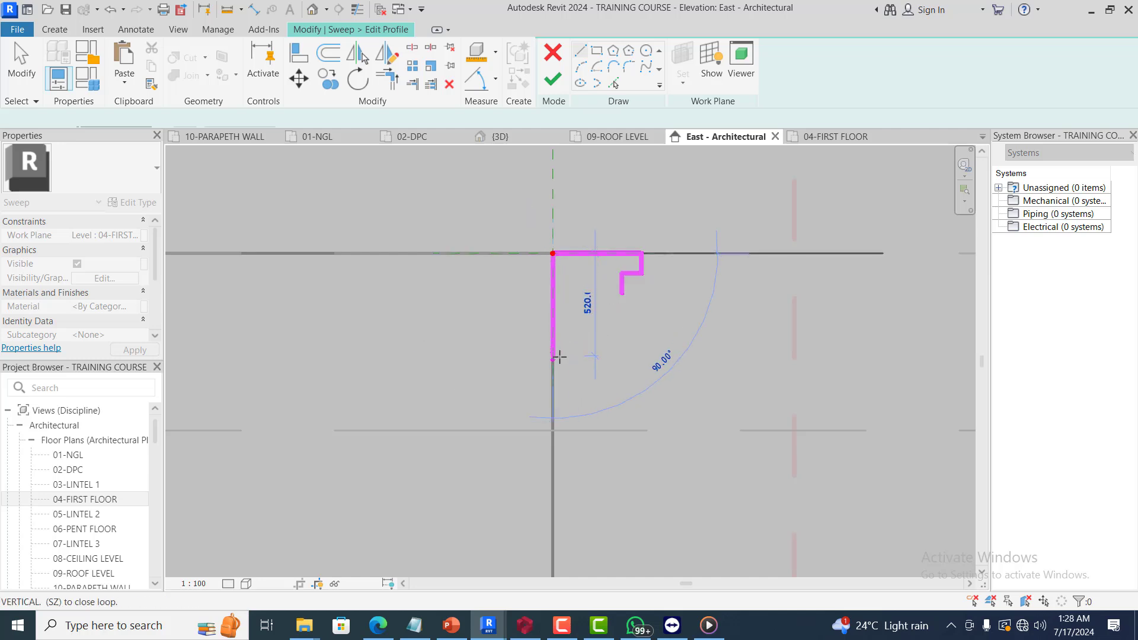
{"action": "type", "text": "45"}
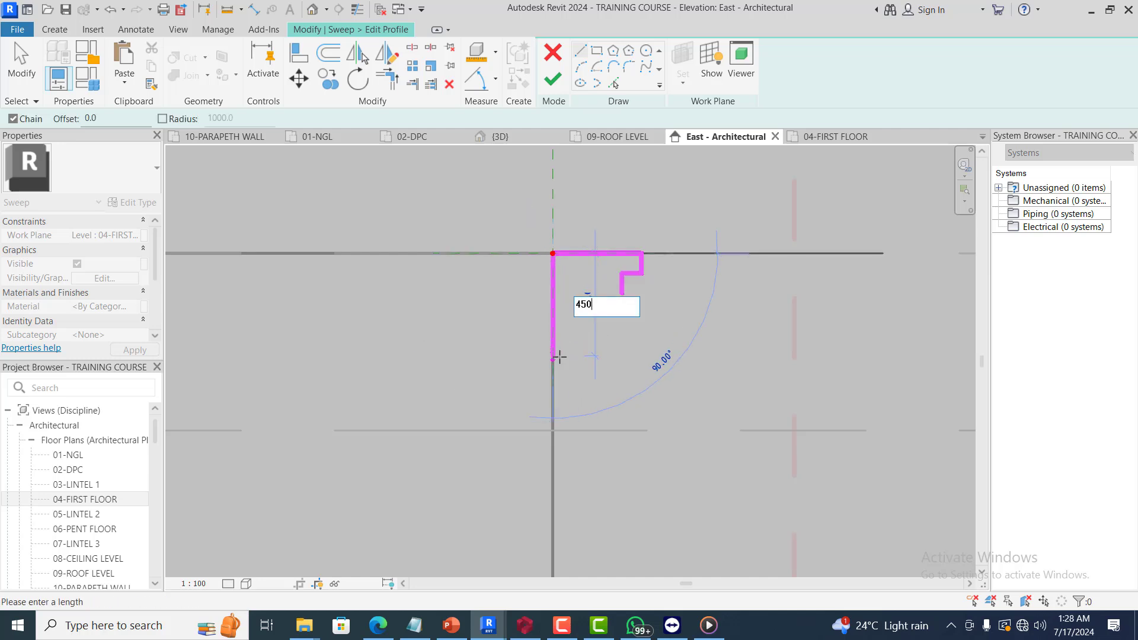
{"action": "type", "text": "0"}
{"action": "key", "text": "Return"}
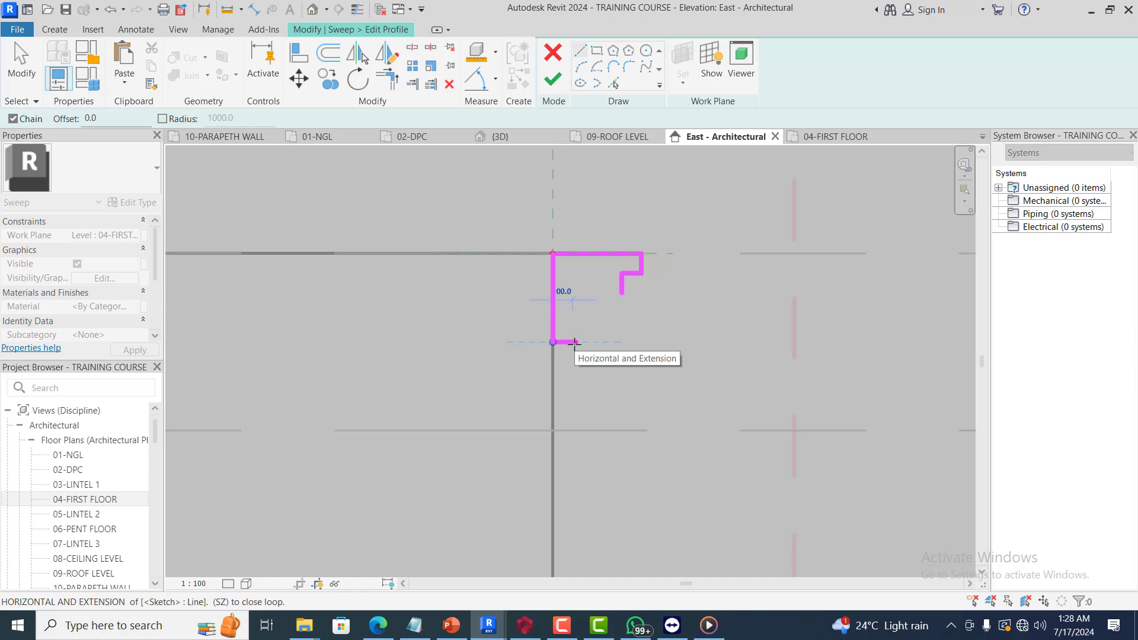
{"action": "left_click", "coordinate": [572, 342]}
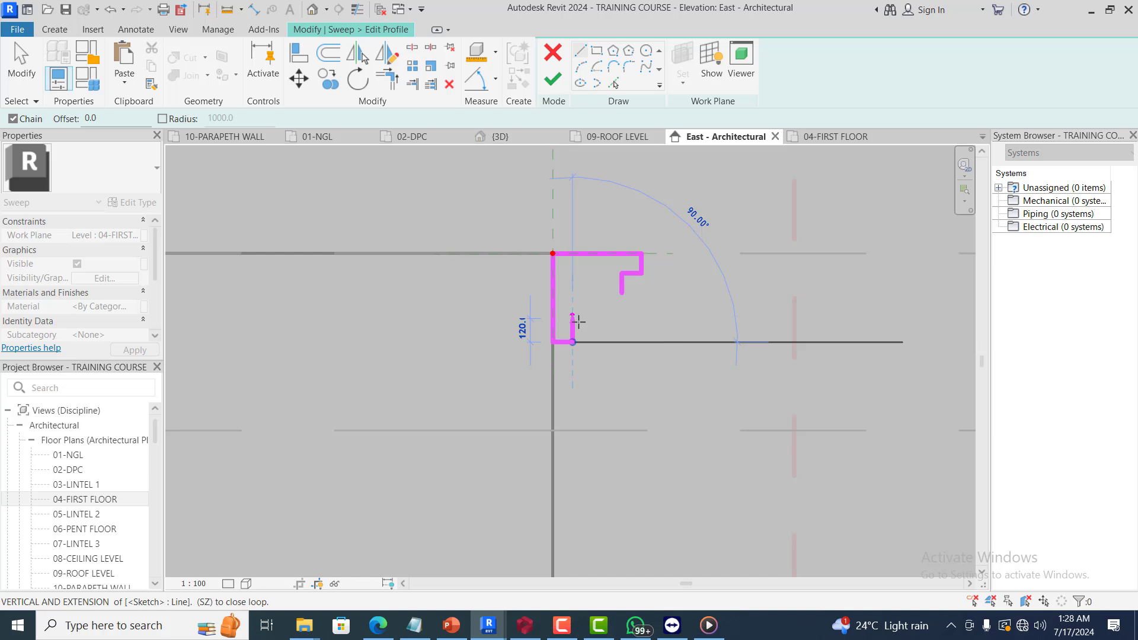
{"action": "left_click", "coordinate": [574, 322]}
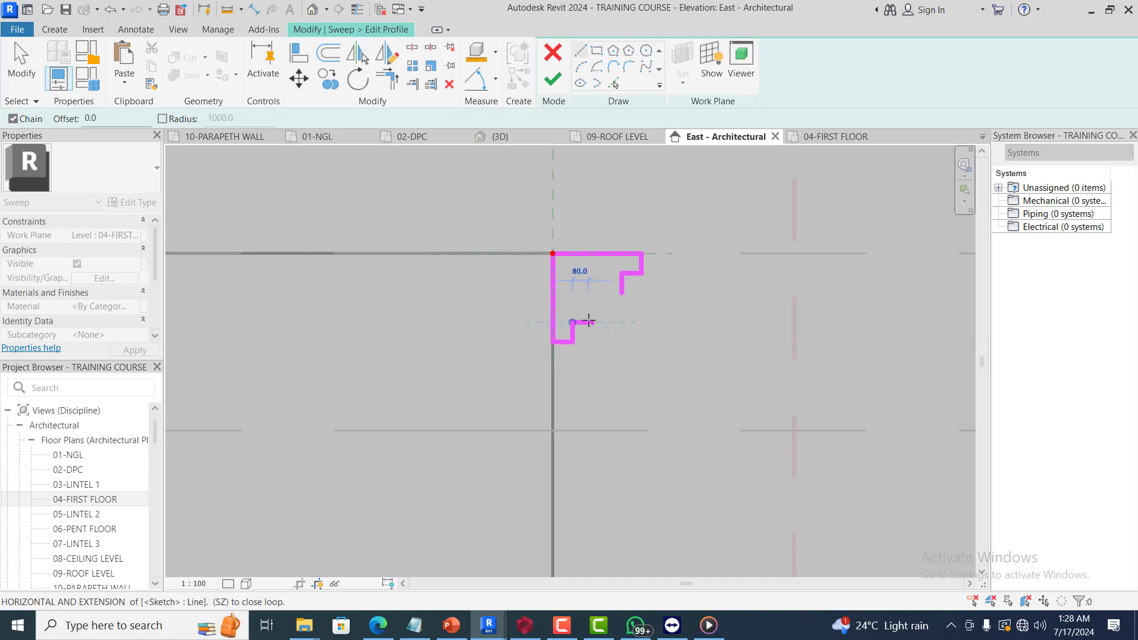
{"action": "left_click", "coordinate": [593, 322]}
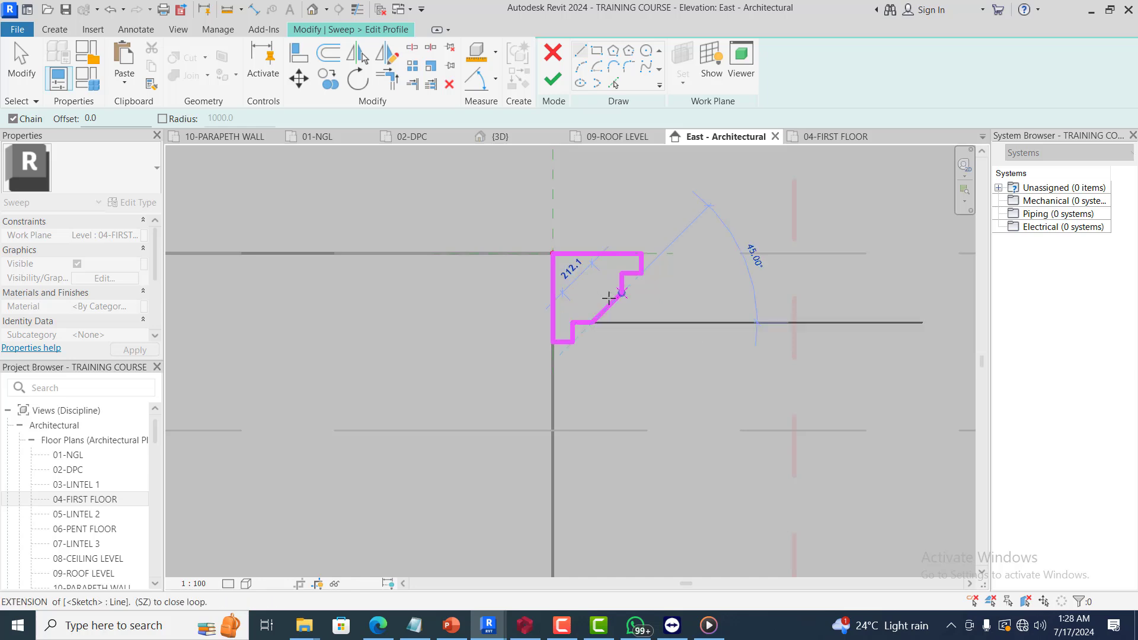
{"action": "type", "text": "120"}
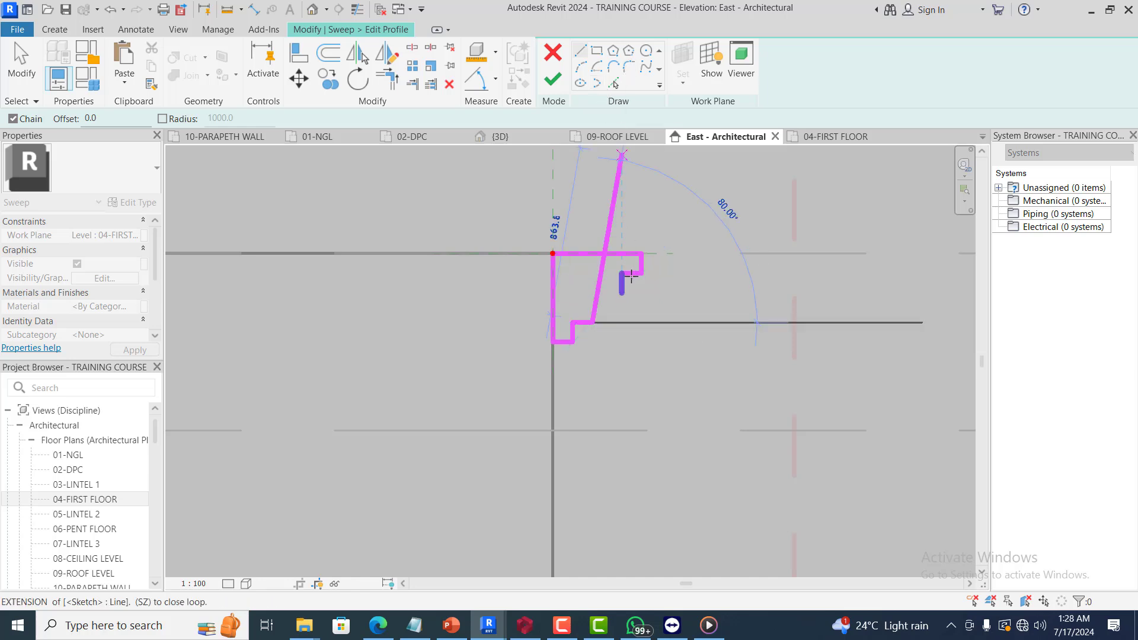
{"action": "key", "text": "Return"}
{"action": "left_click", "coordinate": [641, 273]}
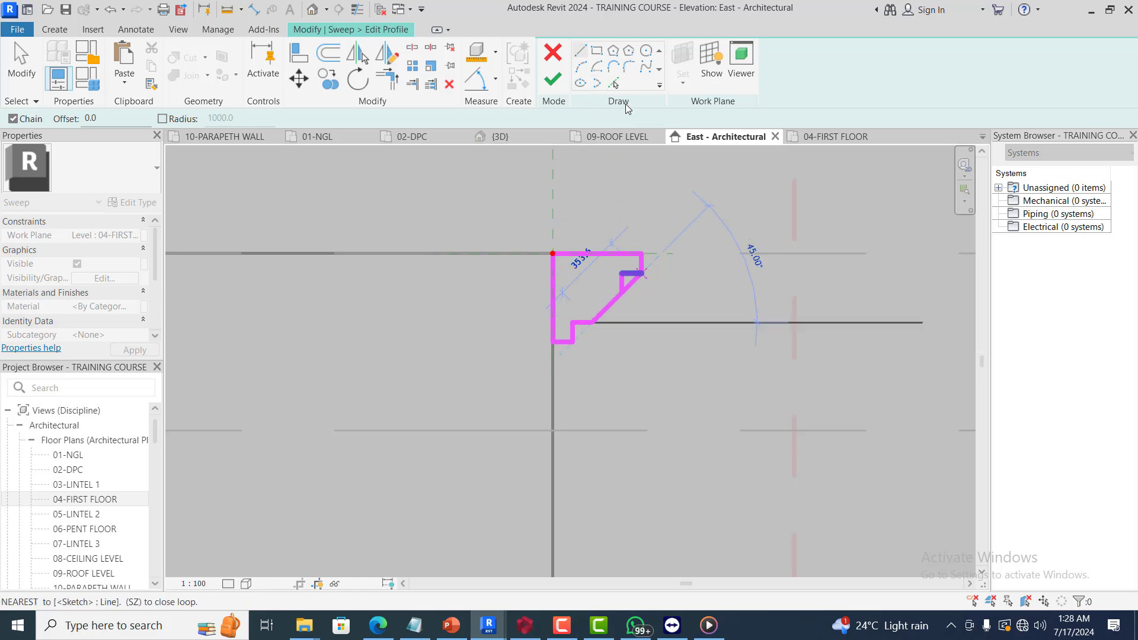
Close the profile between the upper and lower steps with a concave arc of 150 mm radius
{"action": "left_click", "coordinate": [607, 70]}
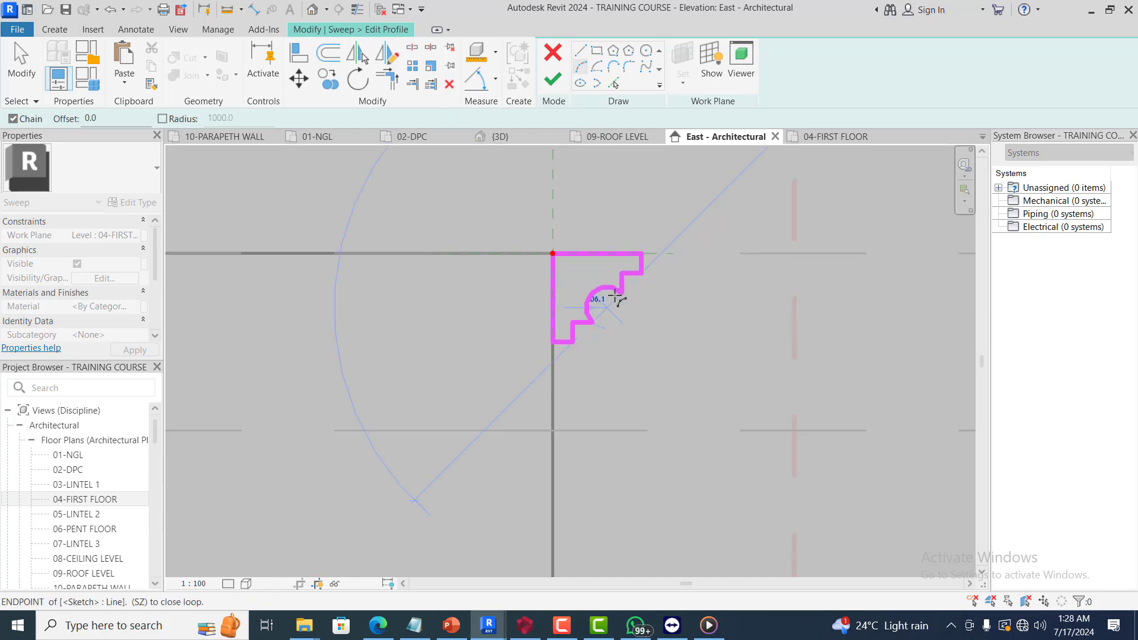
{"action": "scroll", "coordinate": [616, 299], "scroll_direction": "up", "scroll_amount": 3}
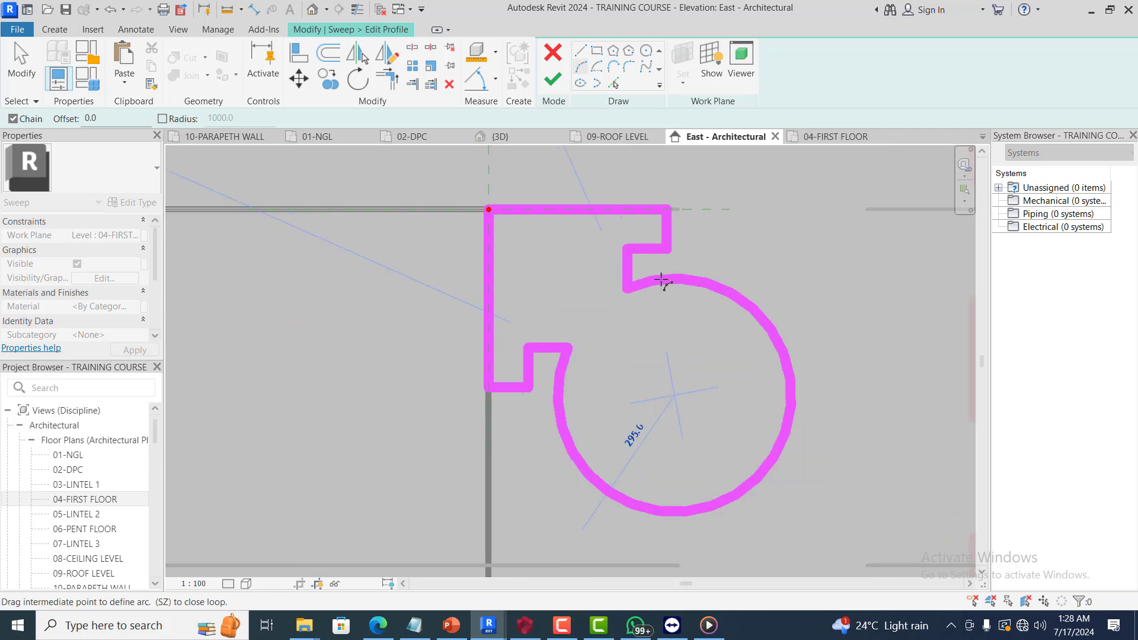
{"action": "left_click", "coordinate": [598, 349]}
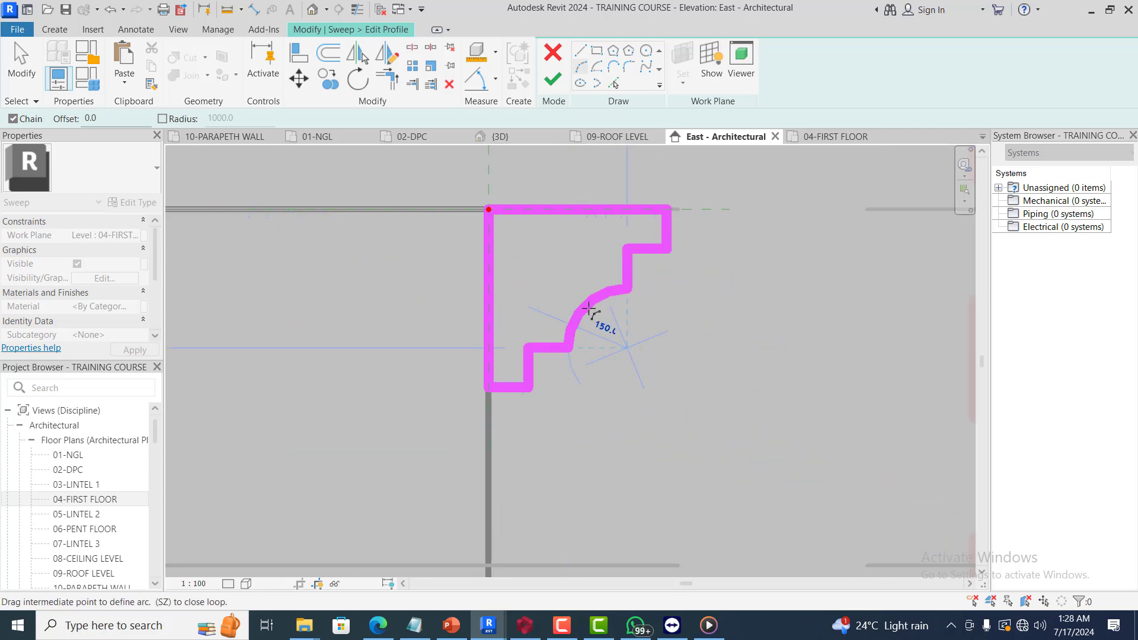
{"action": "scroll", "coordinate": [673, 255], "scroll_direction": "down", "scroll_amount": 3}
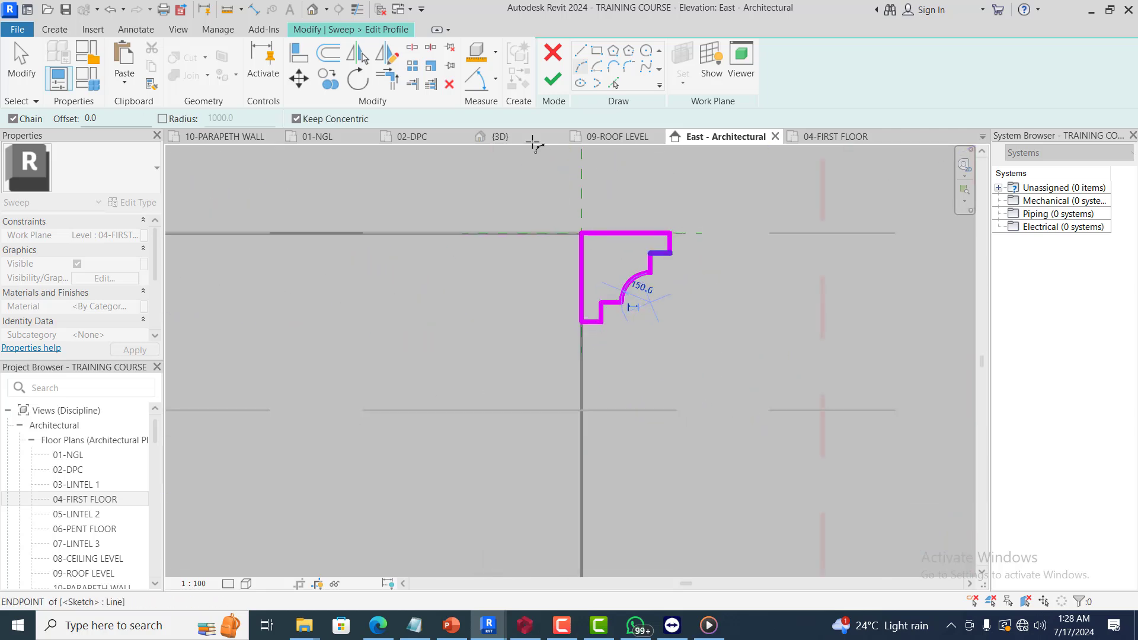
{"action": "key", "text": "Escape"}
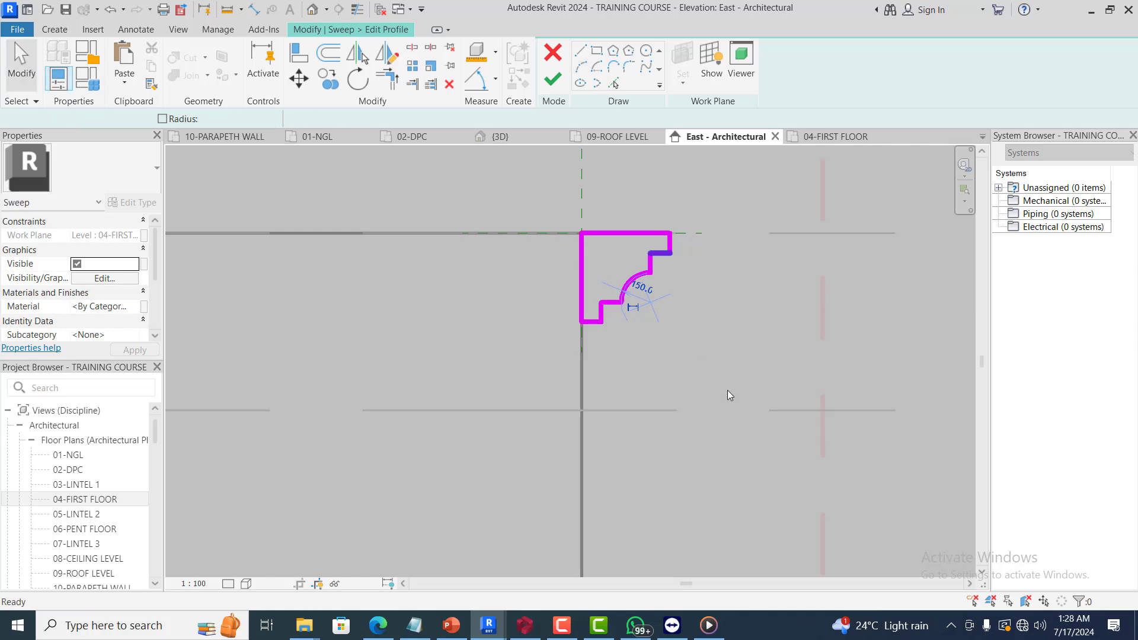
{"action": "key", "text": "Escape"}
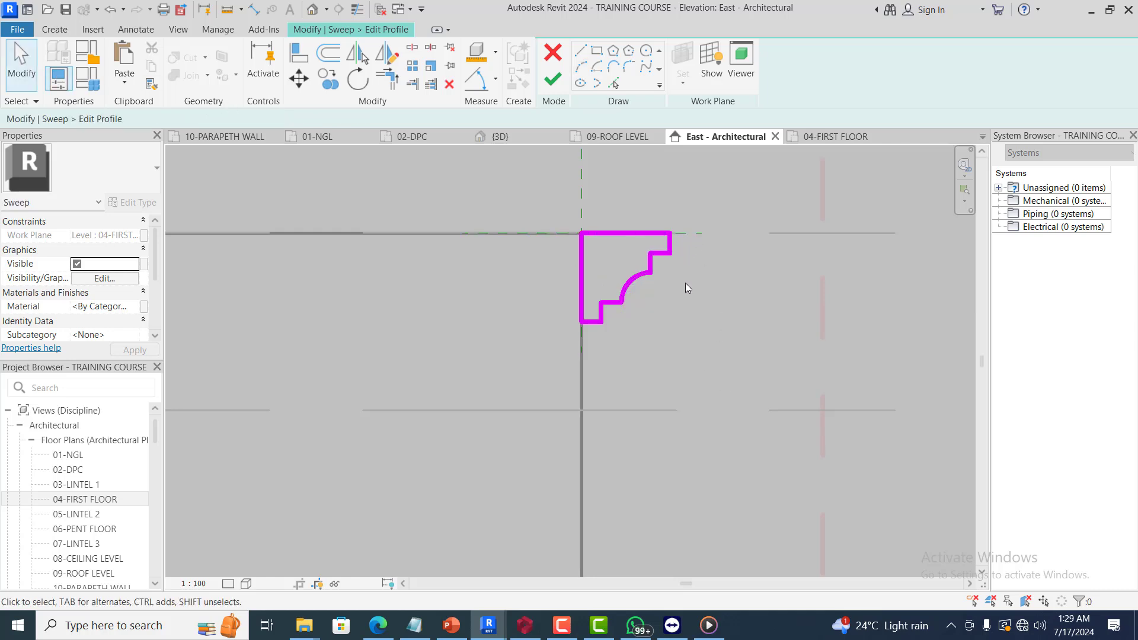
Finish the profile sketch and try to finish the sweep
{"action": "left_click", "coordinate": [552, 78]}
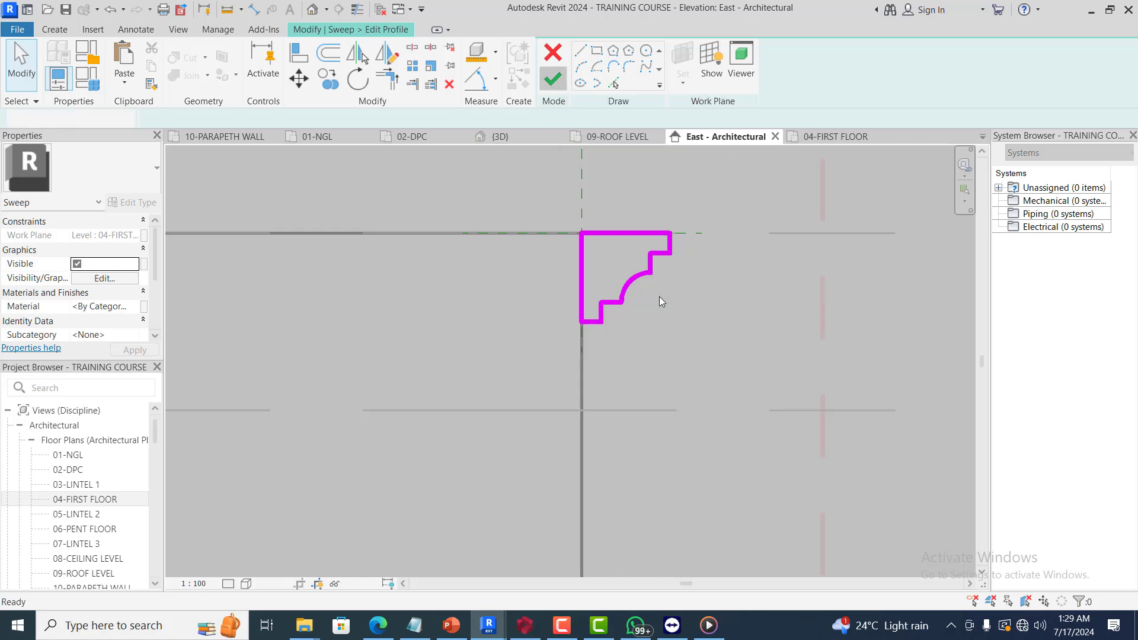
{"action": "left_click", "coordinate": [551, 80]}
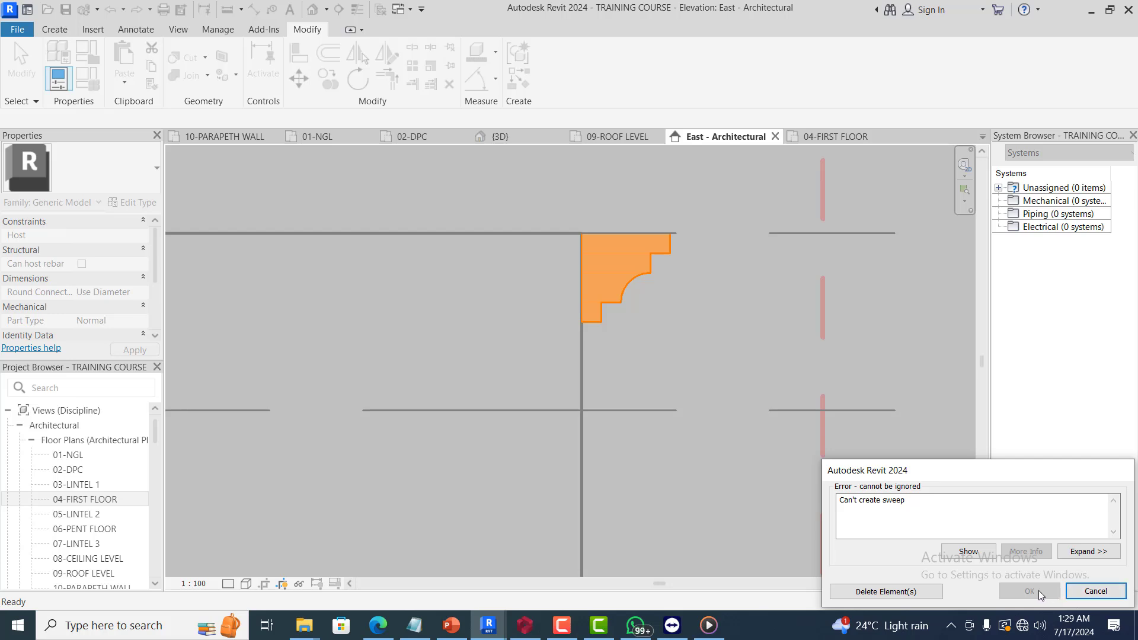
{"action": "left_click", "coordinate": [1095, 591]}
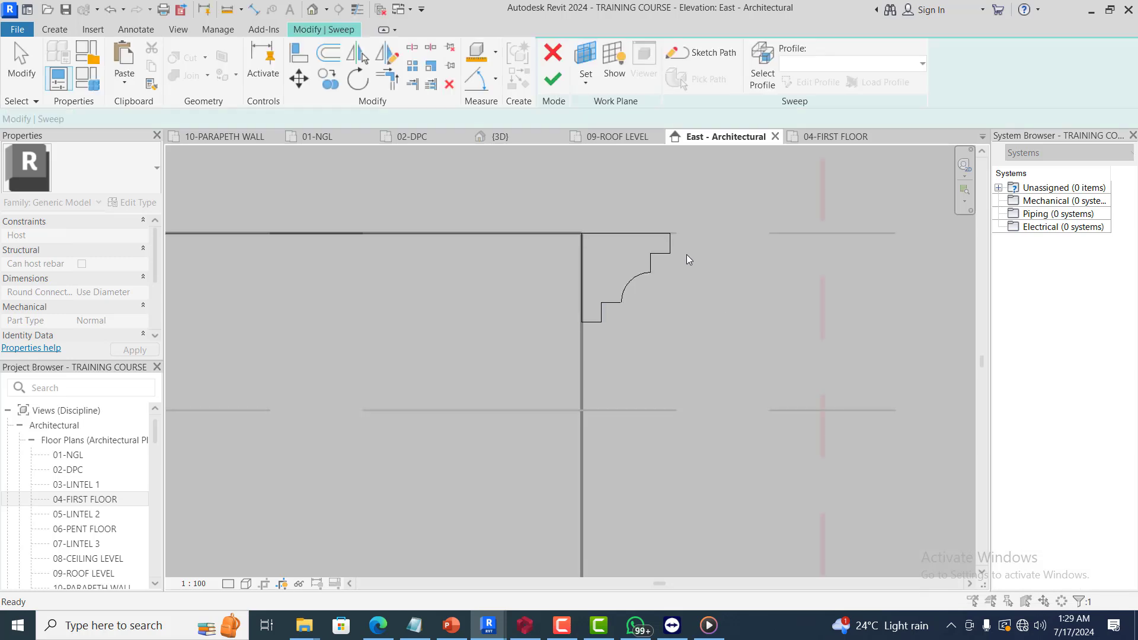
Retry finishing the sweep by deleting the offending elements, and undo that deletion
{"action": "scroll", "coordinate": [667, 266], "scroll_direction": "up", "scroll_amount": 2}
{"action": "scroll", "coordinate": [636, 279], "scroll_direction": "up", "scroll_amount": 1}
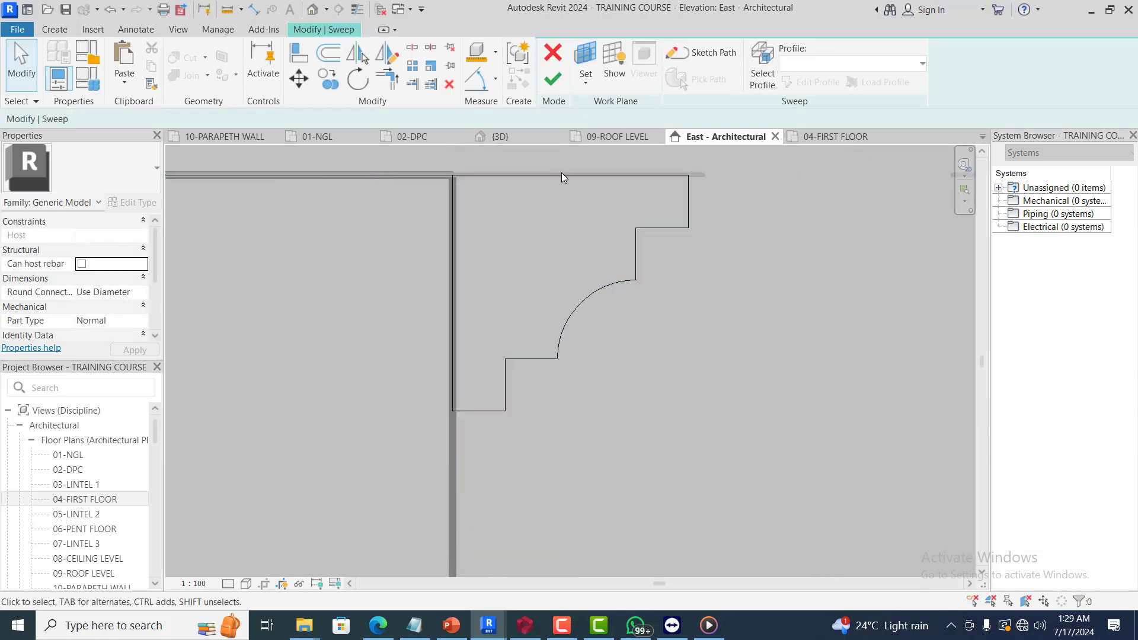
{"action": "left_click", "coordinate": [550, 81]}
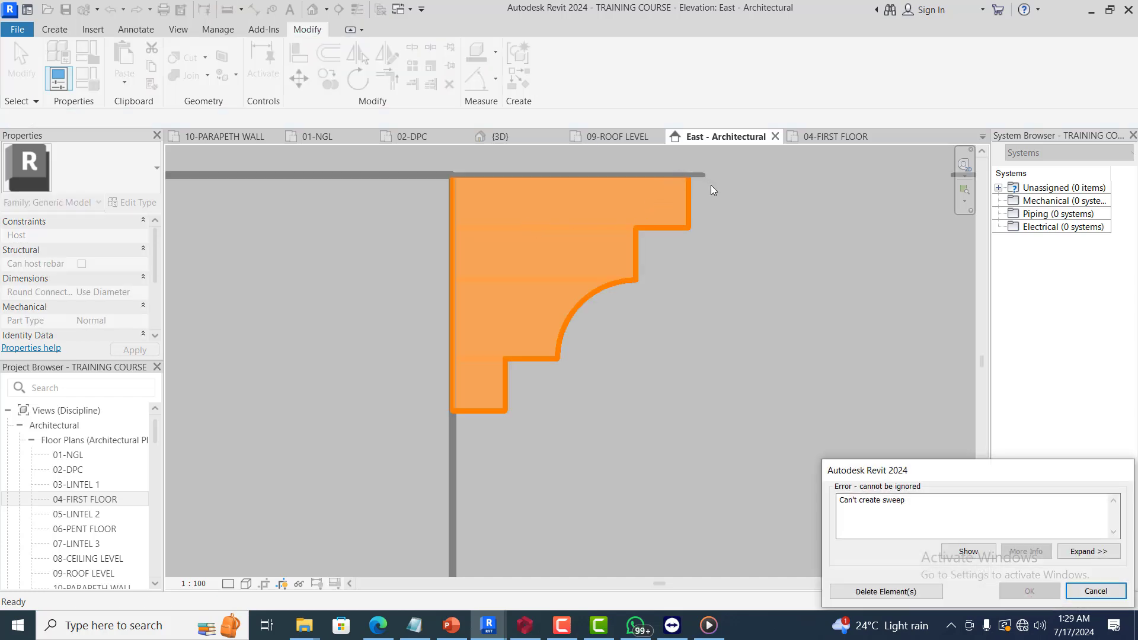
{"action": "left_click", "coordinate": [886, 591]}
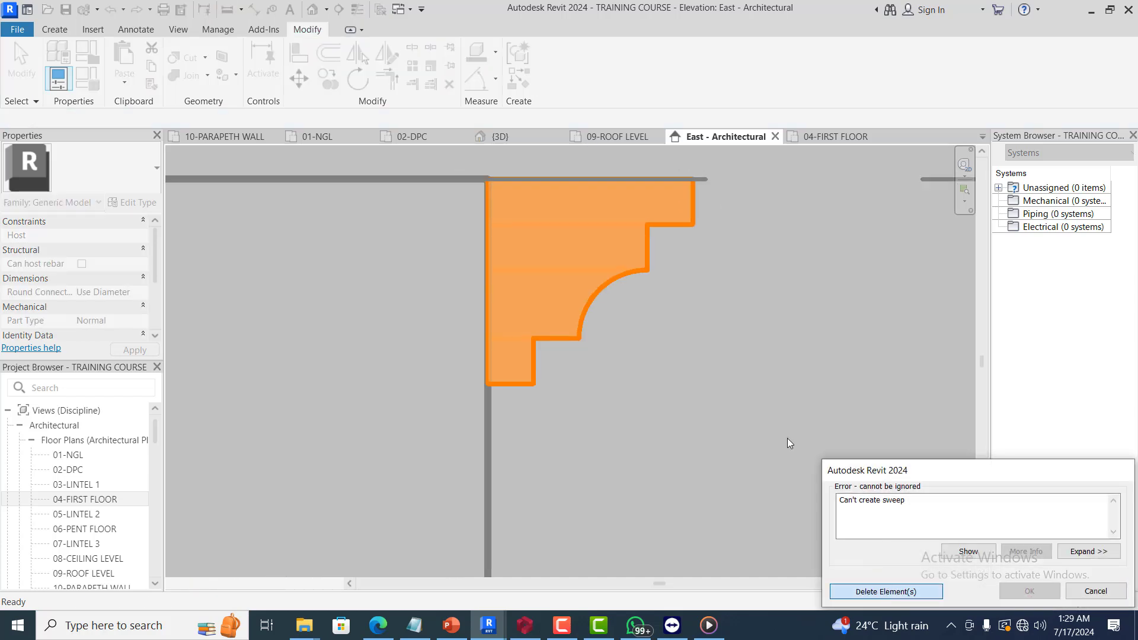
{"action": "scroll", "coordinate": [738, 251], "scroll_direction": "down", "scroll_amount": 3}
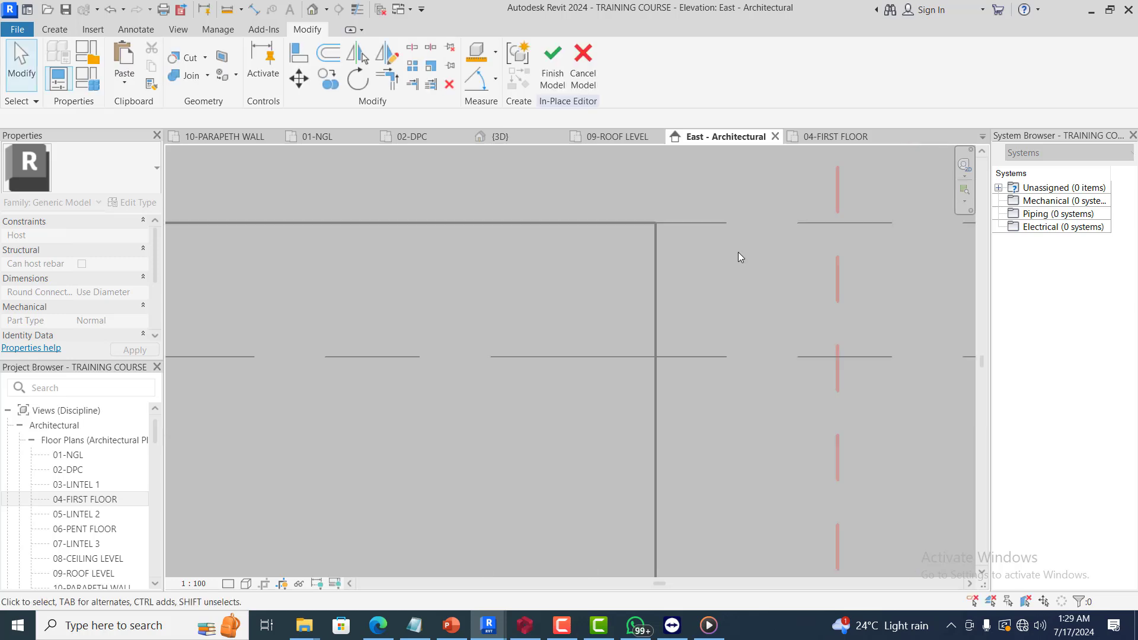
{"action": "scroll", "coordinate": [739, 292], "scroll_direction": "down", "scroll_amount": 2}
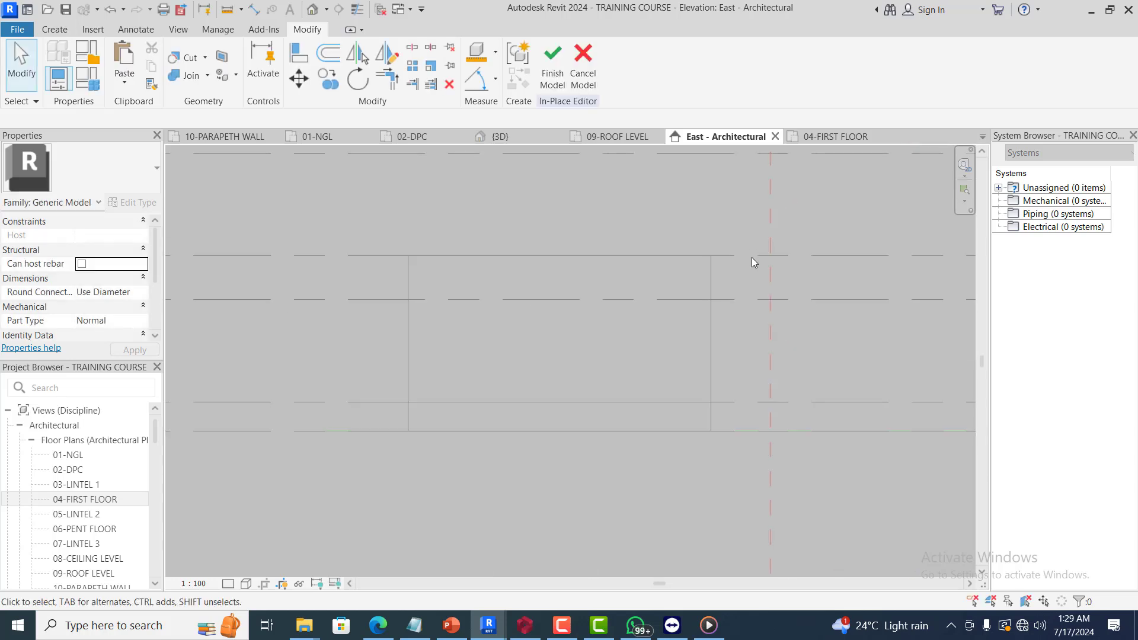
{"action": "key", "text": "ctrl+z"}
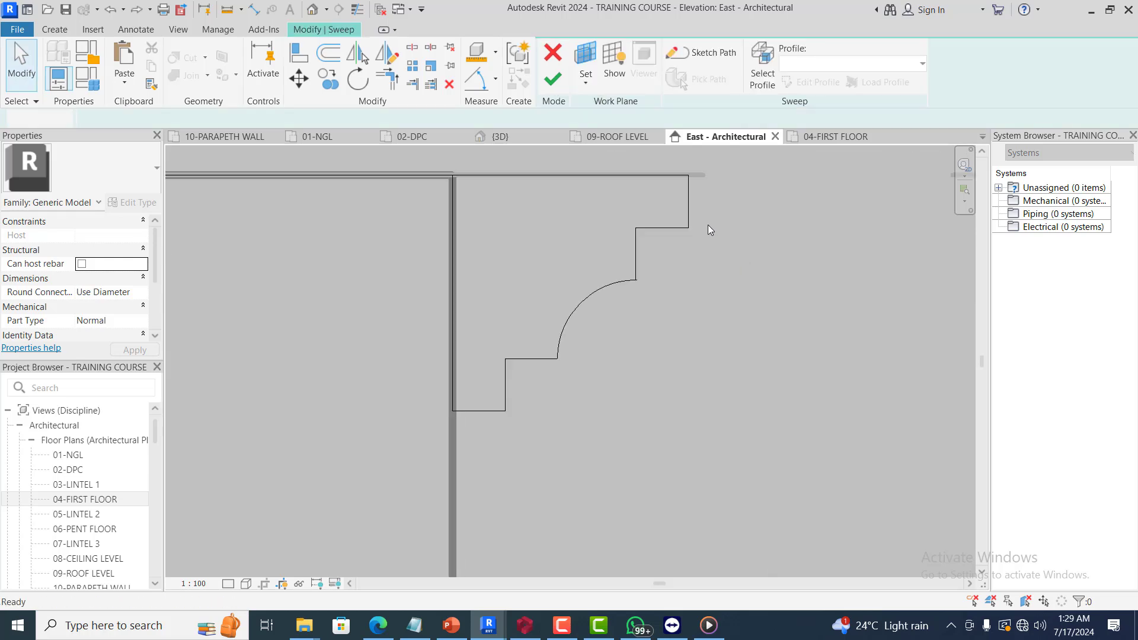
Undo back into the sweep's profile sketch and delete all of its lines
{"action": "key", "text": "ctrl+z"}
{"action": "key", "text": "Escape"}
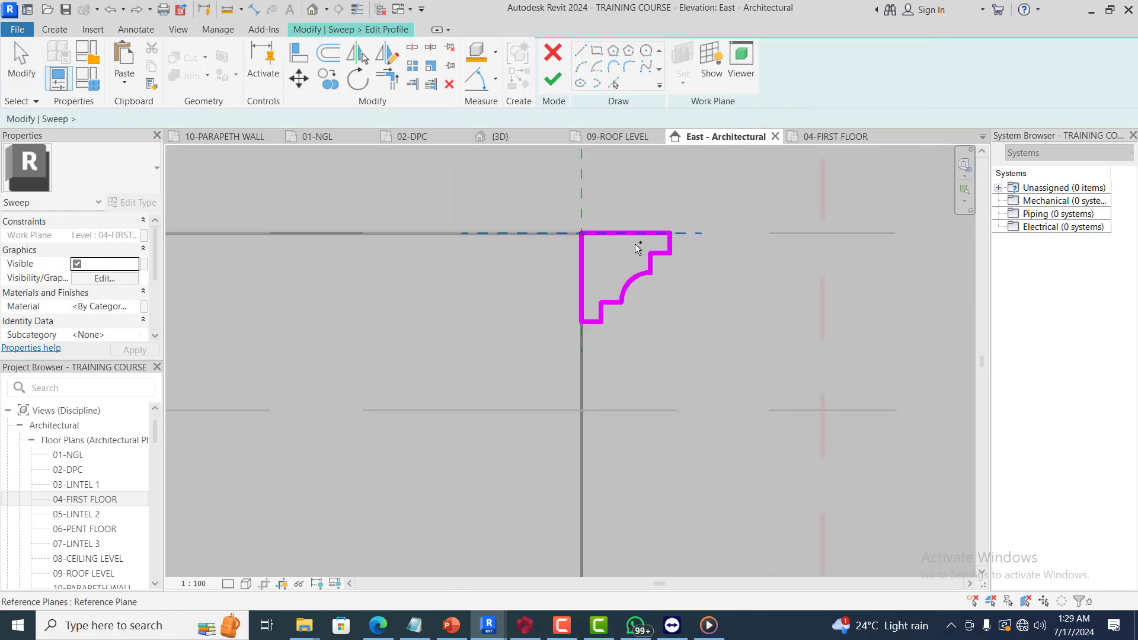
{"action": "left_click_drag", "start_coordinate": [537, 197], "coordinate": [696, 346]}
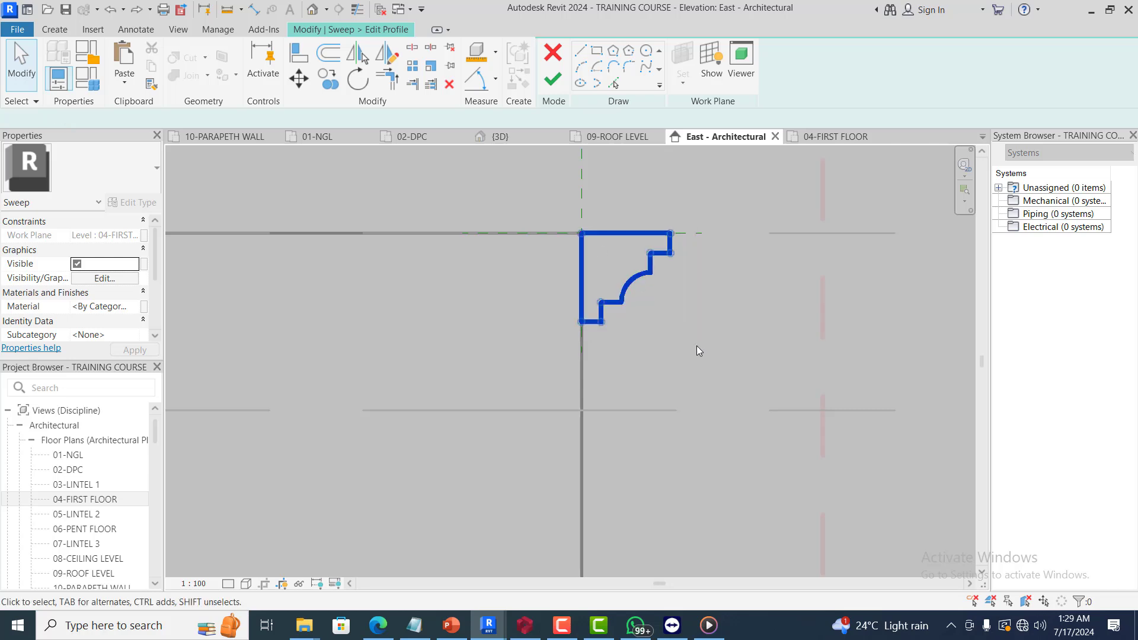
{"action": "key", "text": "Delete"}
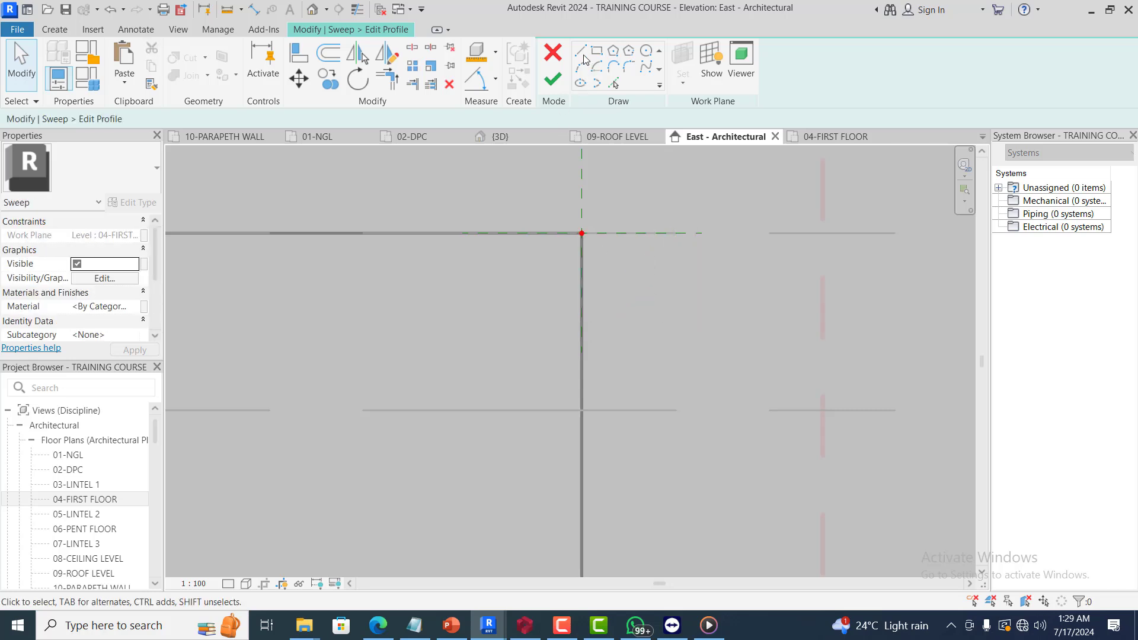
Draw the profile's 450 mm top edge outward from the wall corner, followed by 100 mm segments down, inward, down and inward
{"action": "left_click", "coordinate": [580, 50]}
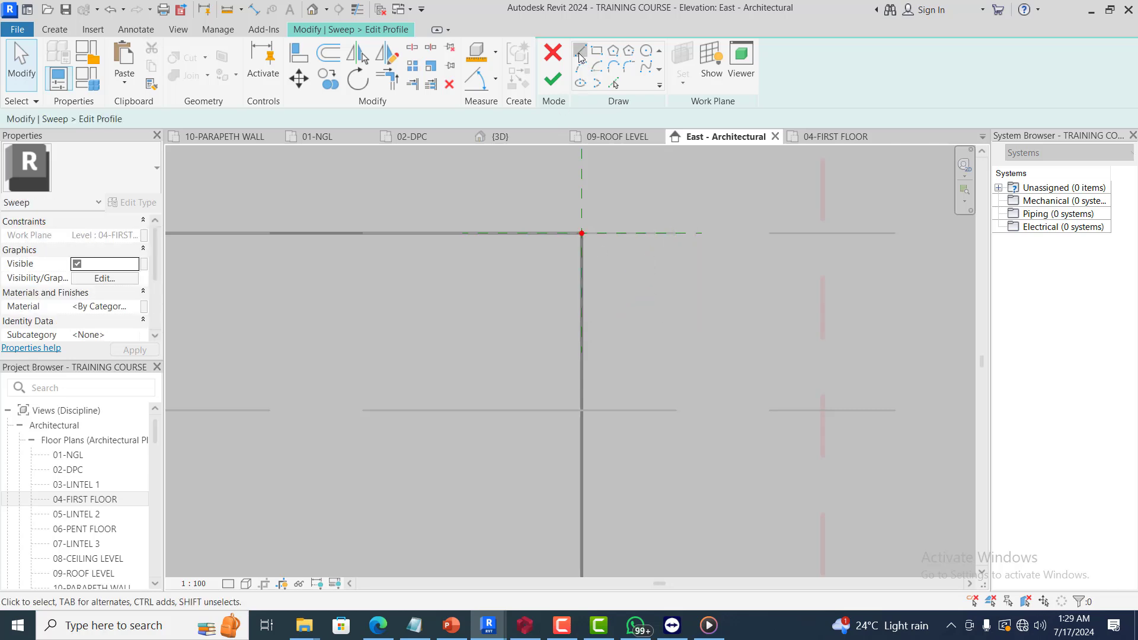
{"action": "left_click", "coordinate": [582, 234]}
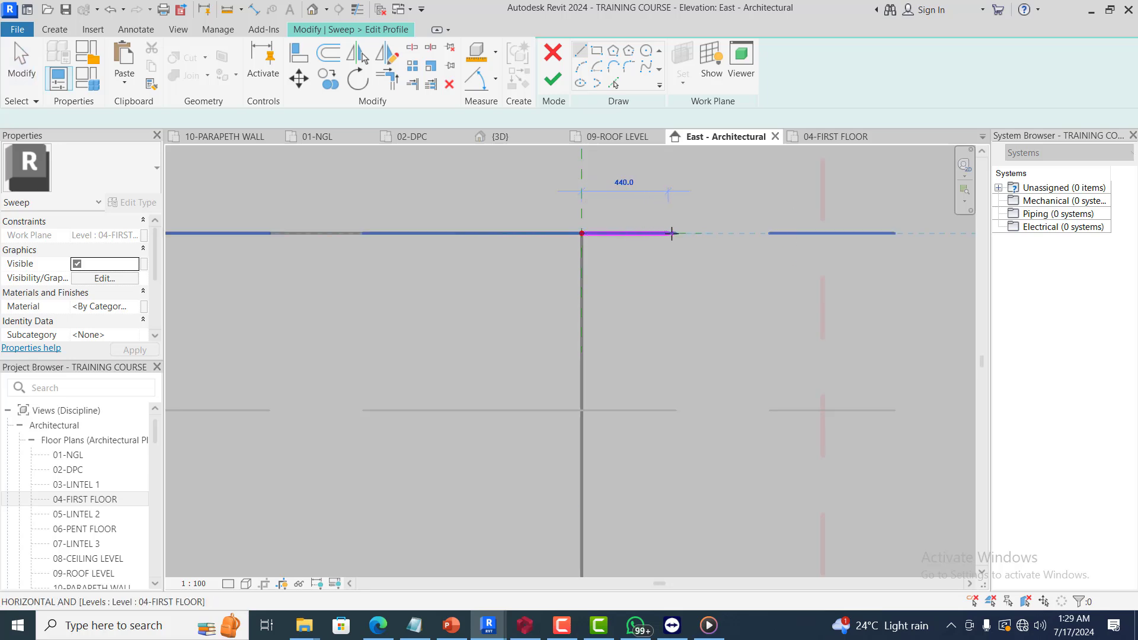
{"action": "type", "text": "4"}
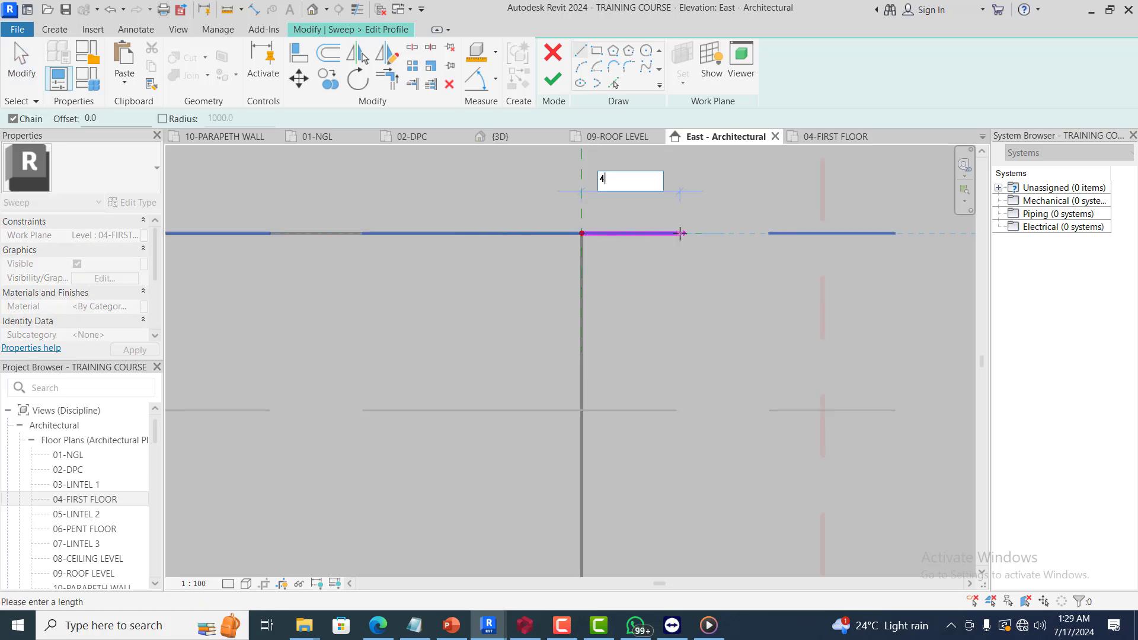
{"action": "type", "text": "50"}
{"action": "key", "text": "Return"}
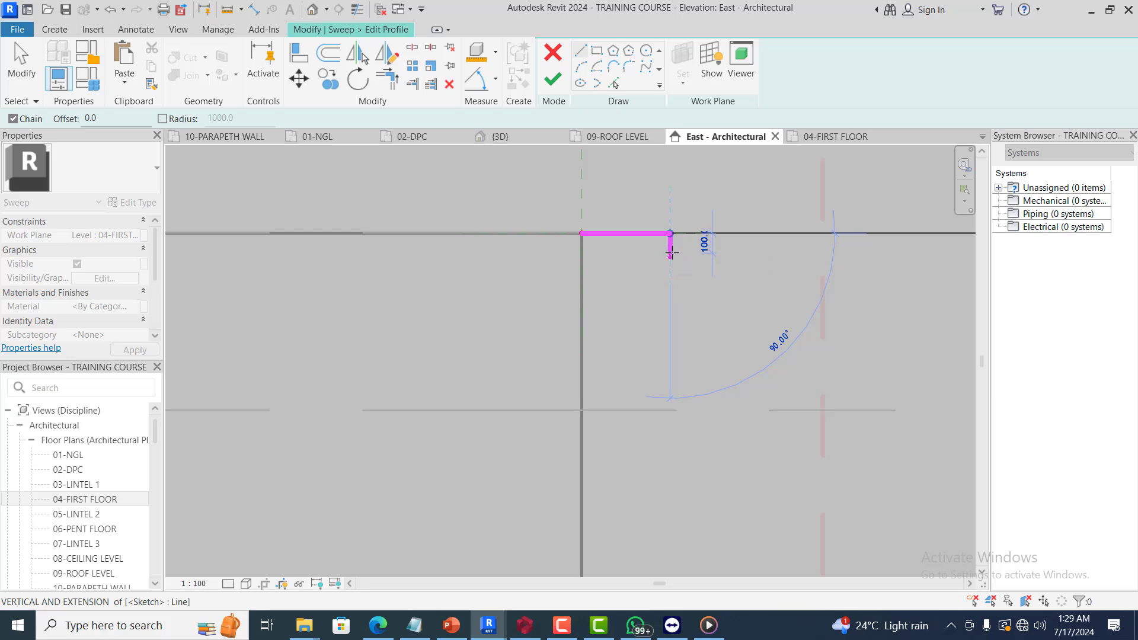
{"action": "left_click", "coordinate": [670, 253]}
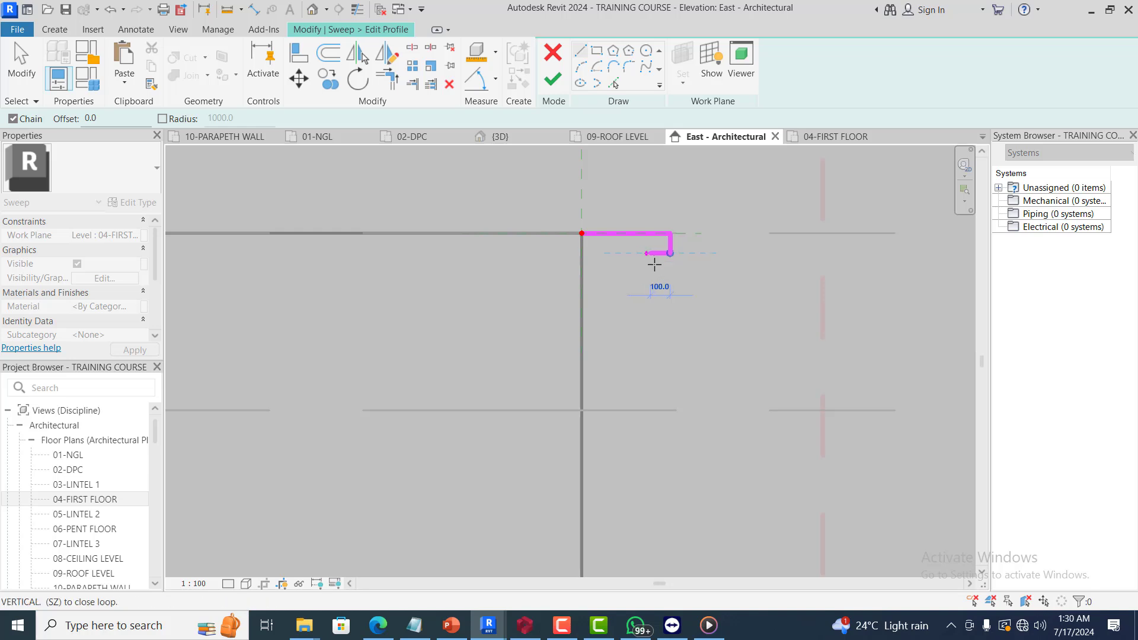
{"action": "left_click", "coordinate": [650, 258]}
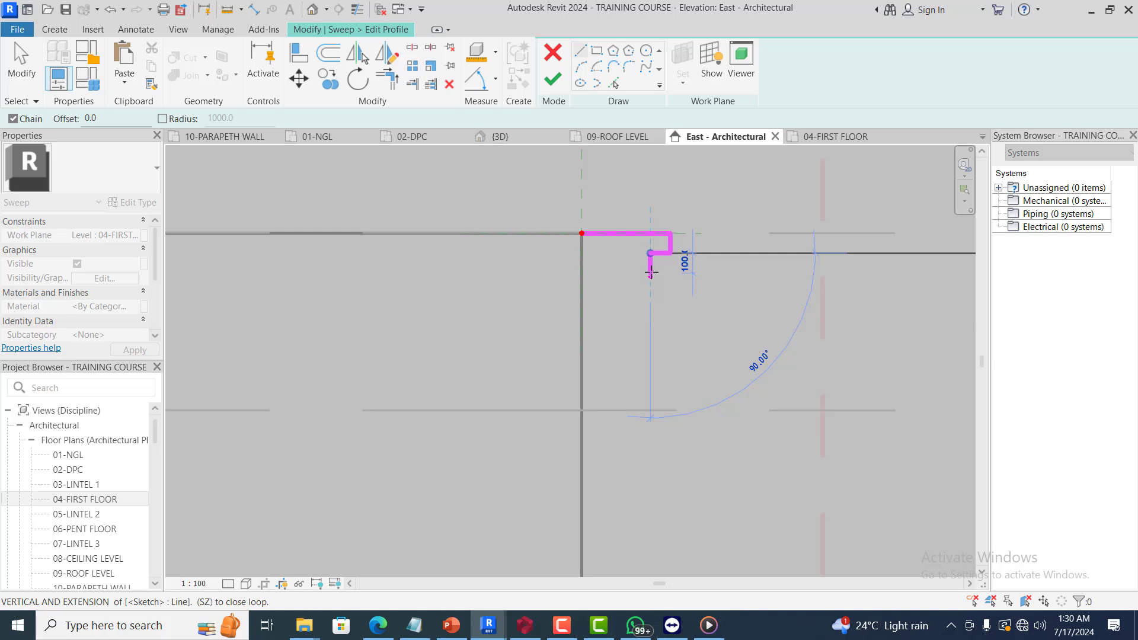
{"action": "left_click", "coordinate": [650, 273]}
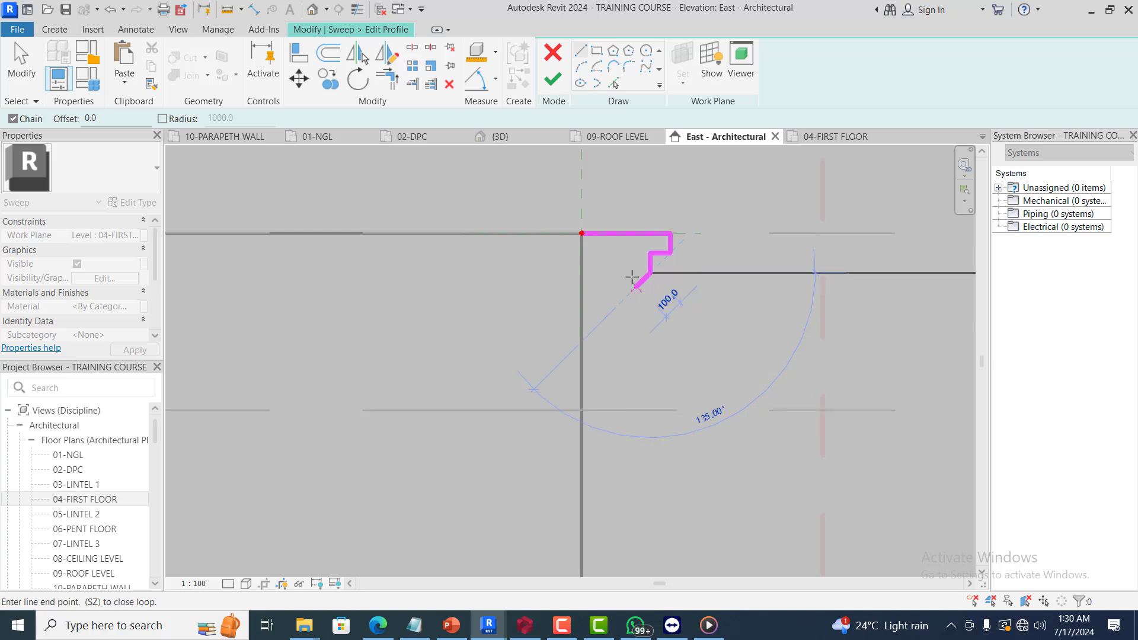
{"action": "left_click", "coordinate": [630, 272]}
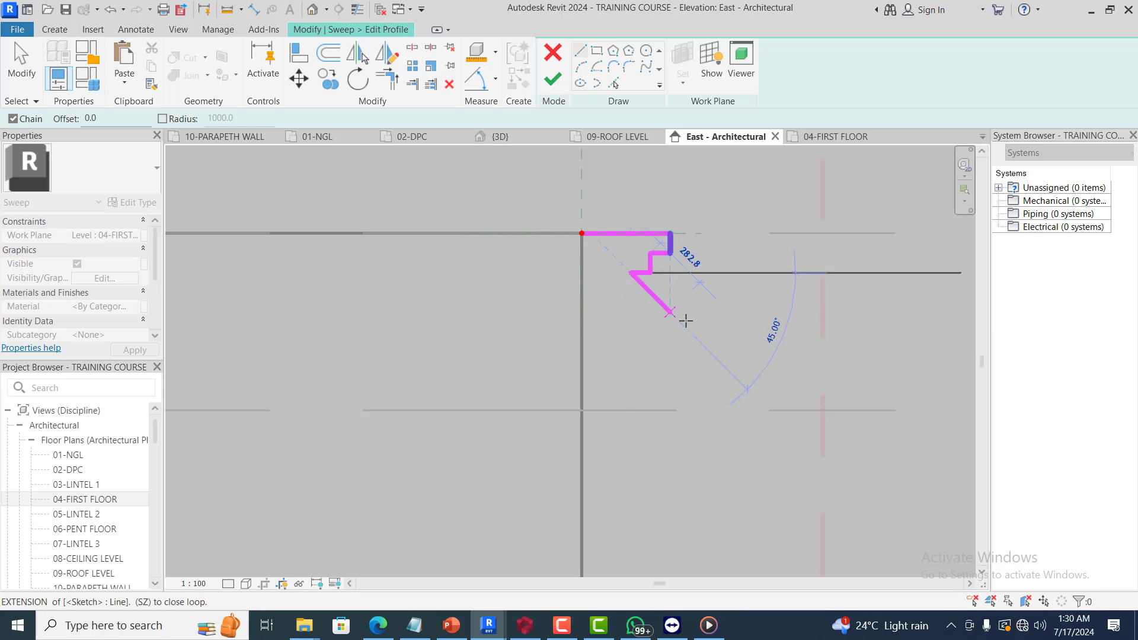
{"action": "key", "text": "Escape"}
Draw the profile's 450 mm vertical edge down the wall face, with 100 mm segments outward and up at its lower end
{"action": "left_click", "coordinate": [582, 233]}
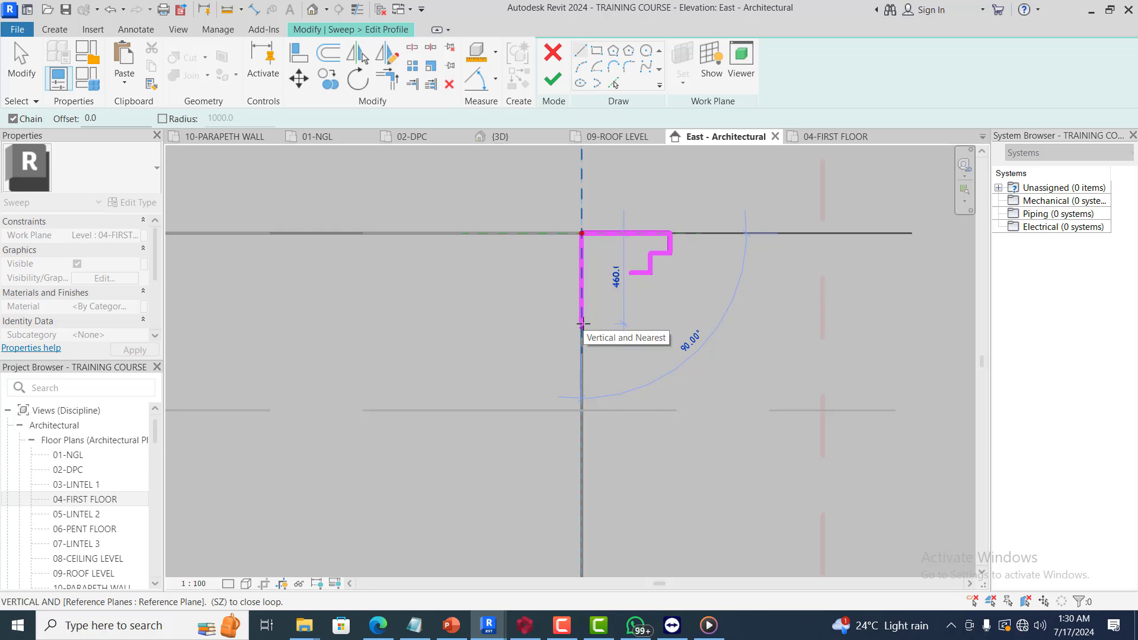
{"action": "type", "text": "50"}
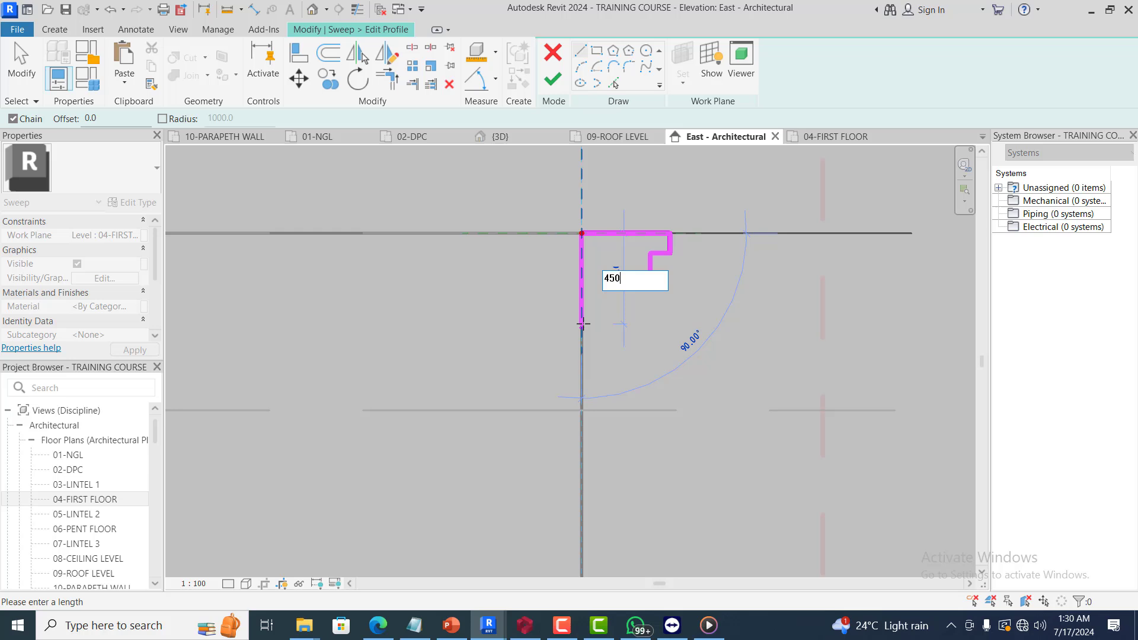
{"action": "key", "text": "Return"}
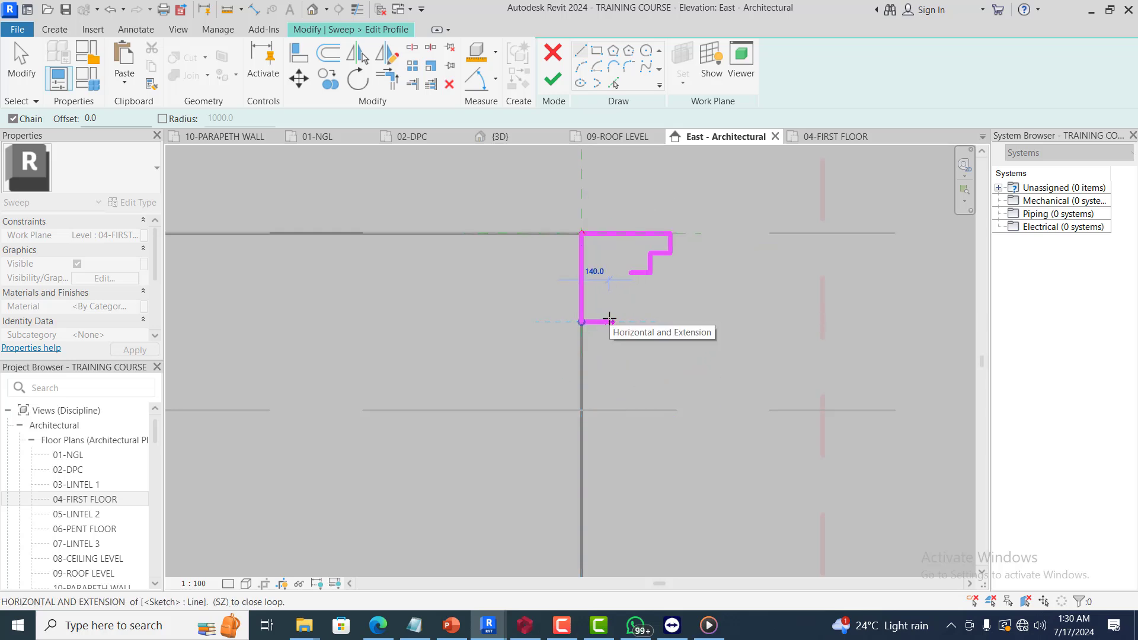
{"action": "type", "text": "1"}
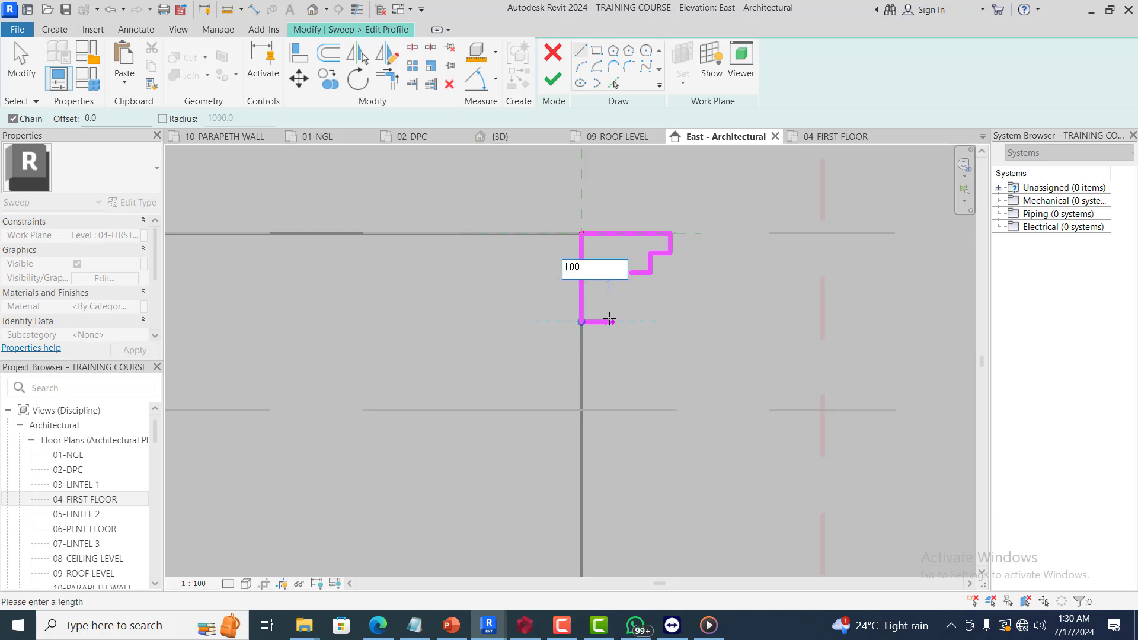
{"action": "type", "text": "00"}
{"action": "key", "text": "Return"}
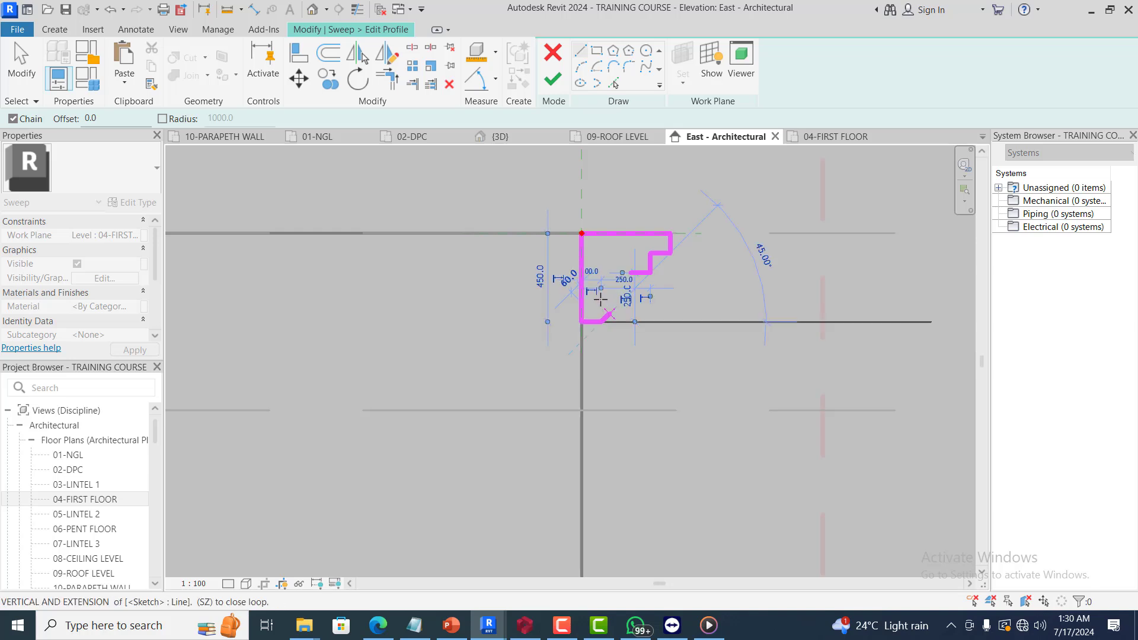
{"action": "type", "text": "1"}
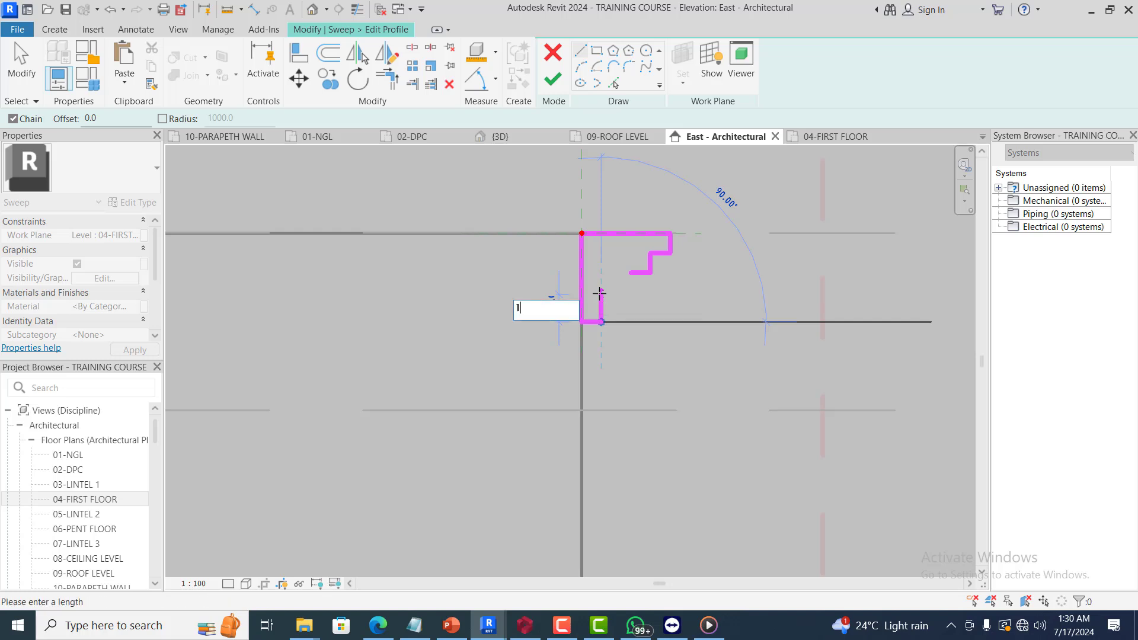
{"action": "type", "text": "00"}
{"action": "key", "text": "Return"}
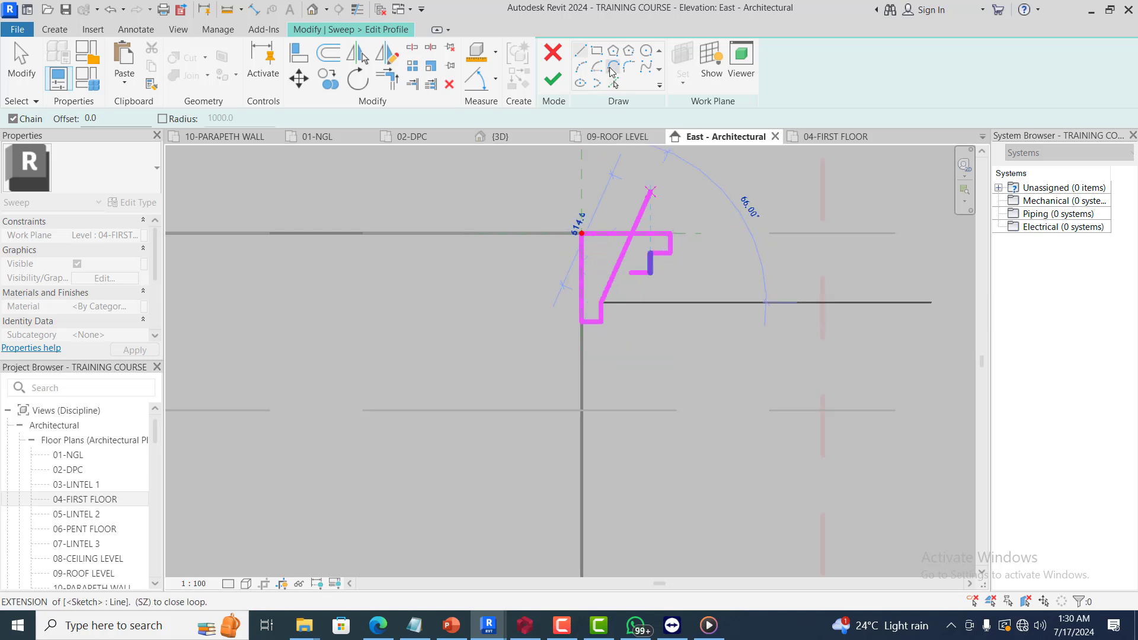
Close the profile with a 150 mm radius arc between the lower vertical segment and the upper step
{"action": "left_click", "coordinate": [582, 67]}
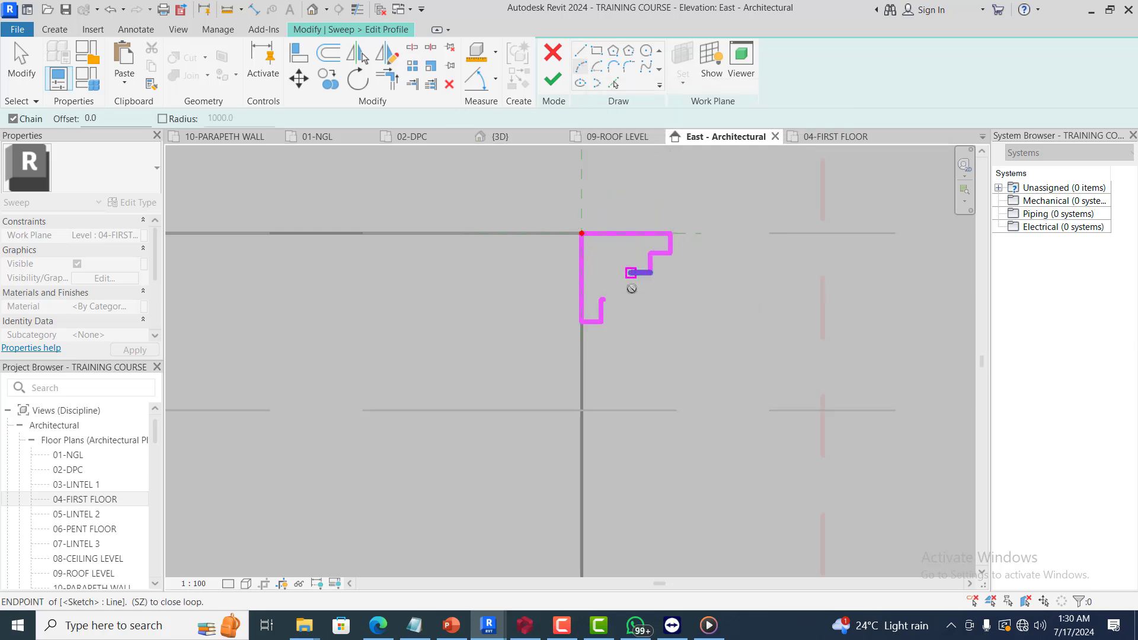
{"action": "scroll", "coordinate": [613, 320], "scroll_direction": "up", "scroll_amount": 3}
{"action": "key", "text": "Escape"}
{"action": "key", "text": "Escape"}
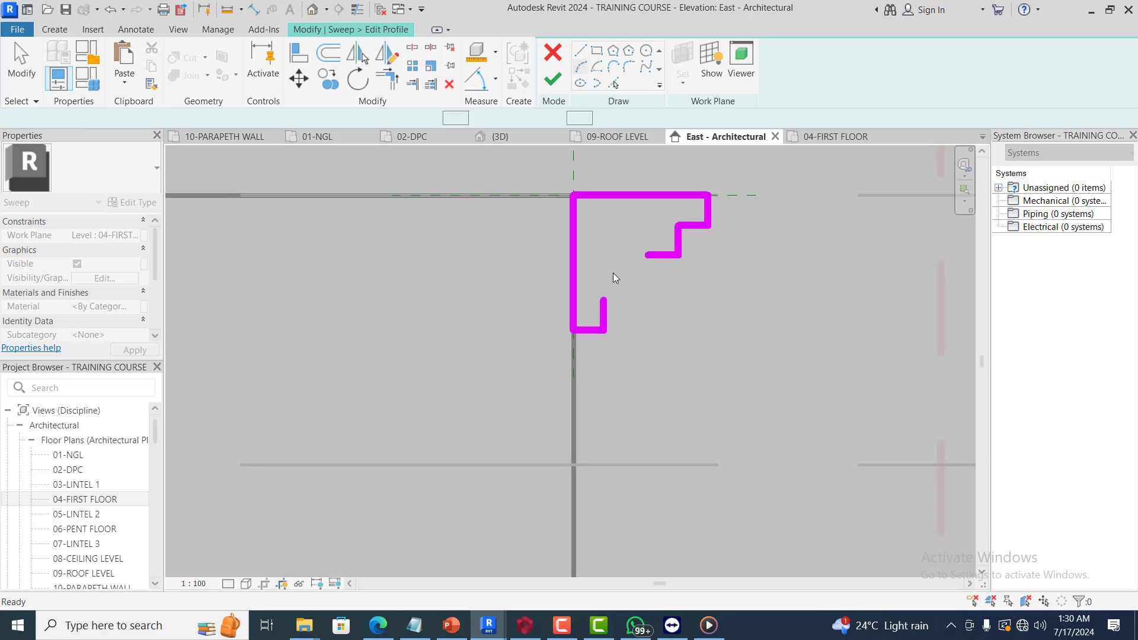
{"action": "left_click", "coordinate": [604, 299]}
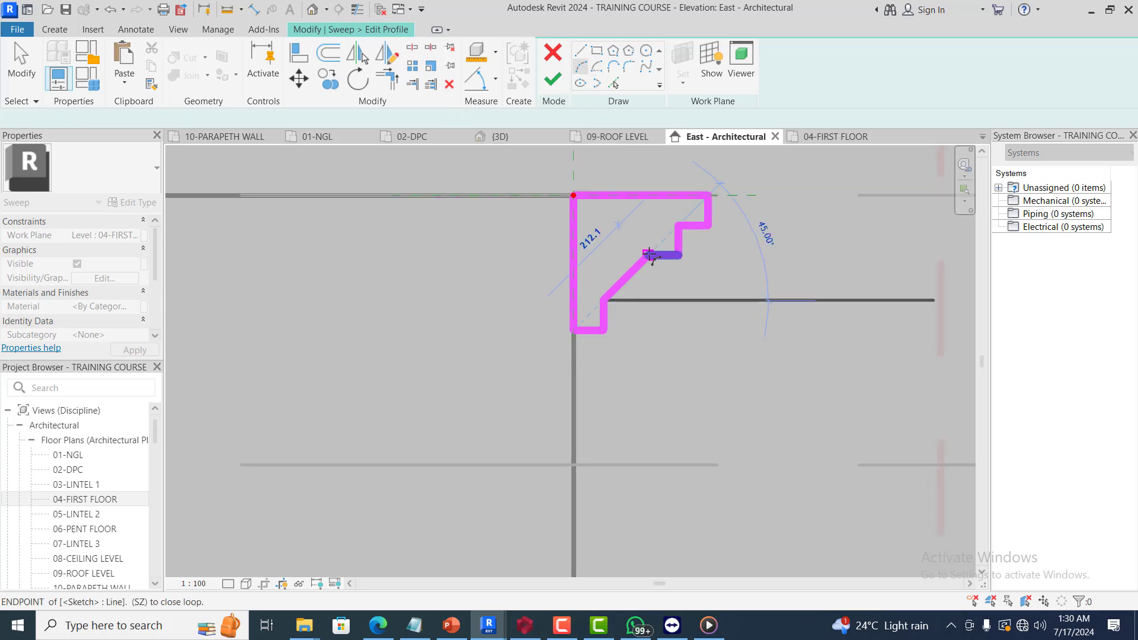
{"action": "left_click", "coordinate": [647, 255]}
{"action": "scroll", "coordinate": [652, 273], "scroll_direction": "up", "scroll_amount": 3}
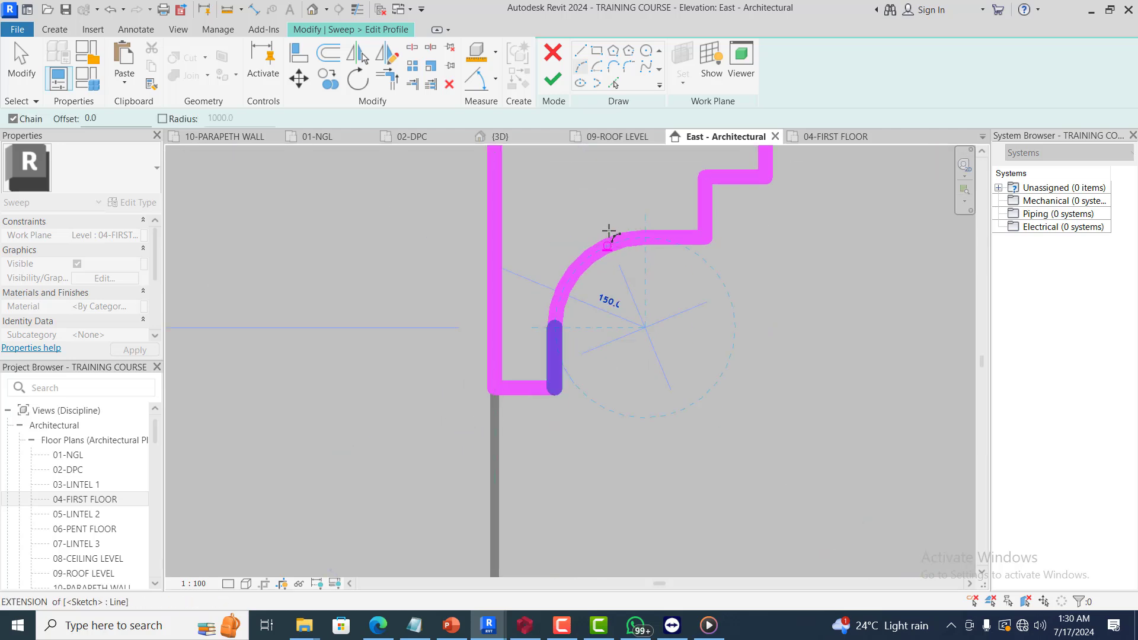
{"action": "left_click", "coordinate": [609, 237]}
{"action": "scroll", "coordinate": [676, 266], "scroll_direction": "down", "scroll_amount": 2}
{"action": "scroll", "coordinate": [681, 279], "scroll_direction": "down", "scroll_amount": 2}
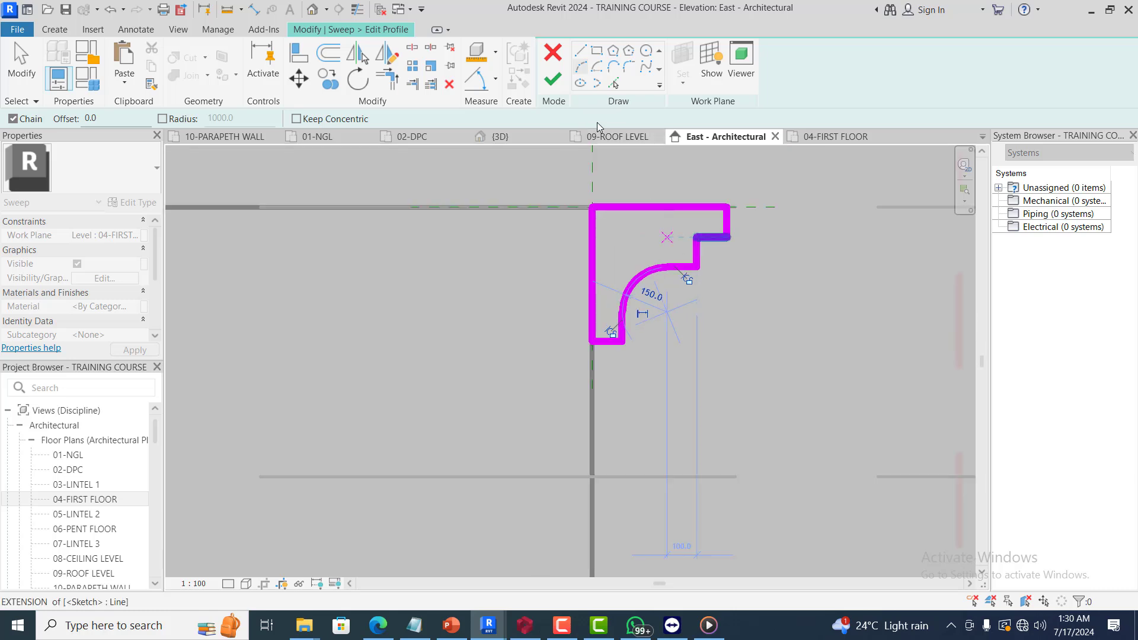
Finish the redrawn profile sketch and try to finish the sweep
{"action": "left_click", "coordinate": [551, 81]}
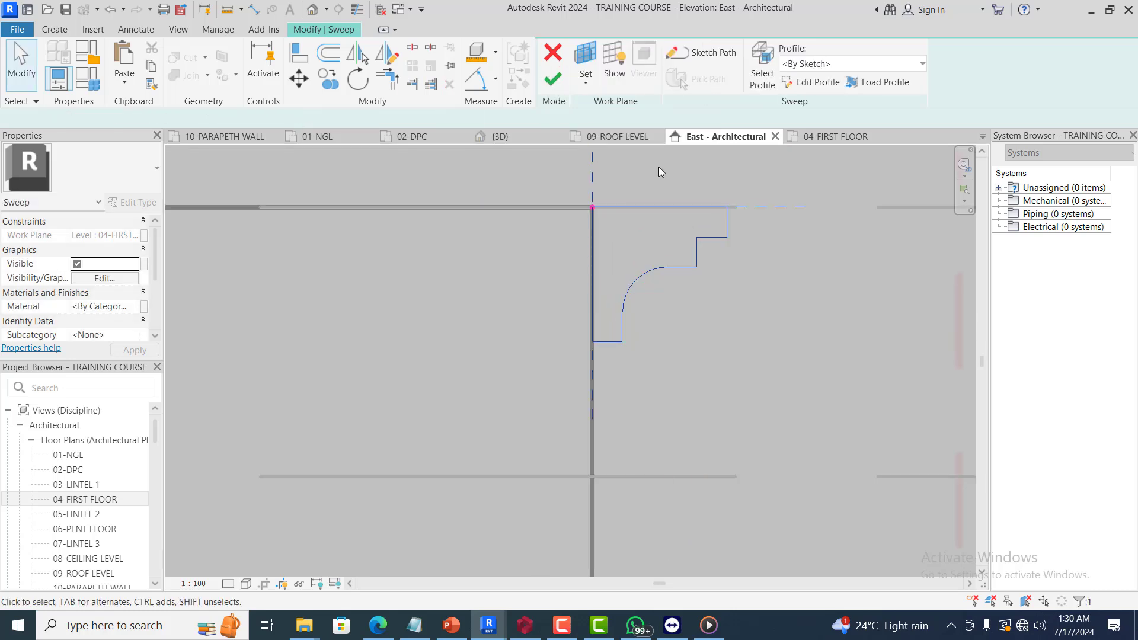
{"action": "left_click", "coordinate": [553, 80]}
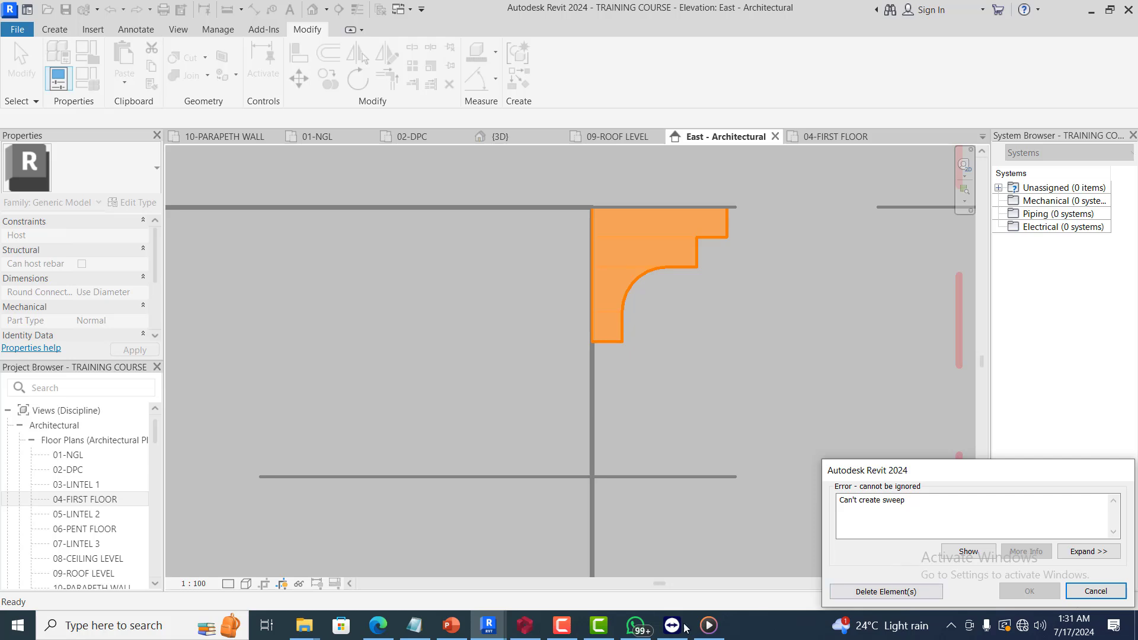
{"action": "left_click", "coordinate": [568, 622]}
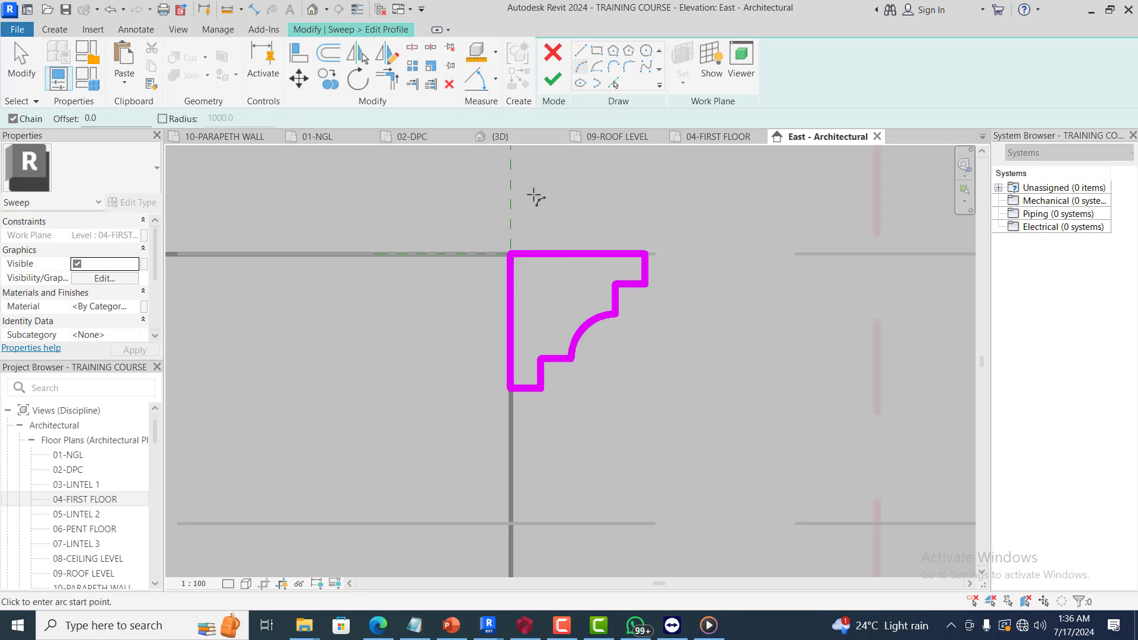
Finish the stepped, curved profile sketch, the sweep, and the in-place model
{"action": "left_click", "coordinate": [554, 80]}
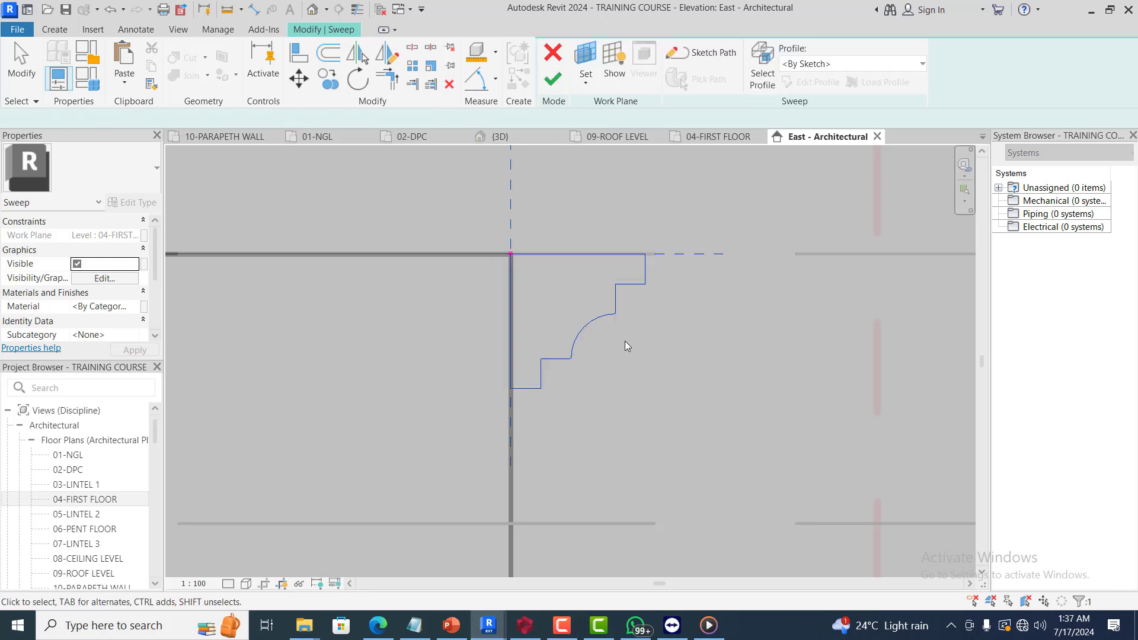
{"action": "left_click", "coordinate": [550, 86]}
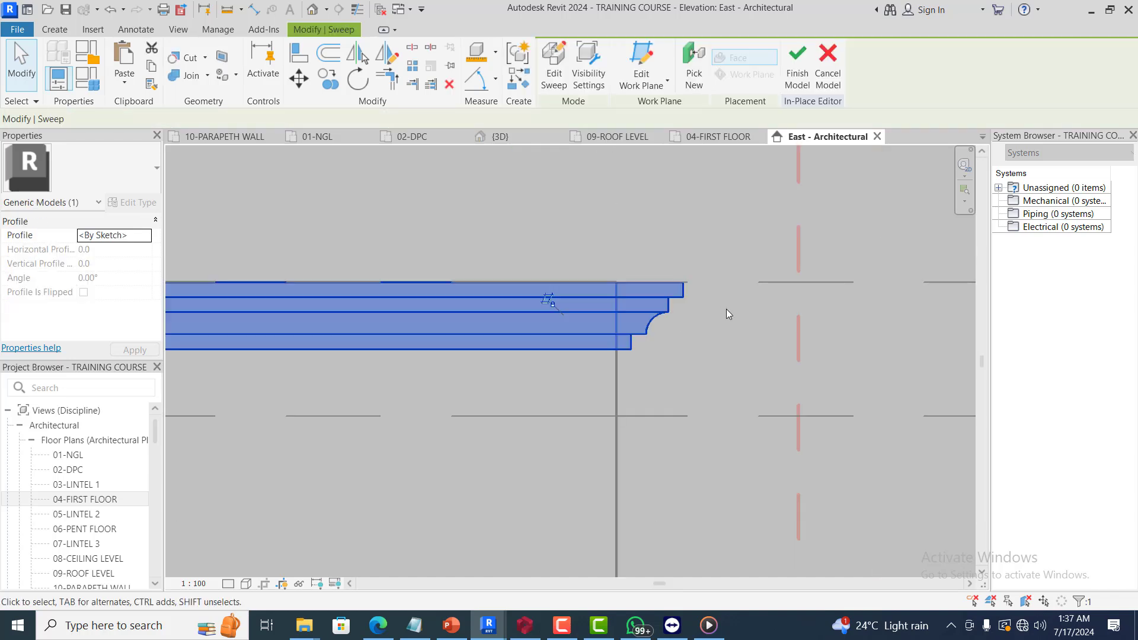
{"action": "scroll", "coordinate": [727, 309], "scroll_direction": "down", "scroll_amount": 3}
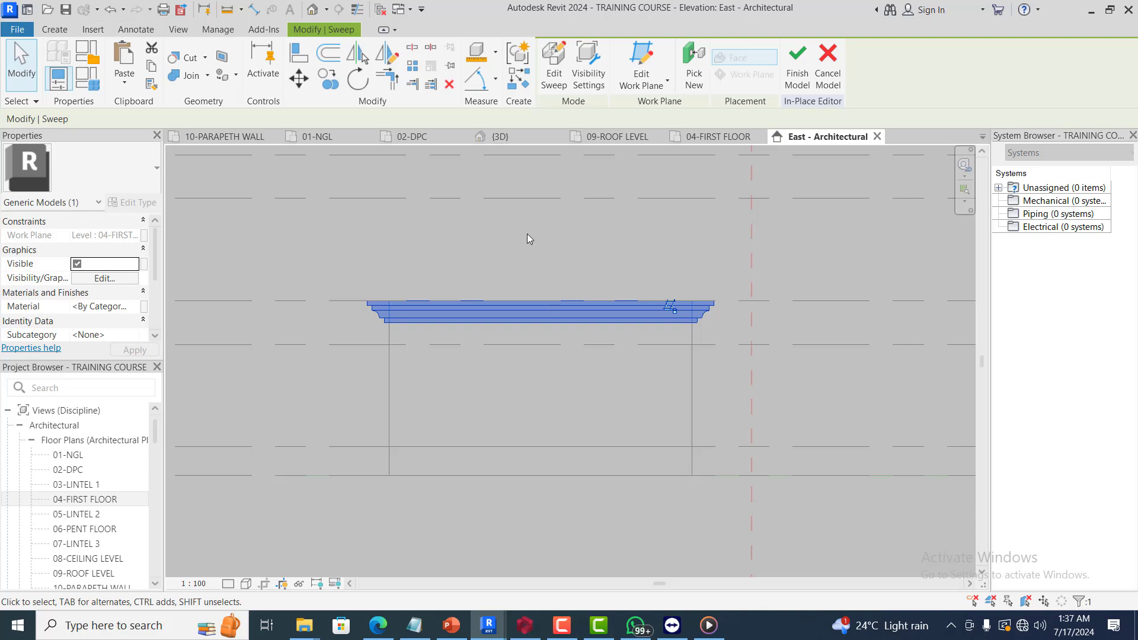
{"action": "scroll", "coordinate": [699, 313], "scroll_direction": "up", "scroll_amount": 2}
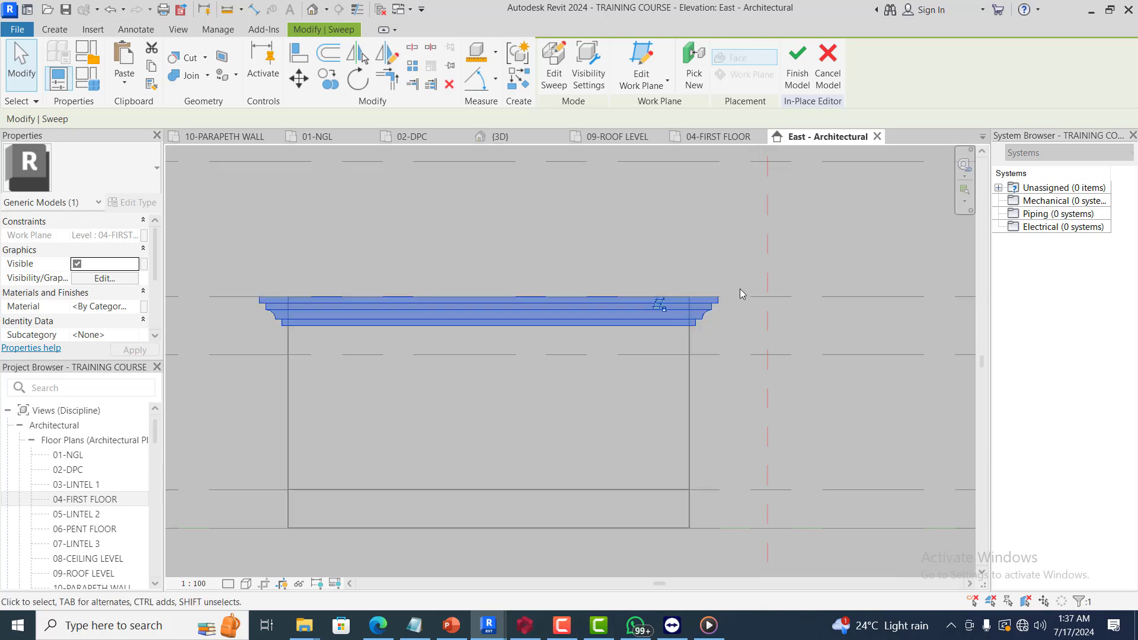
{"action": "left_click", "coordinate": [798, 65]}
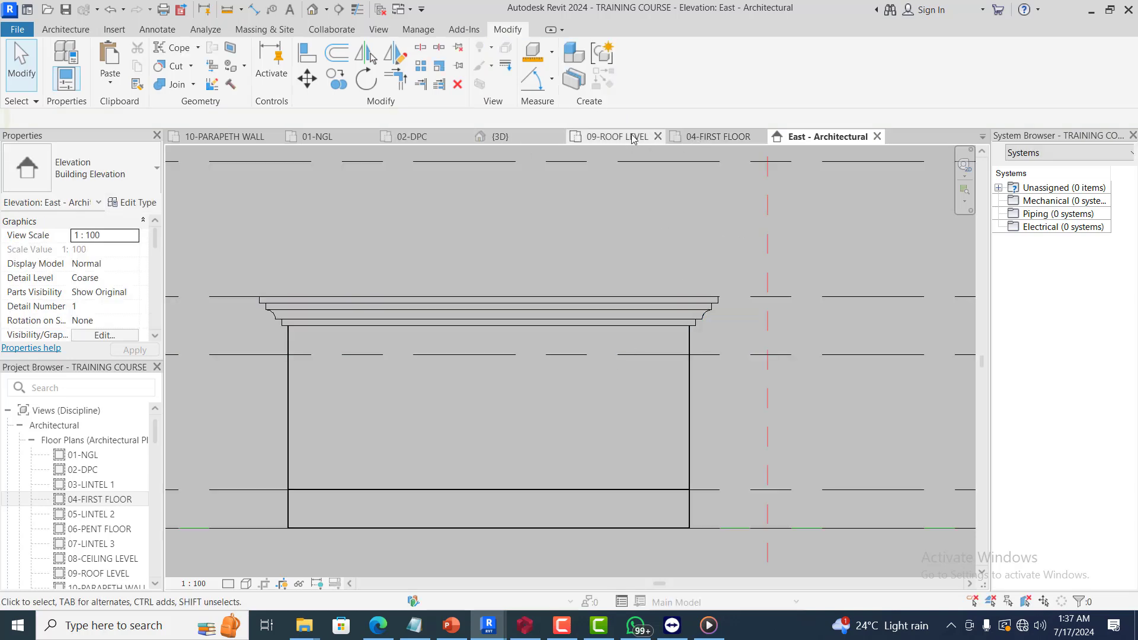
Switch to the 04-FIRST FLOOR plan view
{"action": "left_click", "coordinate": [715, 140]}
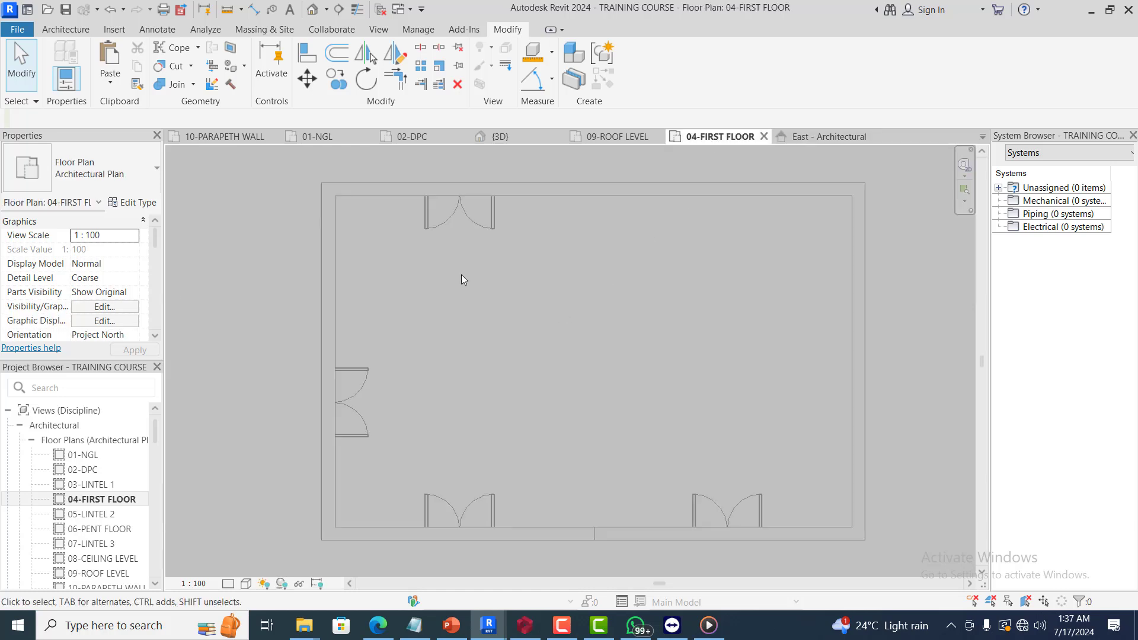
{"action": "scroll", "coordinate": [471, 279], "scroll_direction": "down", "scroll_amount": 3}
{"action": "scroll", "coordinate": [536, 330], "scroll_direction": "down", "scroll_amount": 2}
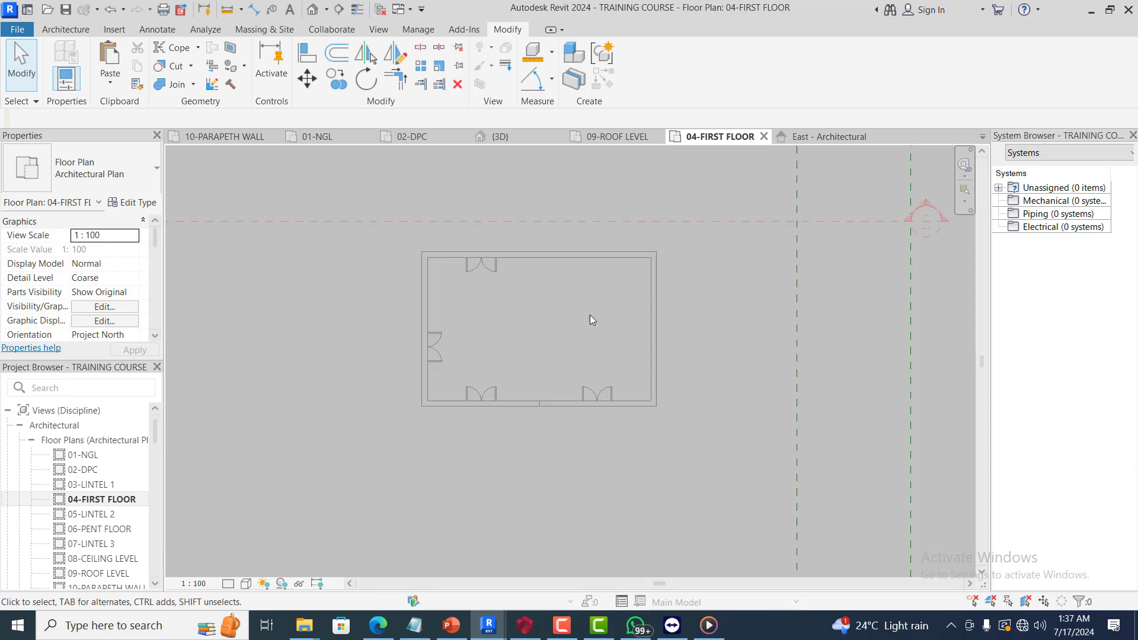
{"action": "scroll", "coordinate": [631, 273], "scroll_direction": "up", "scroll_amount": 1}
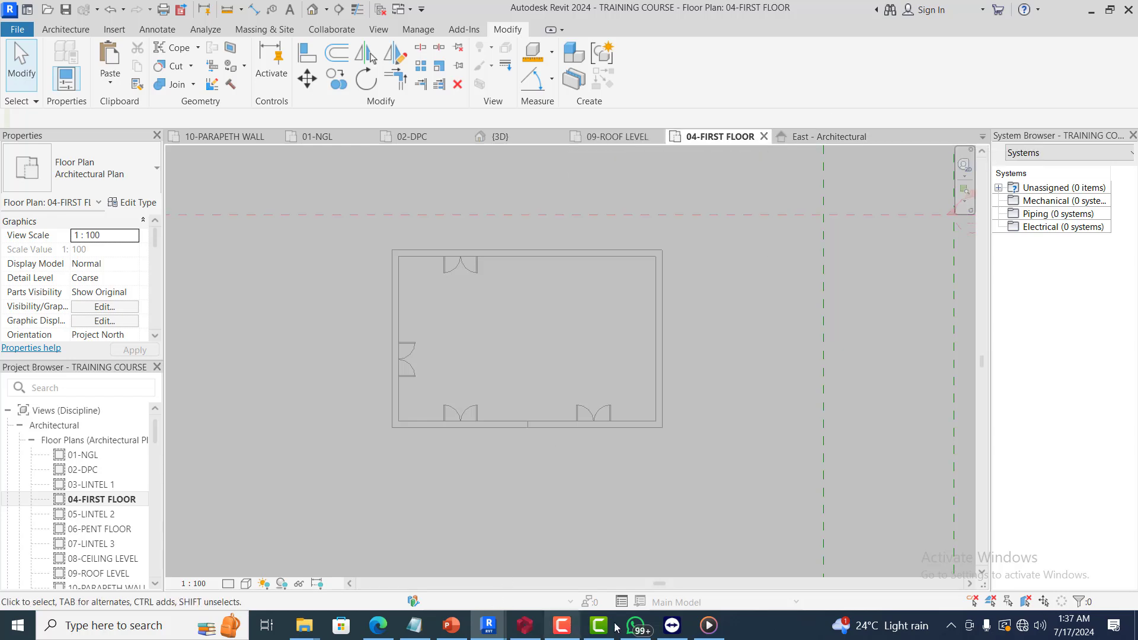
{"action": "left_click", "coordinate": [568, 622]}
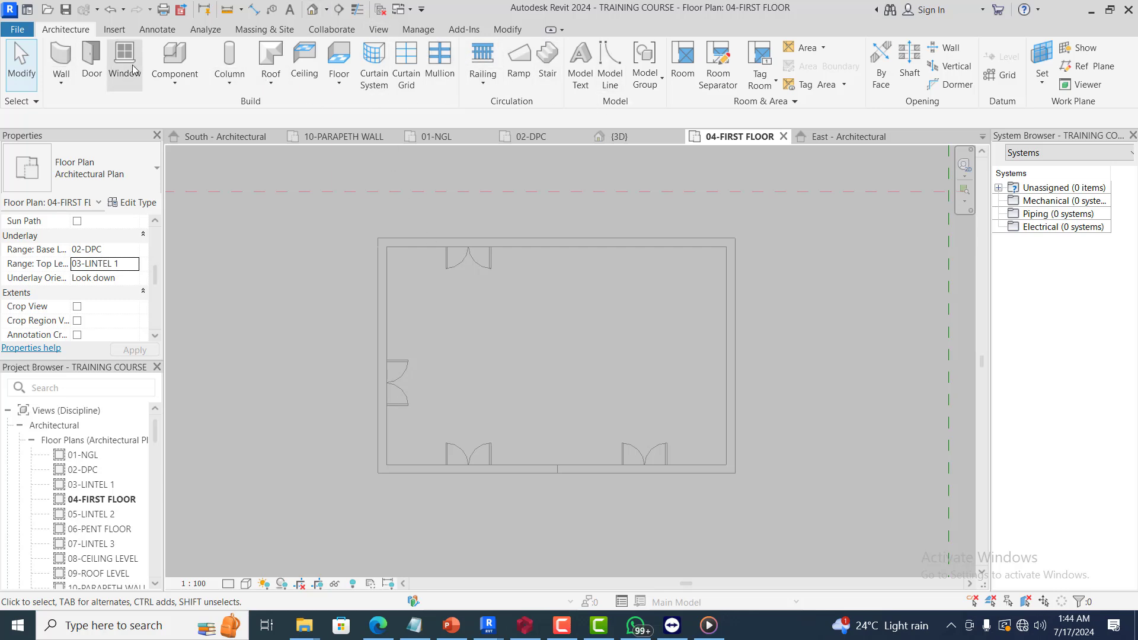
{"action": "left_click", "coordinate": [270, 63]}
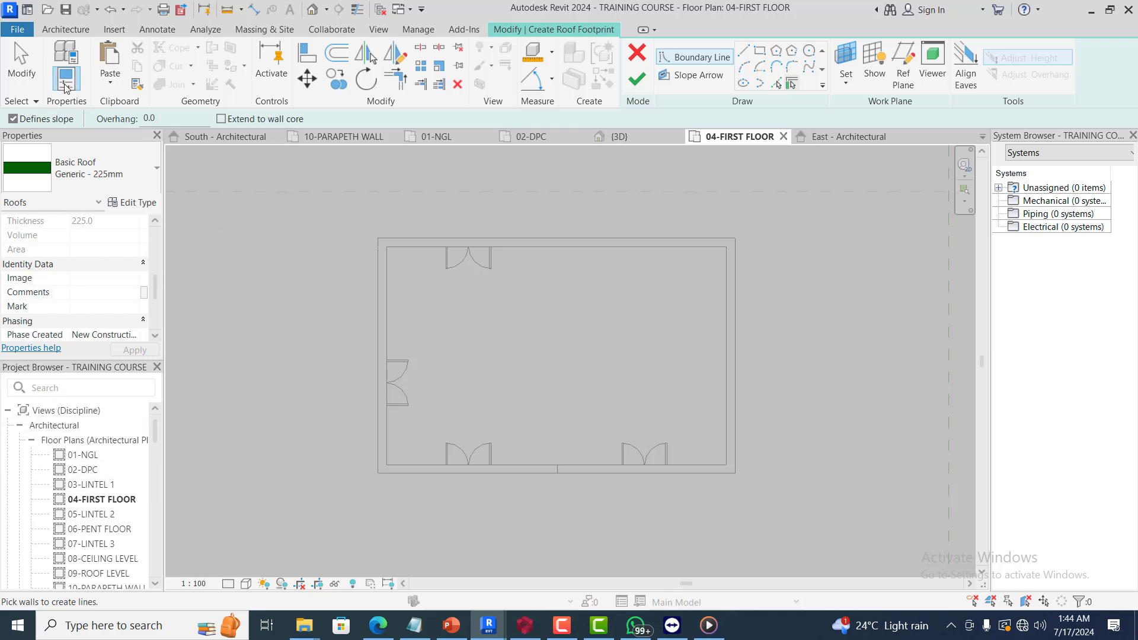
{"action": "key", "text": "Escape"}
{"action": "key", "text": "Escape"}
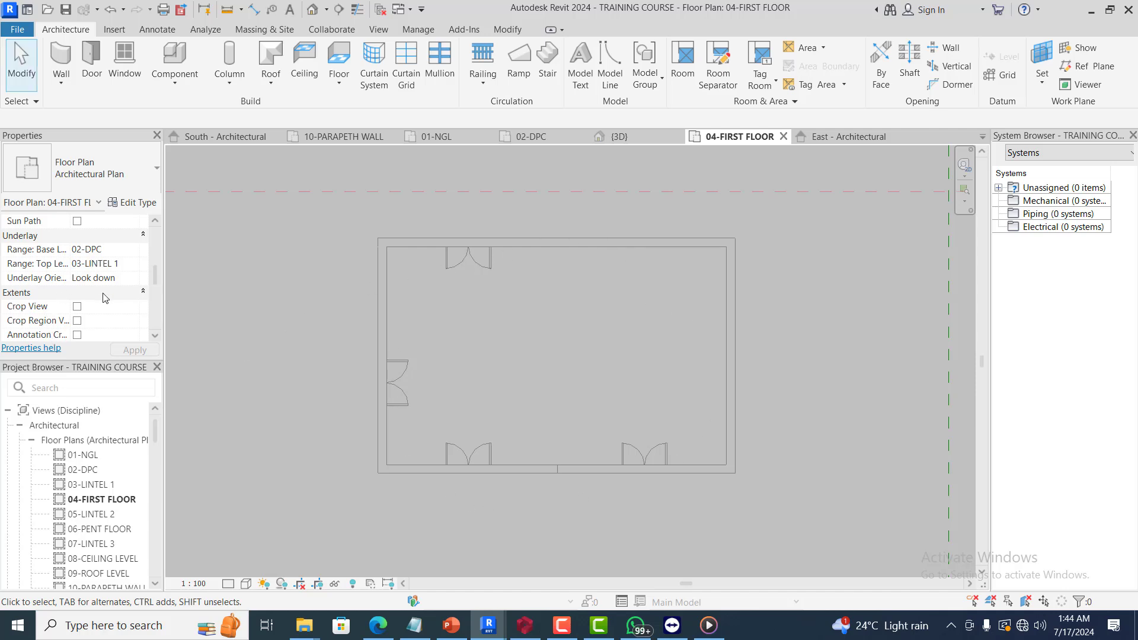
Set the floor plan's underlay top level to 04-FIRST FLOOR
{"action": "left_click", "coordinate": [106, 251]}
{"action": "left_click", "coordinate": [132, 265]}
{"action": "left_click", "coordinate": [132, 265]}
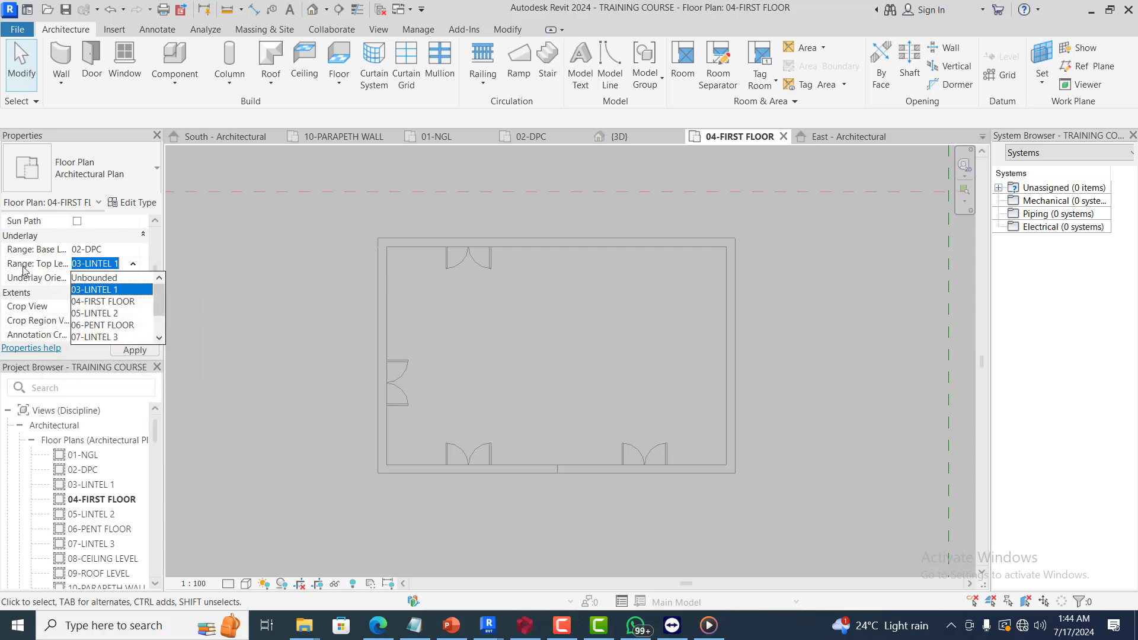
{"action": "left_click", "coordinate": [103, 301]}
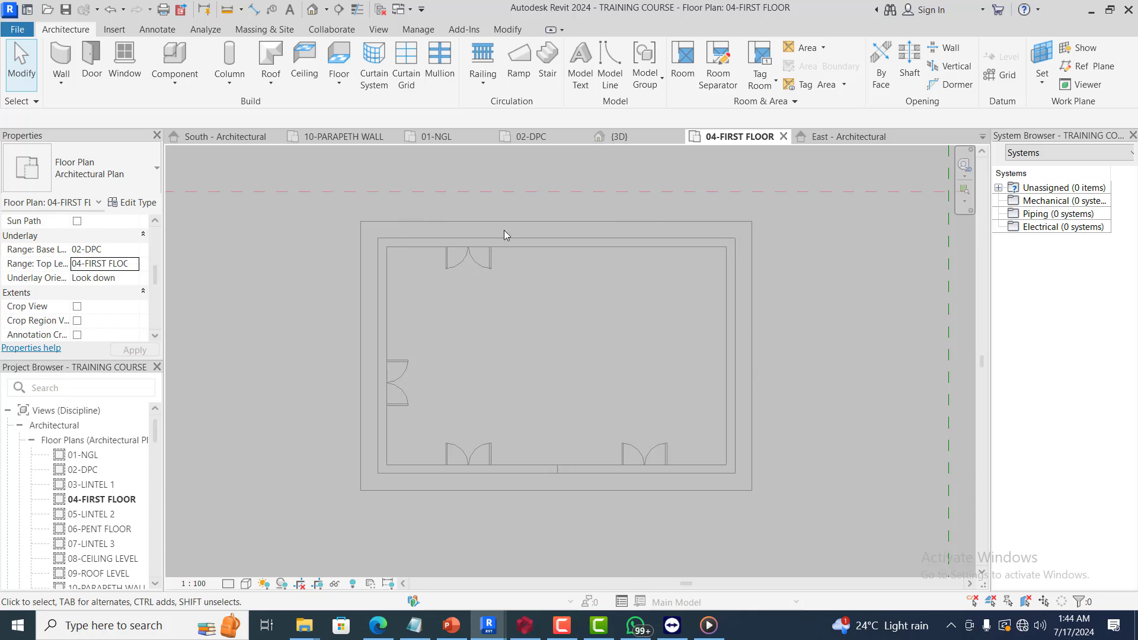
{"action": "left_click", "coordinate": [563, 625]}
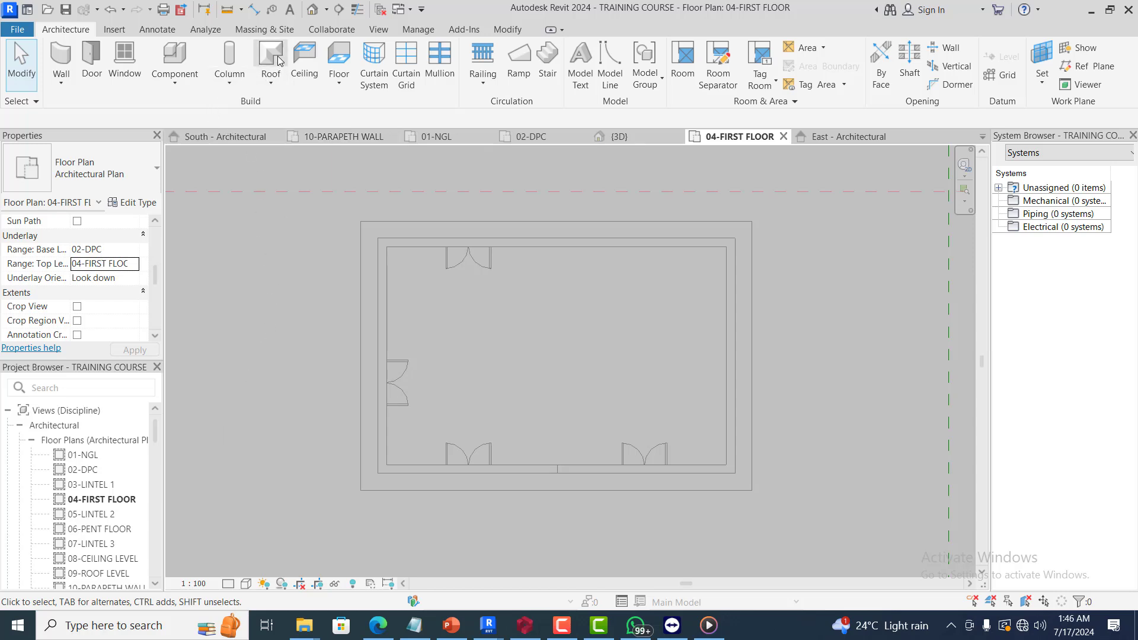
Start a roof by footprint and sketch its slope-defining rectangular boundary, about 10360 by 7130 mm, along the moulding's outer edge
{"action": "left_click", "coordinate": [272, 85]}
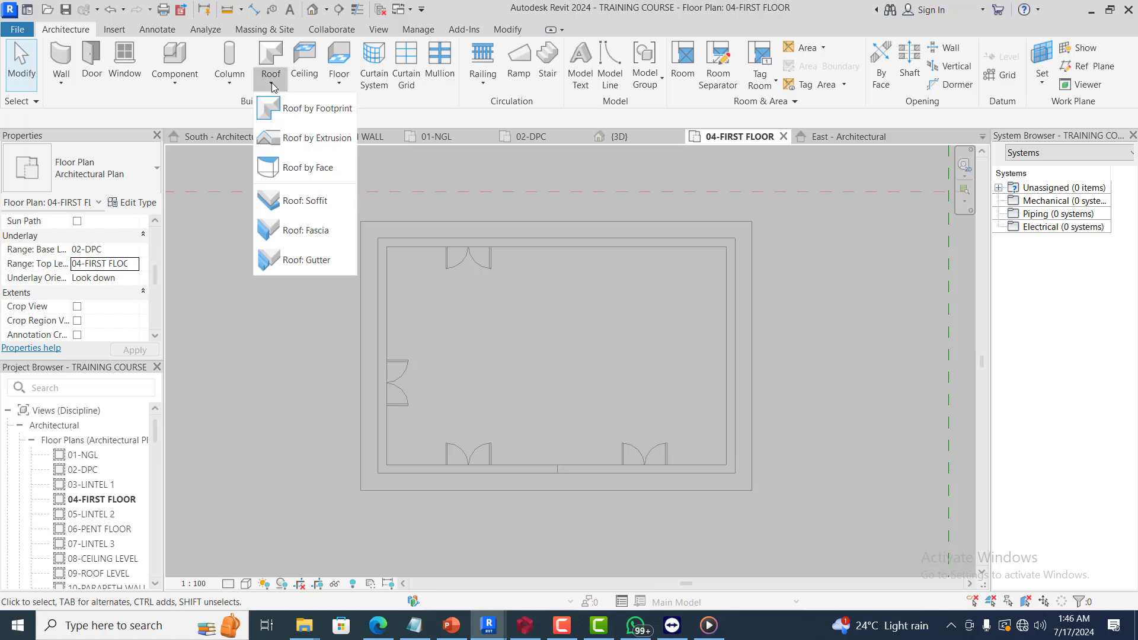
{"action": "left_click", "coordinate": [322, 108]}
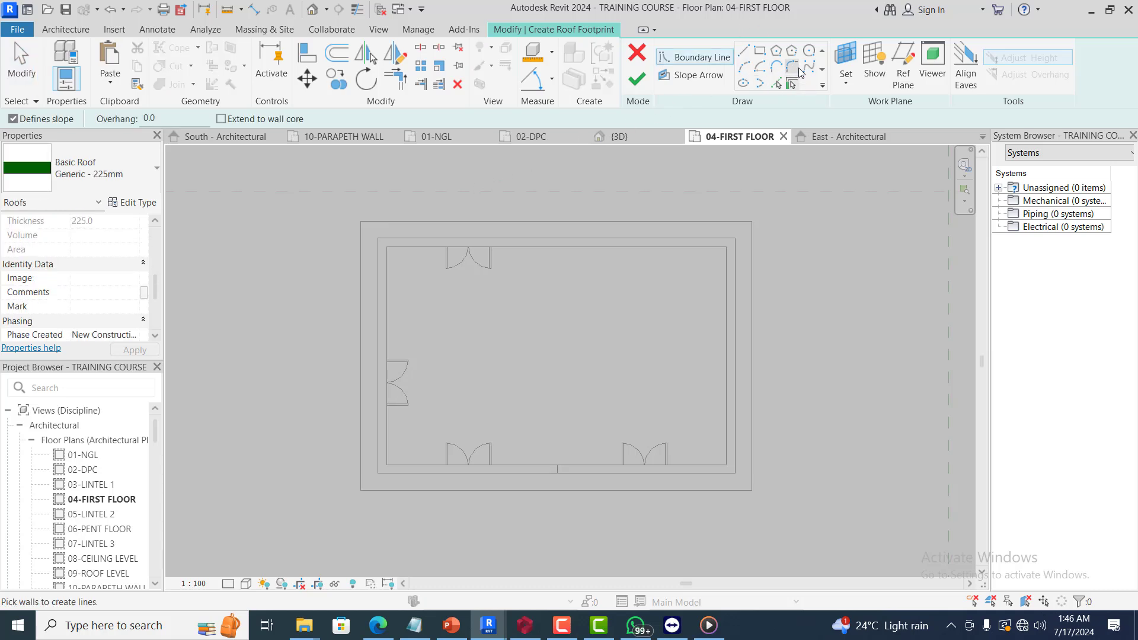
{"action": "left_click", "coordinate": [744, 58]}
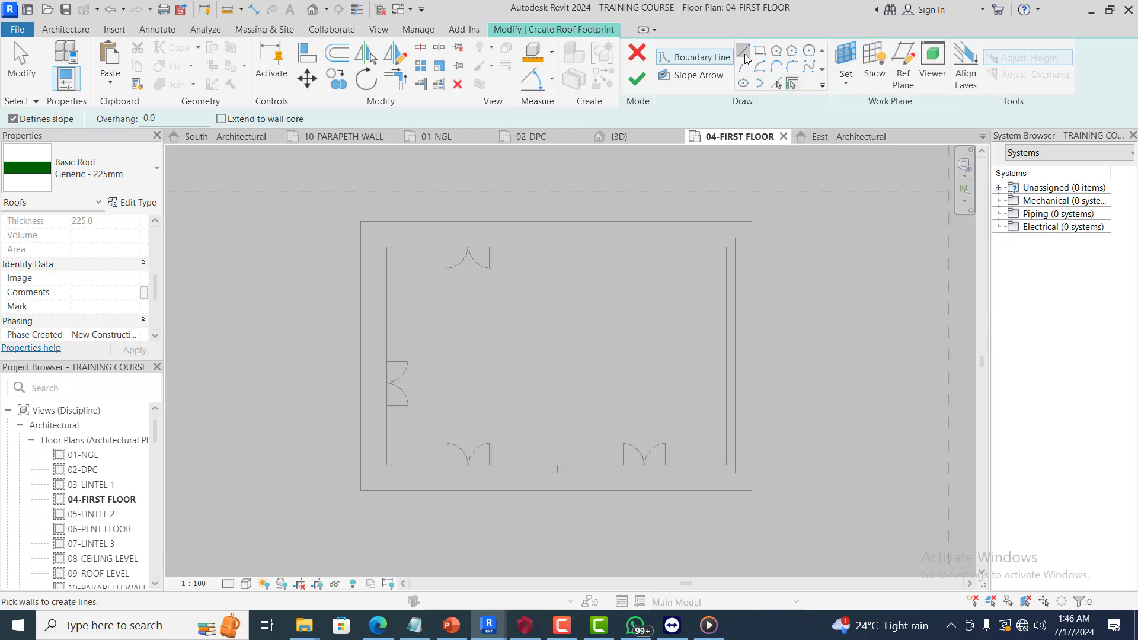
{"action": "left_click", "coordinate": [361, 221]}
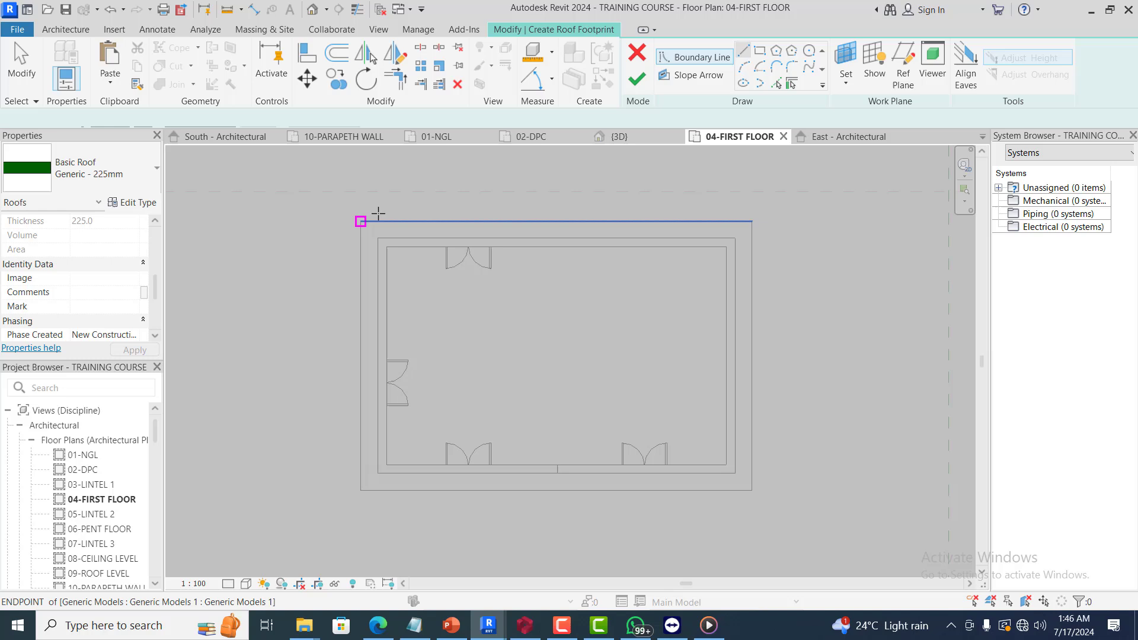
{"action": "left_click", "coordinate": [752, 221]}
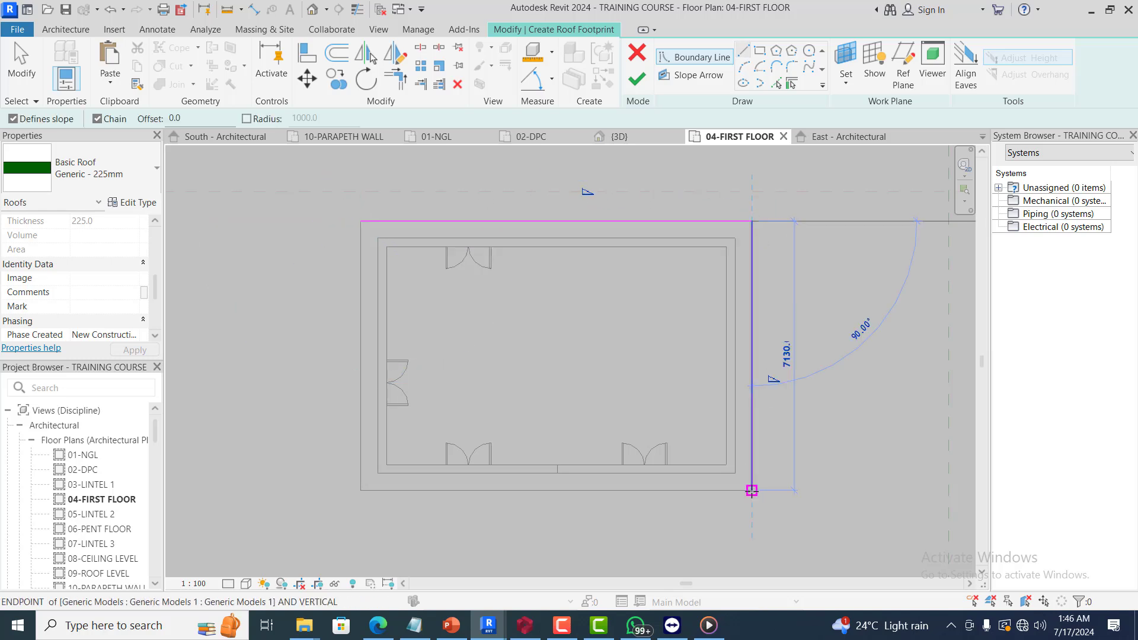
{"action": "left_click", "coordinate": [751, 490]}
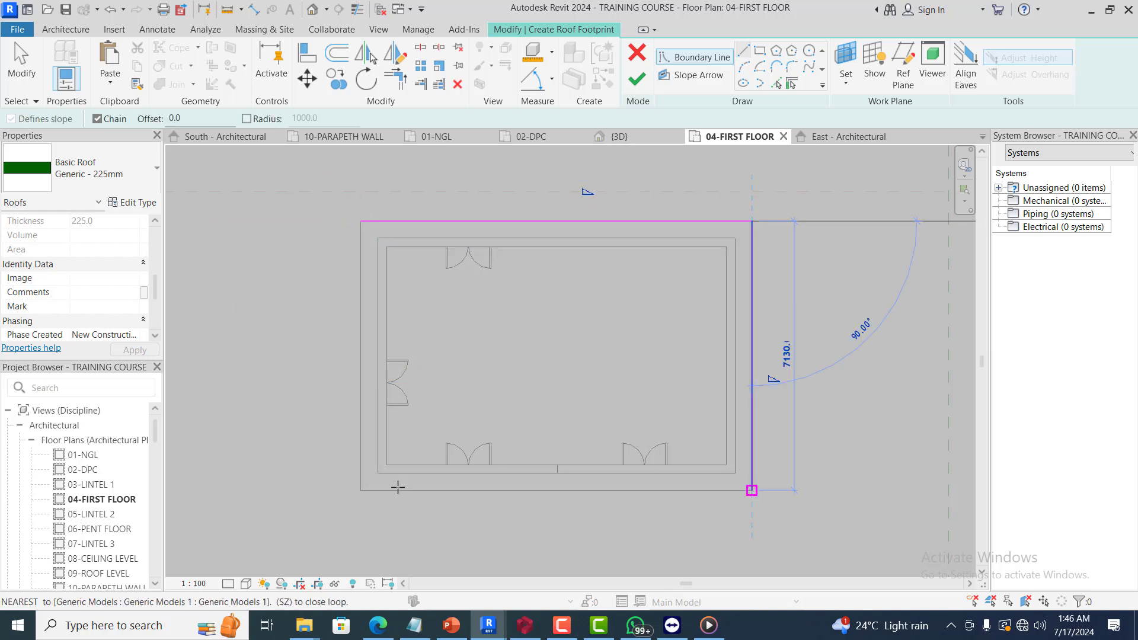
{"action": "left_click", "coordinate": [360, 491]}
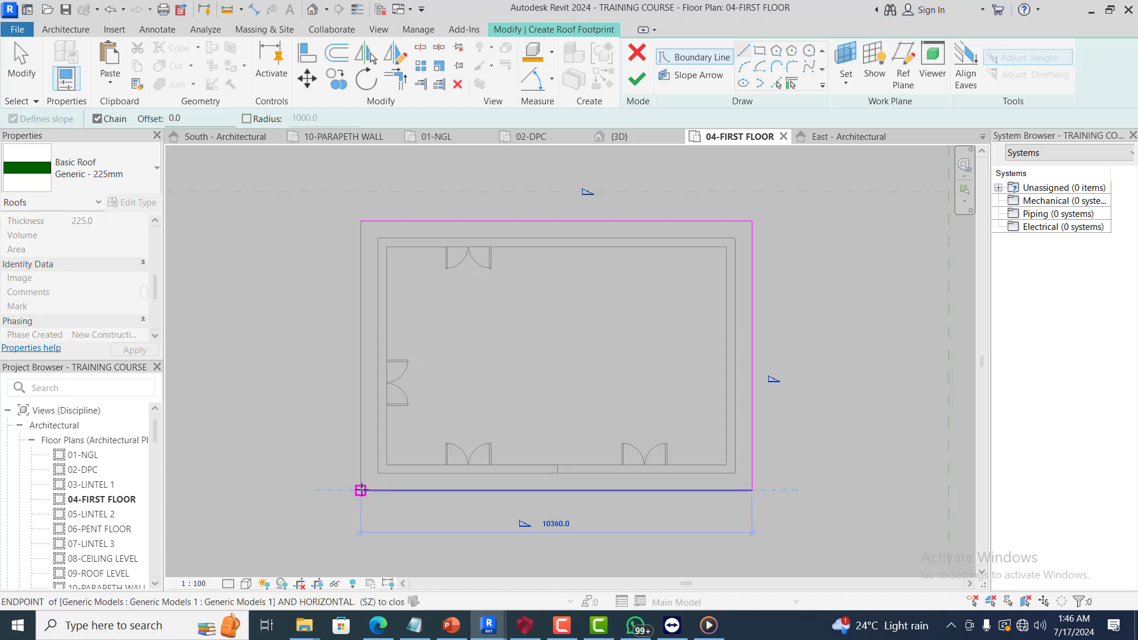
{"action": "left_click", "coordinate": [361, 221]}
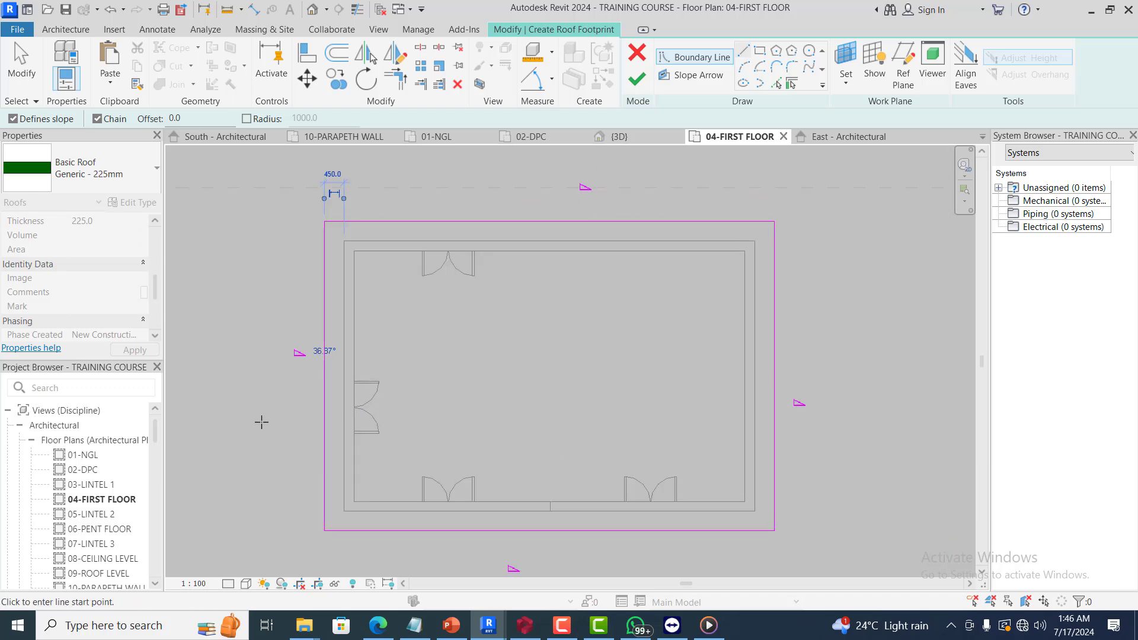
Examine the roof footprint boundary, its slope markers and its offset from the outer walls
{"action": "scroll", "coordinate": [329, 377], "scroll_direction": "up", "scroll_amount": 2}
{"action": "scroll", "coordinate": [493, 297], "scroll_direction": "down", "scroll_amount": 2}
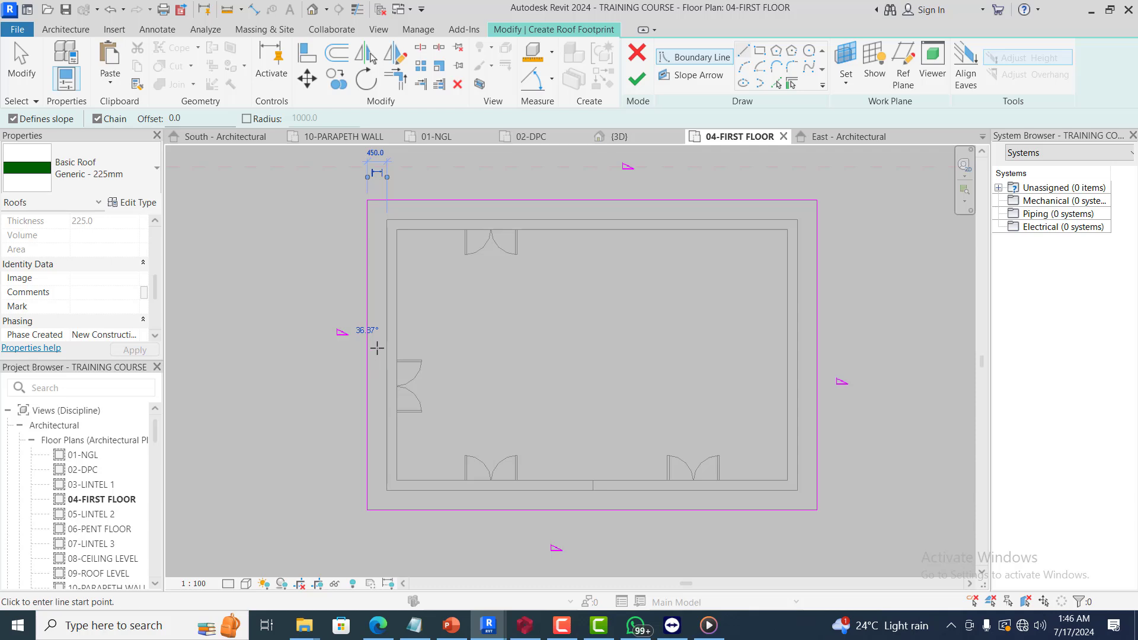
{"action": "scroll", "coordinate": [375, 341], "scroll_direction": "up", "scroll_amount": 1}
{"action": "scroll", "coordinate": [356, 328], "scroll_direction": "up", "scroll_amount": 1}
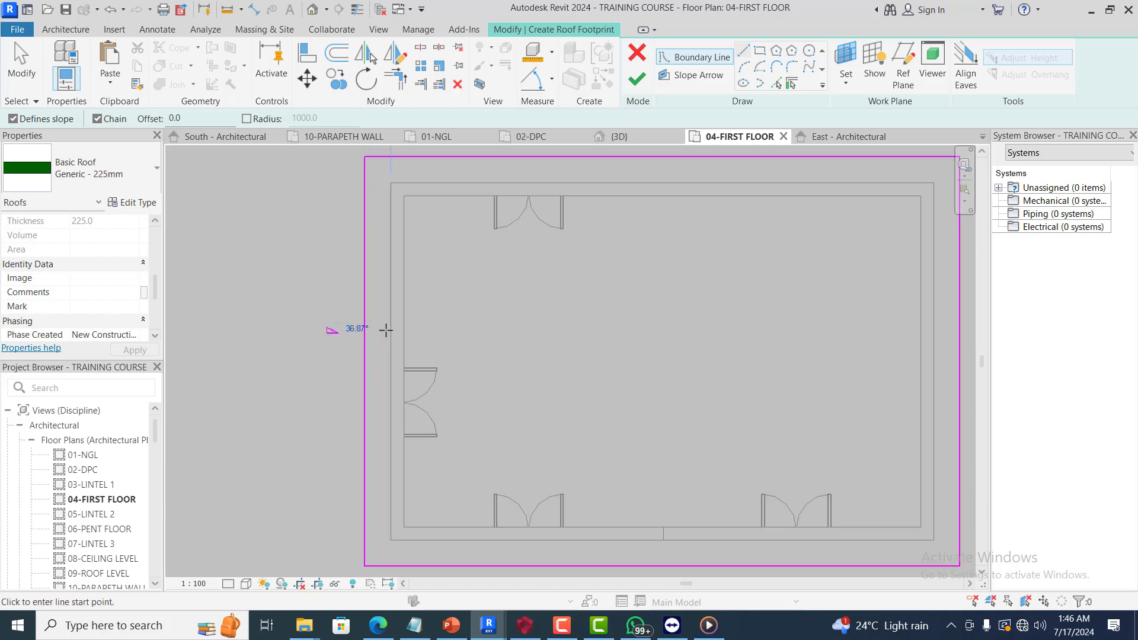
{"action": "scroll", "coordinate": [343, 317], "scroll_direction": "down", "scroll_amount": 2}
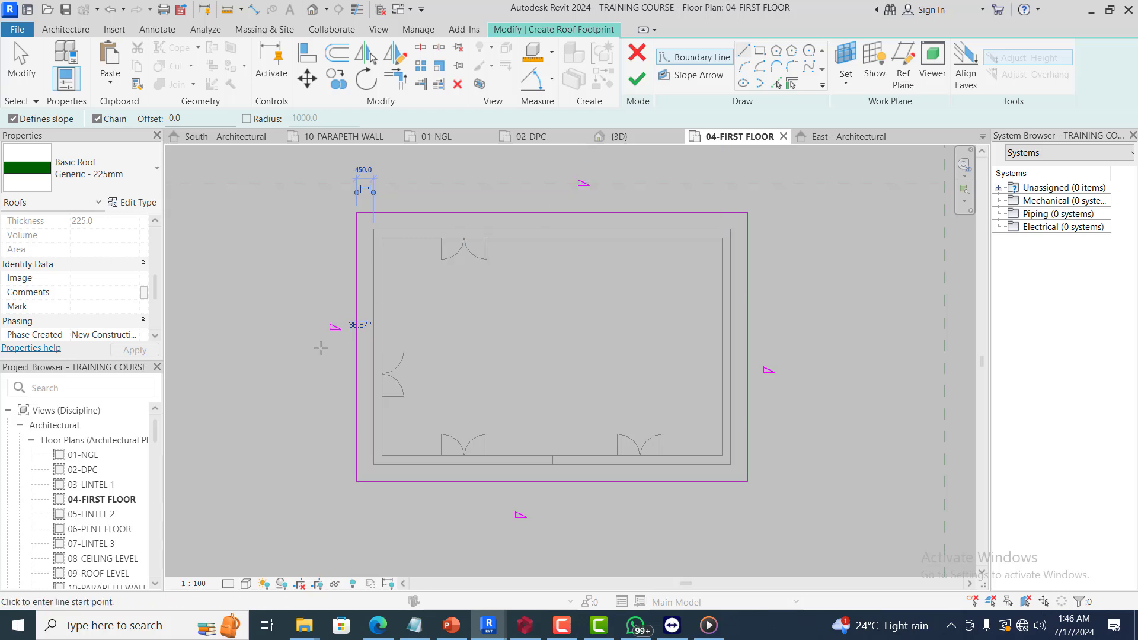
{"action": "scroll", "coordinate": [326, 348], "scroll_direction": "up", "scroll_amount": 2}
{"action": "scroll", "coordinate": [348, 310], "scroll_direction": "down", "scroll_amount": 3}
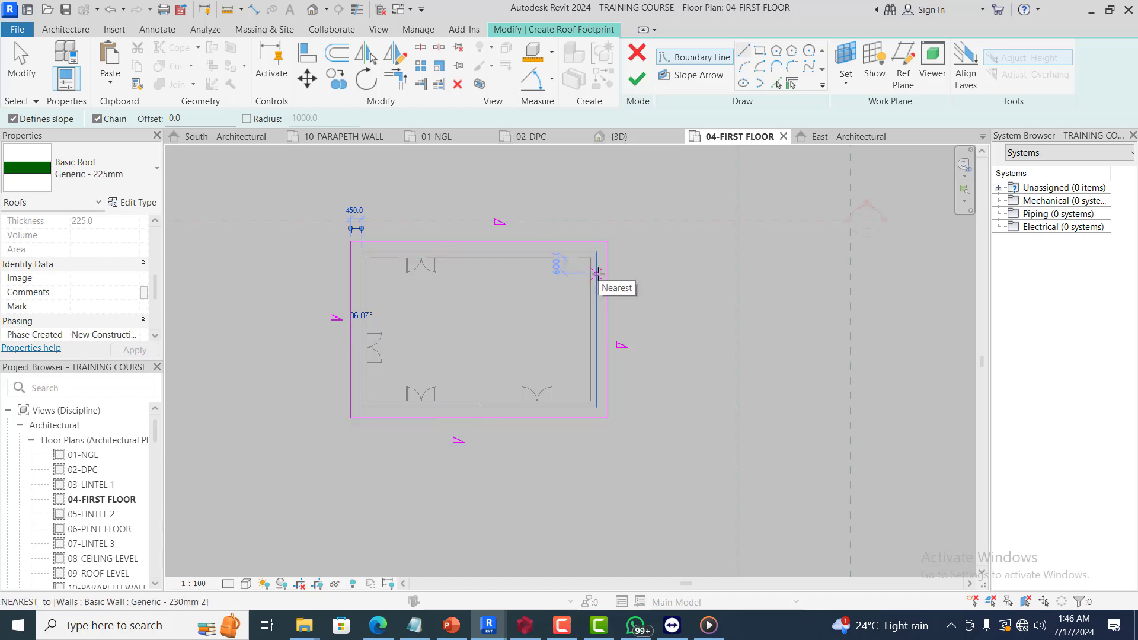
{"action": "scroll", "coordinate": [371, 317], "scroll_direction": "up", "scroll_amount": 2}
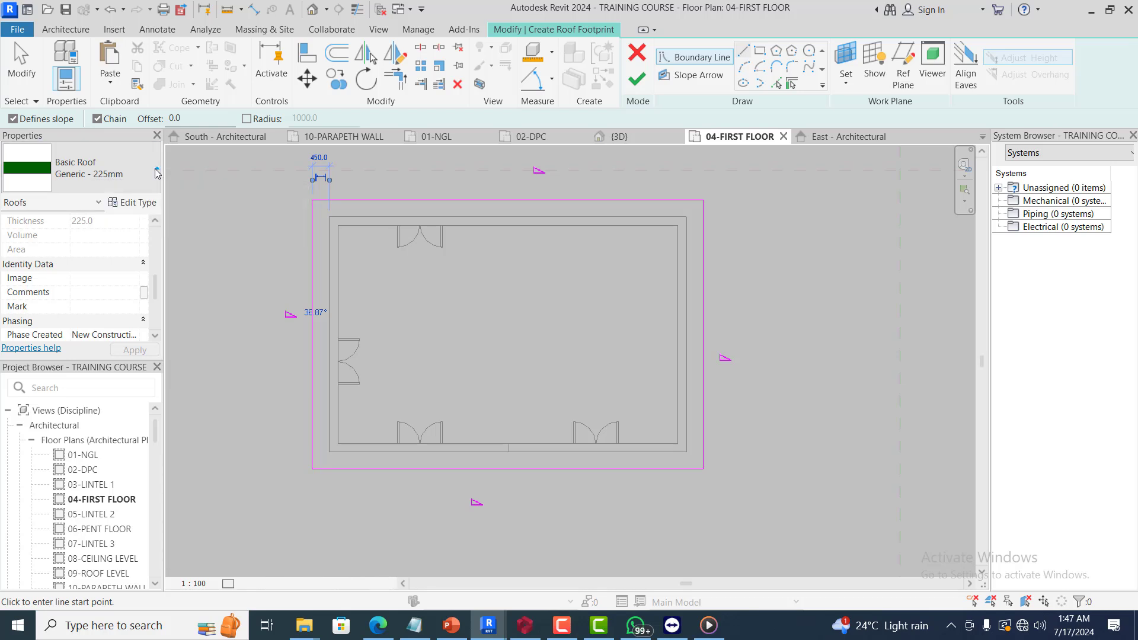
Duplicate the Generic - 225mm roof type under the name Generic - 50mm 2
{"action": "left_click", "coordinate": [157, 171]}
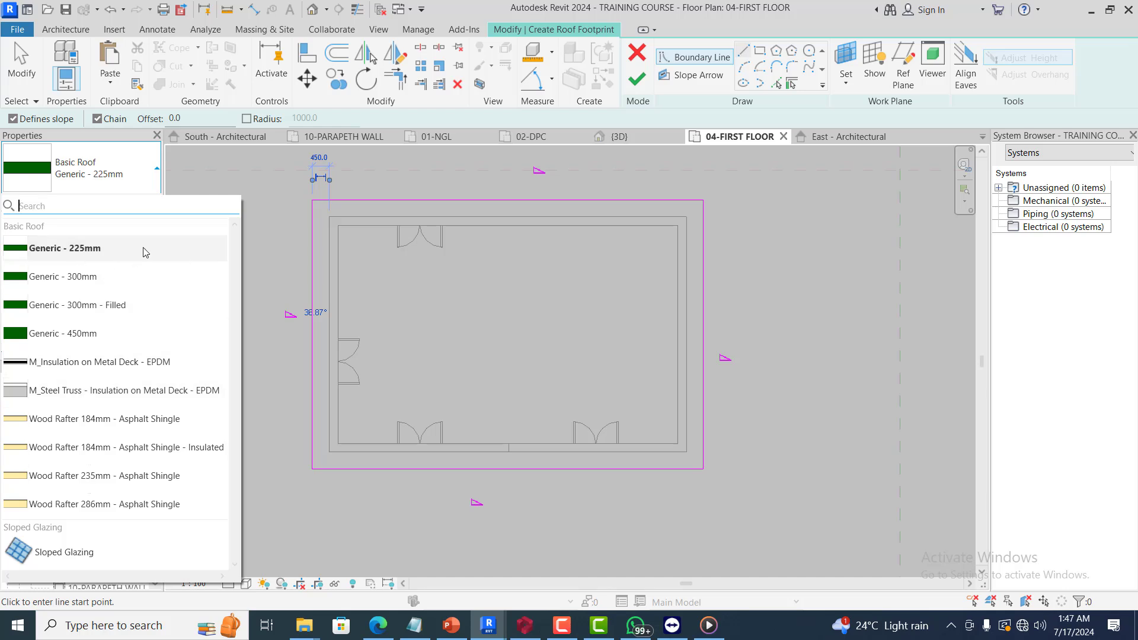
{"action": "left_click", "coordinate": [158, 171]}
{"action": "left_click", "coordinate": [157, 170]}
{"action": "left_click", "coordinate": [161, 172]}
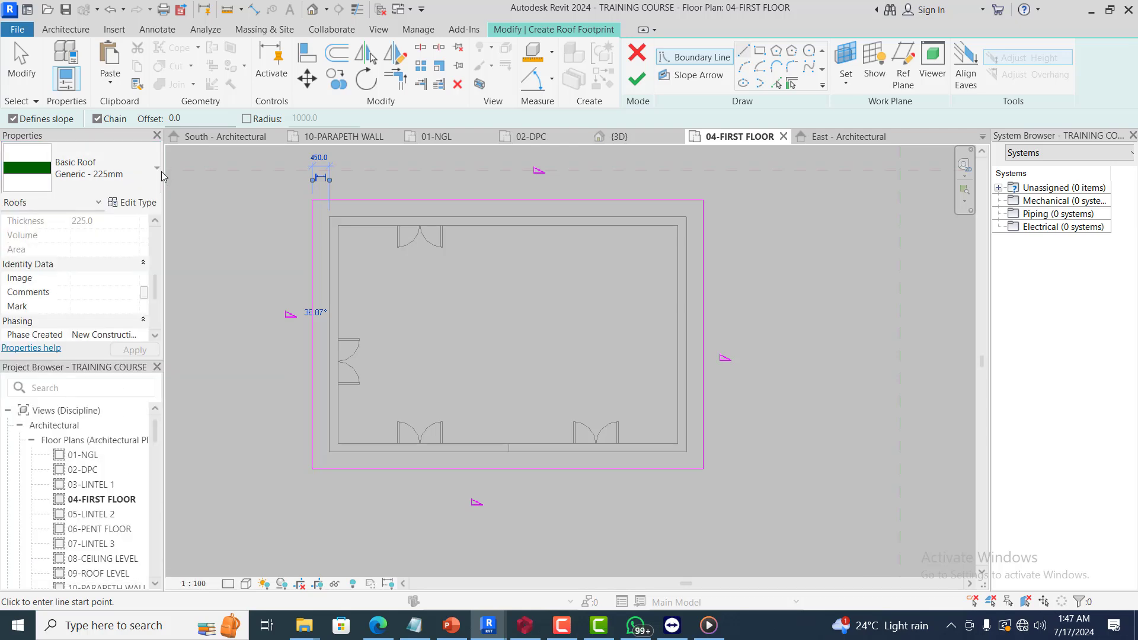
{"action": "left_click", "coordinate": [137, 203]}
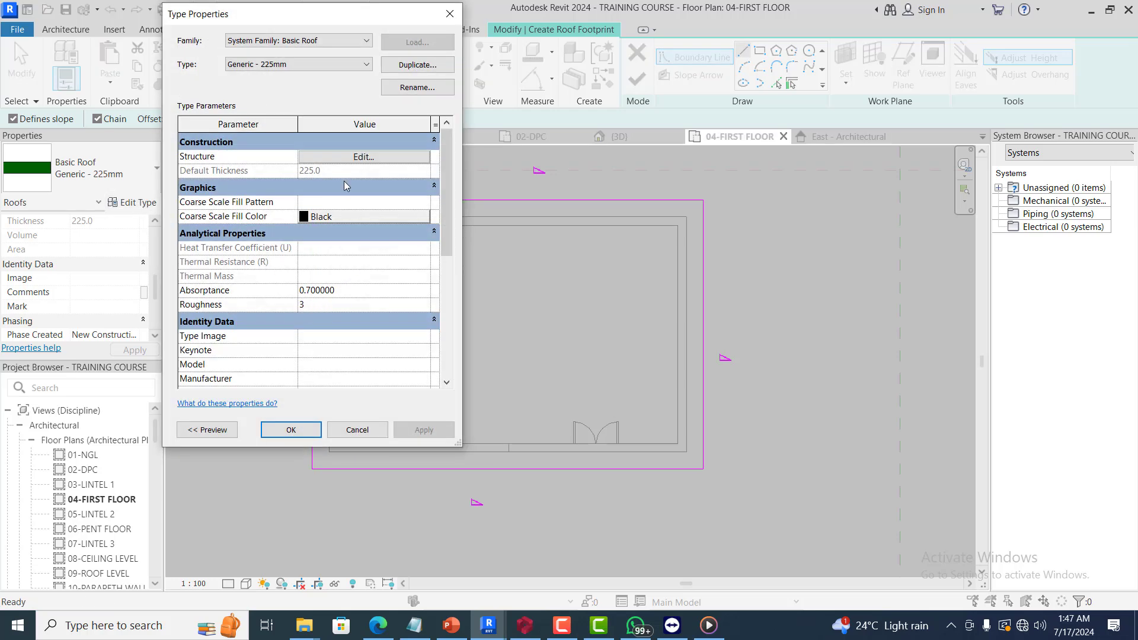
{"action": "left_click", "coordinate": [417, 65]}
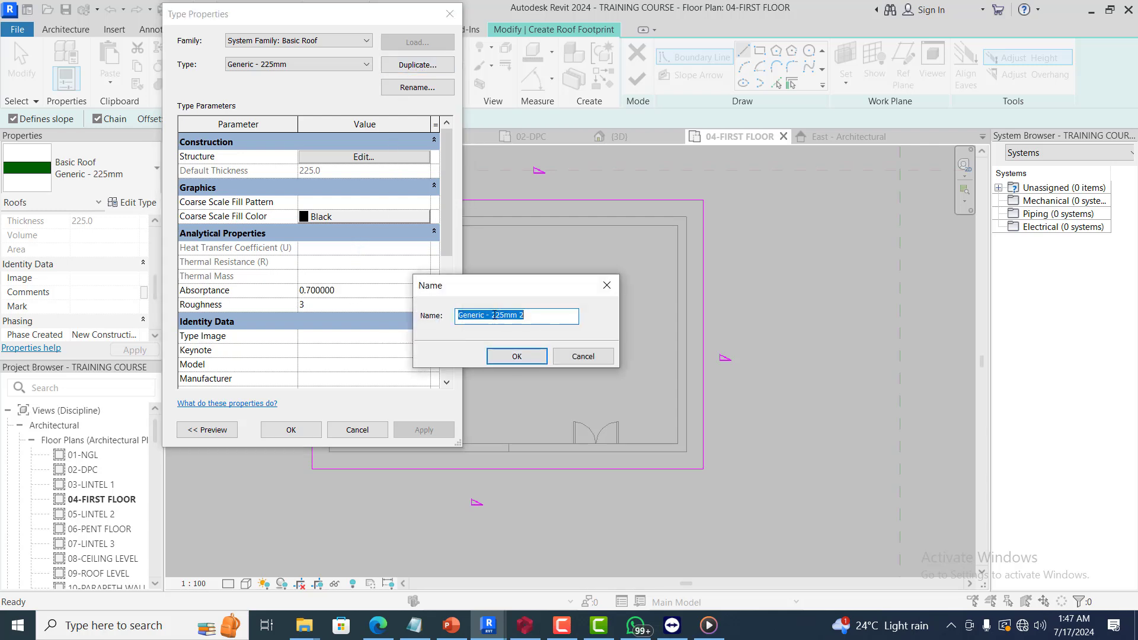
{"action": "left_click_drag", "start_coordinate": [492, 315], "coordinate": [503, 317]}
{"action": "type", "text": "50"}
{"action": "left_click", "coordinate": [517, 356]}
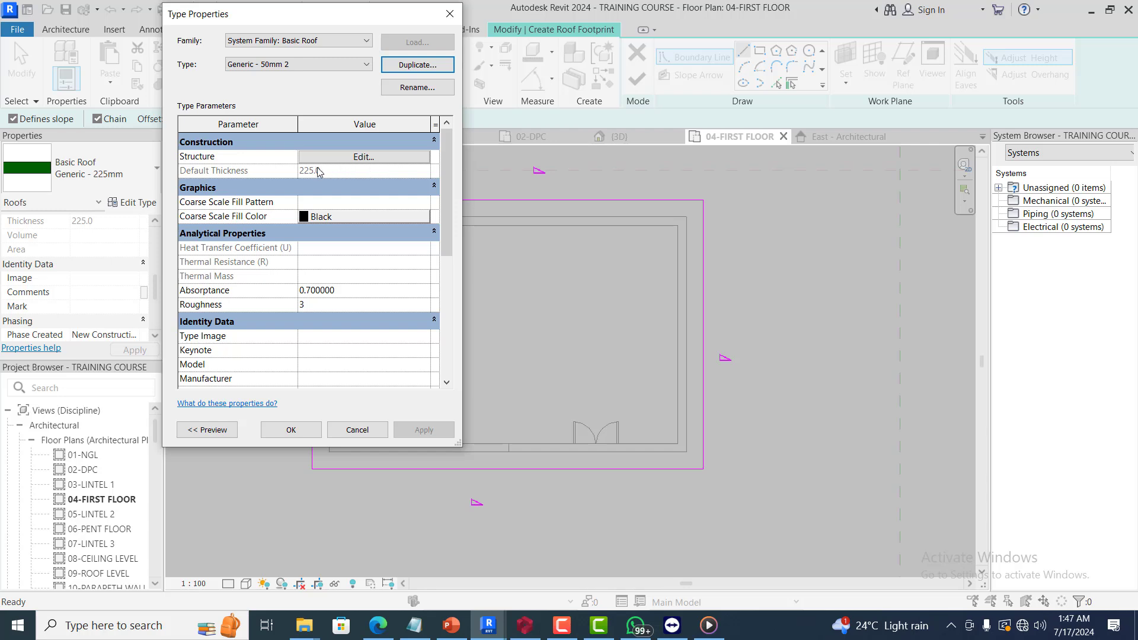
Set the structure layer thickness of the duplicated roof type to 5 mm and apply the type
{"action": "left_click", "coordinate": [359, 157]}
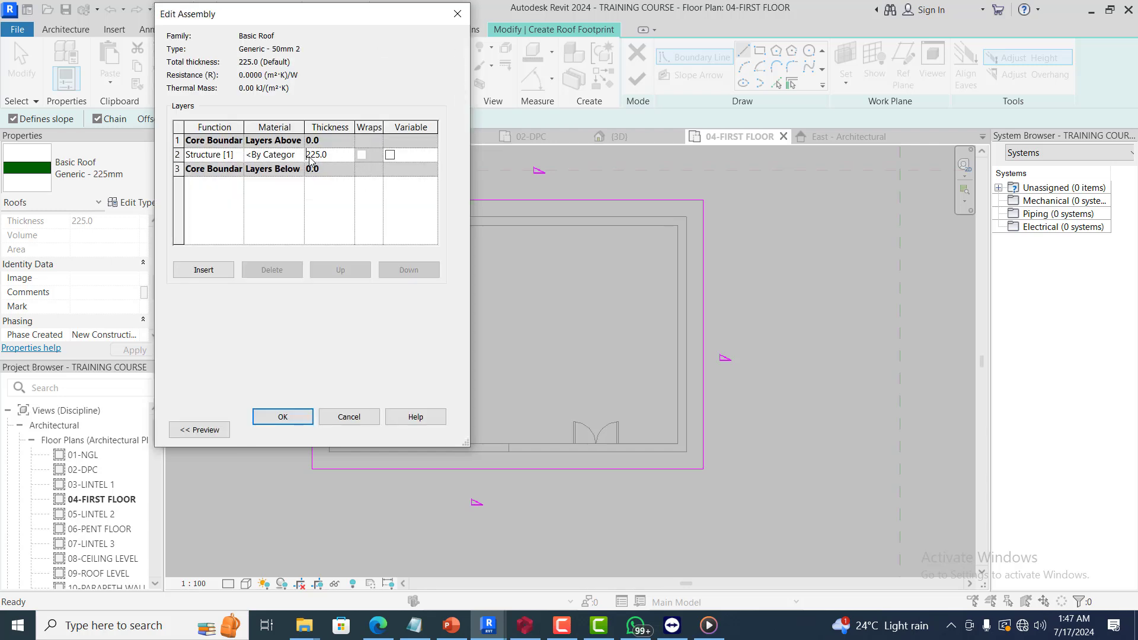
{"action": "double_click", "coordinate": [310, 156]}
{"action": "type", "text": "50"}
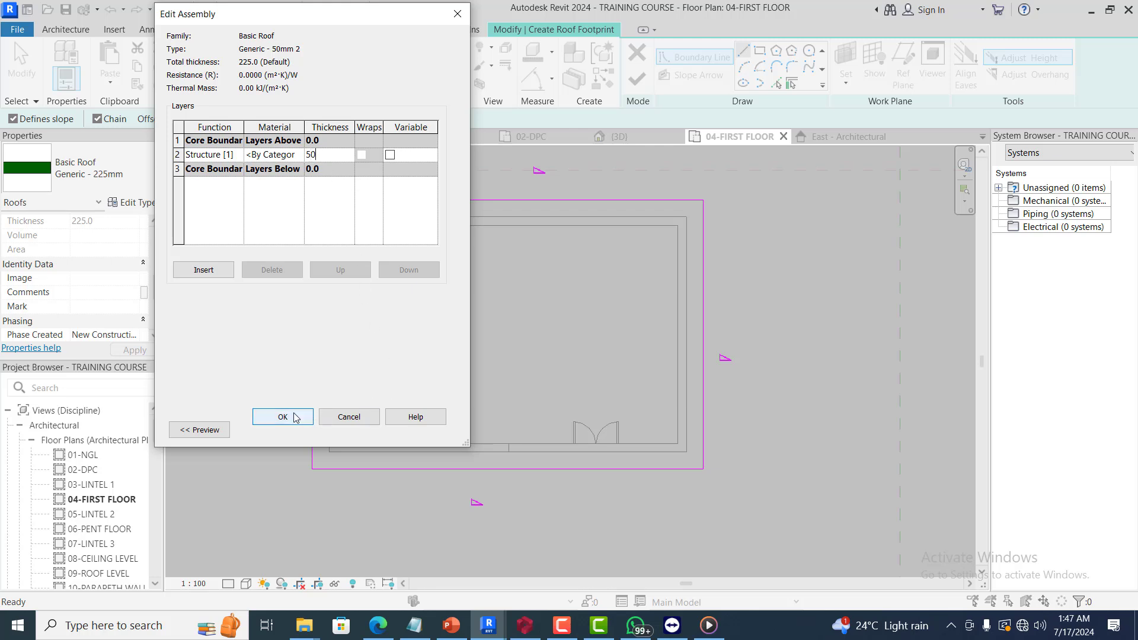
{"action": "double_click", "coordinate": [305, 156]}
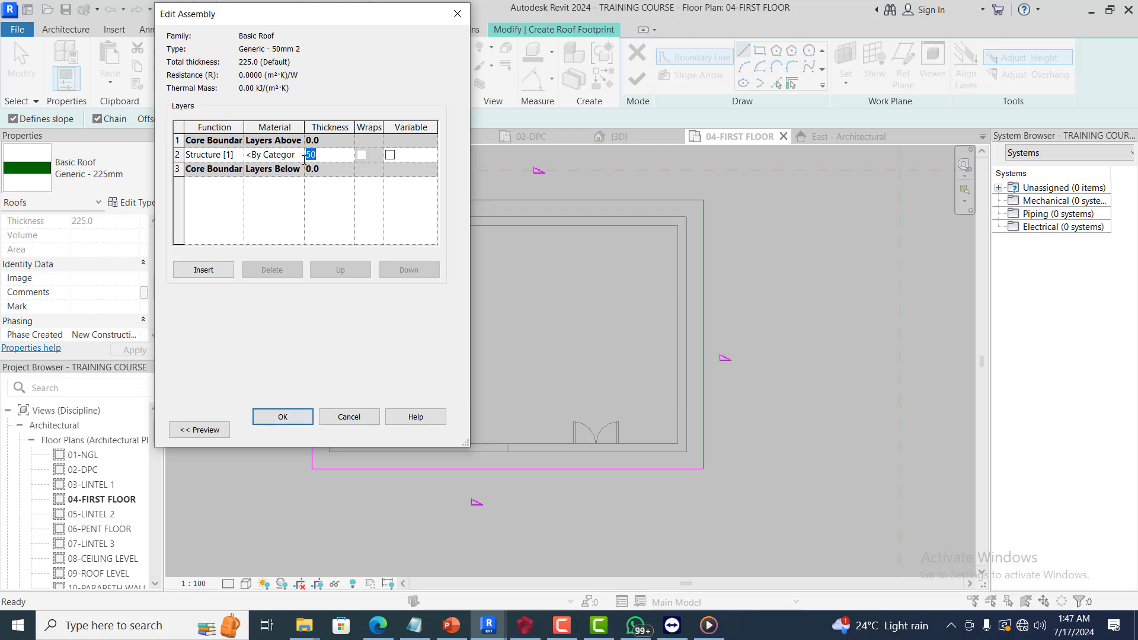
{"action": "type", "text": "5"}
{"action": "left_click", "coordinate": [290, 415]}
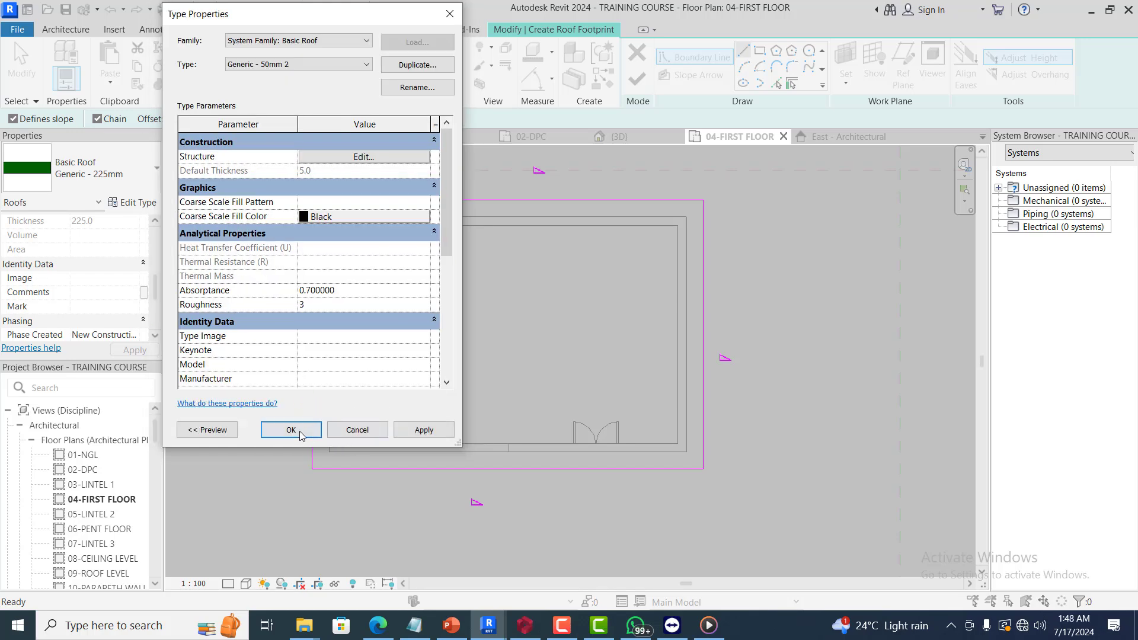
{"action": "left_click", "coordinate": [423, 430]}
{"action": "left_click", "coordinate": [290, 430]}
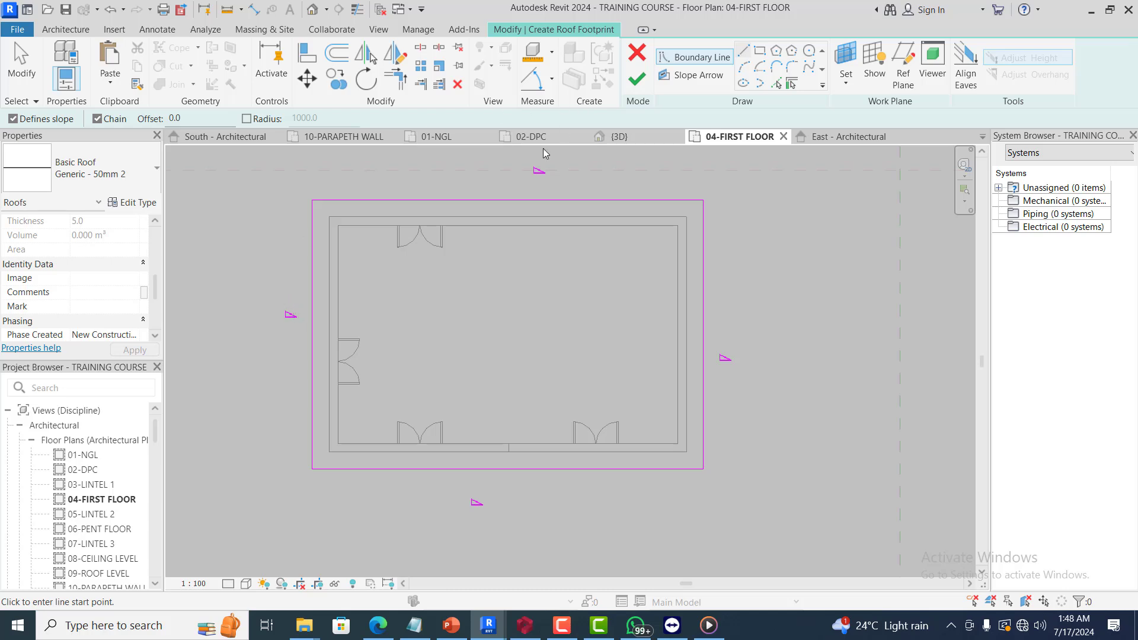
Stop drawing boundary lines and review the type parameters of the Generic - 50mm 2 roof
{"action": "key", "text": "Escape"}
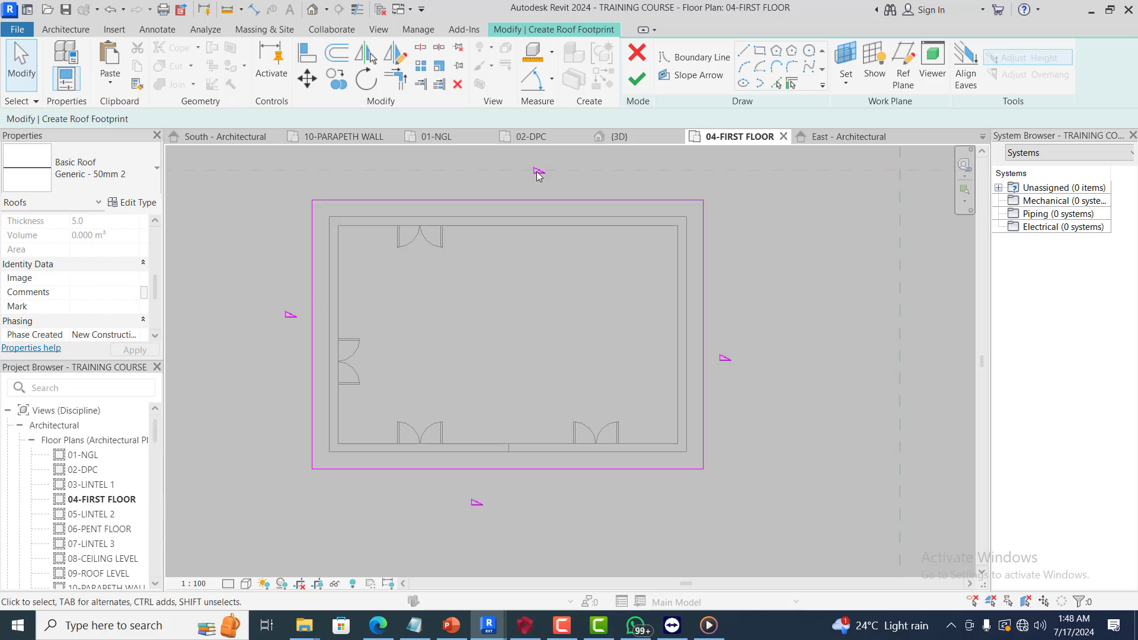
{"action": "left_click", "coordinate": [138, 204]}
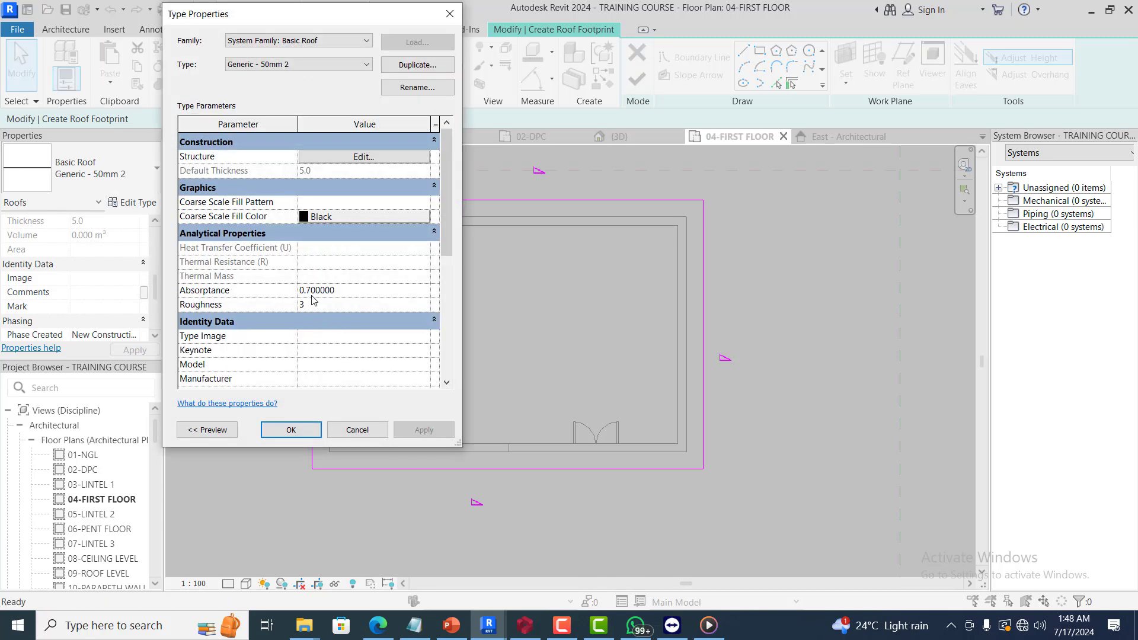
{"action": "scroll", "coordinate": [320, 296], "scroll_direction": "down", "scroll_amount": 3}
{"action": "scroll", "coordinate": [341, 356], "scroll_direction": "down", "scroll_amount": 3}
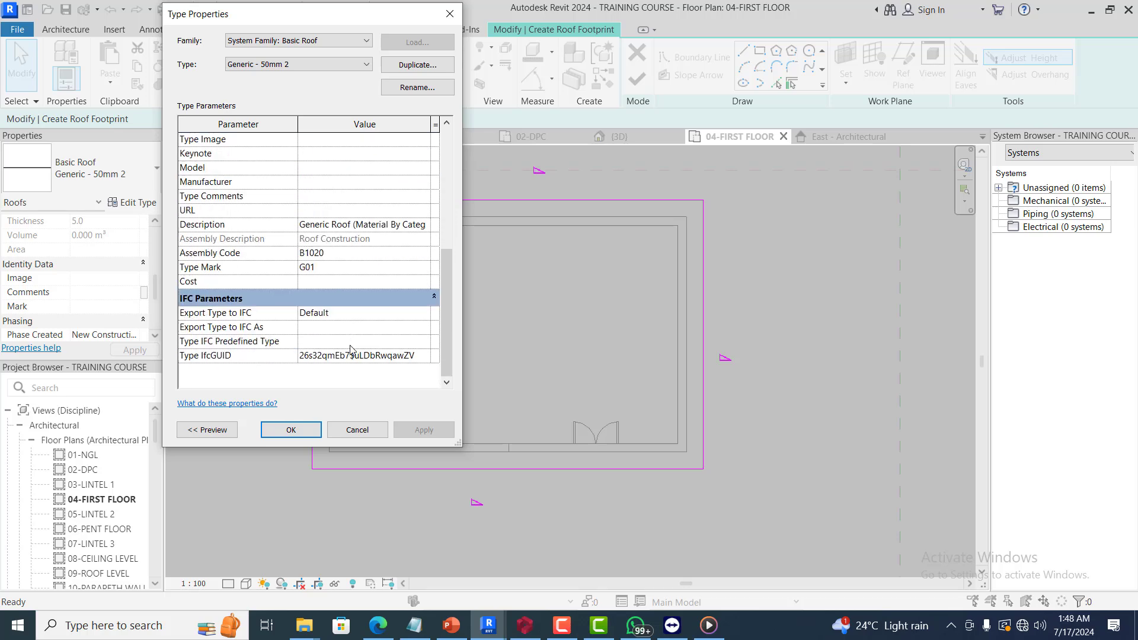
{"action": "scroll", "coordinate": [348, 285], "scroll_direction": "up", "scroll_amount": 5}
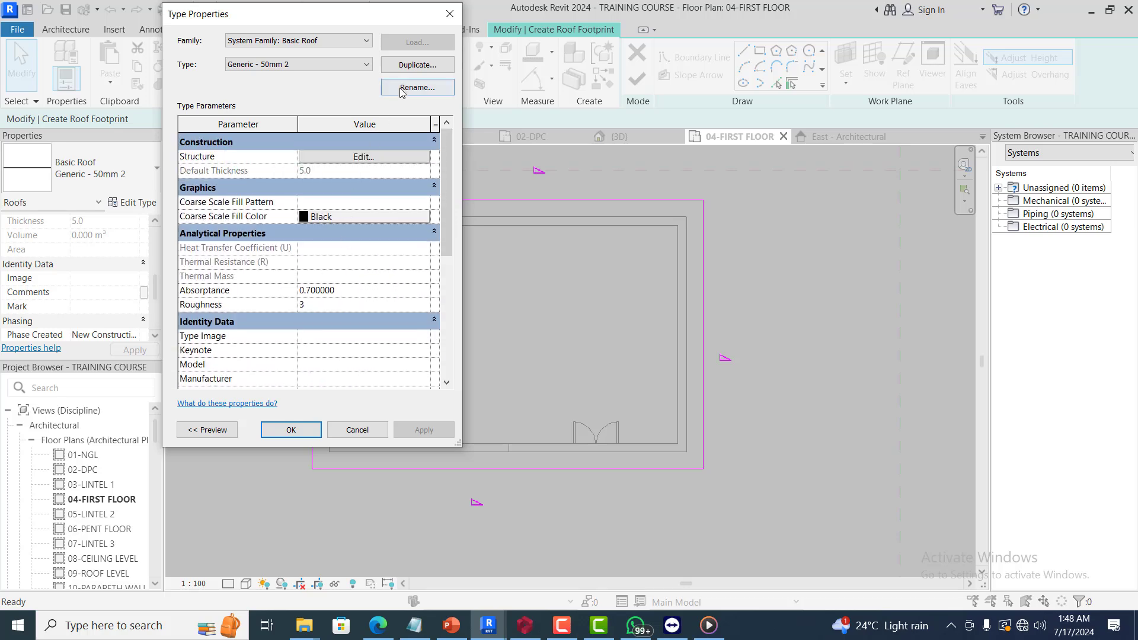
{"action": "left_click", "coordinate": [291, 430]}
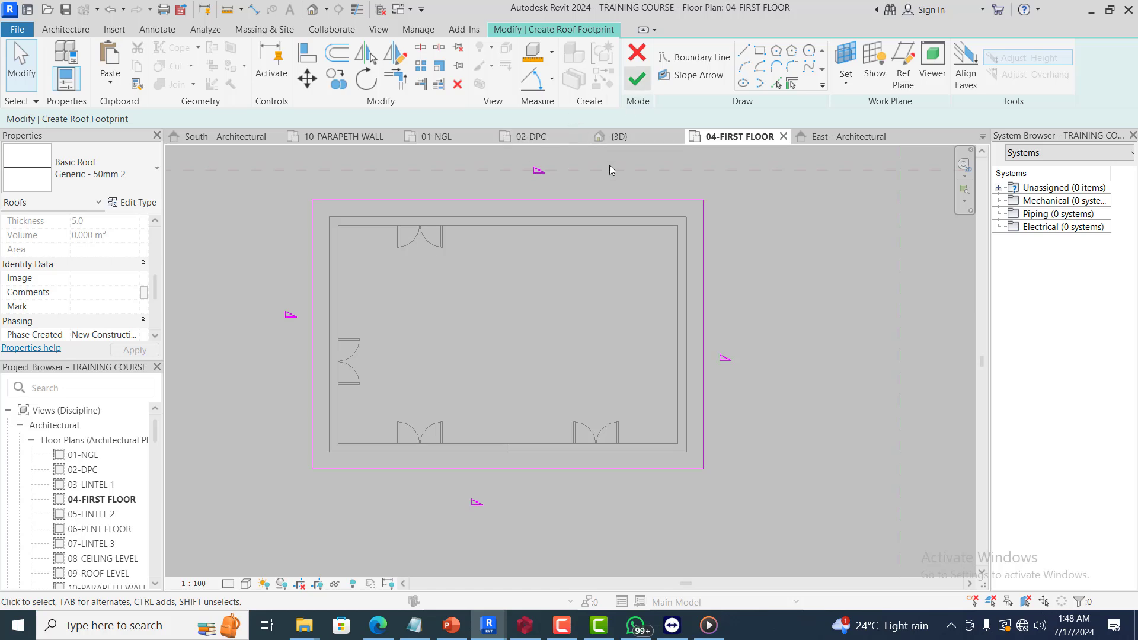
Finish the roof footprint sketch and switch to the 3D view
{"action": "left_click", "coordinate": [637, 79]}
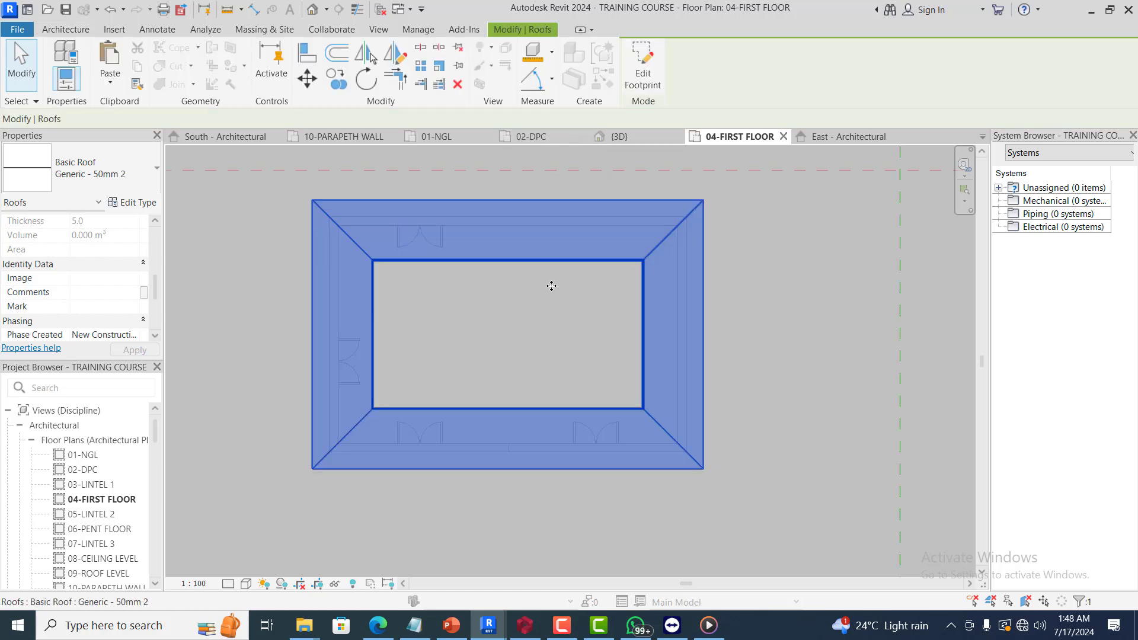
{"action": "left_click", "coordinate": [631, 141]}
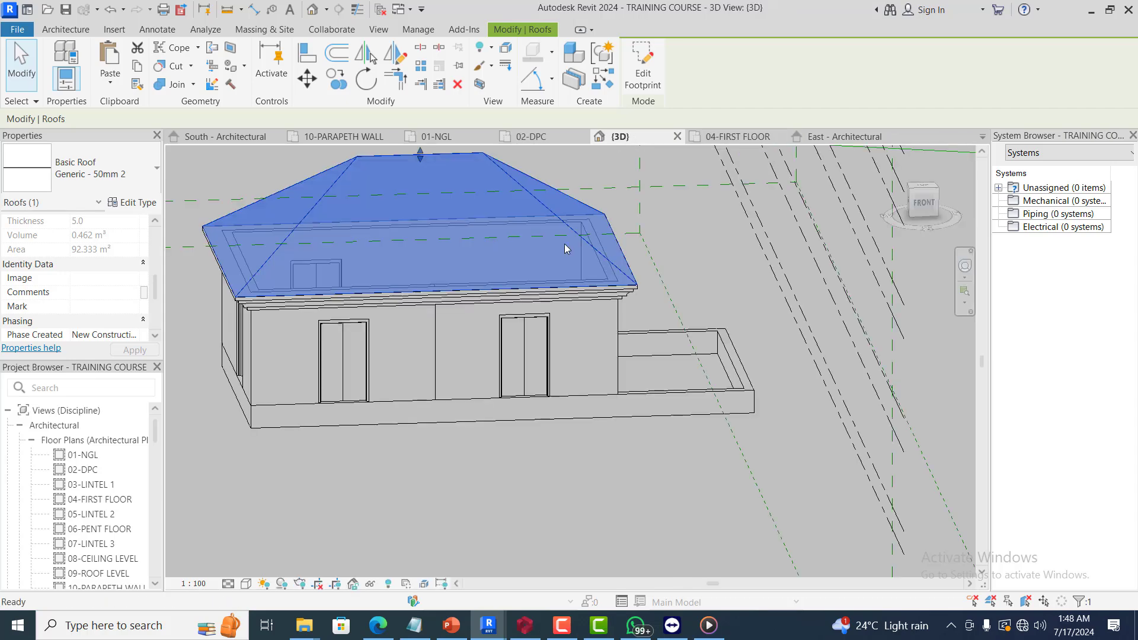
Open the footprint sketch of the Generic - 50mm 2 roof for editing in the 04-FIRST FLOOR plan
{"action": "left_click", "coordinate": [674, 247]}
{"action": "scroll", "coordinate": [589, 271], "scroll_direction": "down", "scroll_amount": 2}
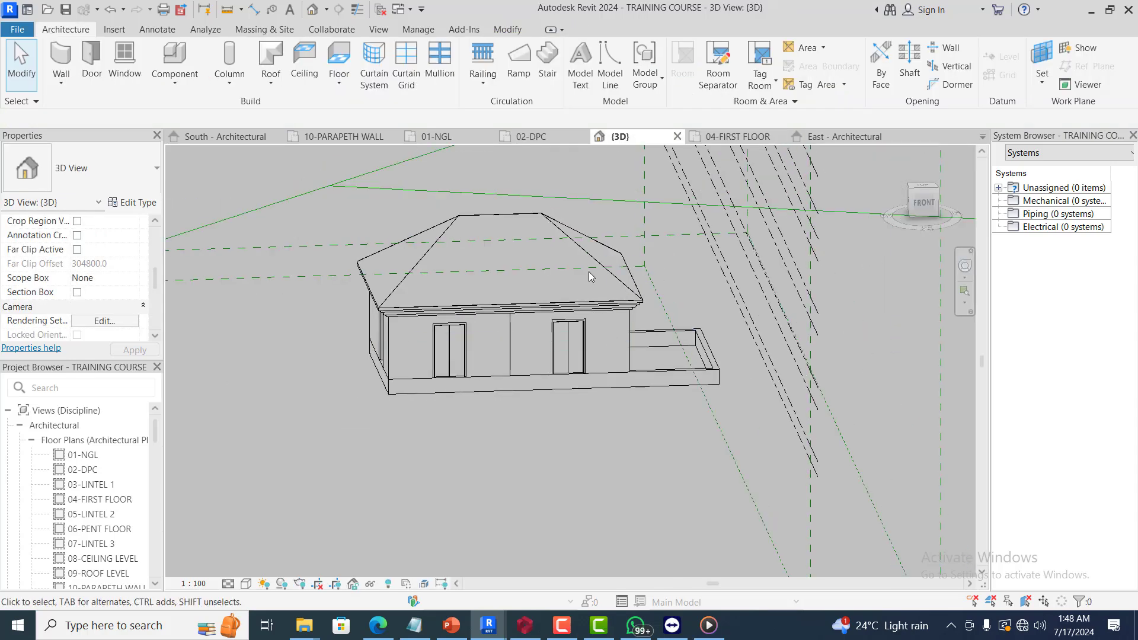
{"action": "scroll", "coordinate": [551, 222], "scroll_direction": "up", "scroll_amount": 3}
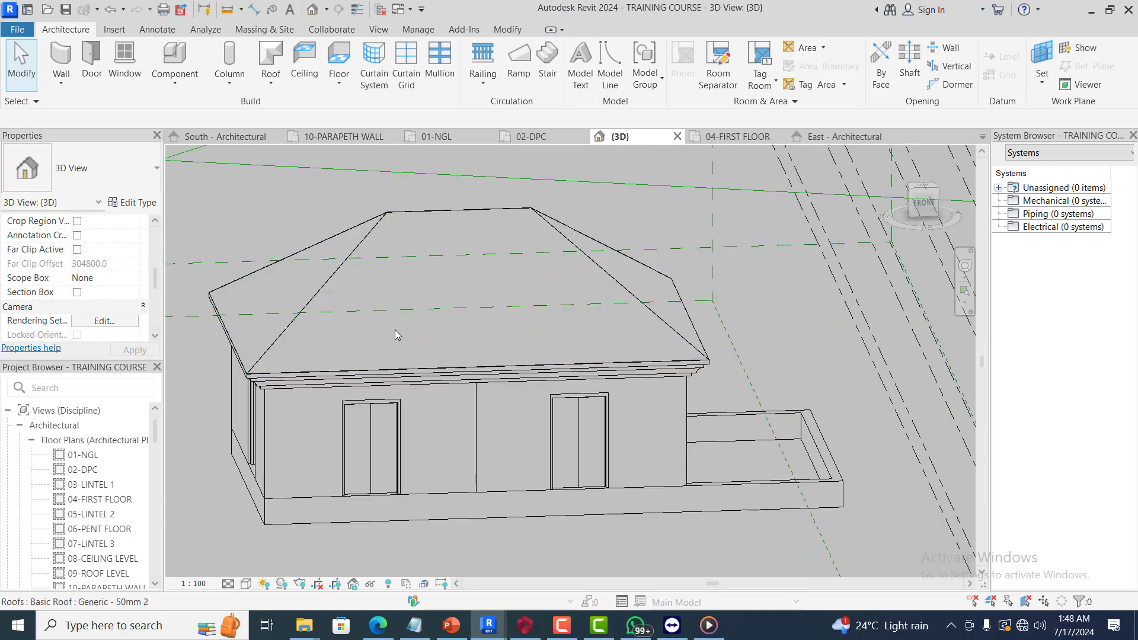
{"action": "left_click", "coordinate": [428, 208]}
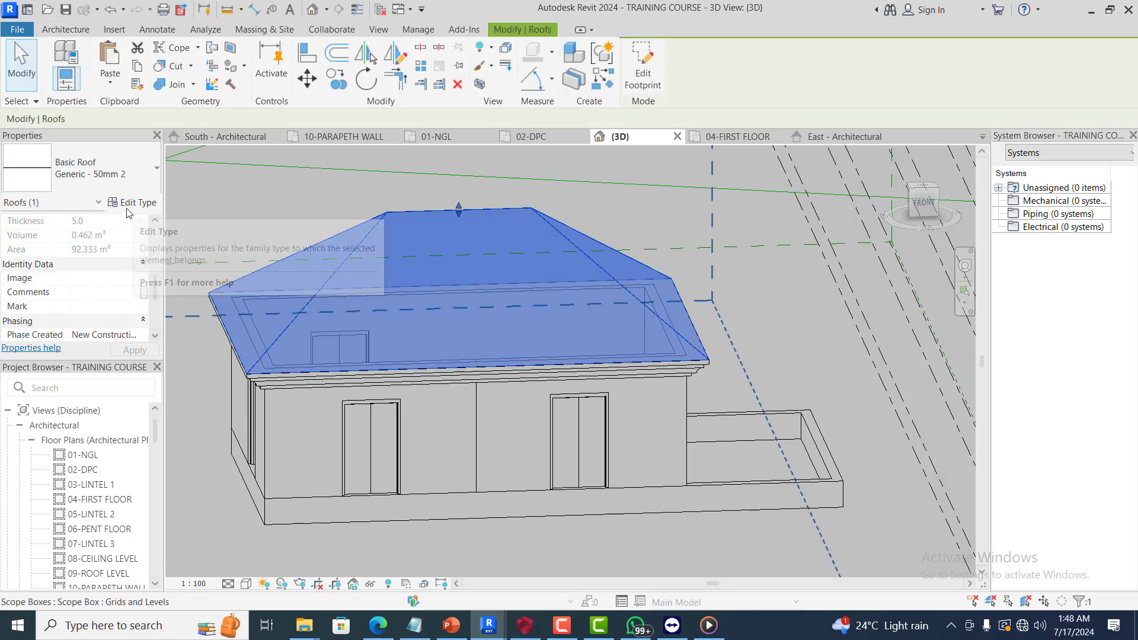
{"action": "left_click", "coordinate": [640, 70]}
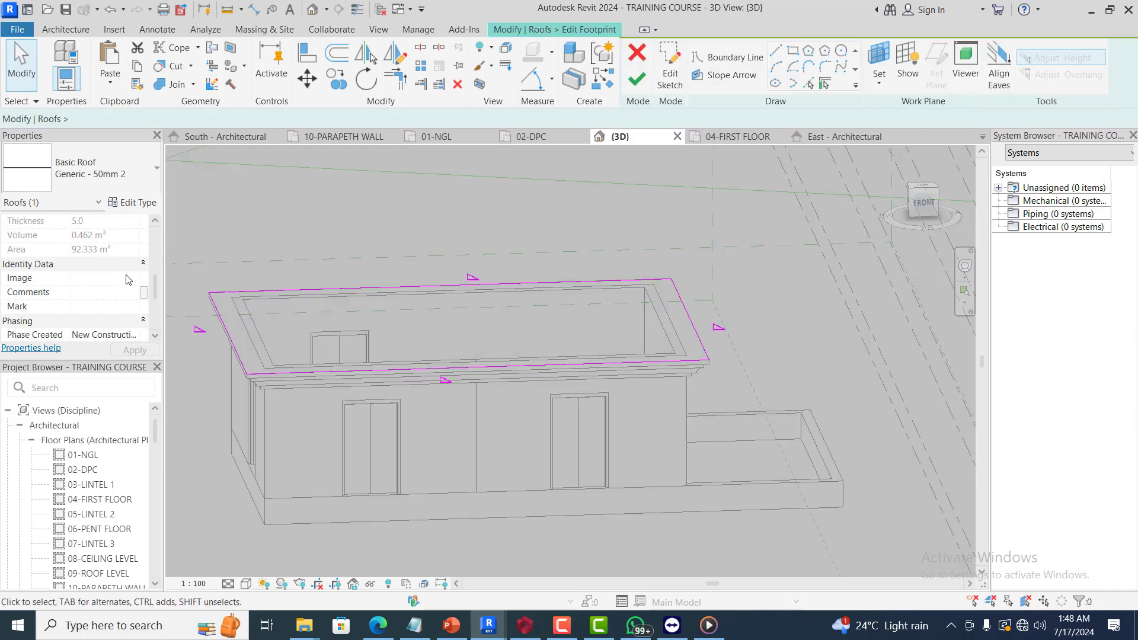
{"action": "left_click", "coordinate": [750, 137]}
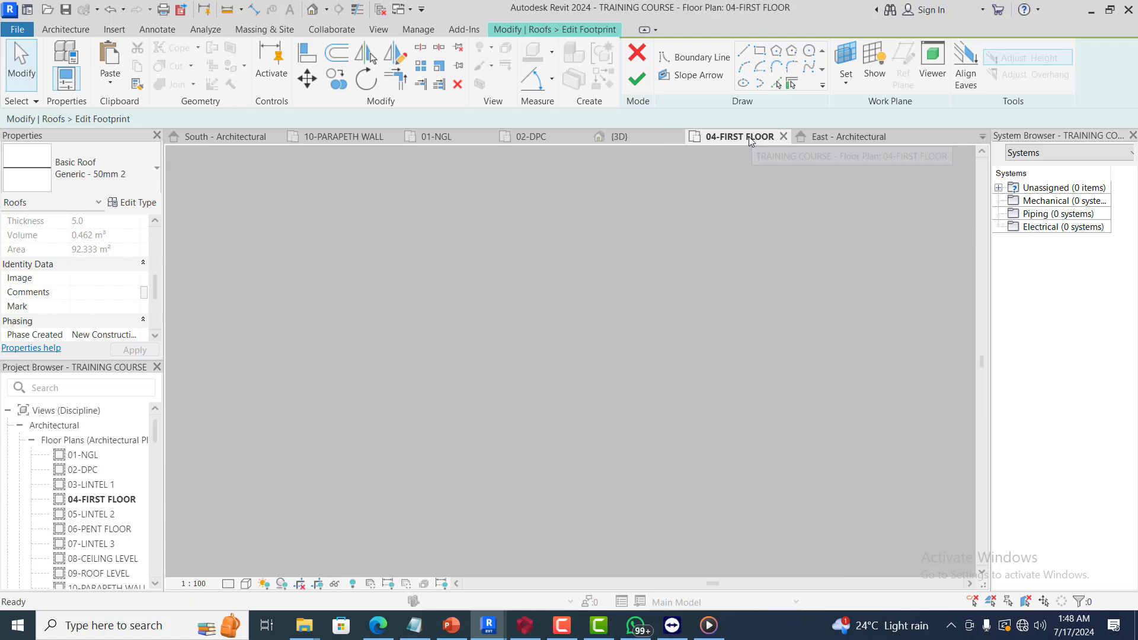
{"action": "scroll", "coordinate": [148, 304], "scroll_direction": "up", "scroll_amount": 5}
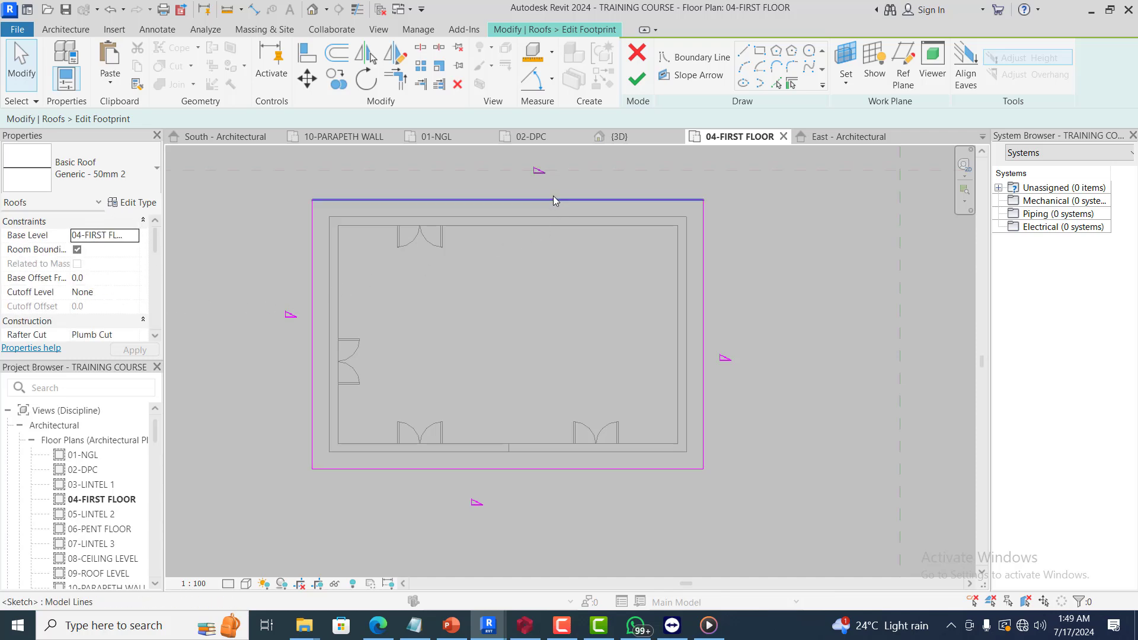
Look through the roof's type parameters for a slope setting and leave the type unchanged
{"action": "left_click", "coordinate": [126, 202]}
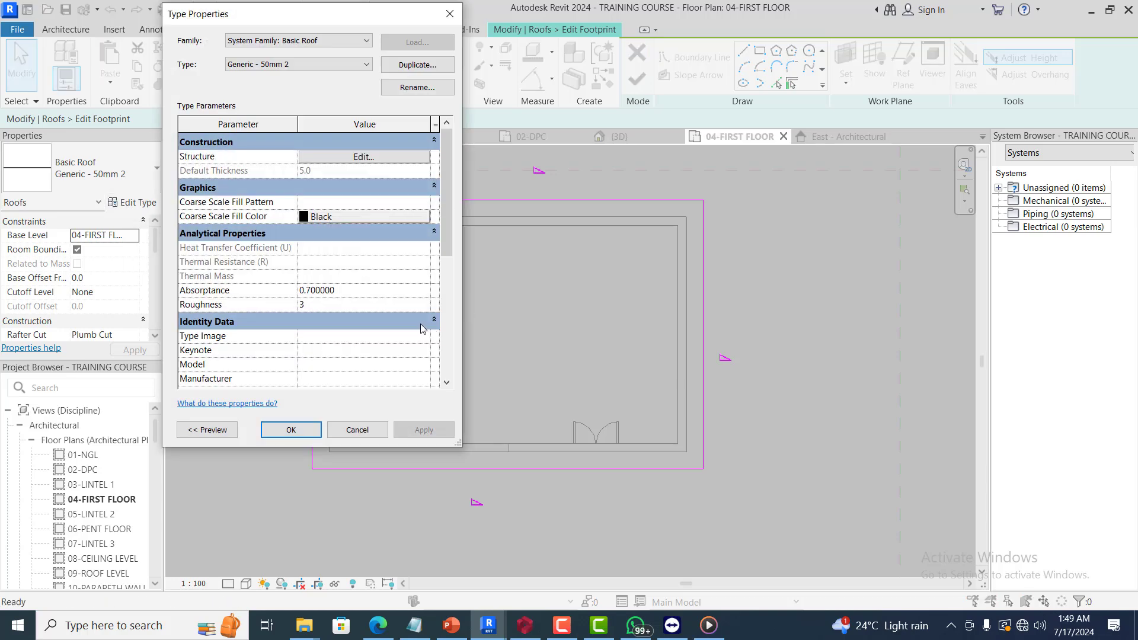
{"action": "scroll", "coordinate": [333, 245], "scroll_direction": "down", "scroll_amount": 5}
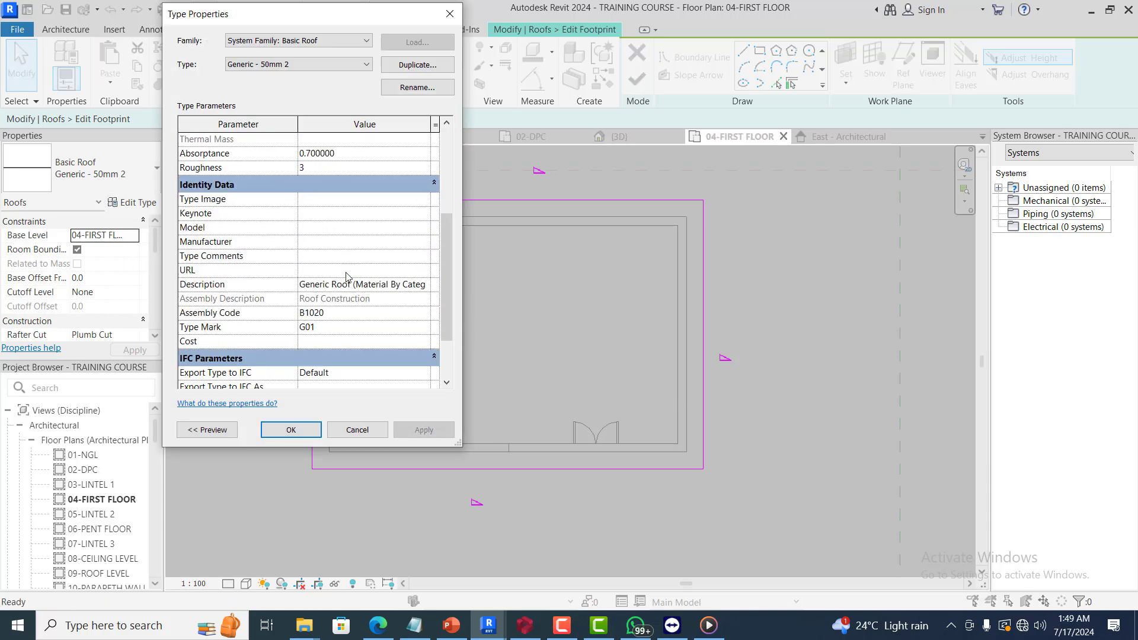
{"action": "scroll", "coordinate": [346, 351], "scroll_direction": "down", "scroll_amount": 2}
{"action": "scroll", "coordinate": [356, 349], "scroll_direction": "up", "scroll_amount": 5}
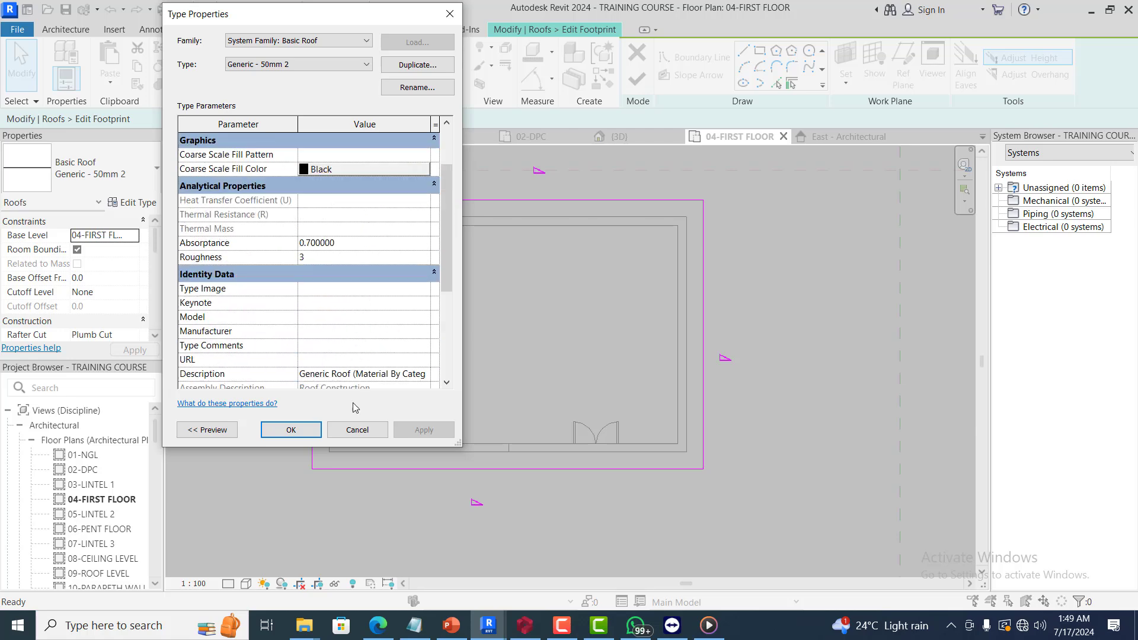
{"action": "left_click", "coordinate": [355, 429]}
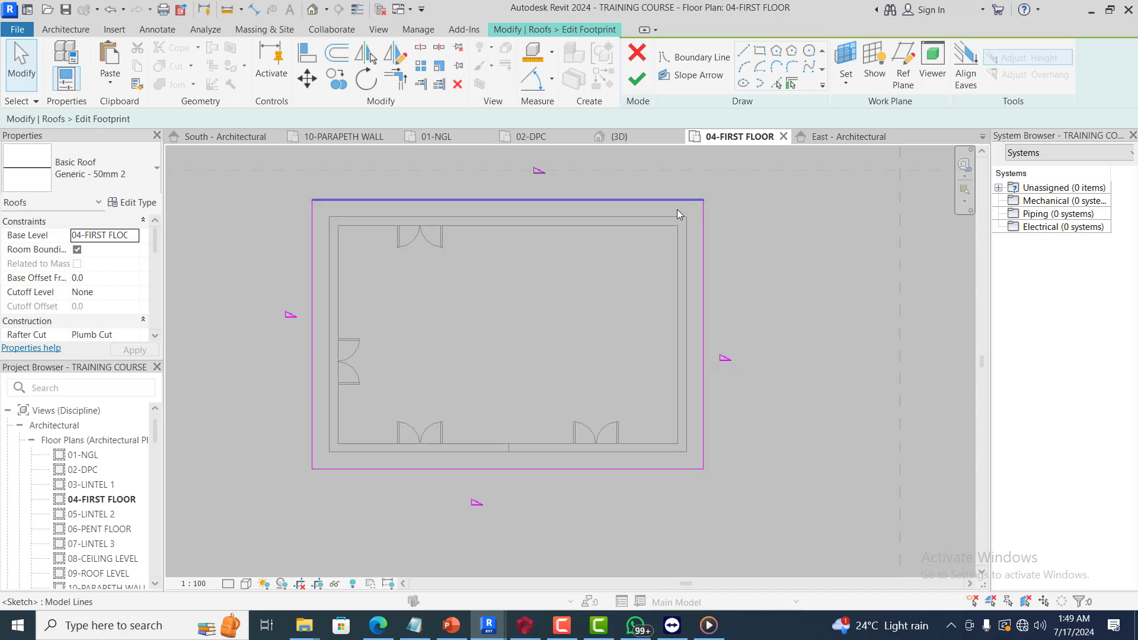
Set the slope of the footprint's upper boundary line to 45°
{"action": "left_click", "coordinate": [540, 200]}
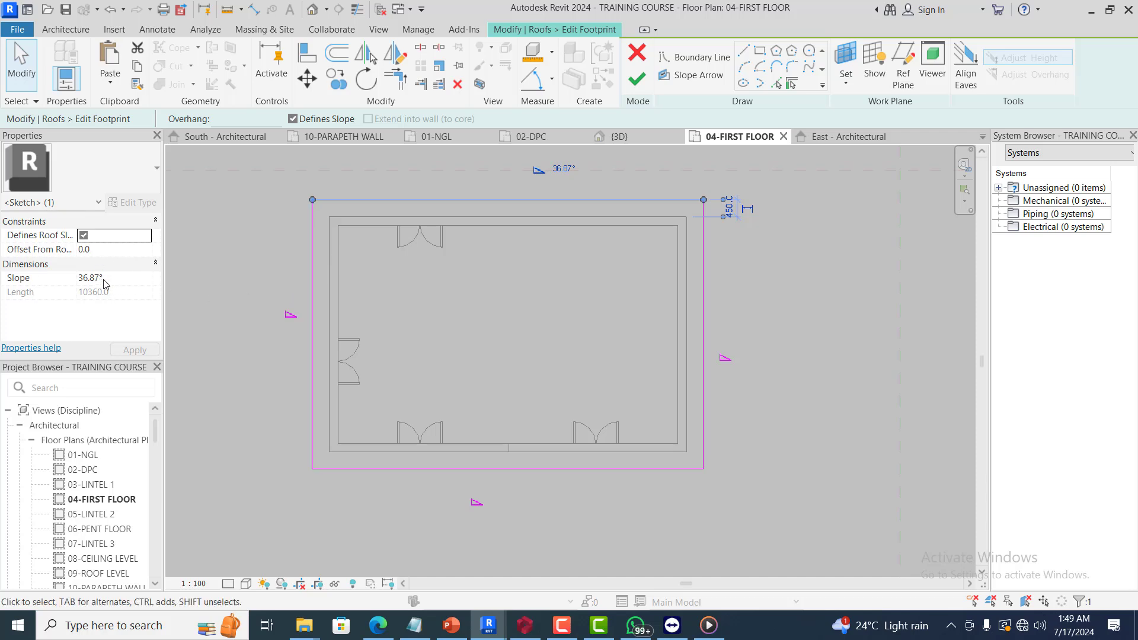
{"action": "left_click", "coordinate": [58, 277]}
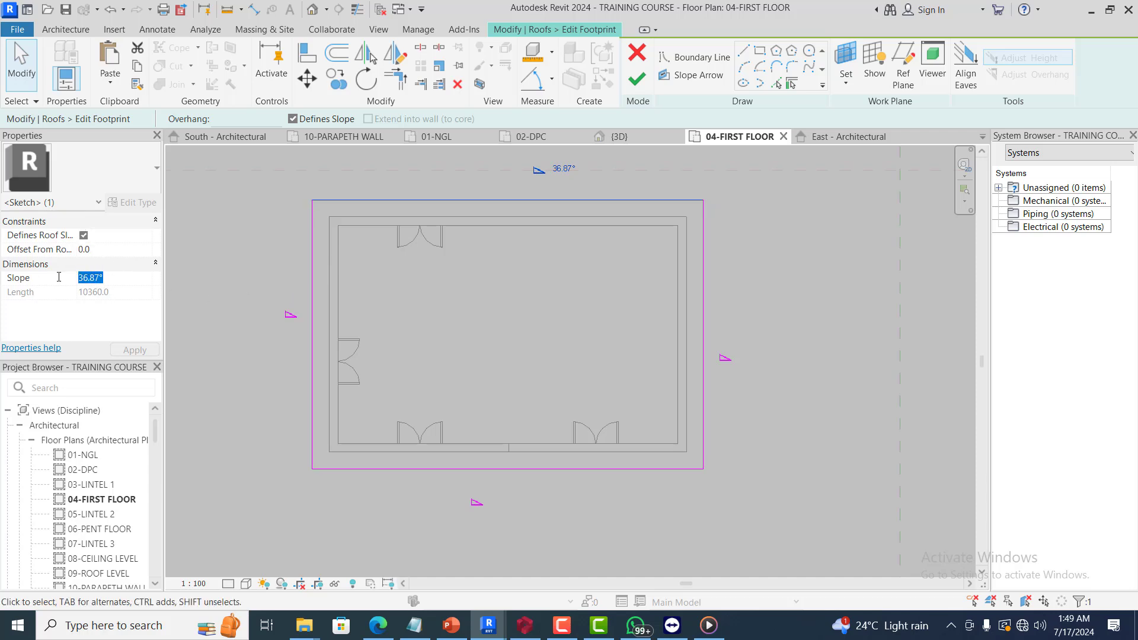
{"action": "key", "text": "BackSpace"}
{"action": "type", "text": "45"}
{"action": "left_click", "coordinate": [272, 332]}
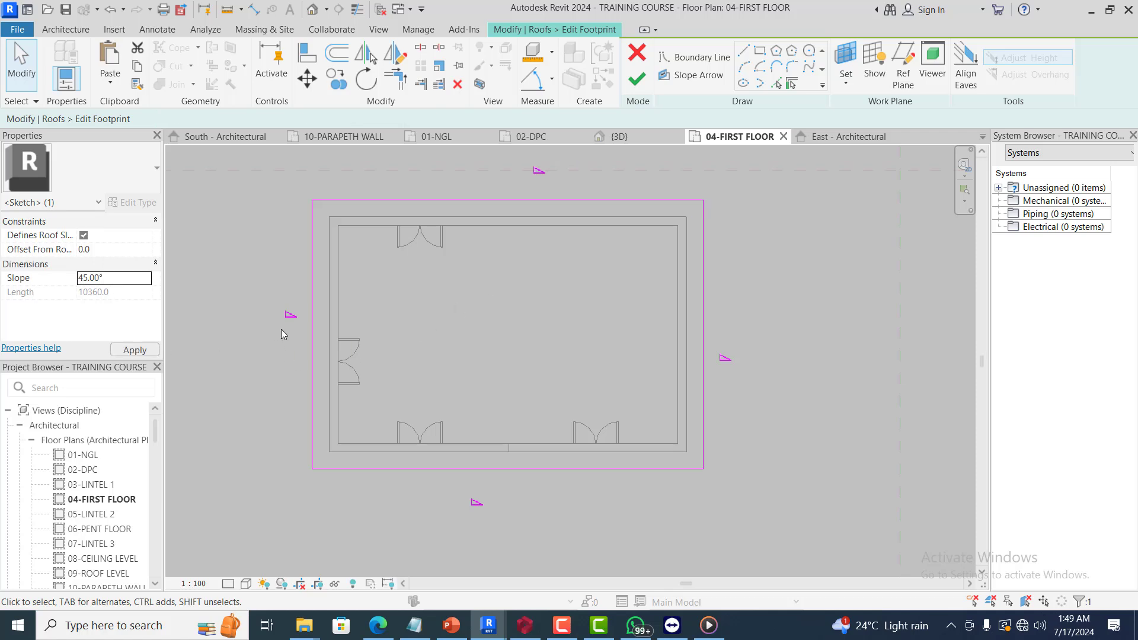
Set the slope of the footprint's lower boundary line to 45°
{"action": "left_click", "coordinate": [525, 471]}
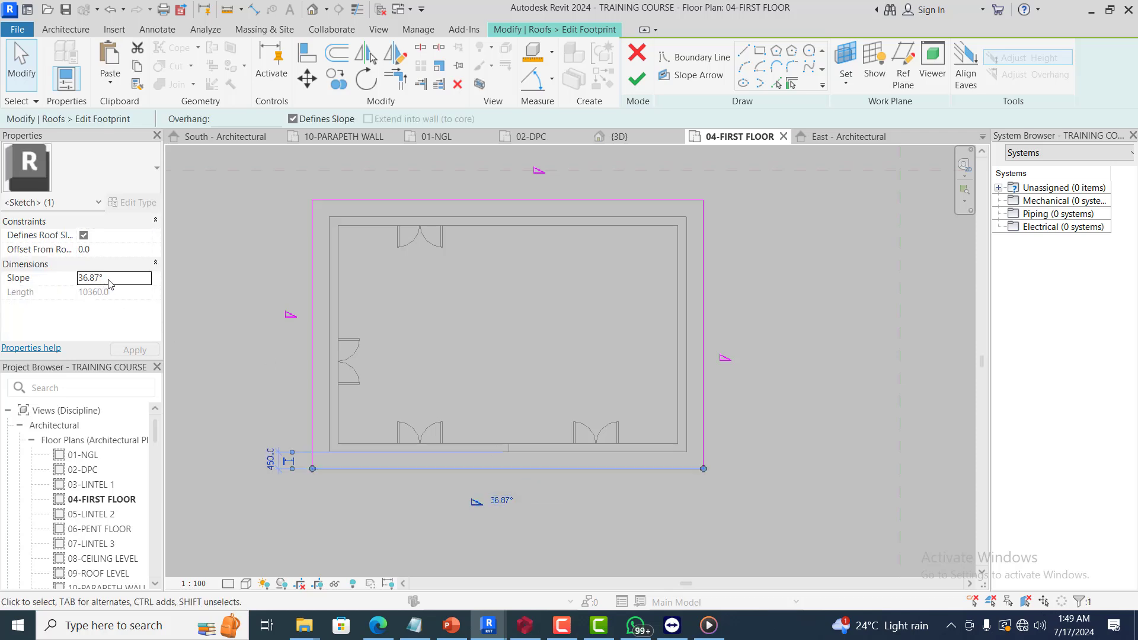
{"action": "left_click", "coordinate": [109, 278]}
{"action": "left_click_drag", "start_coordinate": [109, 278], "coordinate": [71, 277]}
{"action": "type", "text": "45"}
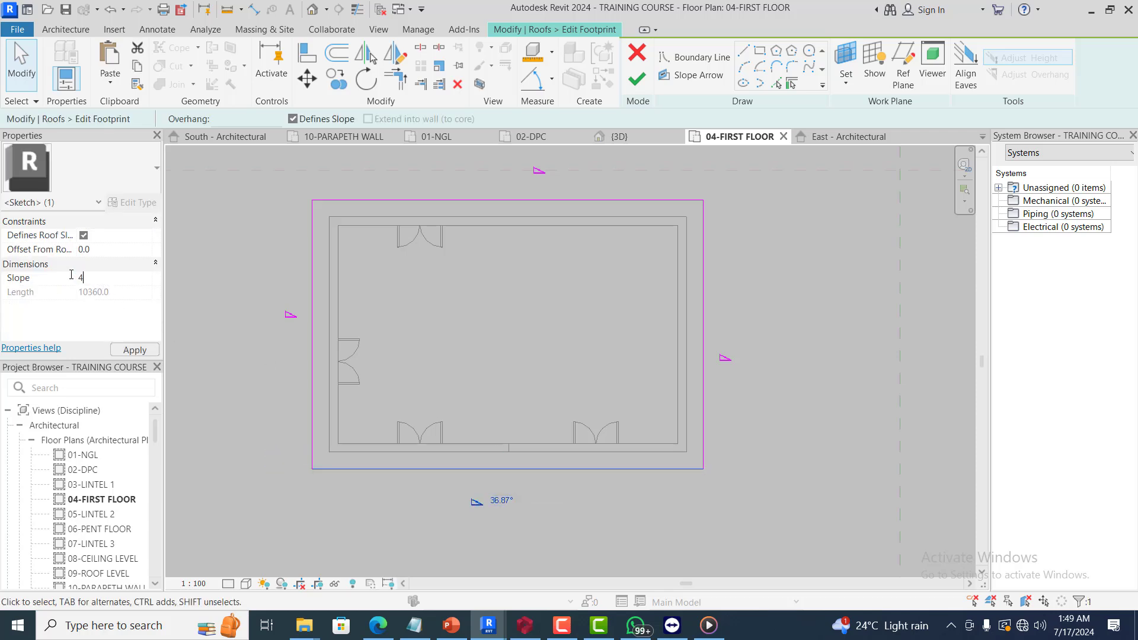
{"action": "left_click", "coordinate": [135, 349]}
{"action": "left_click", "coordinate": [440, 378]}
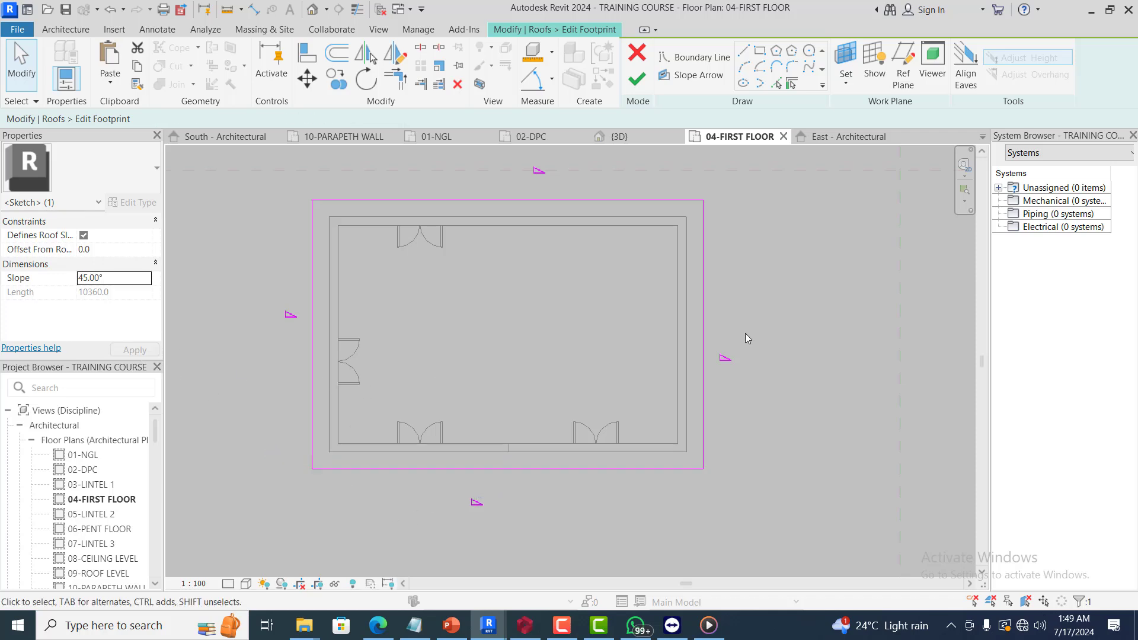
Set the slope of both short side boundary lines of the roof footprint to 45°
{"action": "left_click", "coordinate": [705, 342]}
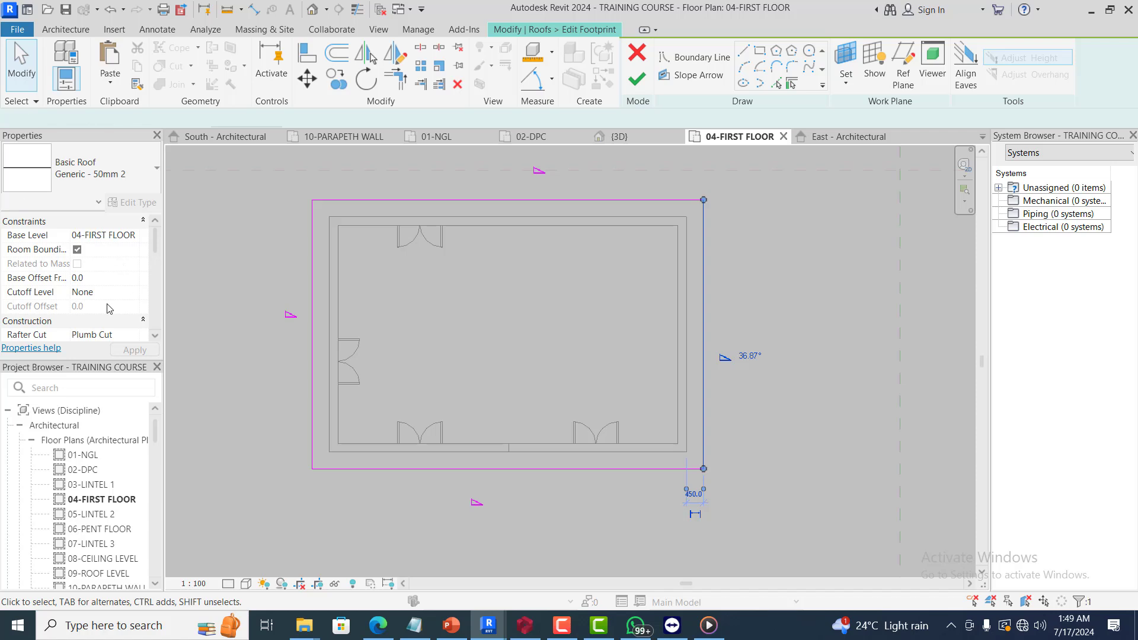
{"action": "left_click", "coordinate": [114, 278]}
{"action": "type", "text": "45"}
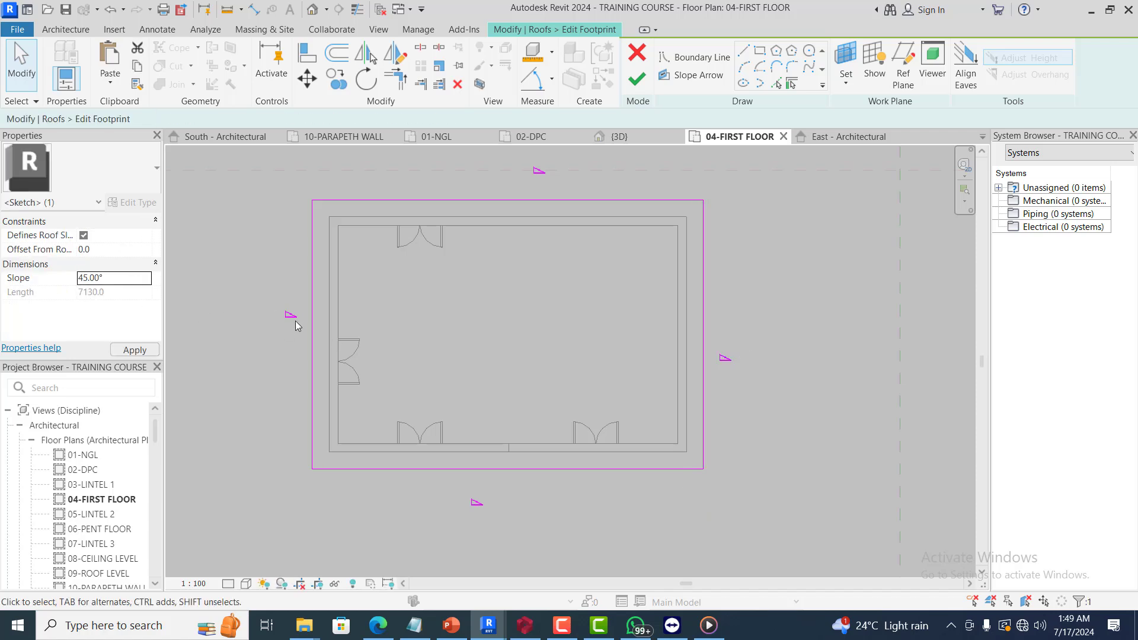
{"action": "left_click", "coordinate": [313, 330]}
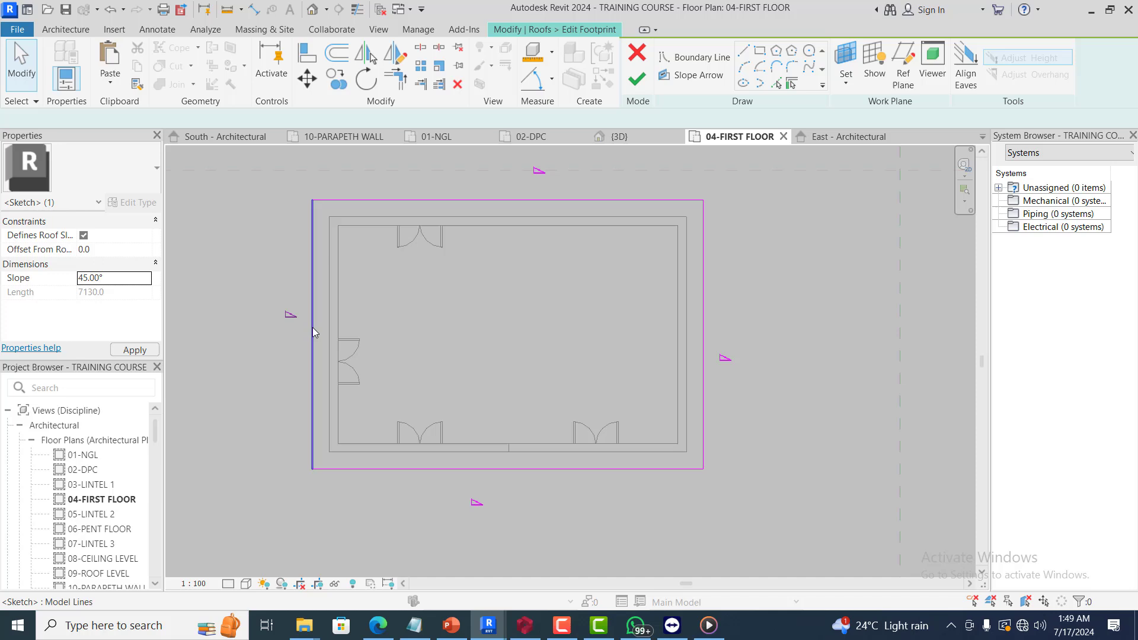
{"action": "left_click", "coordinate": [114, 279]}
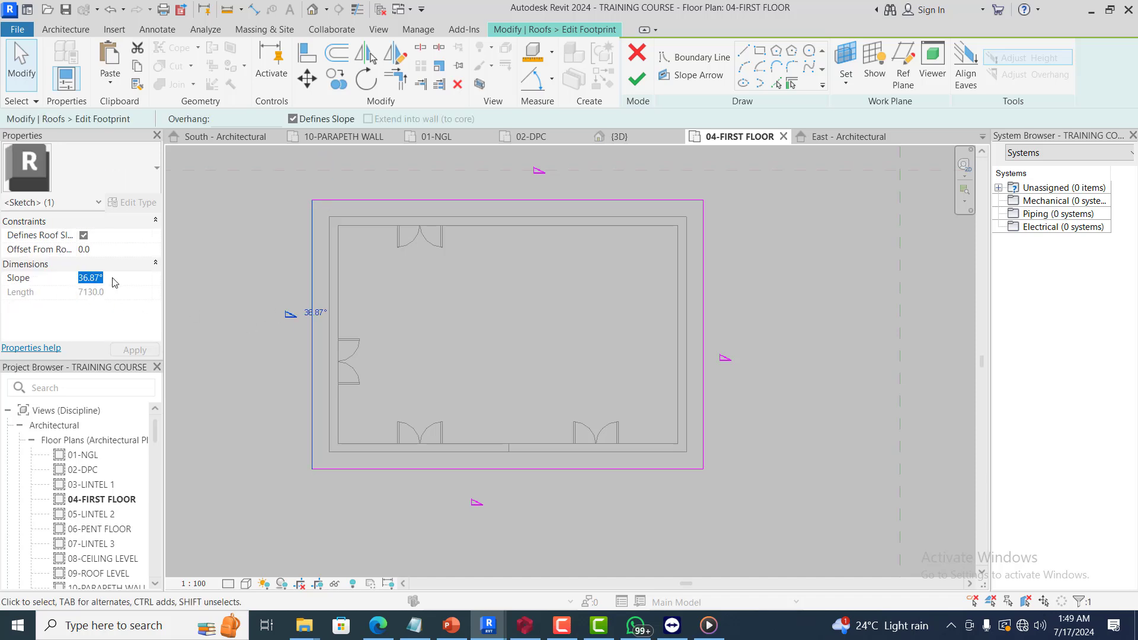
{"action": "type", "text": "45.00"}
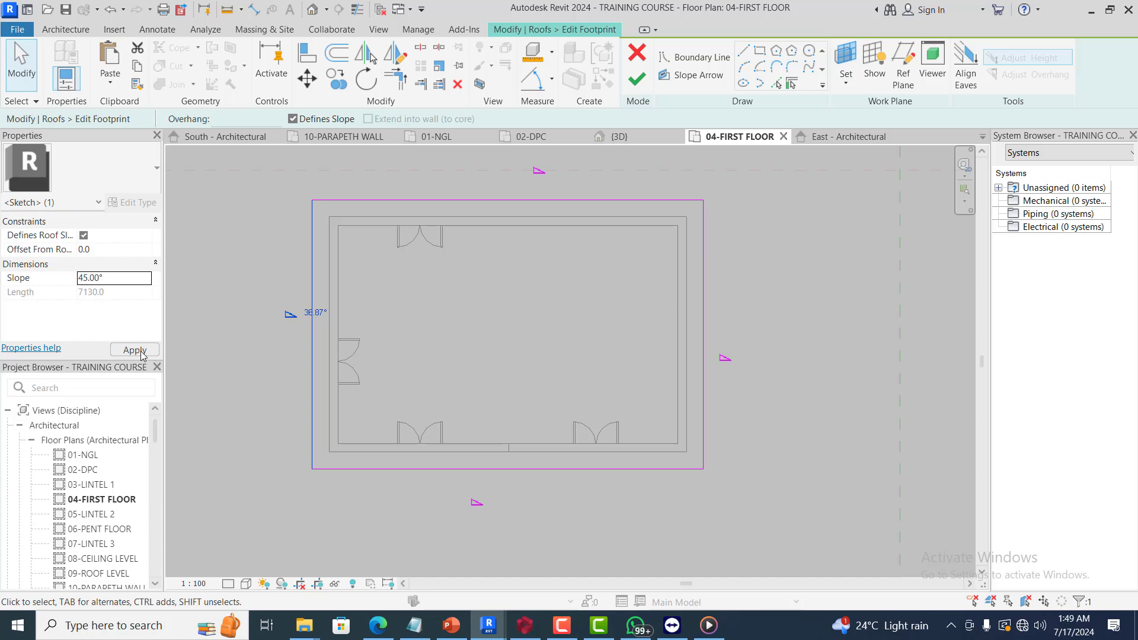
{"action": "left_click", "coordinate": [261, 336]}
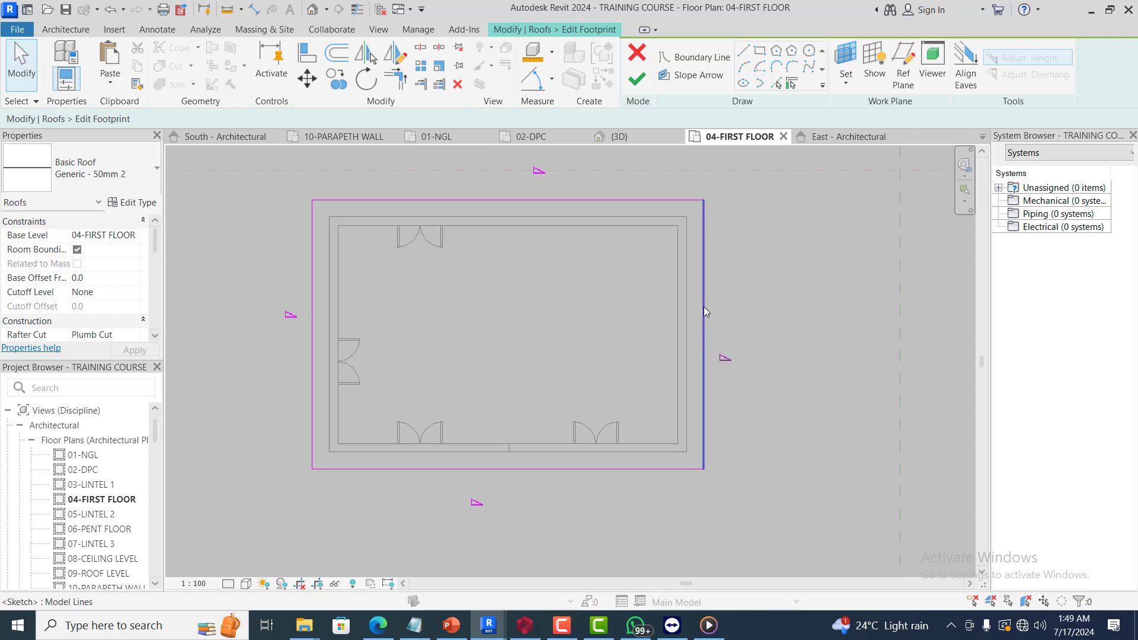
Turn off the roof slope definition for both short side boundary lines and finish the footprint sketch
{"action": "scroll", "coordinate": [703, 307], "scroll_direction": "down", "scroll_amount": 1}
{"action": "scroll", "coordinate": [720, 301], "scroll_direction": "up", "scroll_amount": 1}
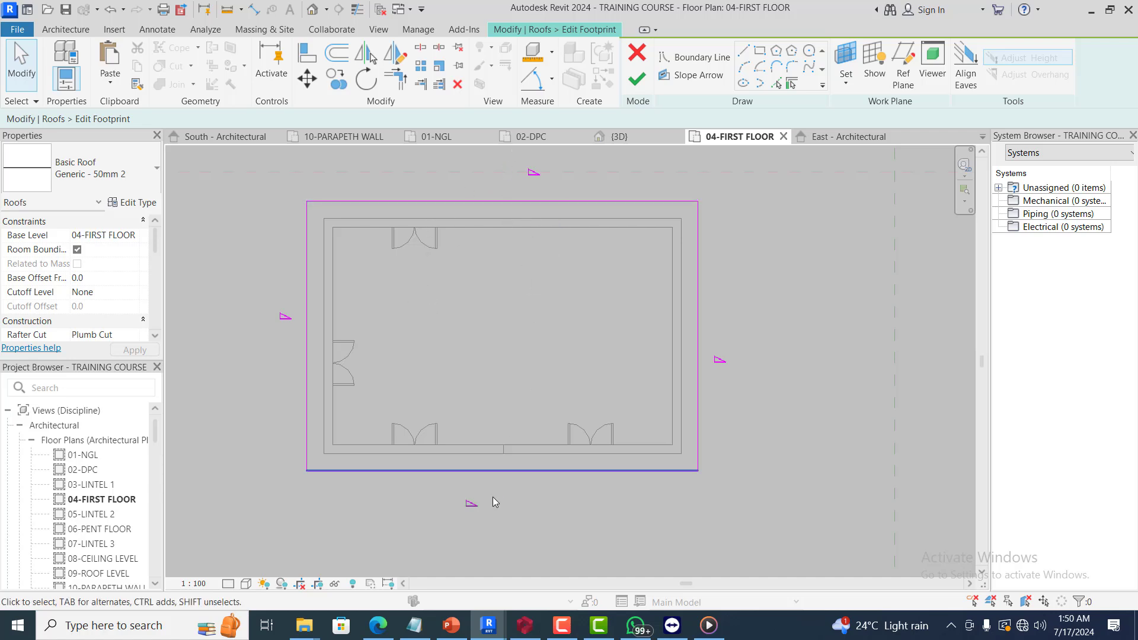
{"action": "left_click", "coordinate": [96, 277]}
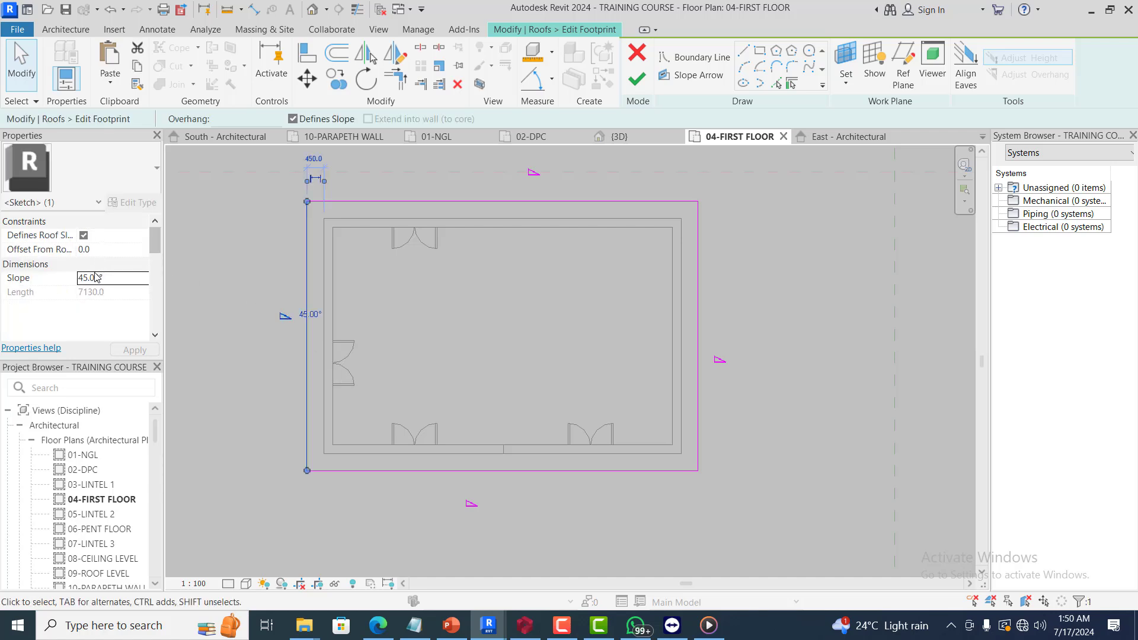
{"action": "left_click", "coordinate": [84, 236]}
{"action": "left_click", "coordinate": [700, 369]}
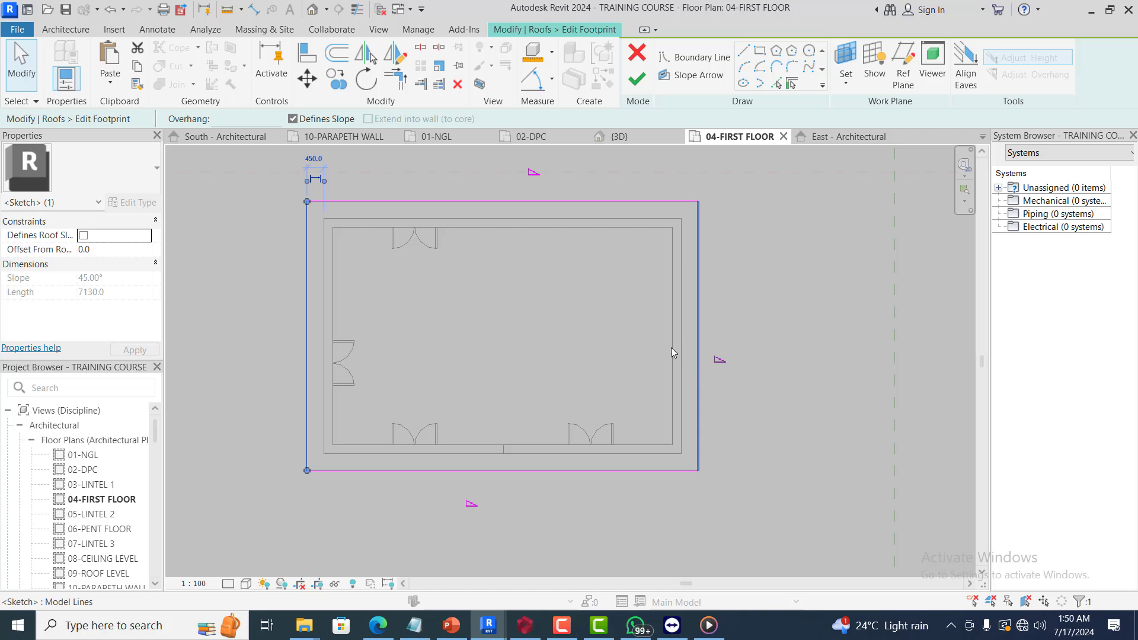
{"action": "left_click", "coordinate": [83, 235]}
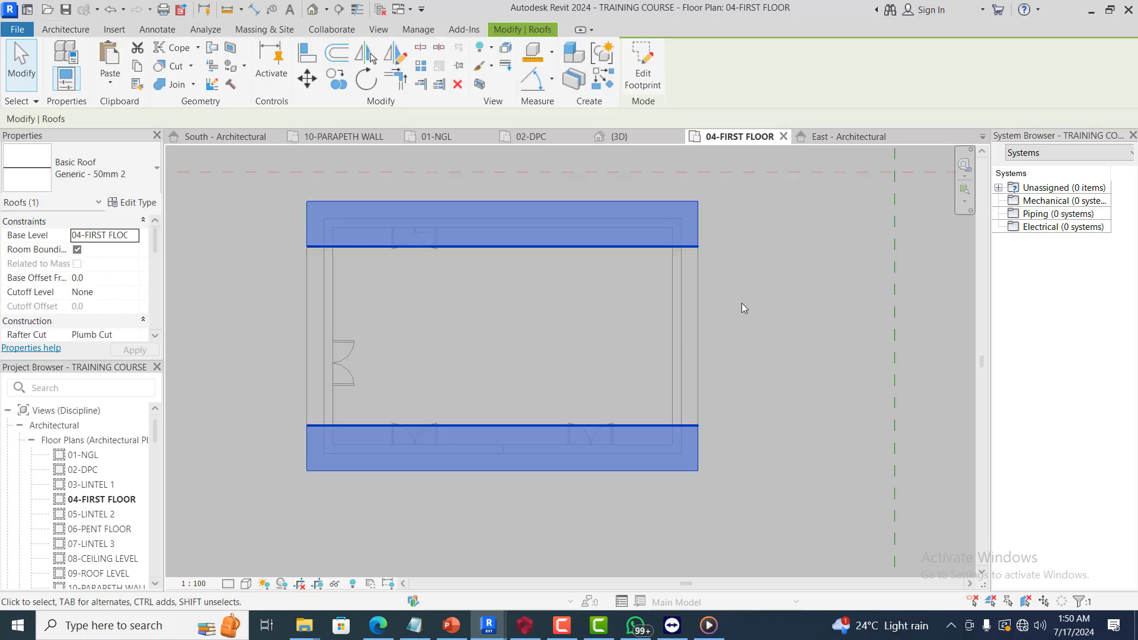
{"action": "left_click", "coordinate": [741, 303]}
Examine the edited roof in the 3D view from several sides, including its open gable ends, and compare it with the 04-FIRST FLOOR plan
{"action": "left_click", "coordinate": [648, 138]}
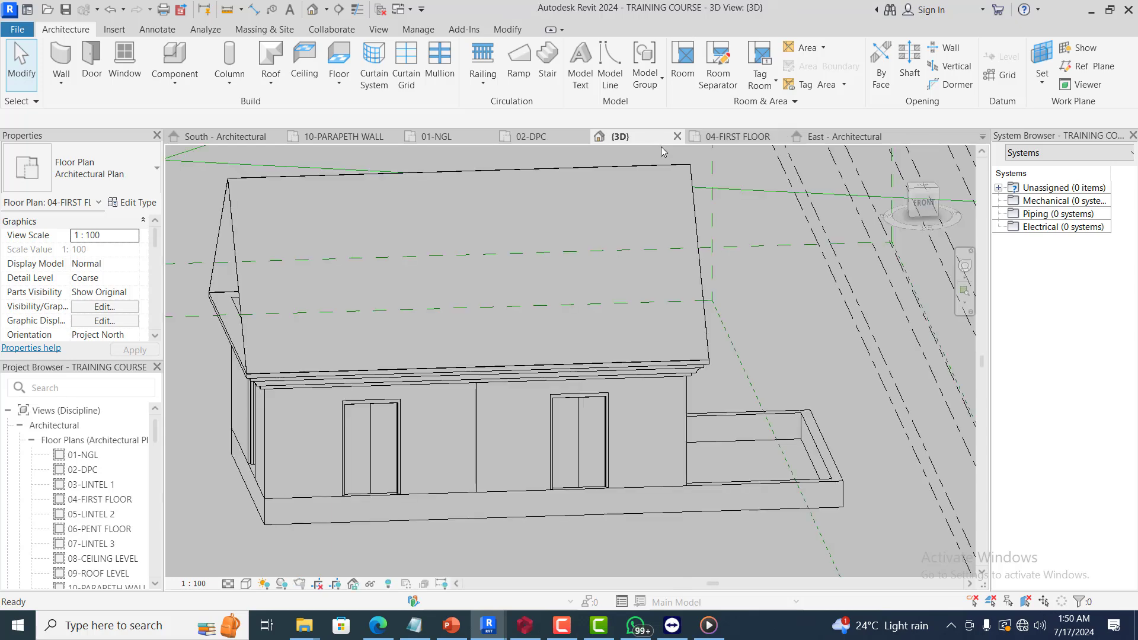
{"action": "scroll", "coordinate": [766, 316], "scroll_direction": "down", "scroll_amount": 1}
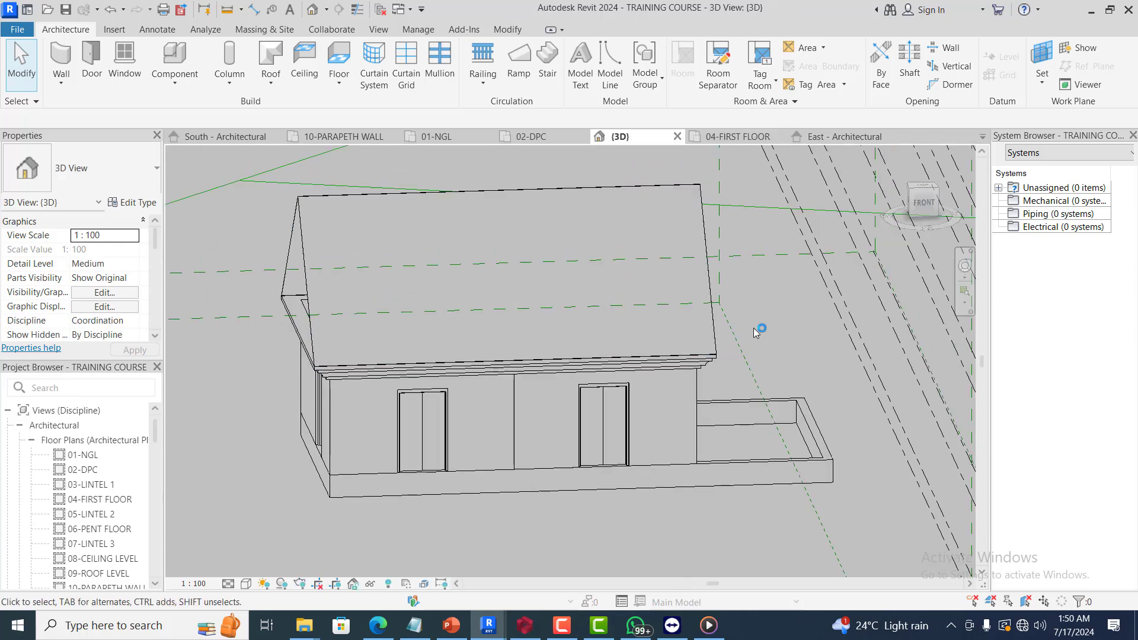
{"action": "left_click", "coordinate": [751, 138]}
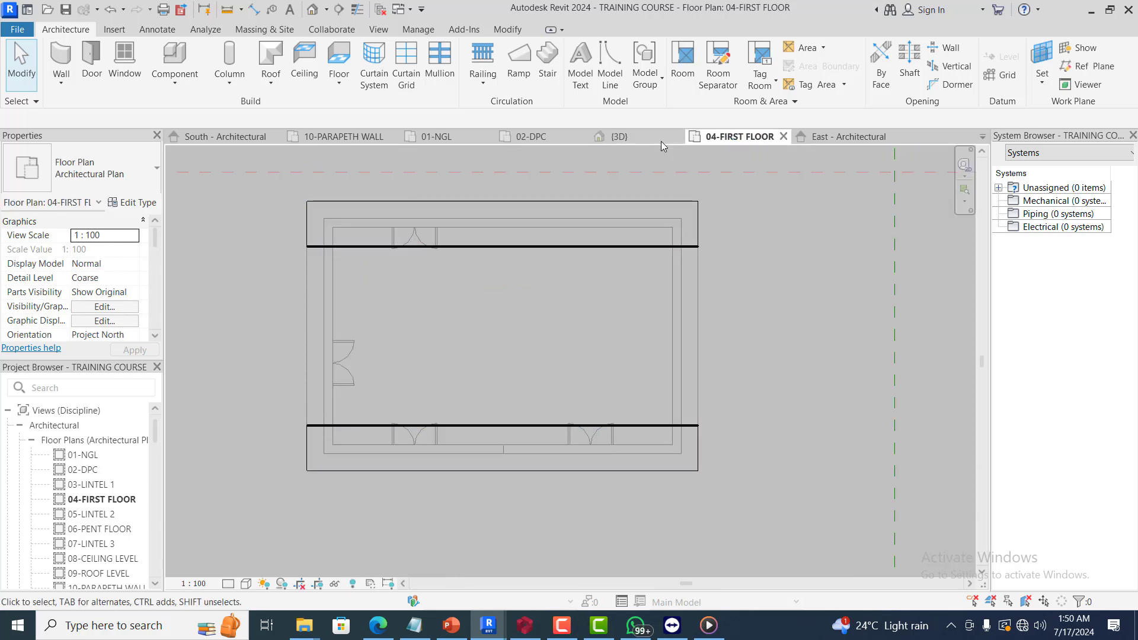
{"action": "left_click", "coordinate": [621, 137]}
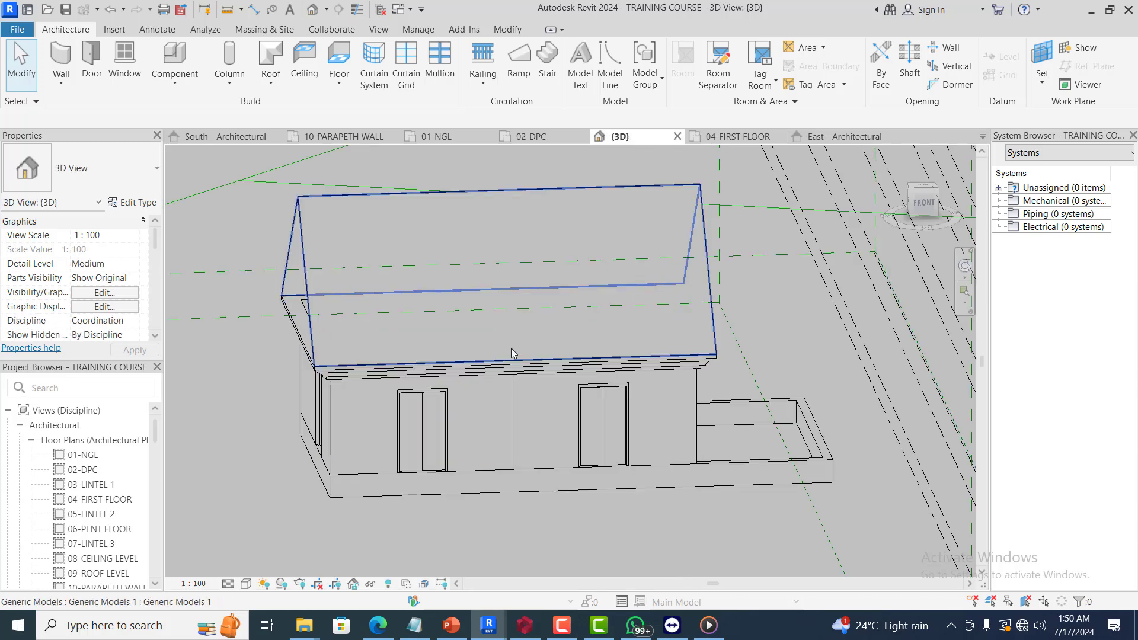
{"action": "scroll", "coordinate": [535, 343], "scroll_direction": "down", "scroll_amount": 2}
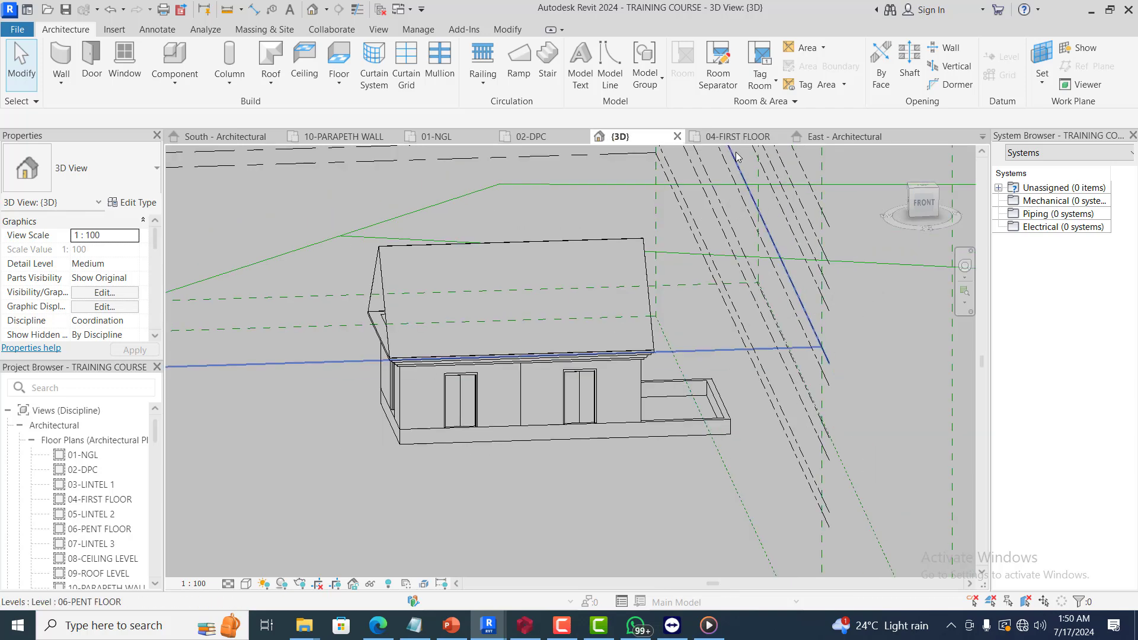
{"action": "left_click", "coordinate": [965, 266]}
{"action": "left_click_drag", "start_coordinate": [675, 415], "coordinate": [817, 466]}
{"action": "scroll", "coordinate": [669, 486], "scroll_direction": "down", "scroll_amount": 2}
{"action": "scroll", "coordinate": [550, 237], "scroll_direction": "up", "scroll_amount": 2}
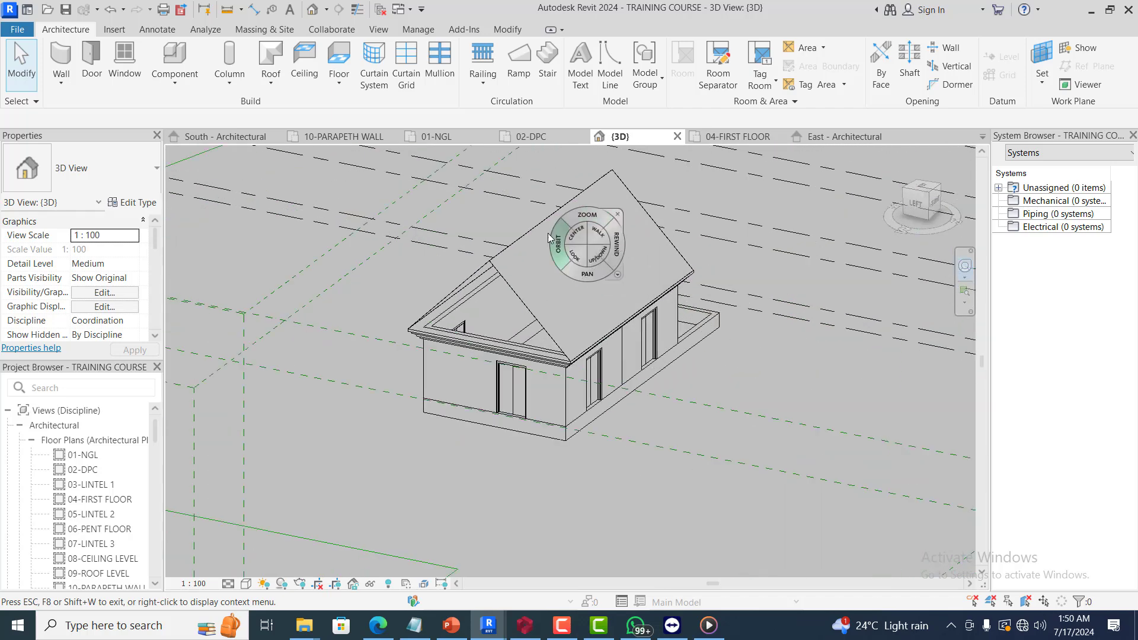
{"action": "scroll", "coordinate": [549, 238], "scroll_direction": "up", "scroll_amount": 3}
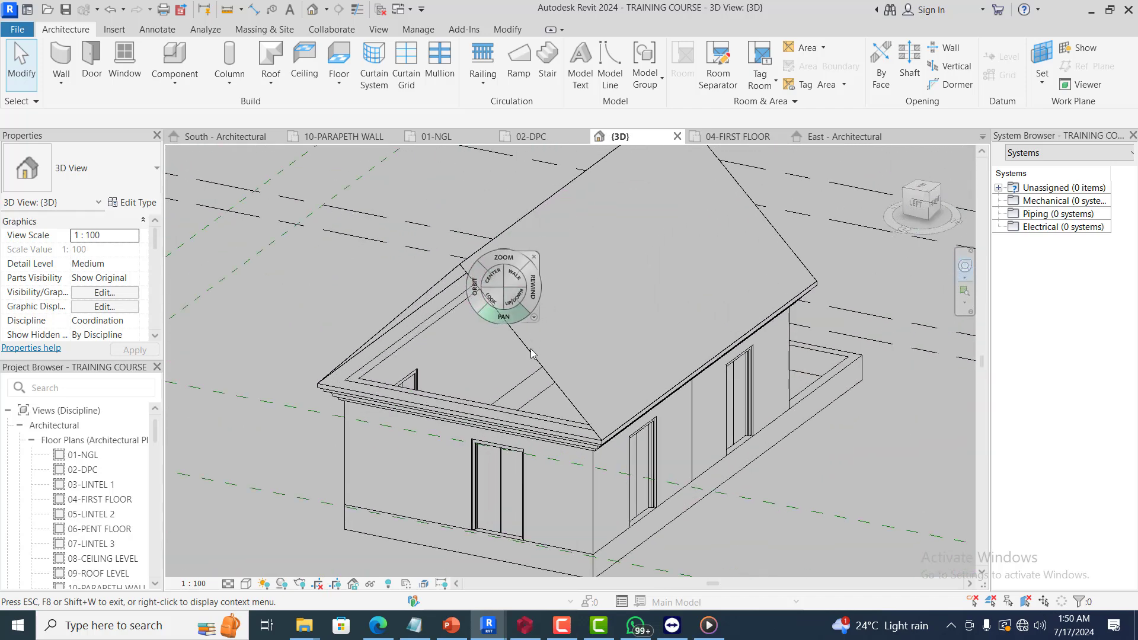
{"action": "scroll", "coordinate": [455, 440], "scroll_direction": "down", "scroll_amount": 1}
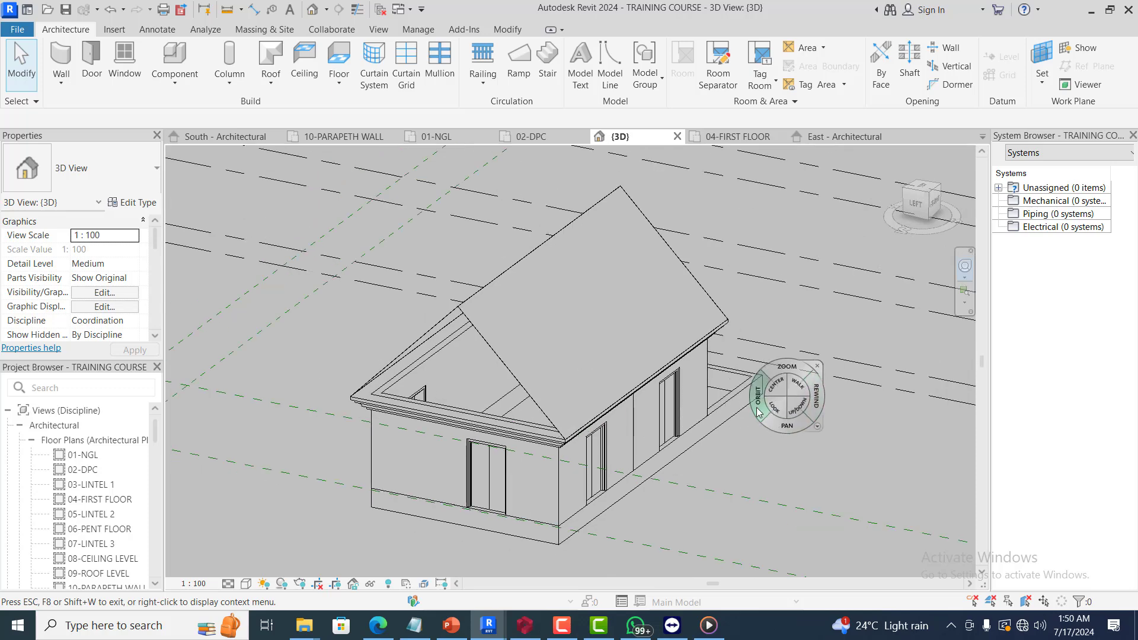
{"action": "left_click_drag", "start_coordinate": [758, 412], "coordinate": [521, 370]}
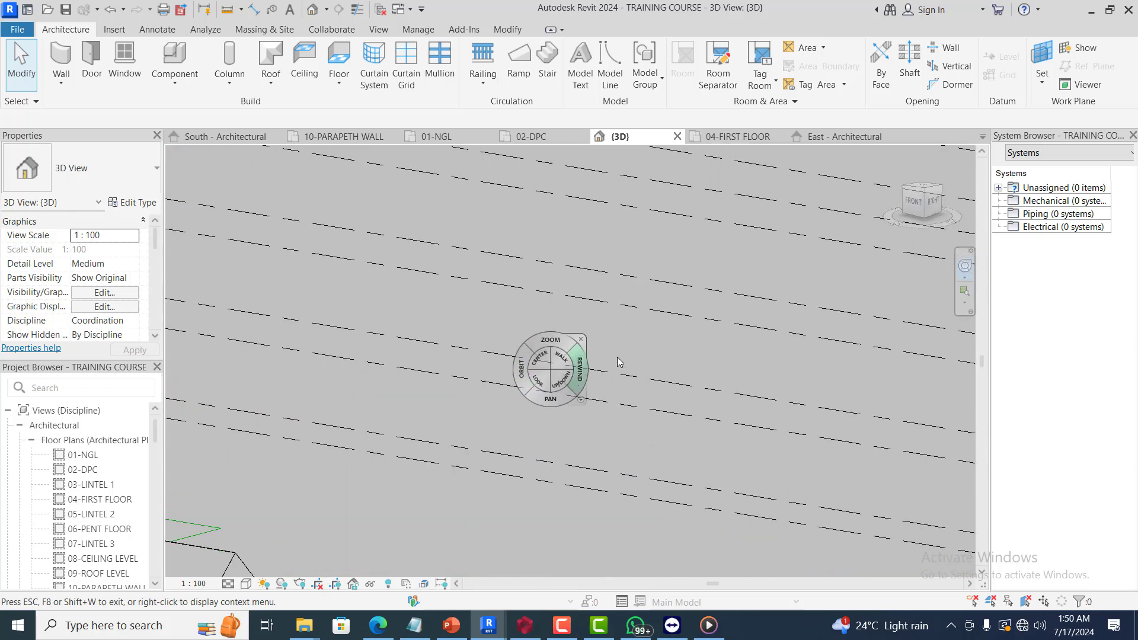
Examine the building's open gable end and the short end wall beneath it in the 3D view
{"action": "scroll", "coordinate": [616, 357], "scroll_direction": "down", "scroll_amount": 3}
{"action": "scroll", "coordinate": [656, 401], "scroll_direction": "down", "scroll_amount": 4}
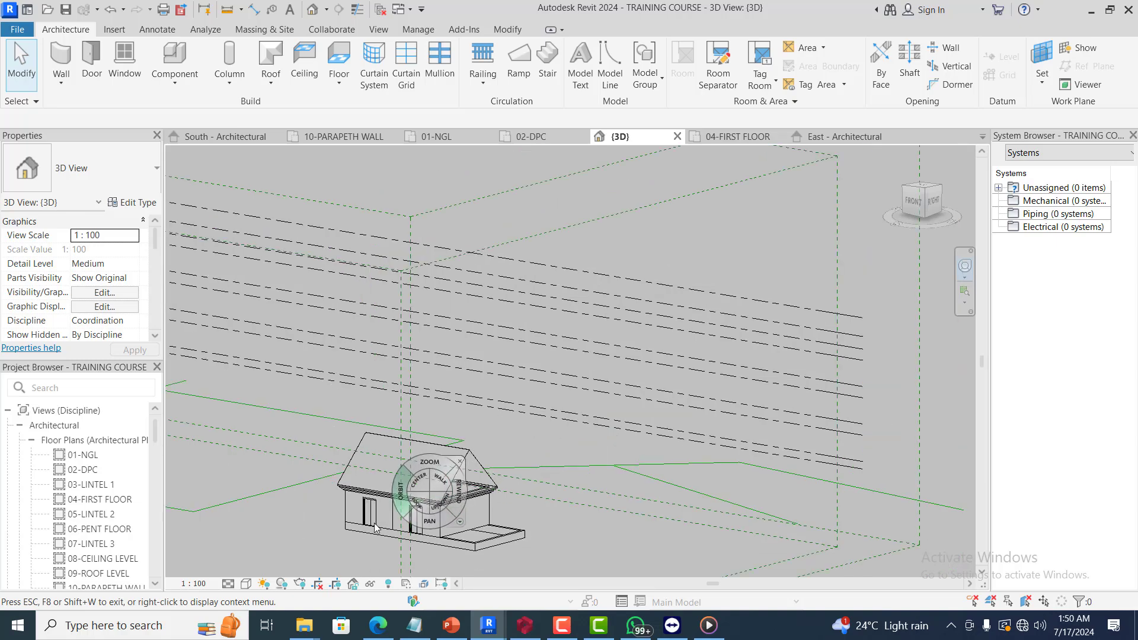
{"action": "left_click_drag", "start_coordinate": [367, 539], "coordinate": [527, 498]}
{"action": "scroll", "coordinate": [541, 461], "scroll_direction": "up", "scroll_amount": 5}
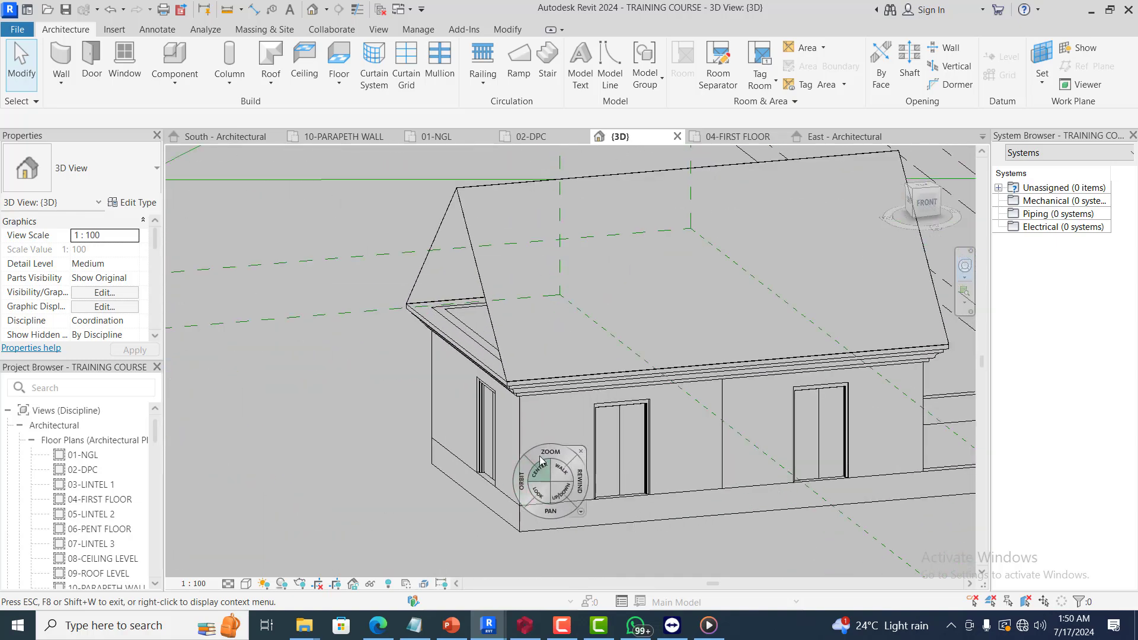
{"action": "scroll", "coordinate": [504, 391], "scroll_direction": "up", "scroll_amount": 4}
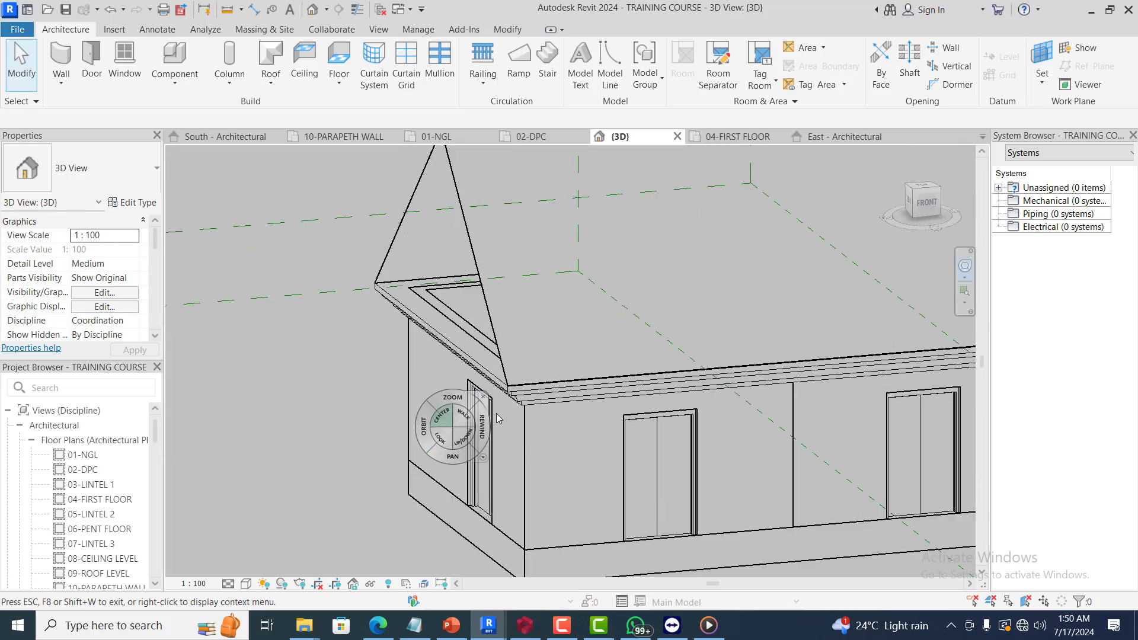
{"action": "left_click", "coordinate": [493, 393]}
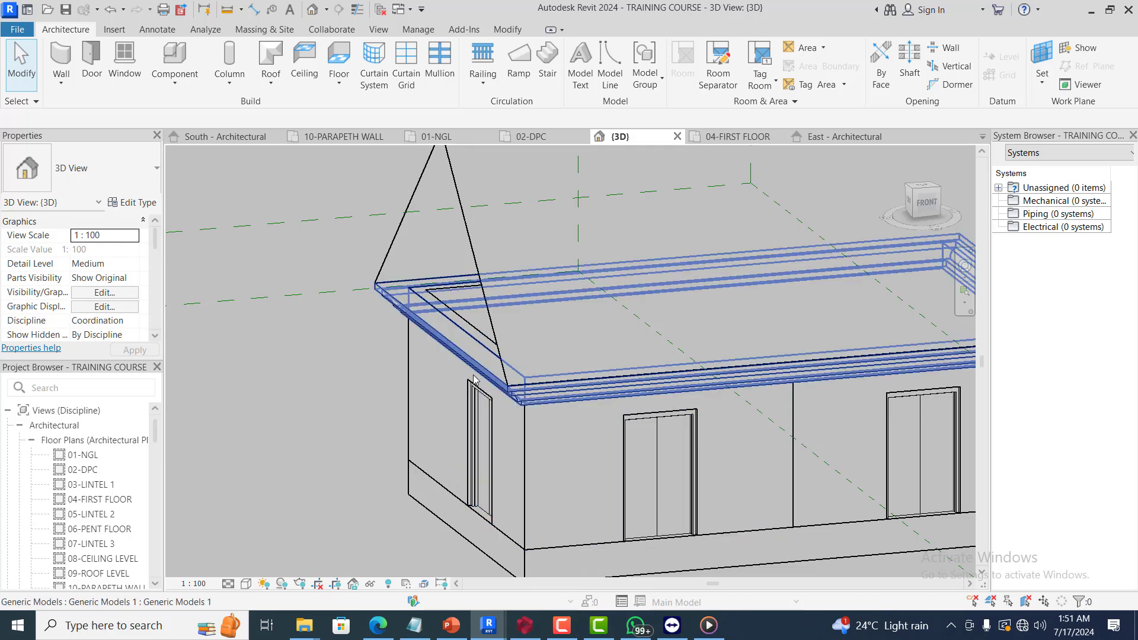
{"action": "scroll", "coordinate": [470, 375], "scroll_direction": "down", "scroll_amount": 3}
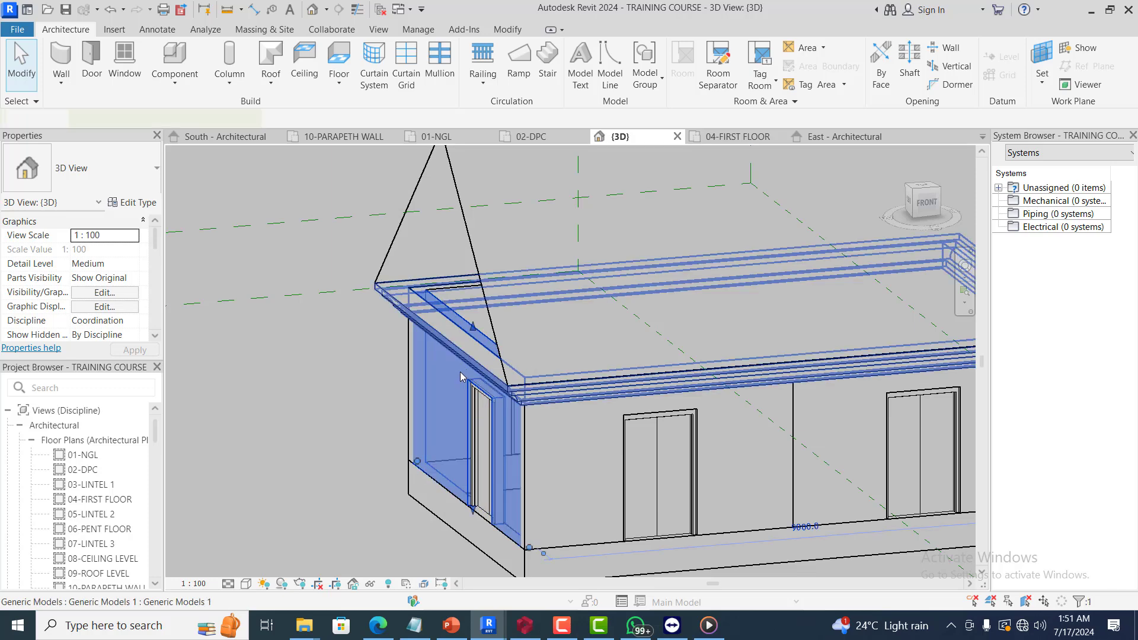
{"action": "left_click", "coordinate": [456, 396]}
{"action": "scroll", "coordinate": [457, 396], "scroll_direction": "down", "scroll_amount": 2}
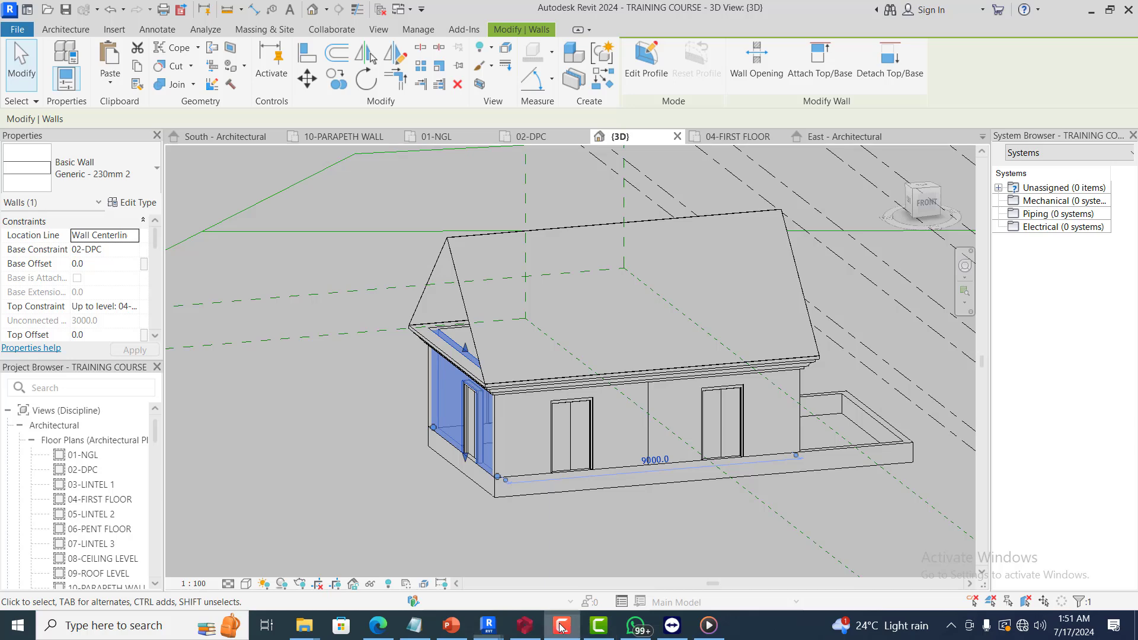
{"action": "key", "text": "Escape"}
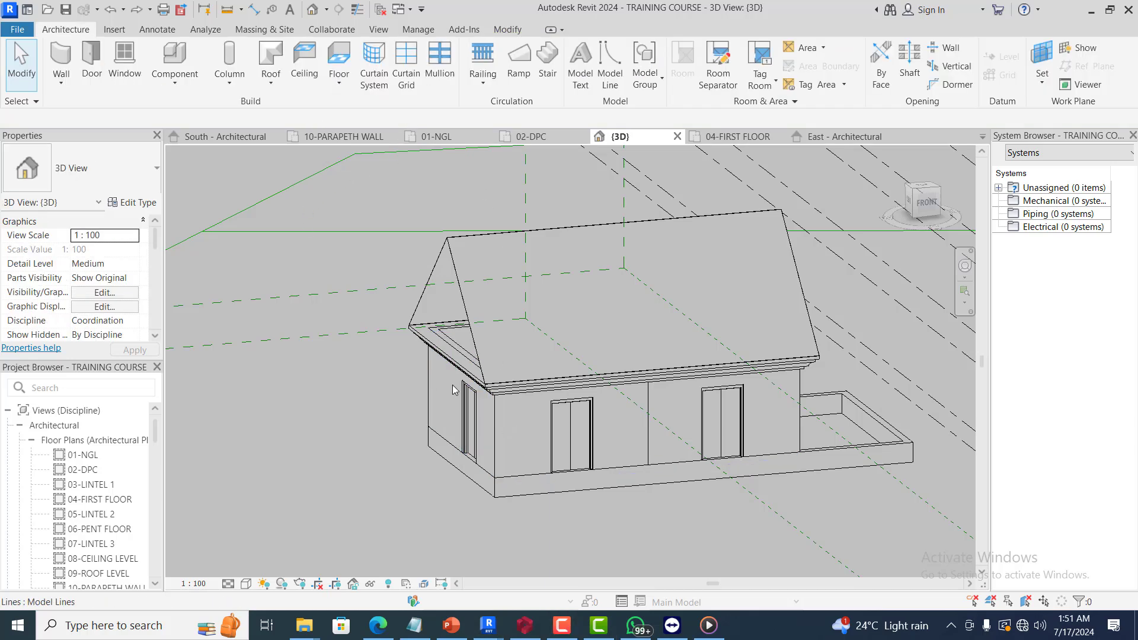
{"action": "scroll", "coordinate": [457, 390], "scroll_direction": "up", "scroll_amount": 2}
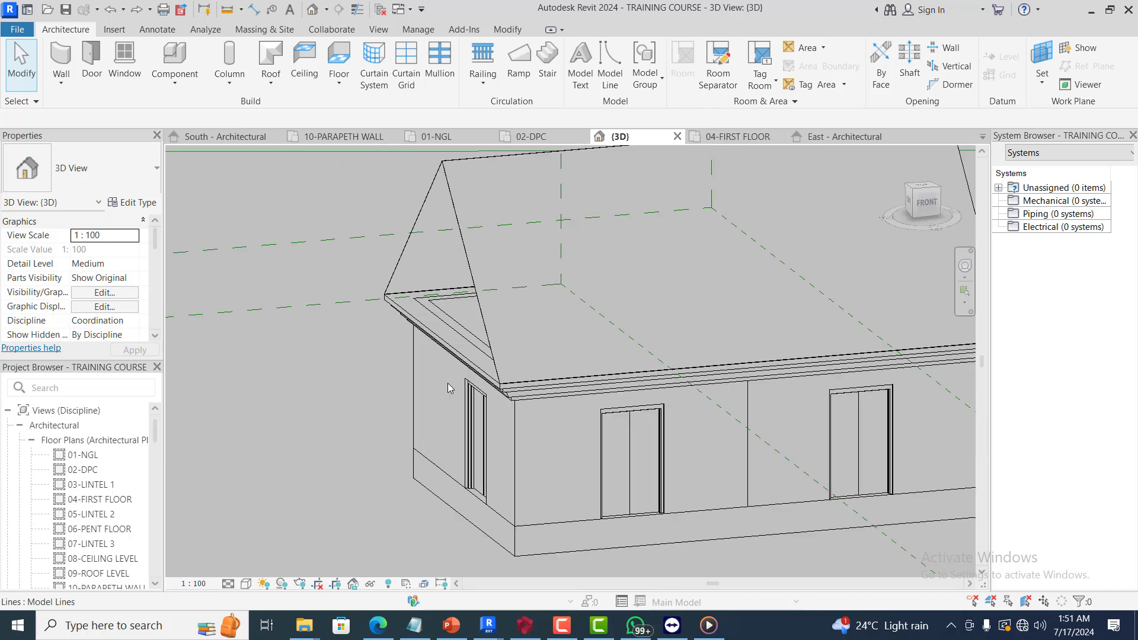
{"action": "scroll", "coordinate": [454, 380], "scroll_direction": "up", "scroll_amount": 3}
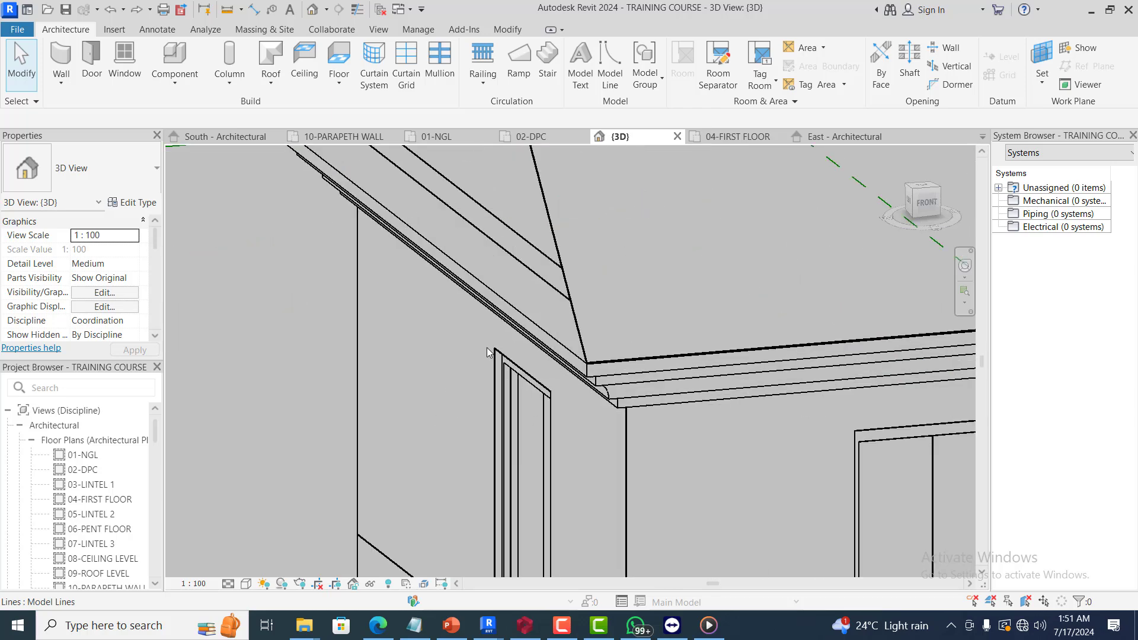
{"action": "scroll", "coordinate": [488, 352], "scroll_direction": "down", "scroll_amount": 2}
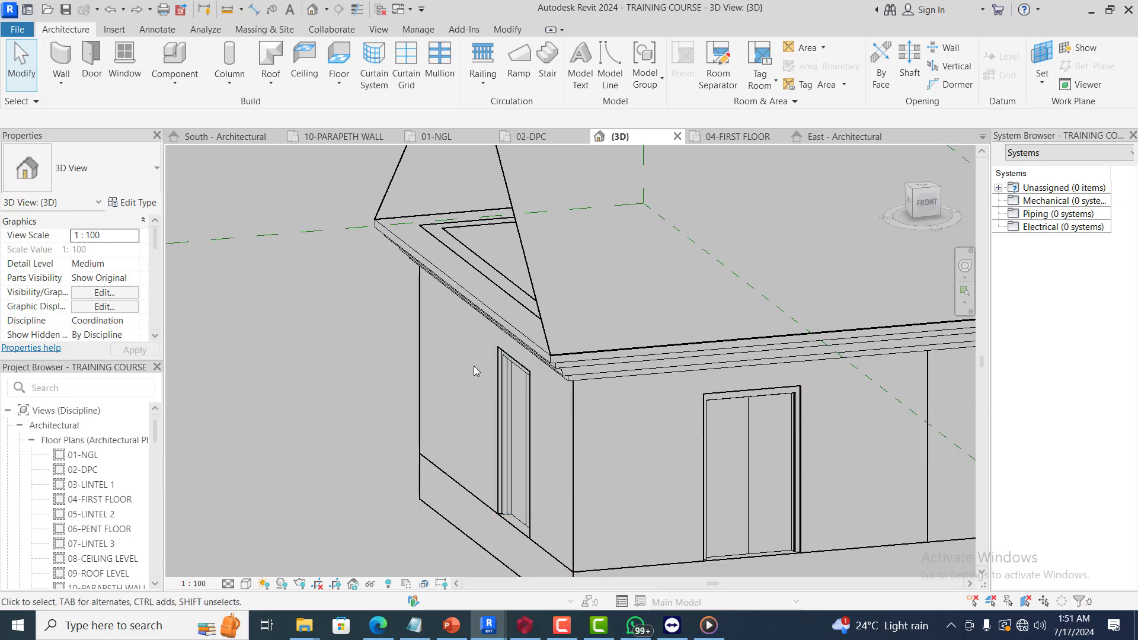
Attach the top of the short end wall with the single door opening to the gable roof
{"action": "left_click", "coordinate": [534, 408]}
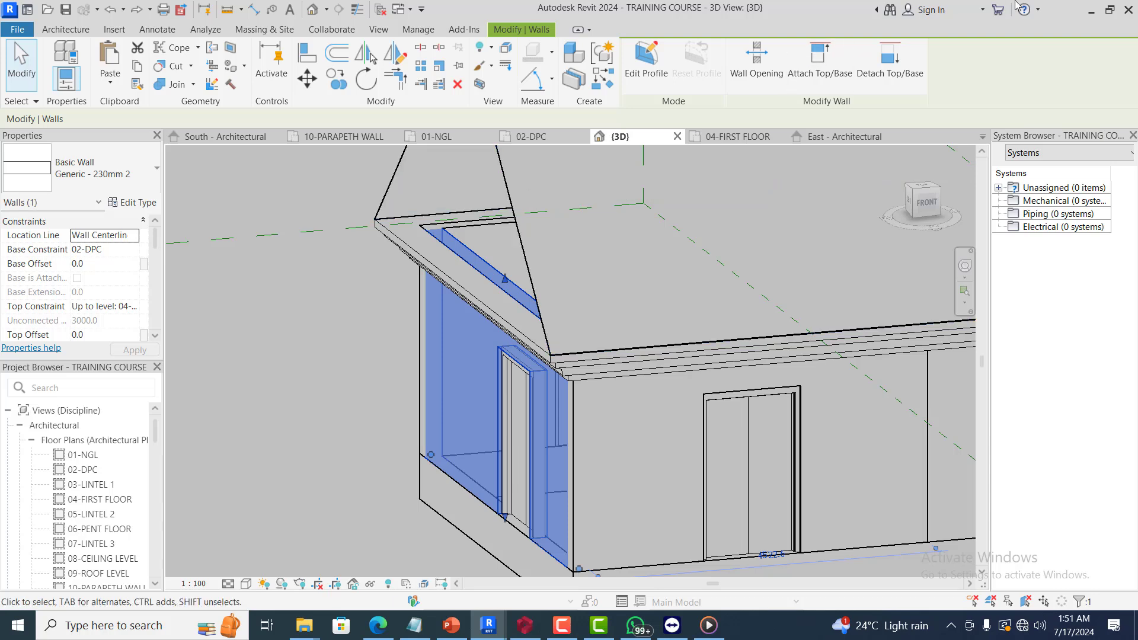
{"action": "left_click", "coordinate": [821, 64]}
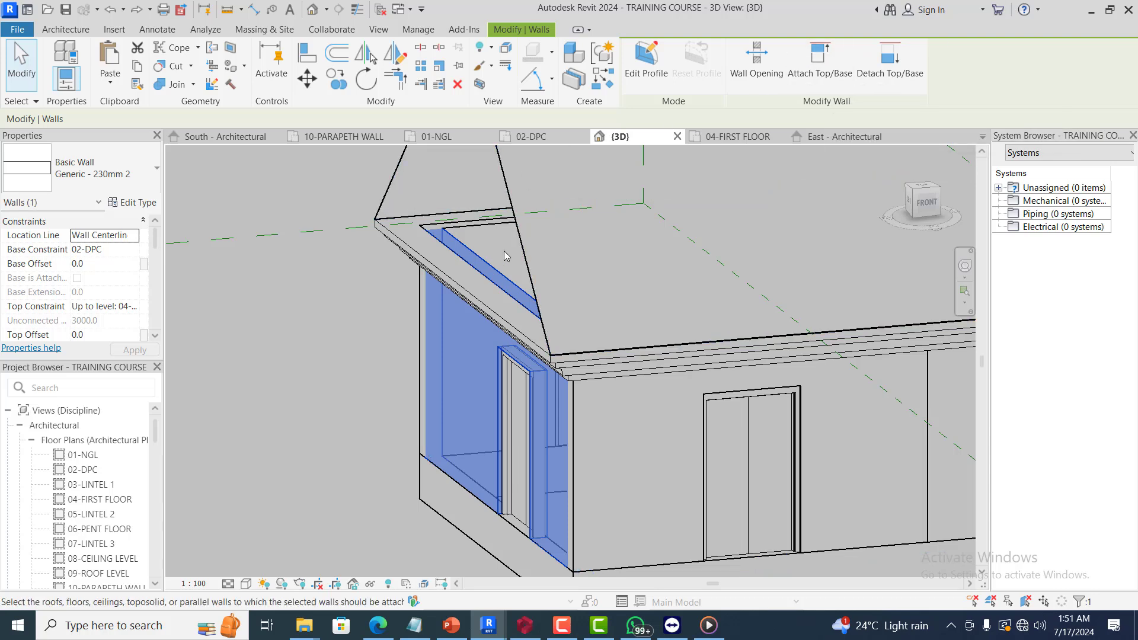
{"action": "left_click", "coordinate": [519, 223]}
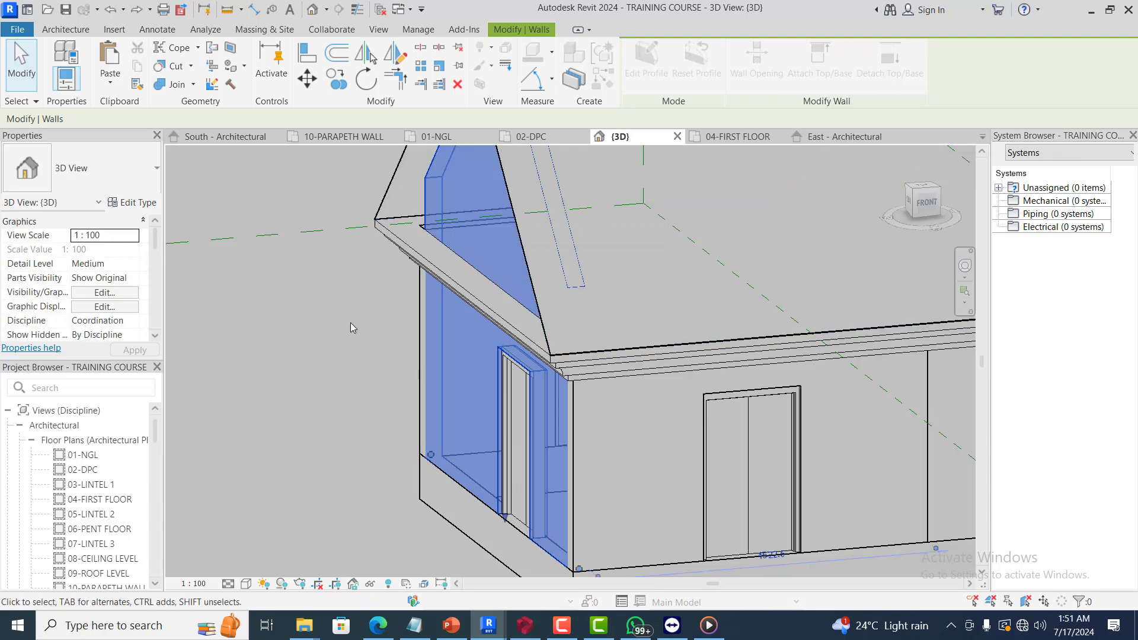
{"action": "scroll", "coordinate": [354, 323], "scroll_direction": "down", "scroll_amount": 2}
{"action": "left_click", "coordinate": [330, 320]}
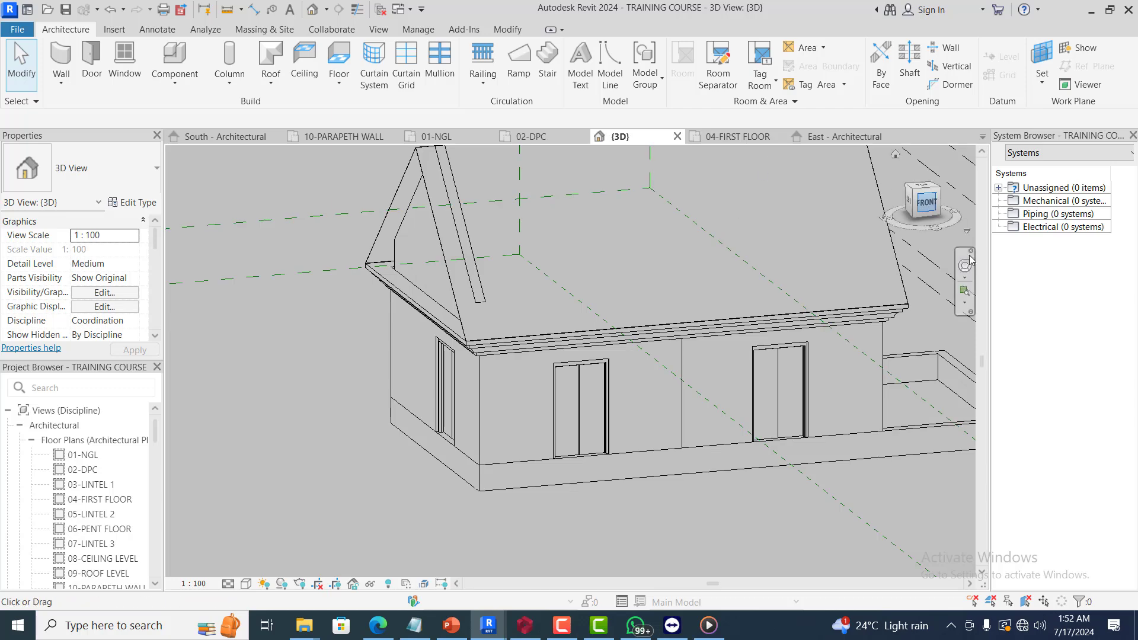
Inspect the gable end above the attached wall from the building's short side in the 3D view
{"action": "left_click", "coordinate": [950, 283]}
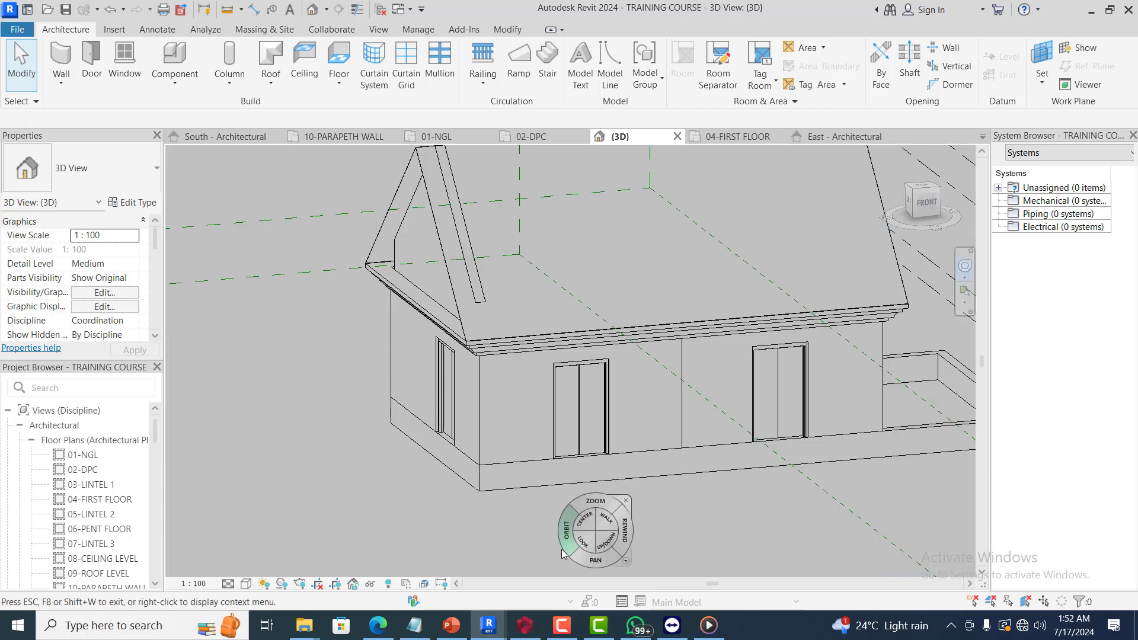
{"action": "left_click_drag", "start_coordinate": [570, 541], "coordinate": [654, 523]}
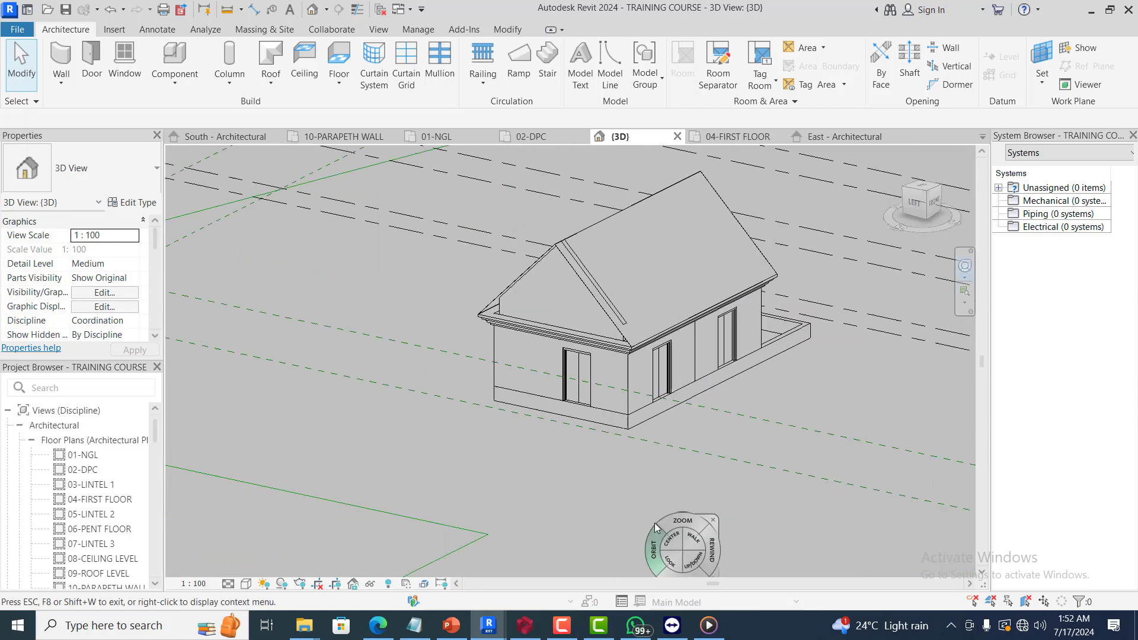
{"action": "scroll", "coordinate": [664, 251], "scroll_direction": "up", "scroll_amount": 5}
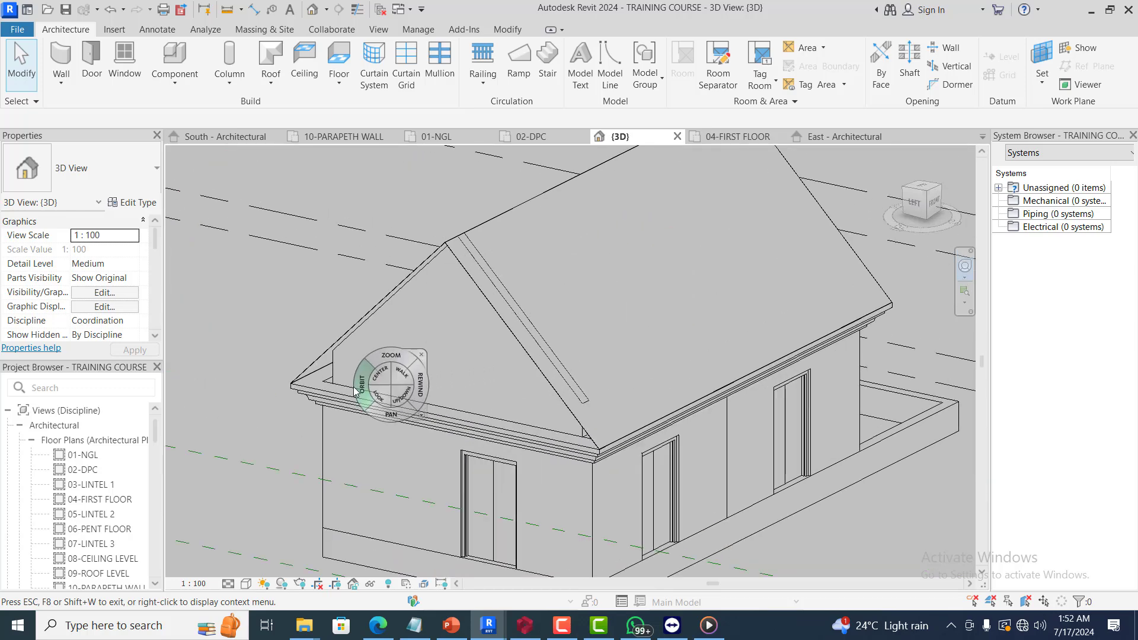
{"action": "scroll", "coordinate": [349, 378], "scroll_direction": "up", "scroll_amount": 2}
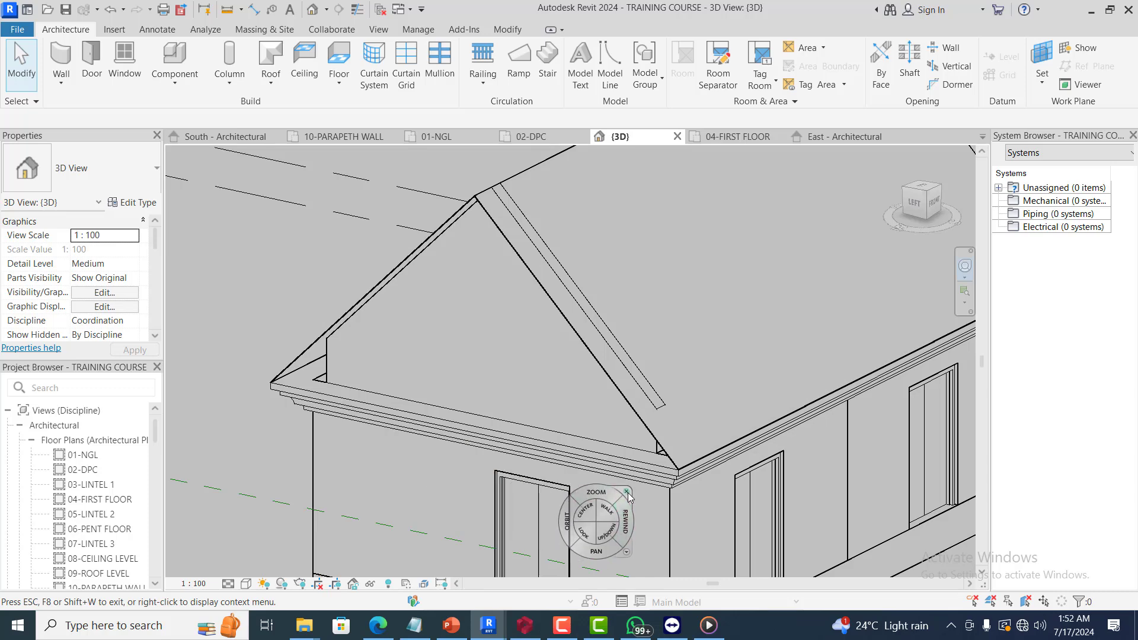
{"action": "left_click", "coordinate": [627, 492]}
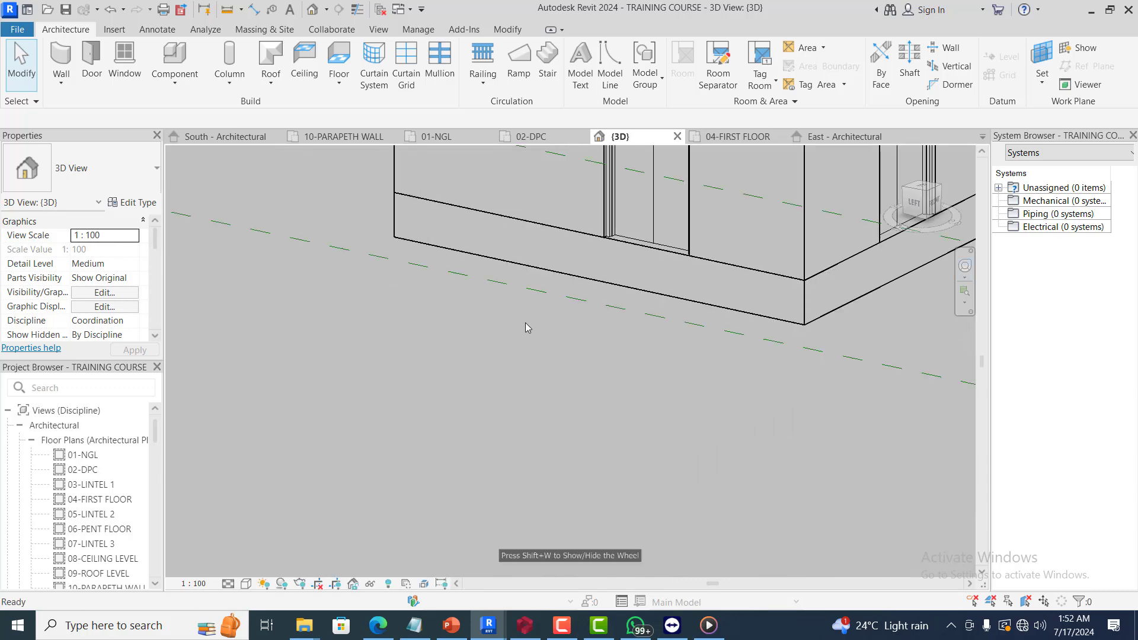
Edit the roof footprint so both short side boundary lines define the roof slope, and finish the sketch in the 04-FIRST FLOOR plan
{"action": "scroll", "coordinate": [453, 429], "scroll_direction": "down", "scroll_amount": 2}
{"action": "scroll", "coordinate": [453, 435], "scroll_direction": "down", "scroll_amount": 3}
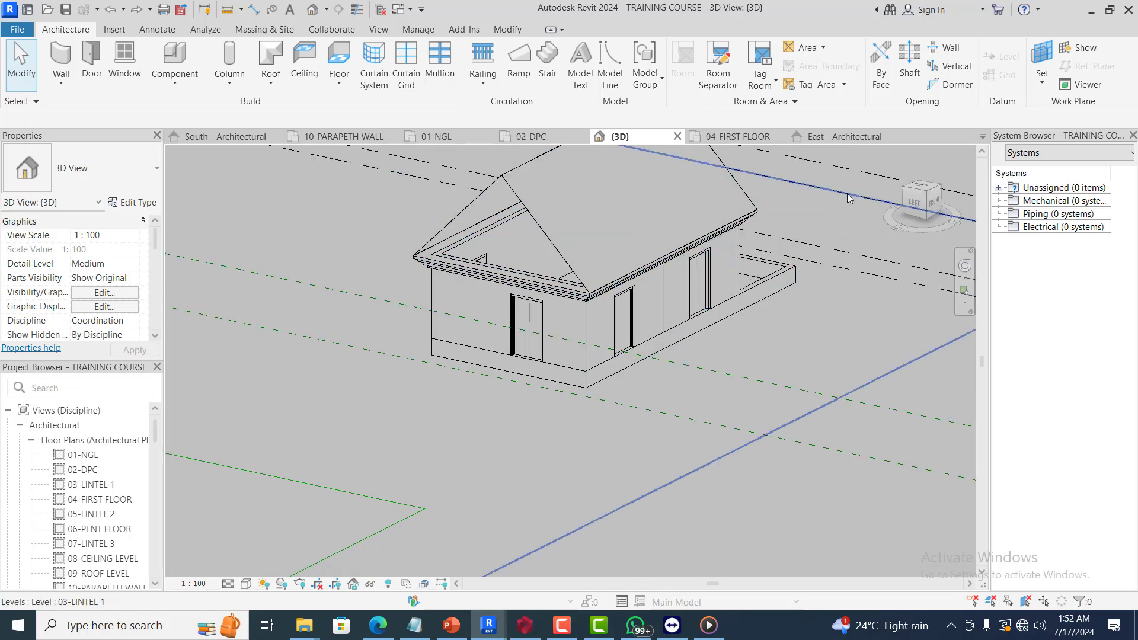
{"action": "double_click", "coordinate": [774, 194]}
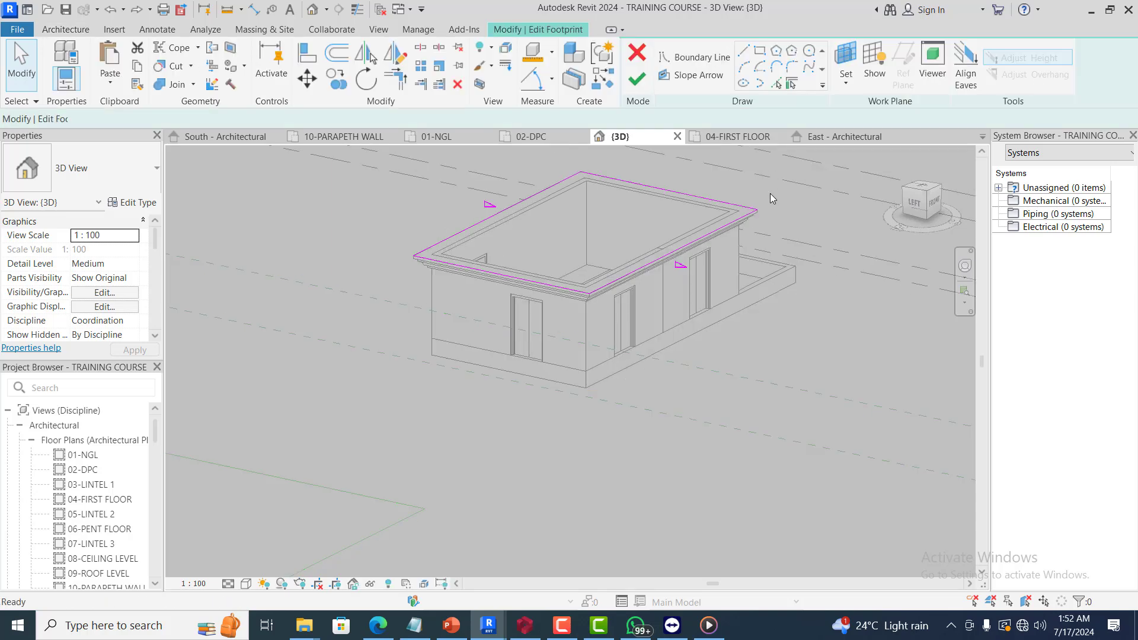
{"action": "left_click", "coordinate": [713, 138]}
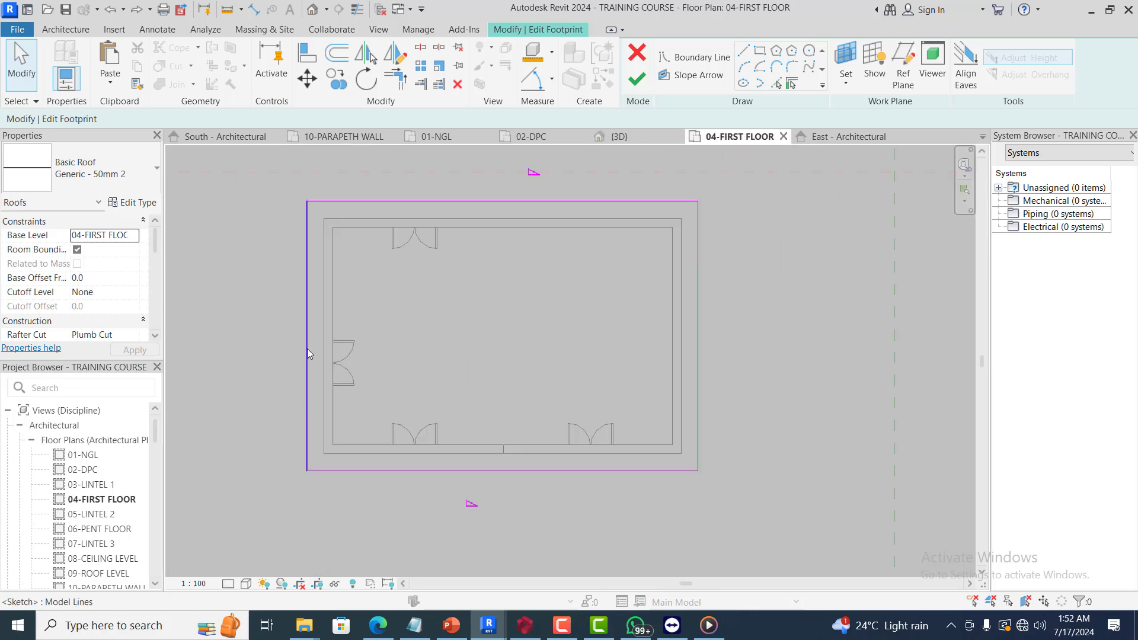
{"action": "left_click", "coordinate": [308, 350]}
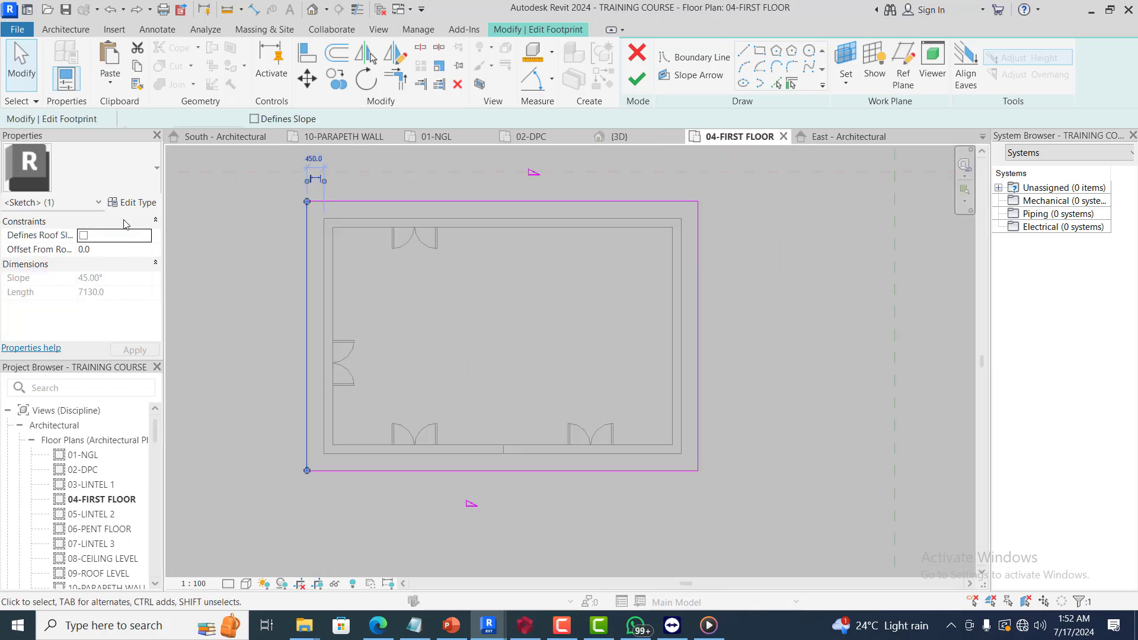
{"action": "left_click", "coordinate": [84, 235]}
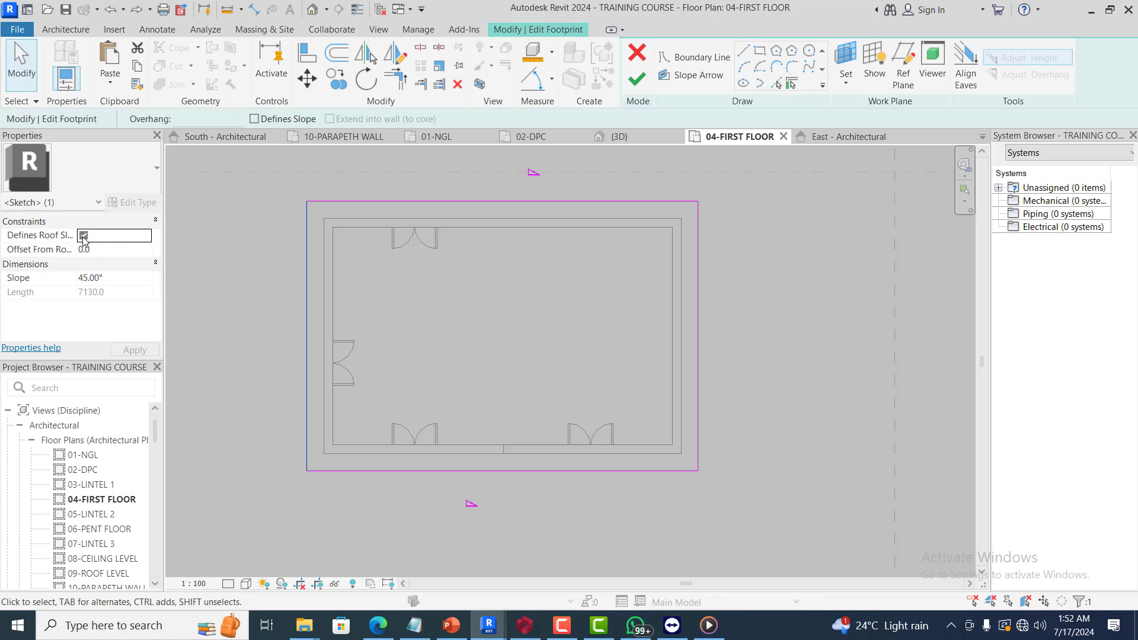
{"action": "left_click", "coordinate": [699, 317]}
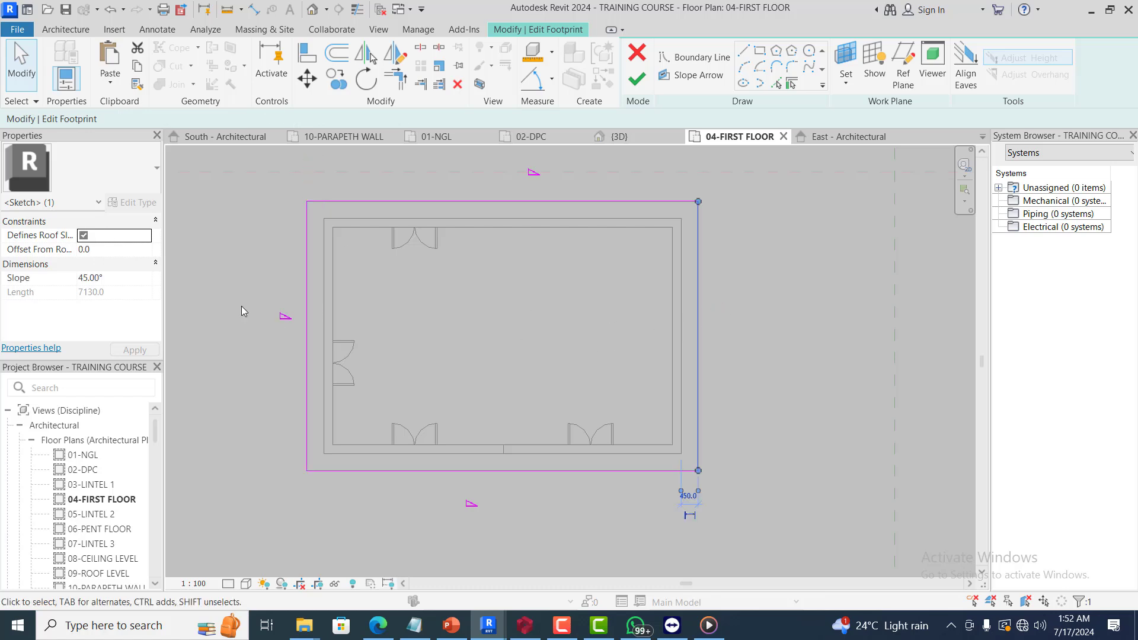
{"action": "left_click", "coordinate": [84, 236]}
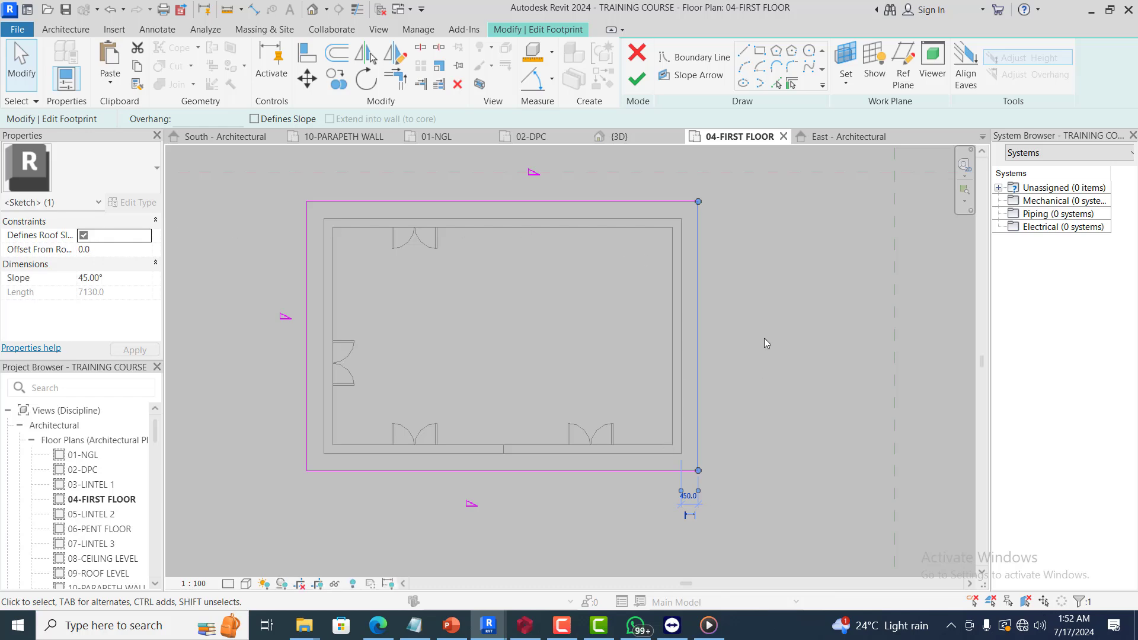
{"action": "left_click", "coordinate": [638, 81]}
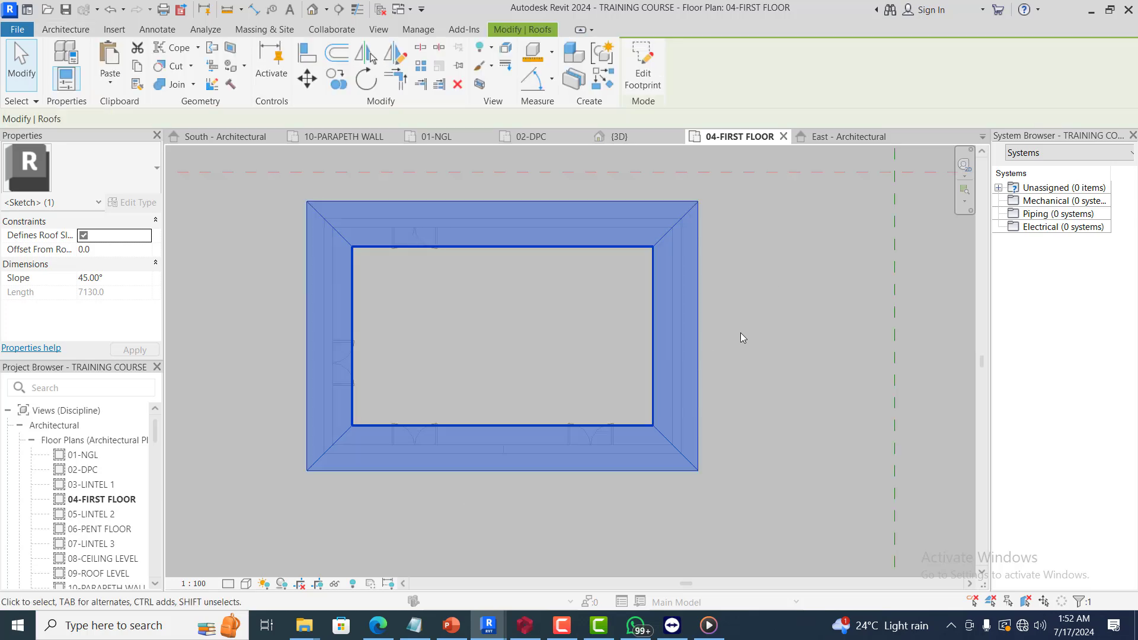
Examine the reshaped roof with its four sloping sides up close in the 3D view
{"action": "left_click", "coordinate": [618, 136]}
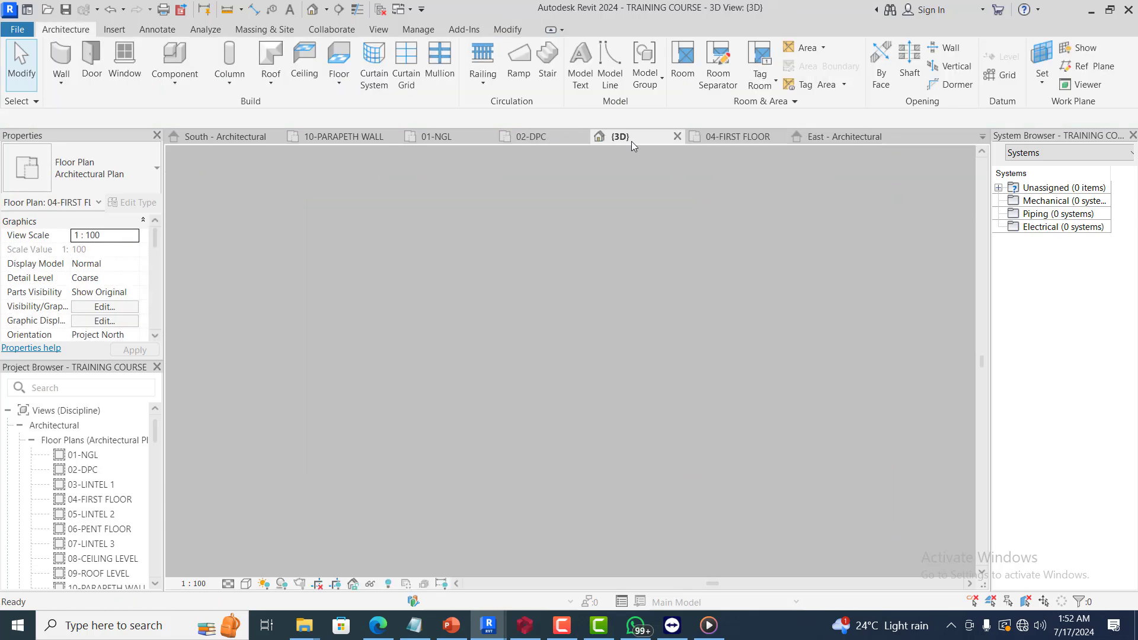
{"action": "scroll", "coordinate": [624, 407], "scroll_direction": "down", "scroll_amount": 2}
{"action": "scroll", "coordinate": [704, 320], "scroll_direction": "up", "scroll_amount": 3}
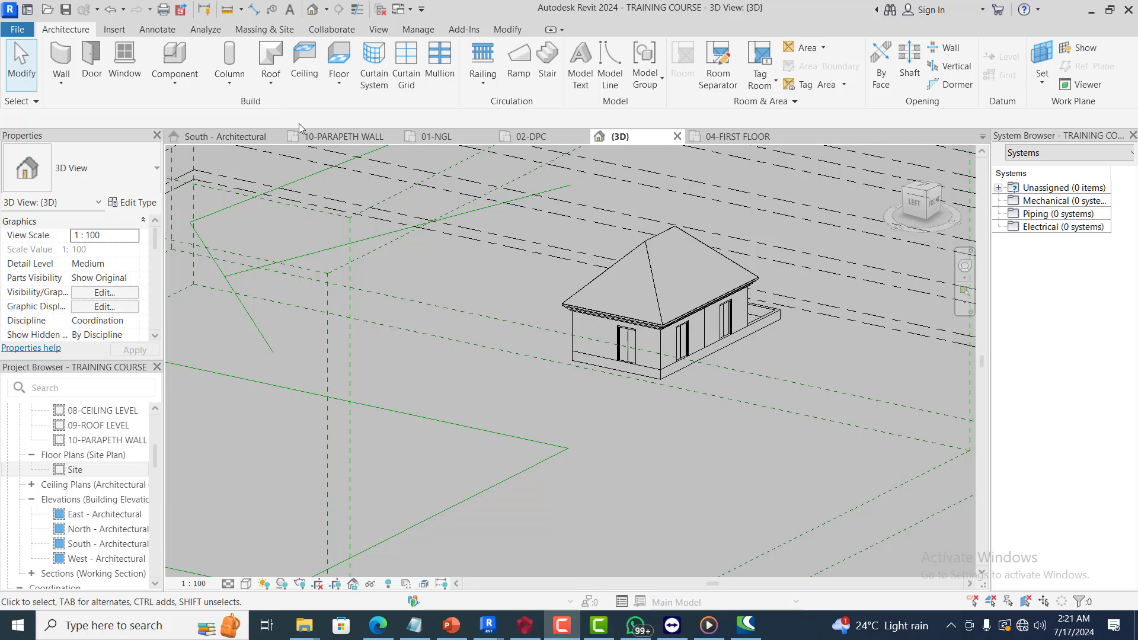
{"action": "scroll", "coordinate": [674, 264], "scroll_direction": "up", "scroll_amount": 5}
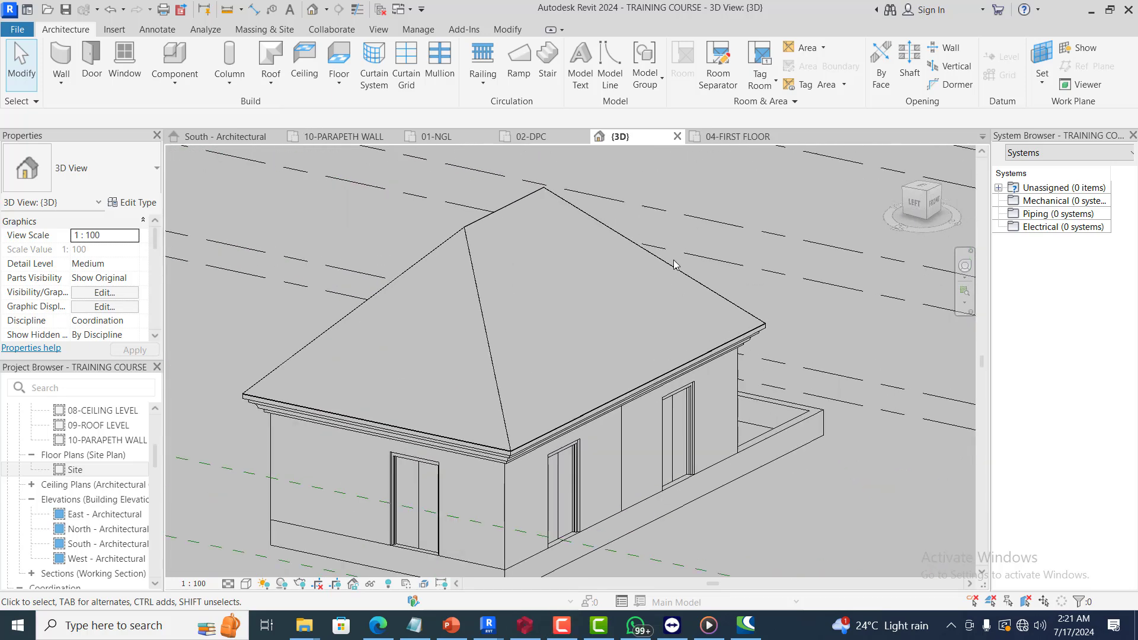
{"action": "scroll", "coordinate": [694, 219], "scroll_direction": "up", "scroll_amount": 3}
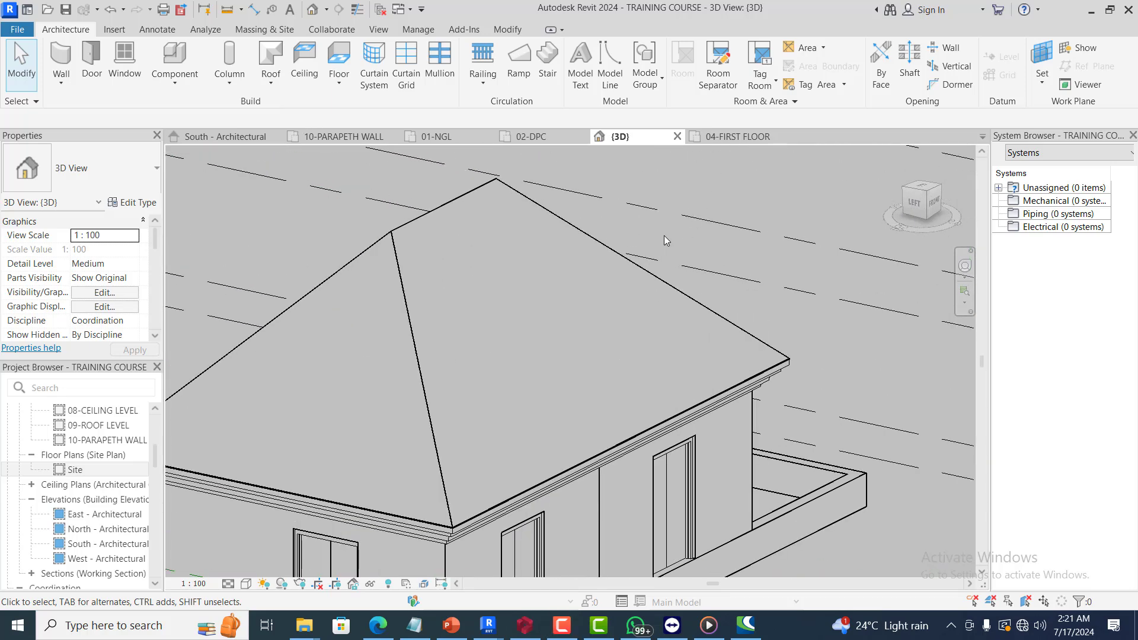
Open the Site floor plan and examine the hip roof's ridge and hip lines from above
{"action": "left_click", "coordinate": [734, 136]}
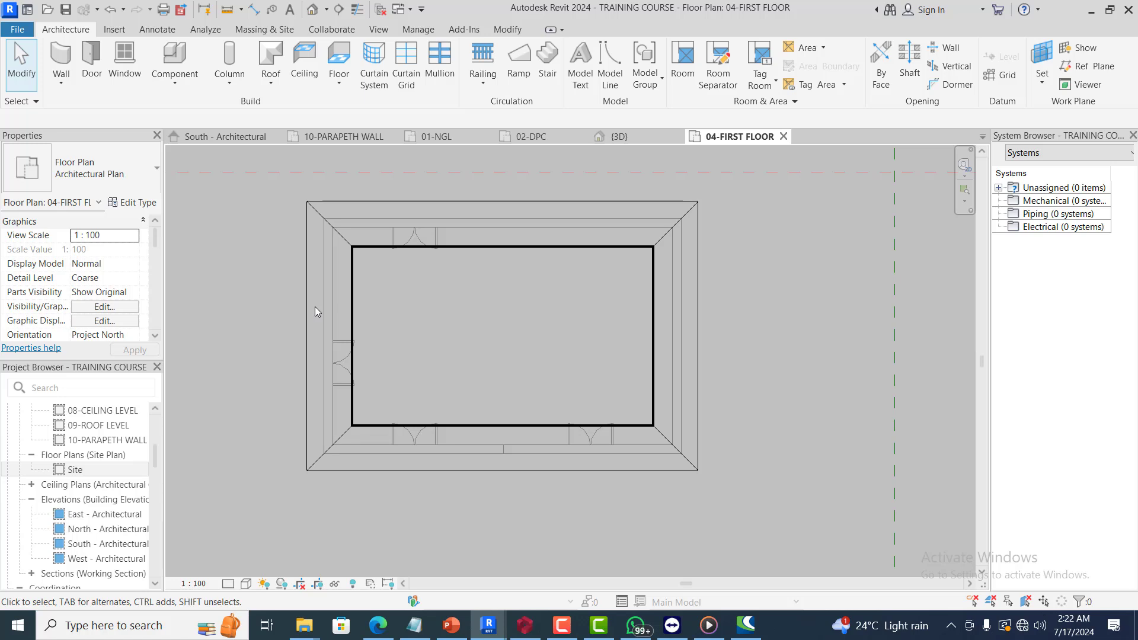
{"action": "scroll", "coordinate": [110, 477], "scroll_direction": "down", "scroll_amount": 3}
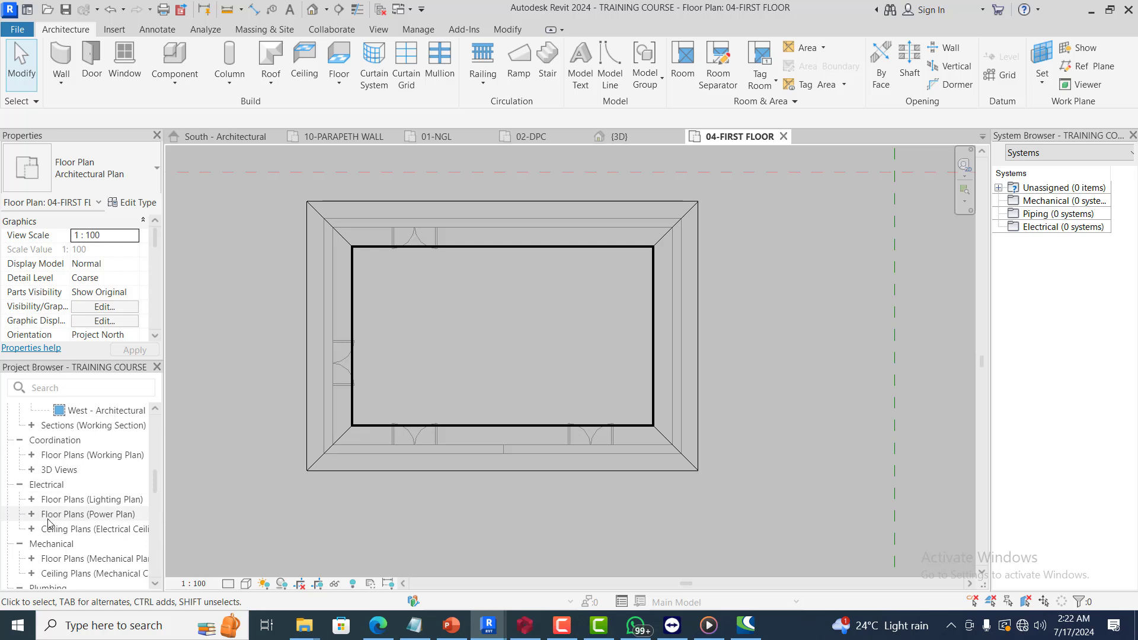
{"action": "scroll", "coordinate": [92, 486], "scroll_direction": "down", "scroll_amount": 1}
{"action": "scroll", "coordinate": [95, 480], "scroll_direction": "up", "scroll_amount": 6}
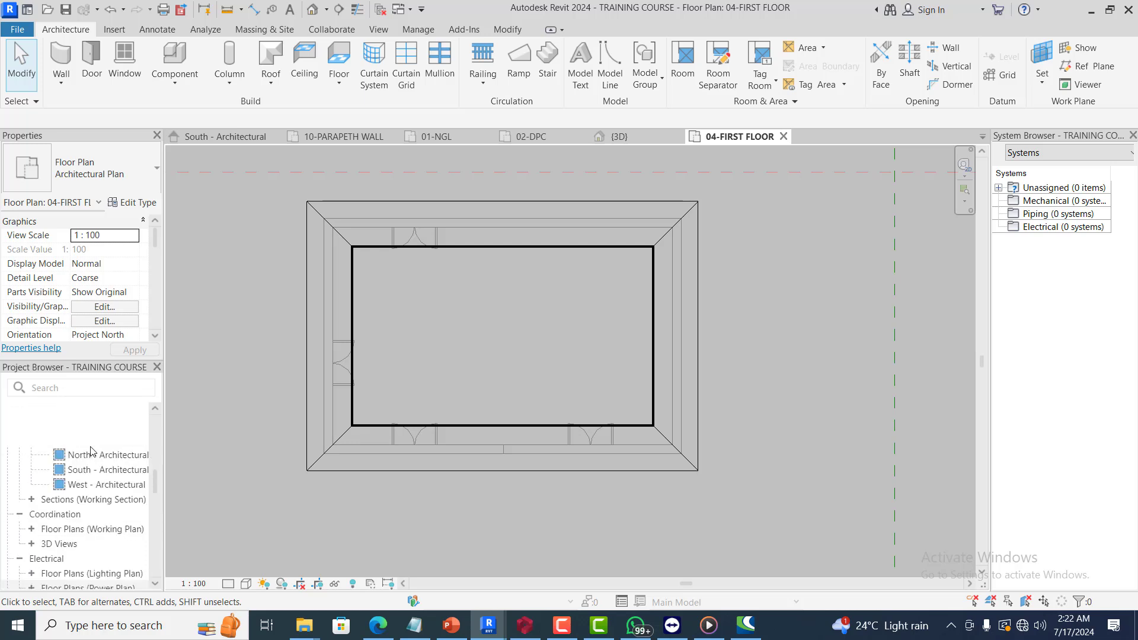
{"action": "scroll", "coordinate": [104, 473], "scroll_direction": "up", "scroll_amount": 2}
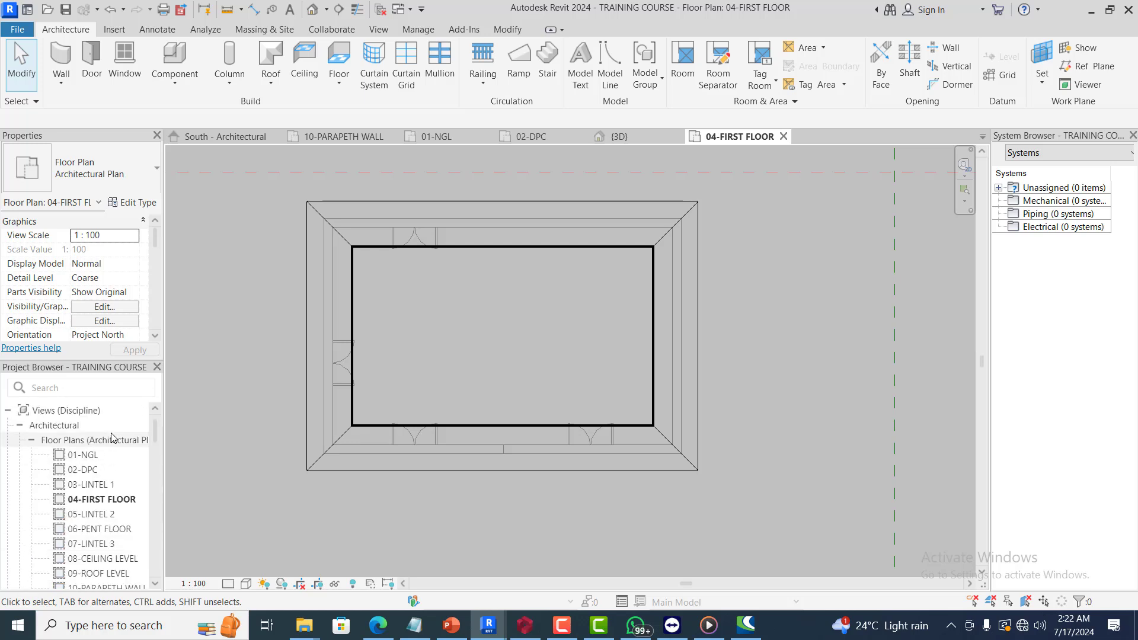
{"action": "scroll", "coordinate": [119, 474], "scroll_direction": "down", "scroll_amount": 8}
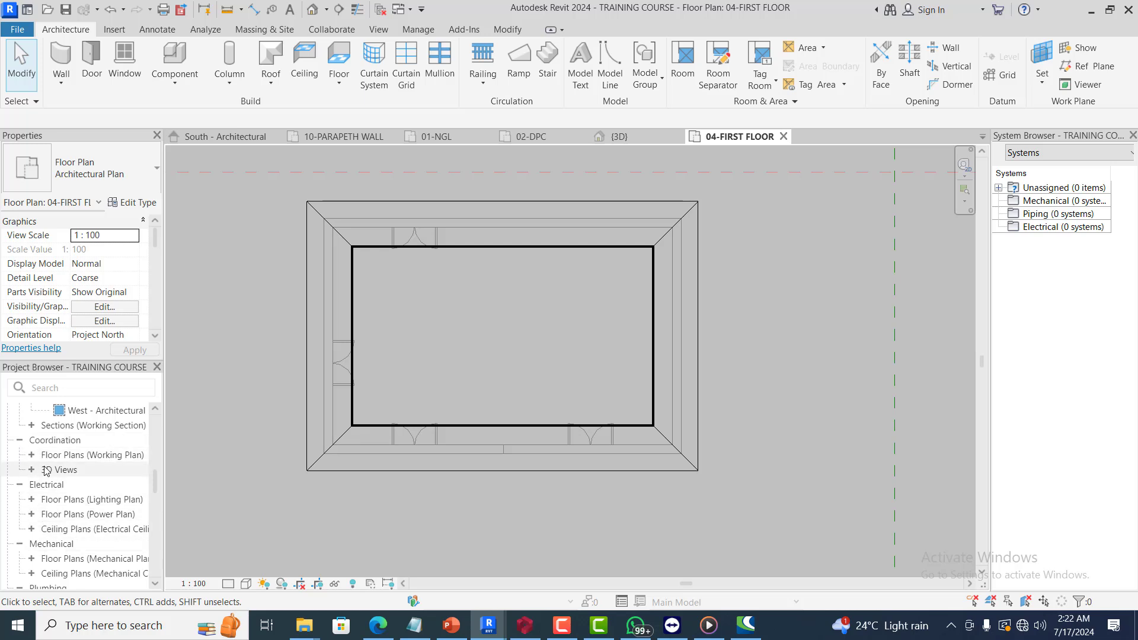
{"action": "scroll", "coordinate": [43, 469], "scroll_direction": "up", "scroll_amount": 3}
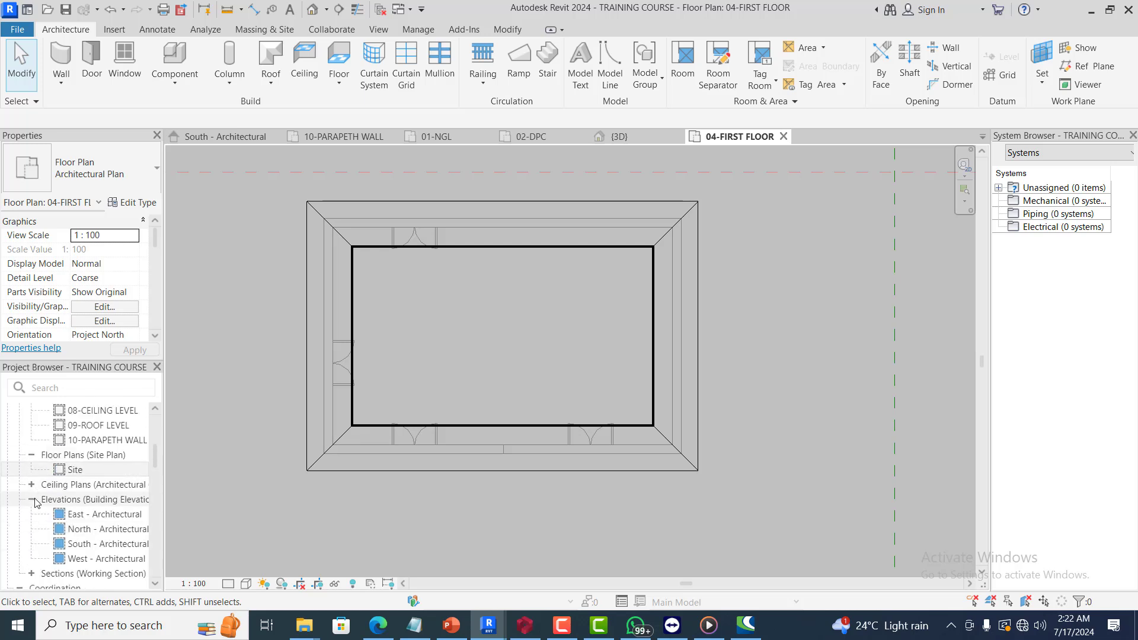
{"action": "left_click", "coordinate": [77, 470]}
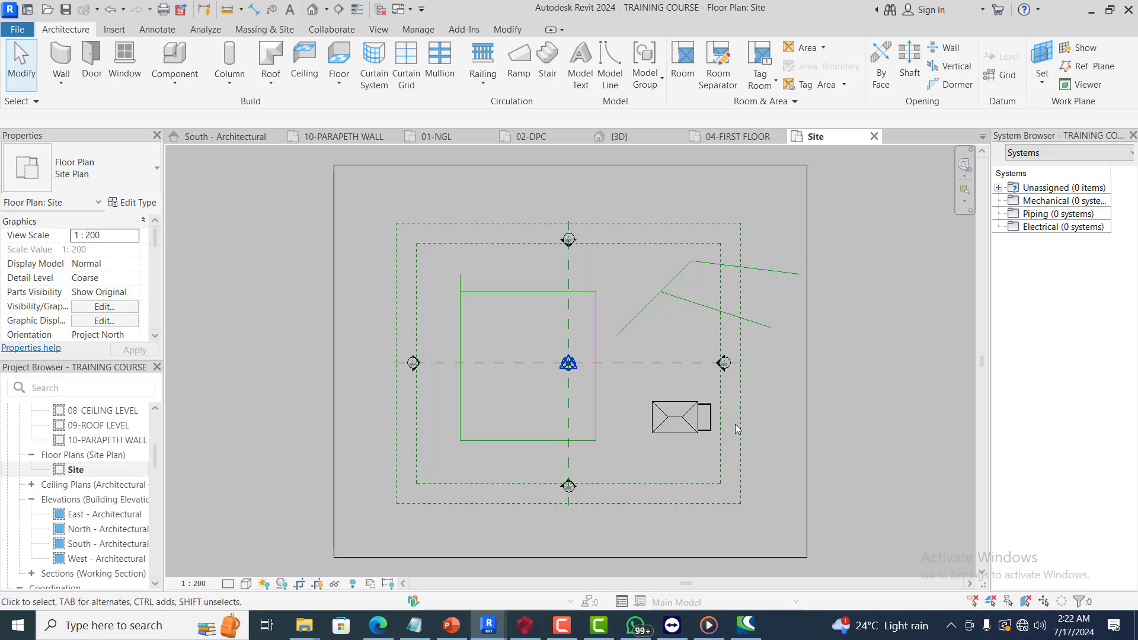
{"action": "scroll", "coordinate": [737, 429], "scroll_direction": "up", "scroll_amount": 6}
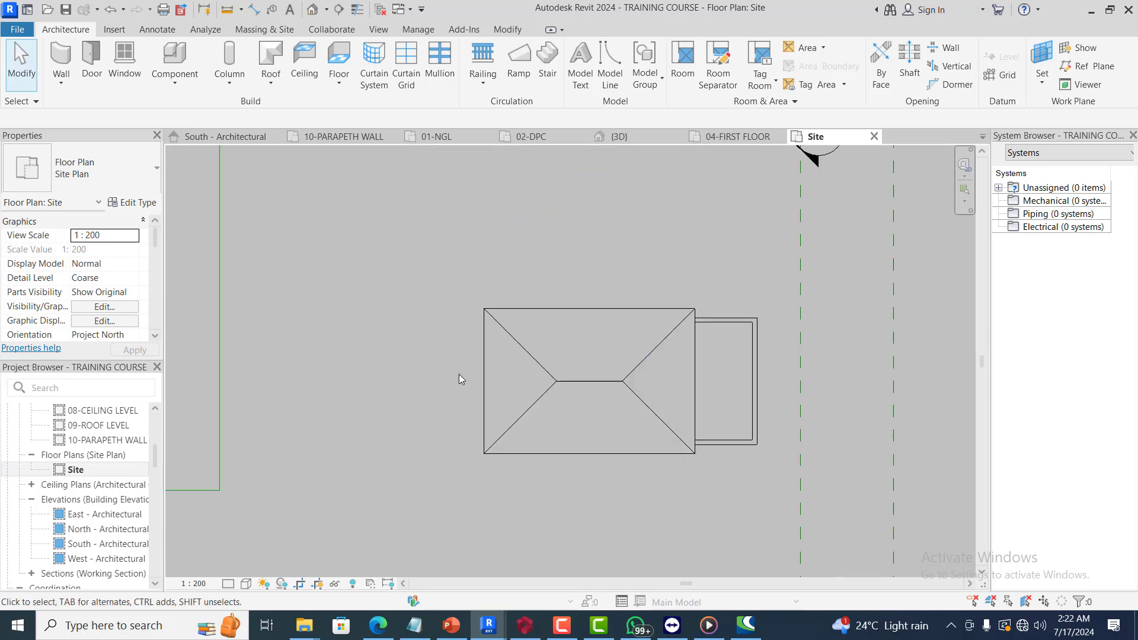
{"action": "scroll", "coordinate": [613, 426], "scroll_direction": "up", "scroll_amount": 4}
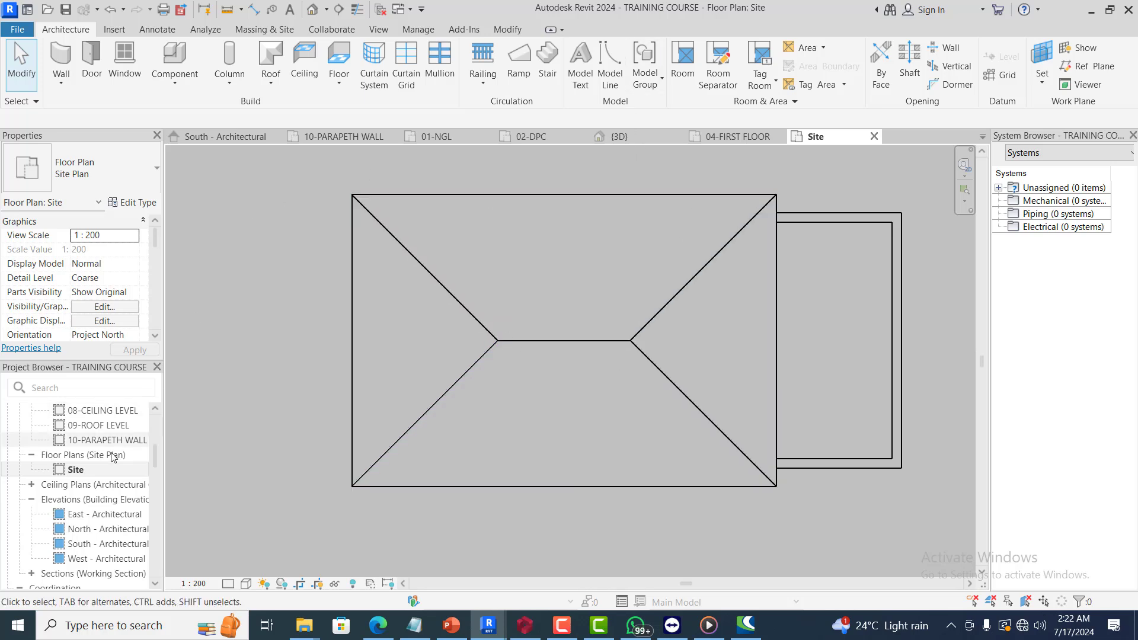
Open the East - Architectural elevation and frame the hip roof above the stepped moulding
{"action": "scroll", "coordinate": [108, 476], "scroll_direction": "up", "scroll_amount": 2}
{"action": "scroll", "coordinate": [108, 476], "scroll_direction": "up", "scroll_amount": 2}
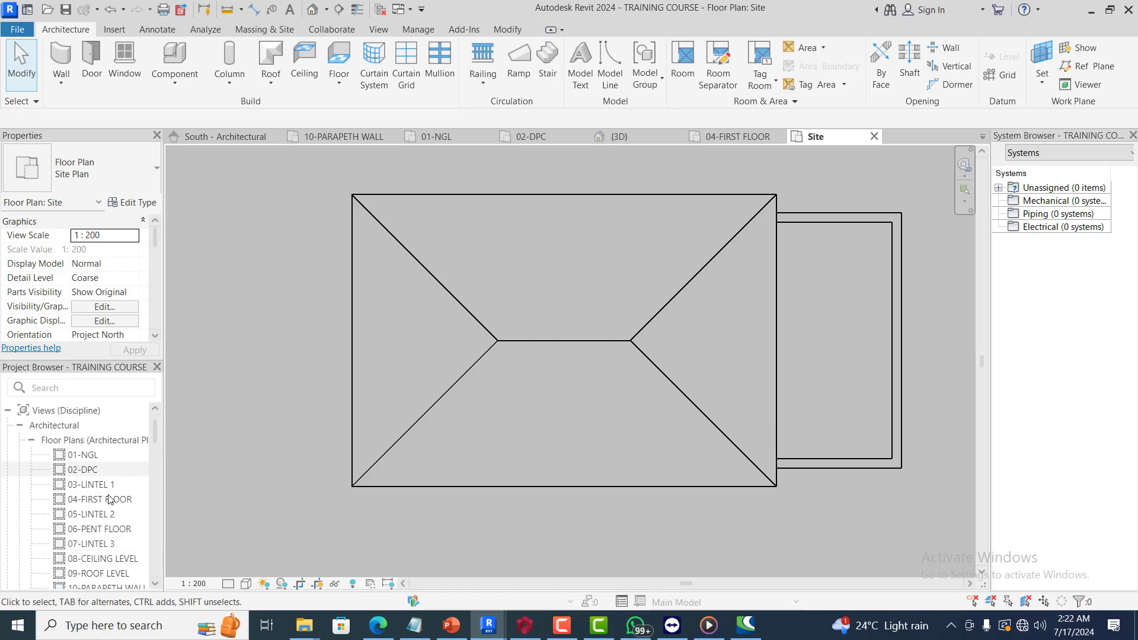
{"action": "scroll", "coordinate": [101, 510], "scroll_direction": "down", "scroll_amount": 4}
{"action": "scroll", "coordinate": [104, 517], "scroll_direction": "down", "scroll_amount": 4}
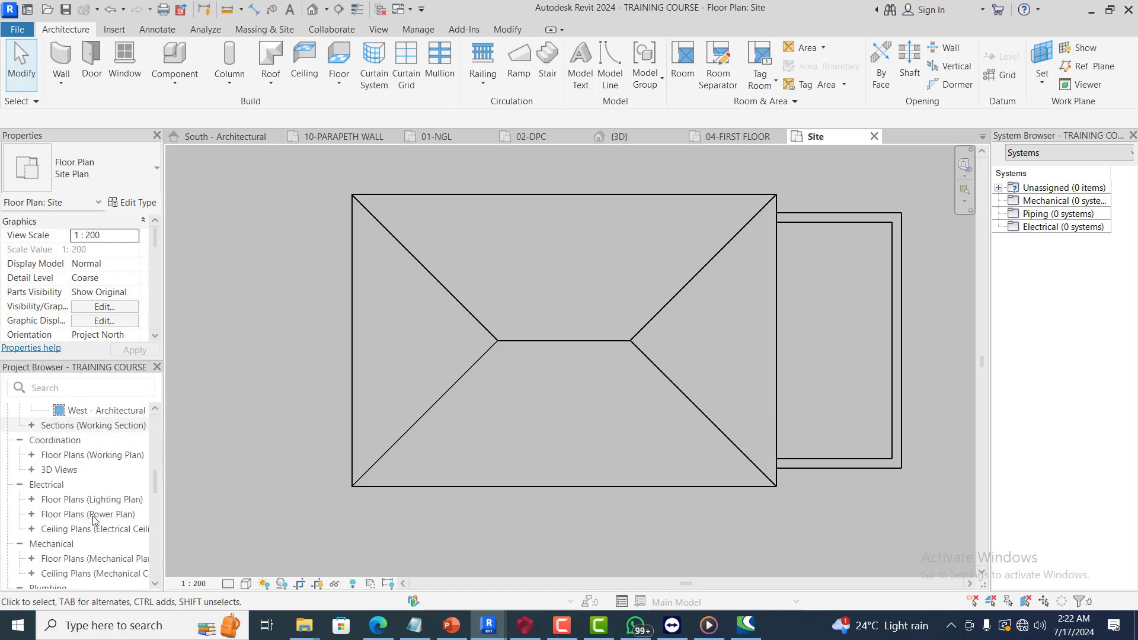
{"action": "scroll", "coordinate": [98, 463], "scroll_direction": "up", "scroll_amount": 2}
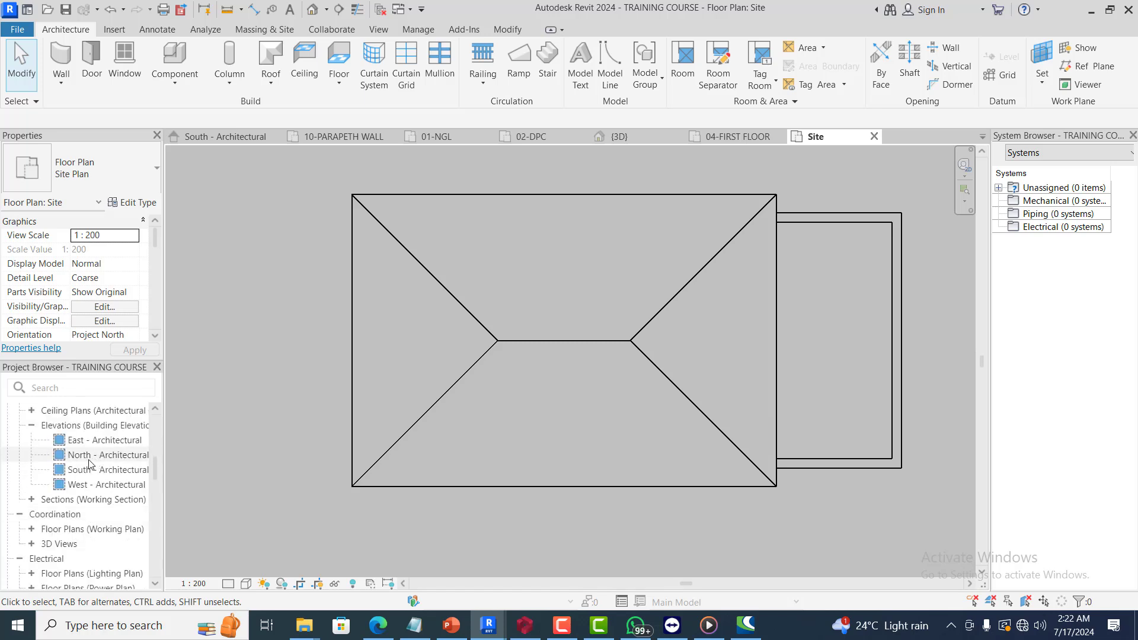
{"action": "left_click", "coordinate": [90, 445]}
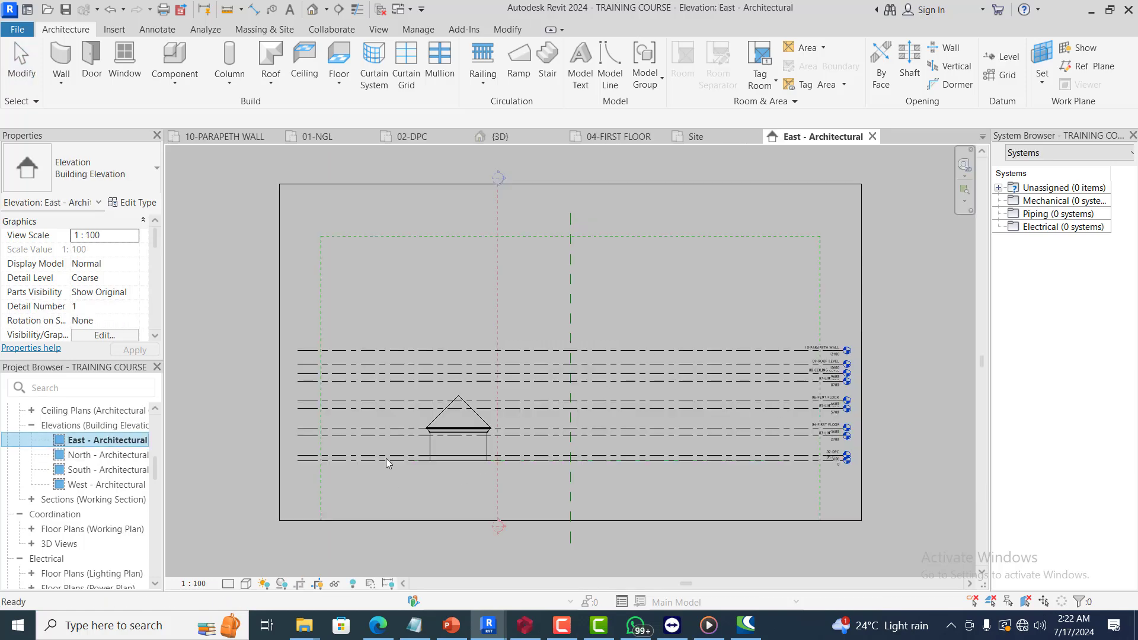
{"action": "scroll", "coordinate": [386, 463], "scroll_direction": "up", "scroll_amount": 5}
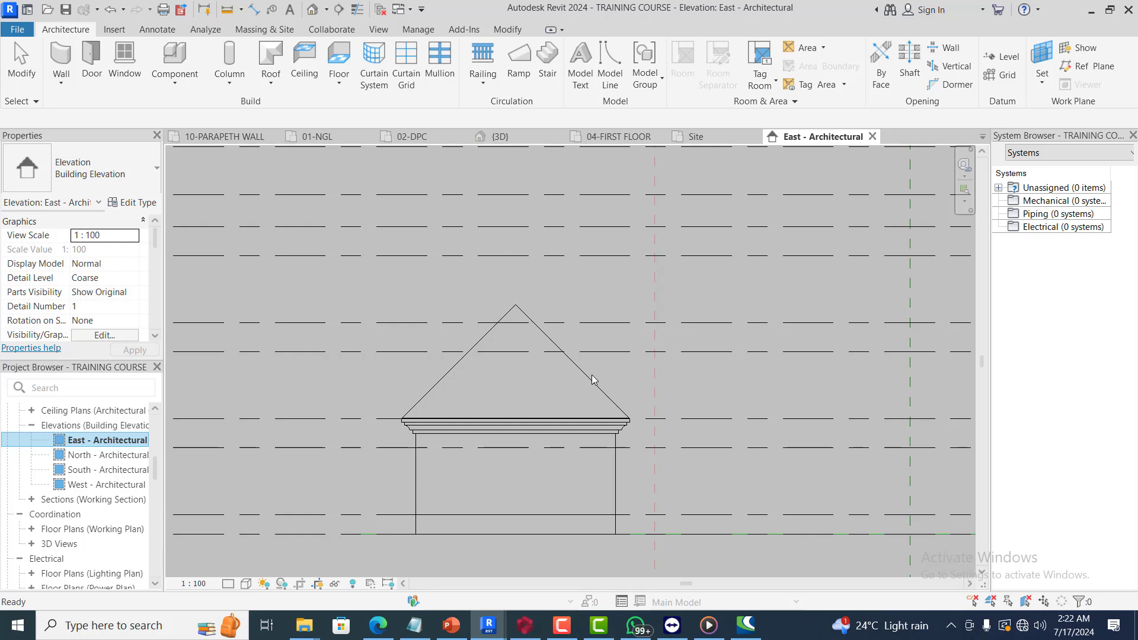
{"action": "scroll", "coordinate": [533, 359], "scroll_direction": "up", "scroll_amount": 2}
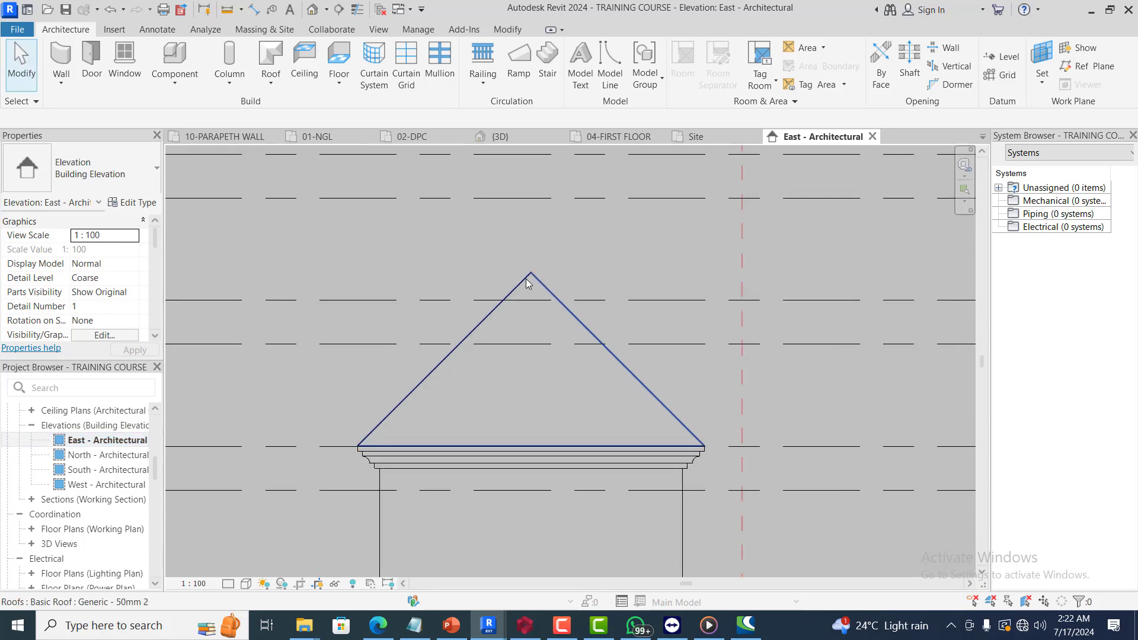
{"action": "scroll", "coordinate": [526, 282], "scroll_direction": "up", "scroll_amount": 1}
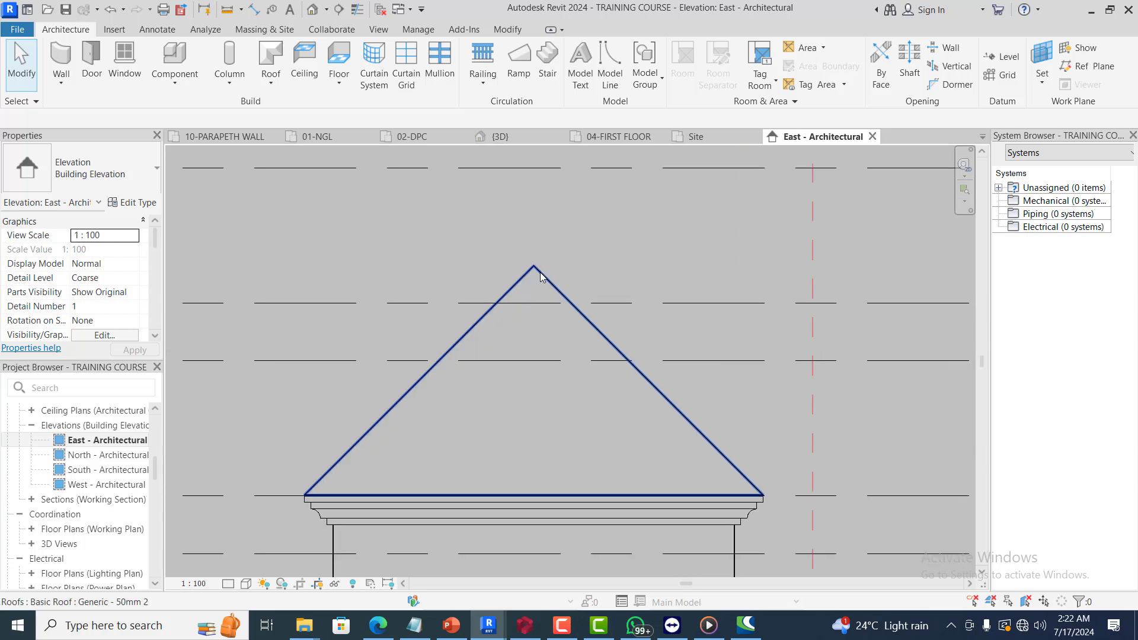
Copy the hip roof straight up about 4600 mm above the original in the East - Architectural elevation
{"action": "left_click", "coordinate": [535, 269]}
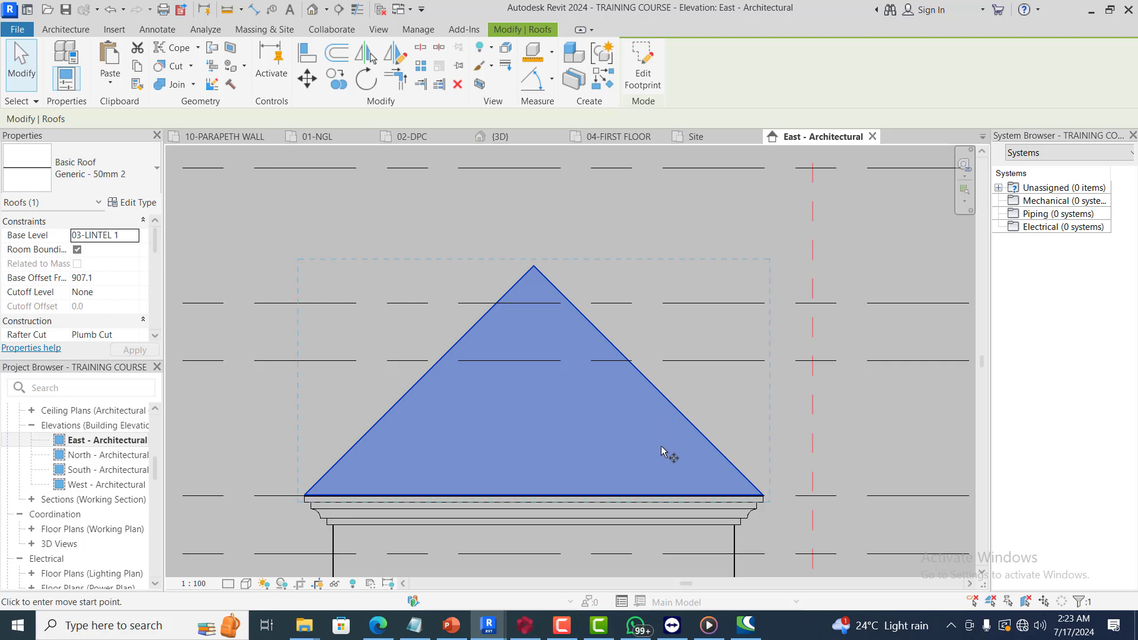
{"action": "key", "text": "c"}
{"action": "key", "text": "o"}
{"action": "scroll", "coordinate": [661, 447], "scroll_direction": "down", "scroll_amount": 2}
{"action": "left_click", "coordinate": [728, 478]}
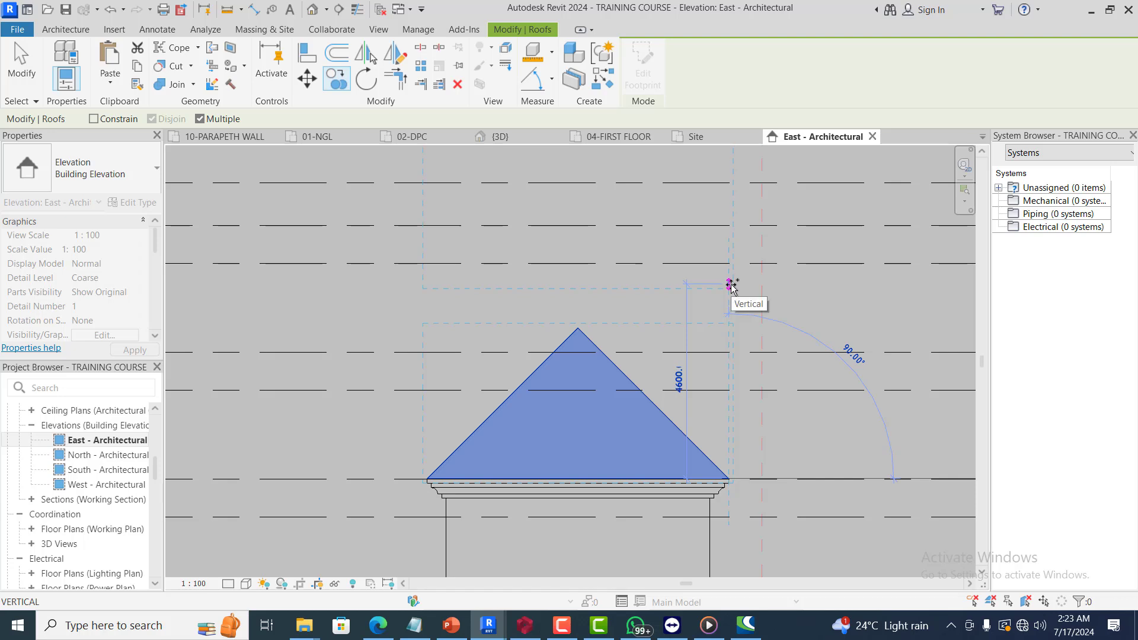
{"action": "left_click", "coordinate": [730, 285]}
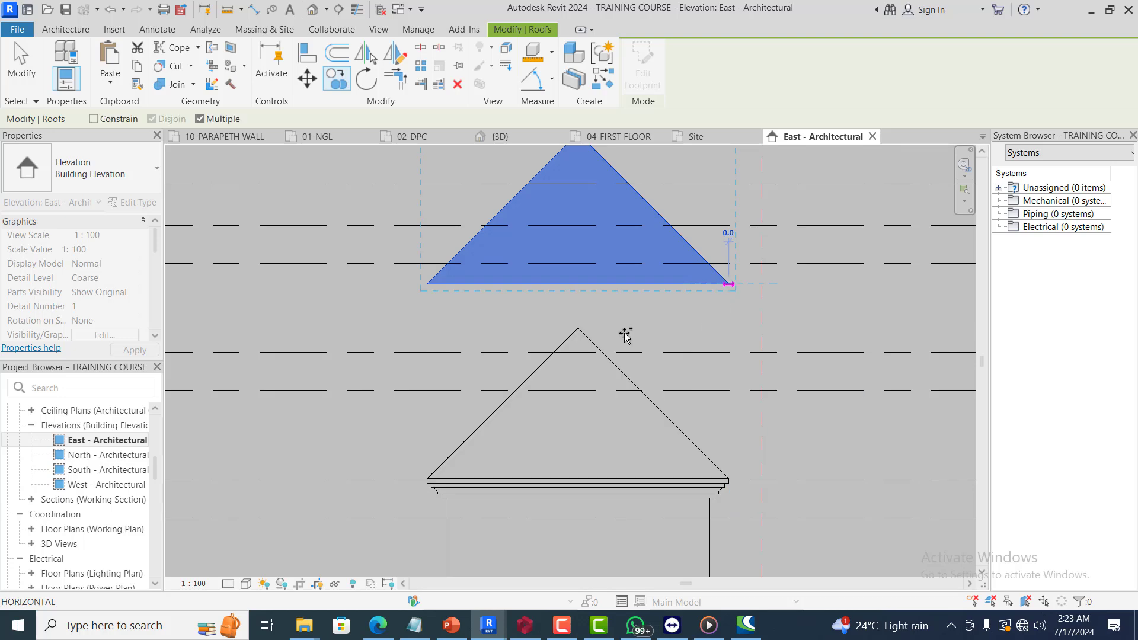
{"action": "left_click", "coordinate": [20, 56]}
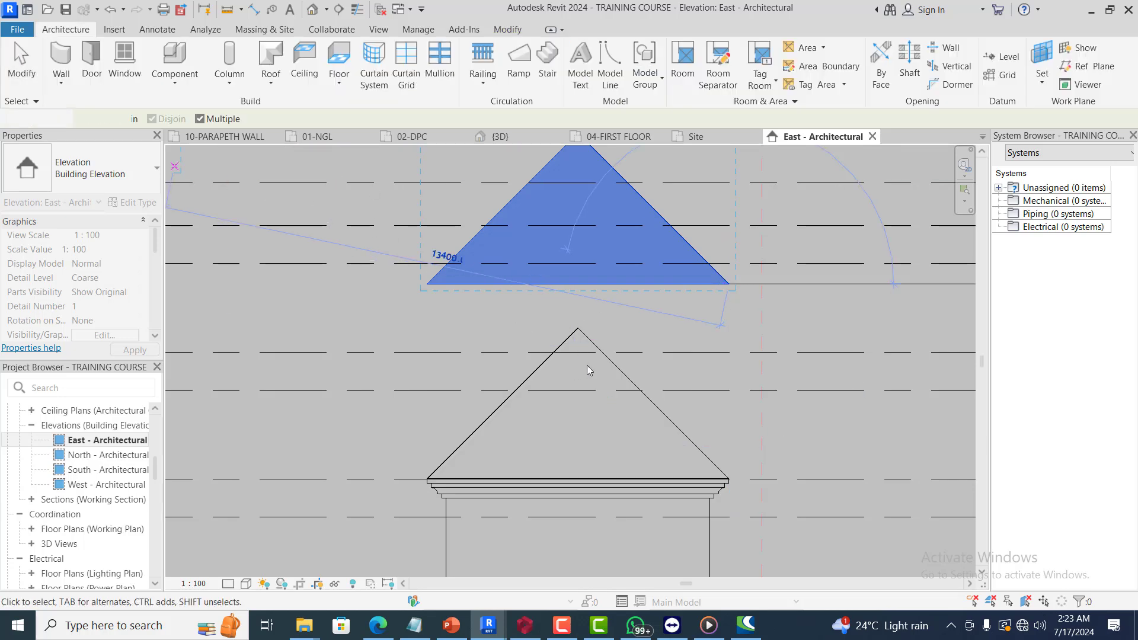
{"action": "left_click", "coordinate": [662, 213]}
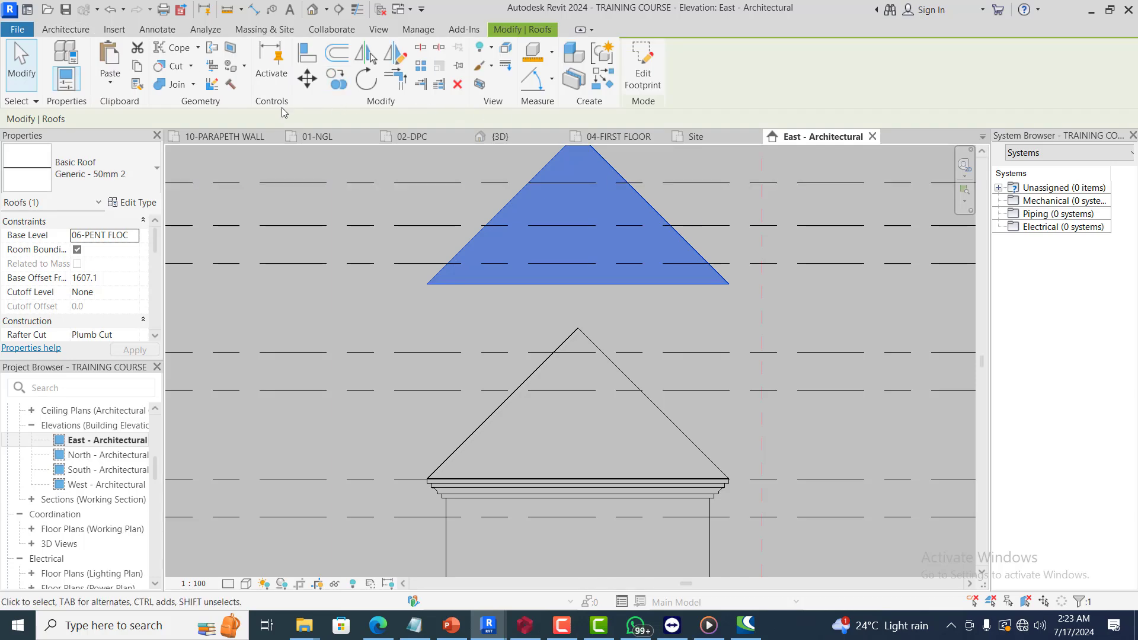
{"action": "left_click", "coordinate": [63, 30]}
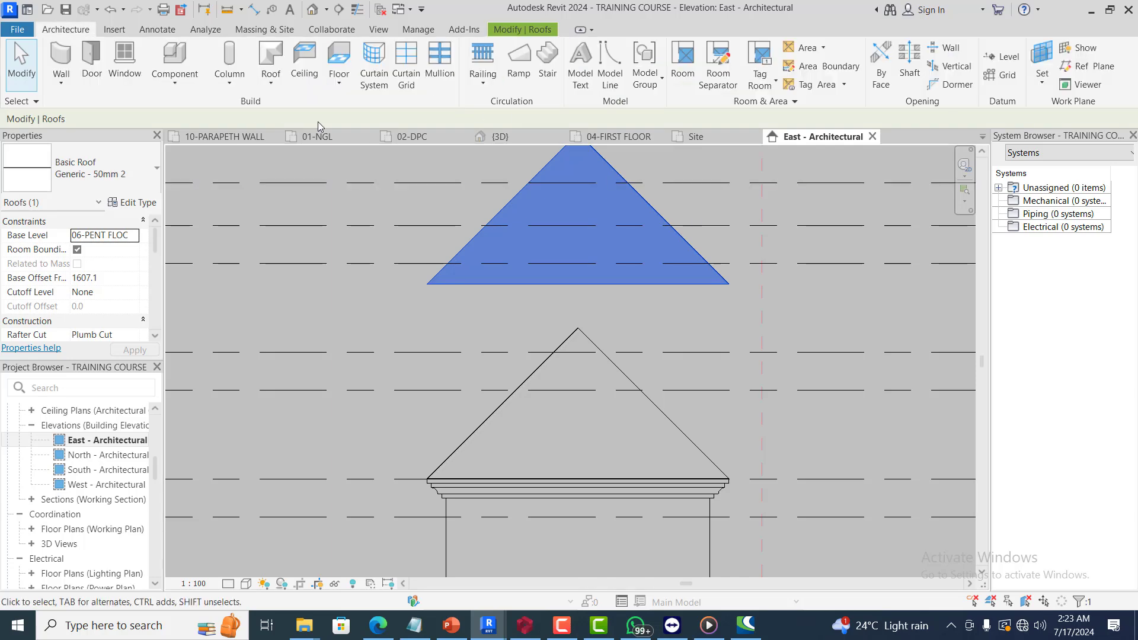
{"action": "left_click", "coordinate": [703, 201]}
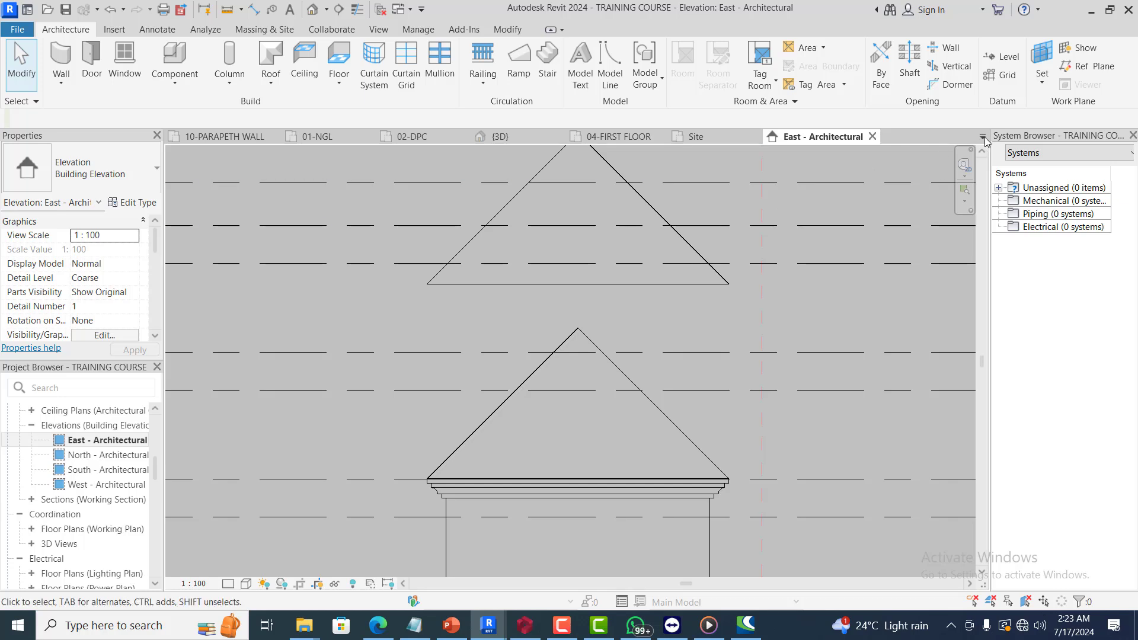
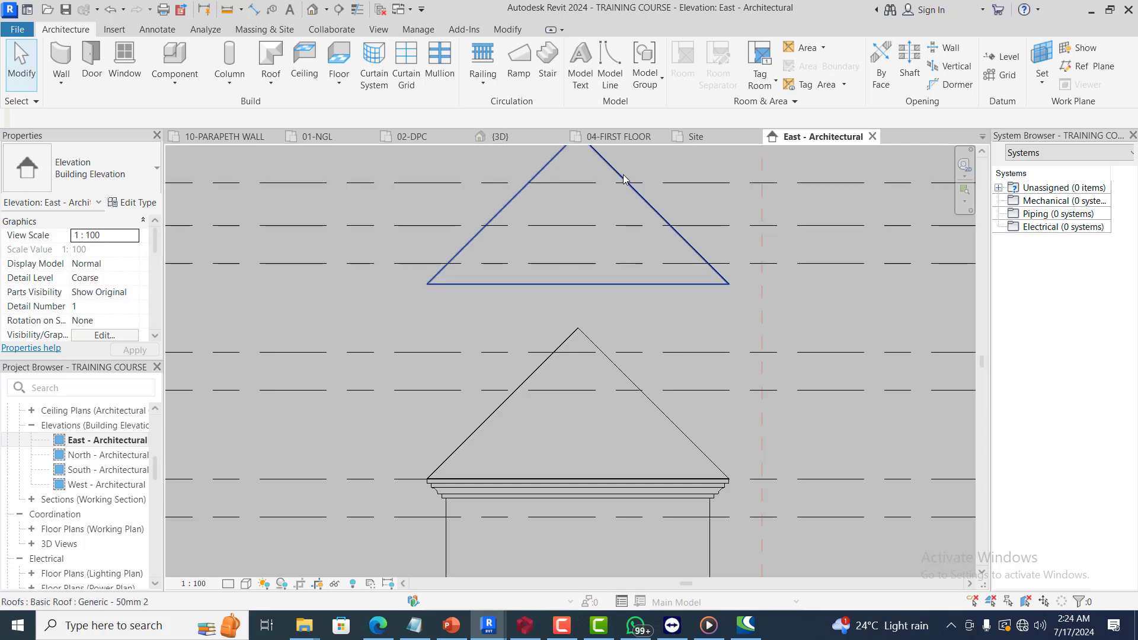
Start a vertical opening on the upper copied roof through the 04-FIRST FLOOR plan, and continue its boundary sketch in the Site plan
{"action": "left_click", "coordinate": [950, 70]}
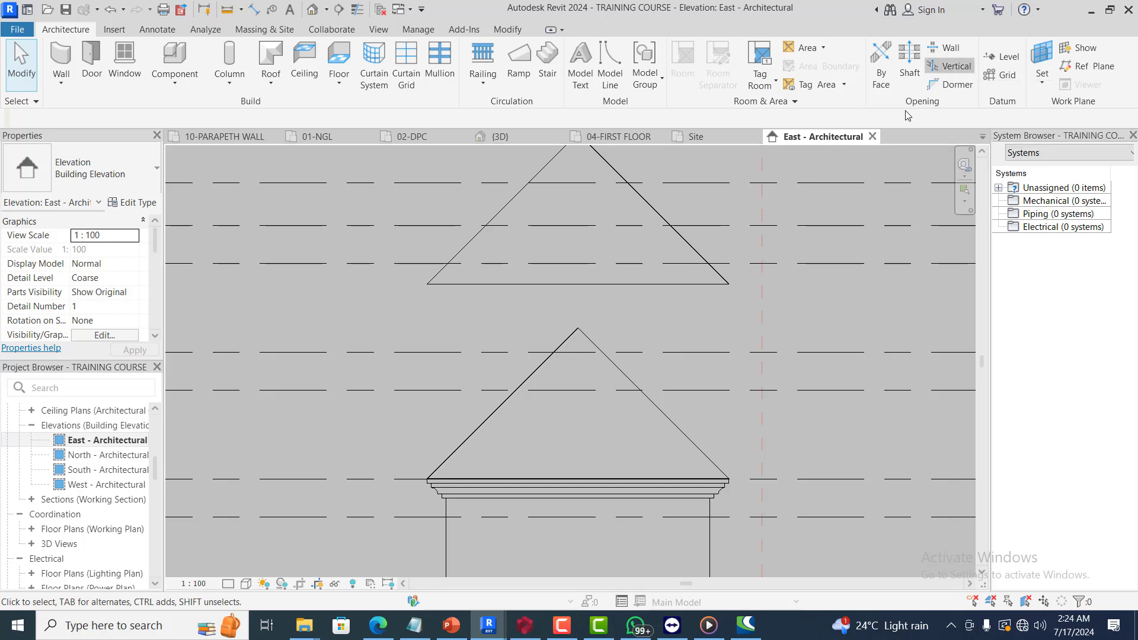
{"action": "left_click", "coordinate": [648, 196]}
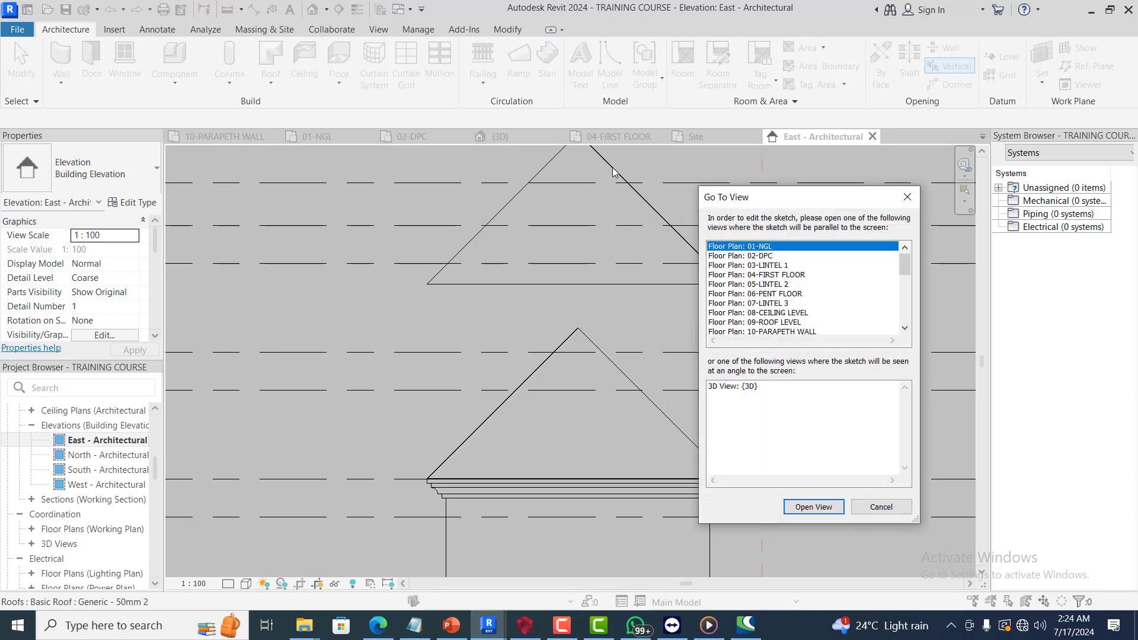
{"action": "left_click", "coordinate": [793, 274]}
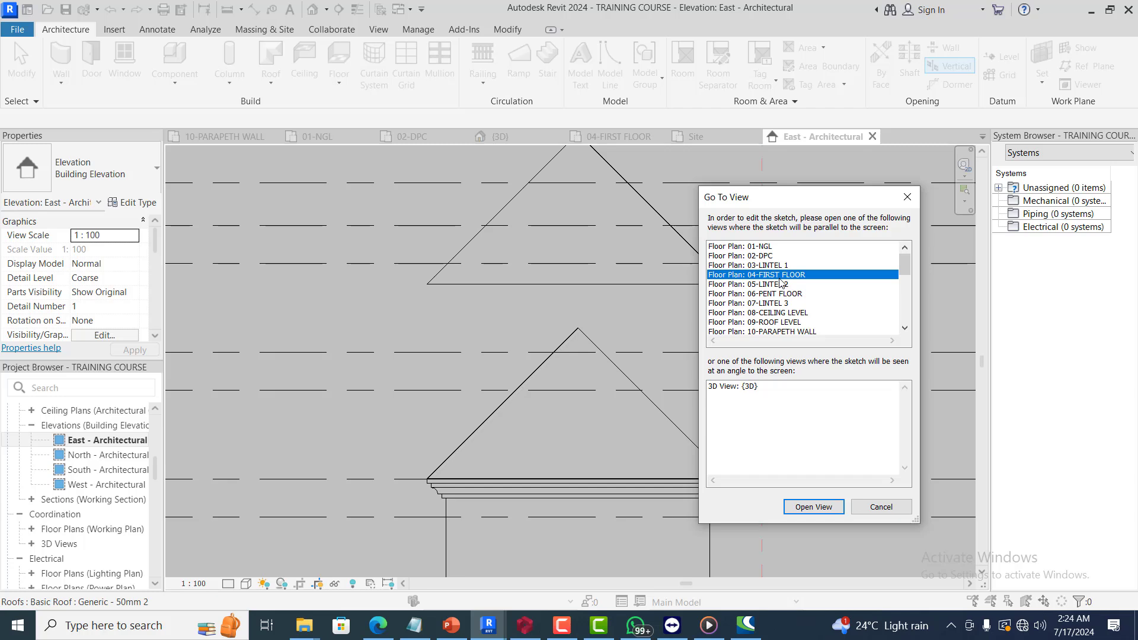
{"action": "left_click", "coordinate": [814, 507]}
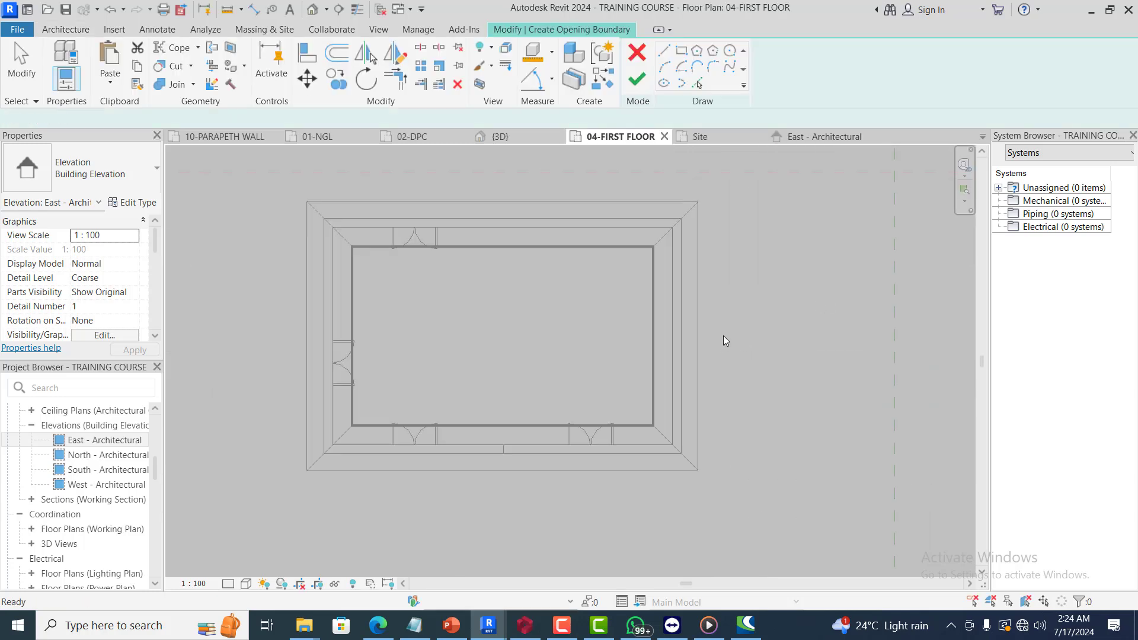
{"action": "left_click", "coordinate": [730, 137]}
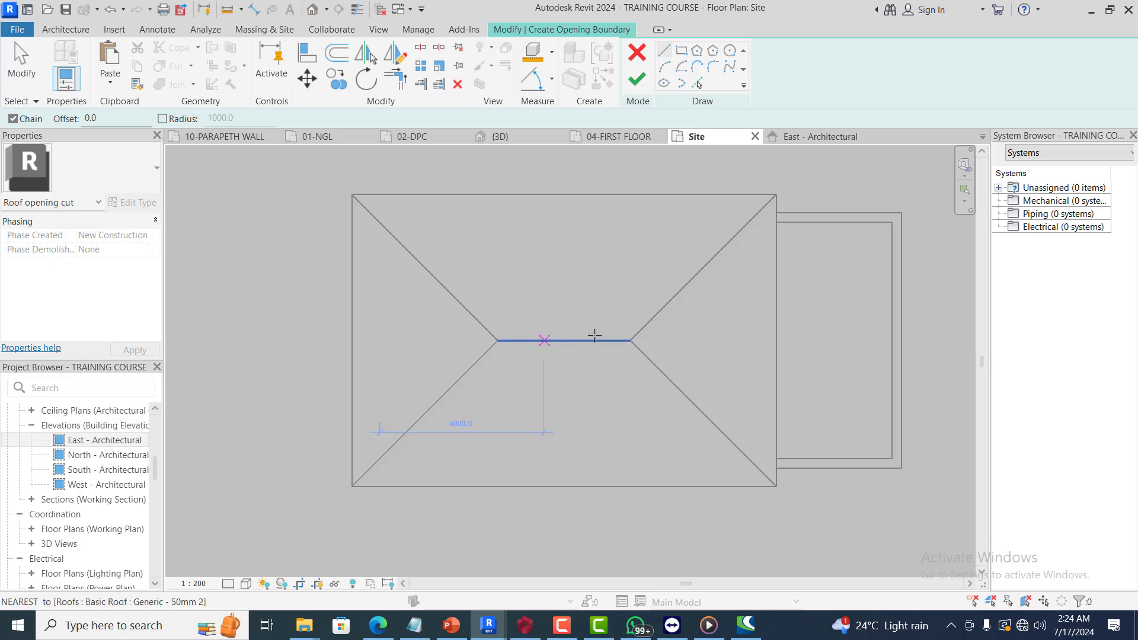
Create opening boundary lines offset 100 mm to both sides of the two left hips and the ridge by picking the roof edges
{"action": "left_click", "coordinate": [670, 68]}
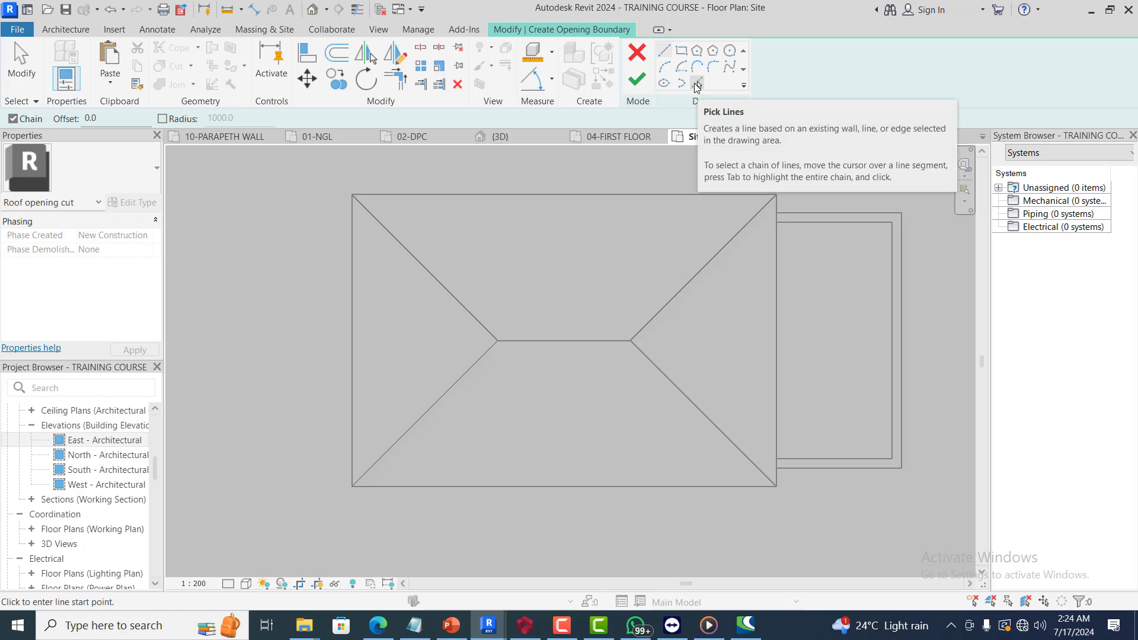
{"action": "left_click", "coordinate": [696, 84]}
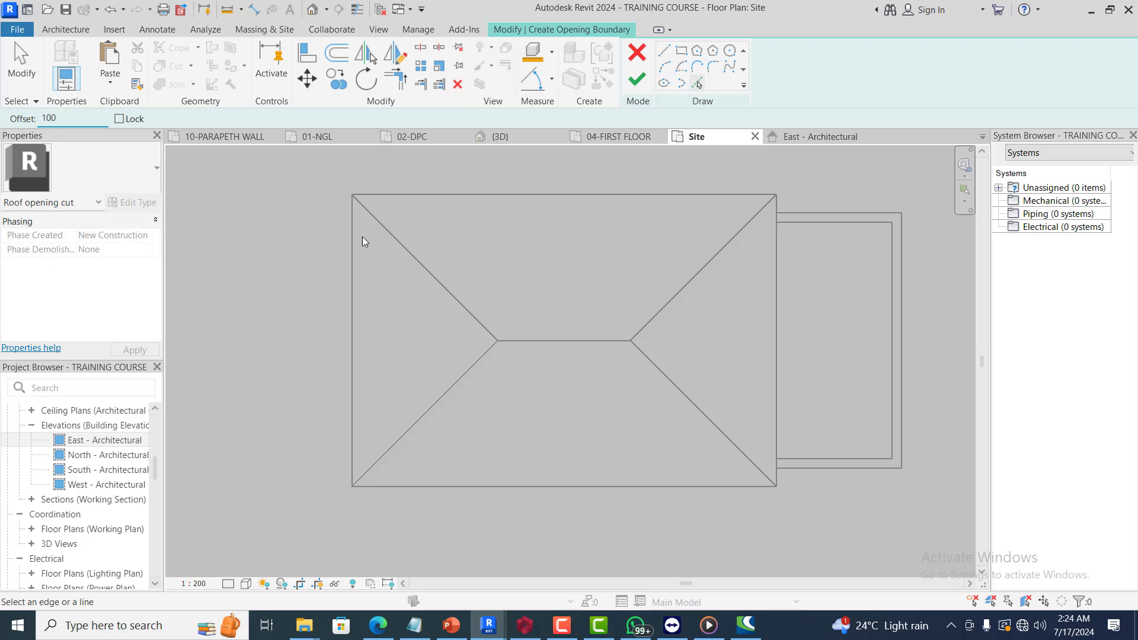
{"action": "left_click", "coordinate": [461, 308]}
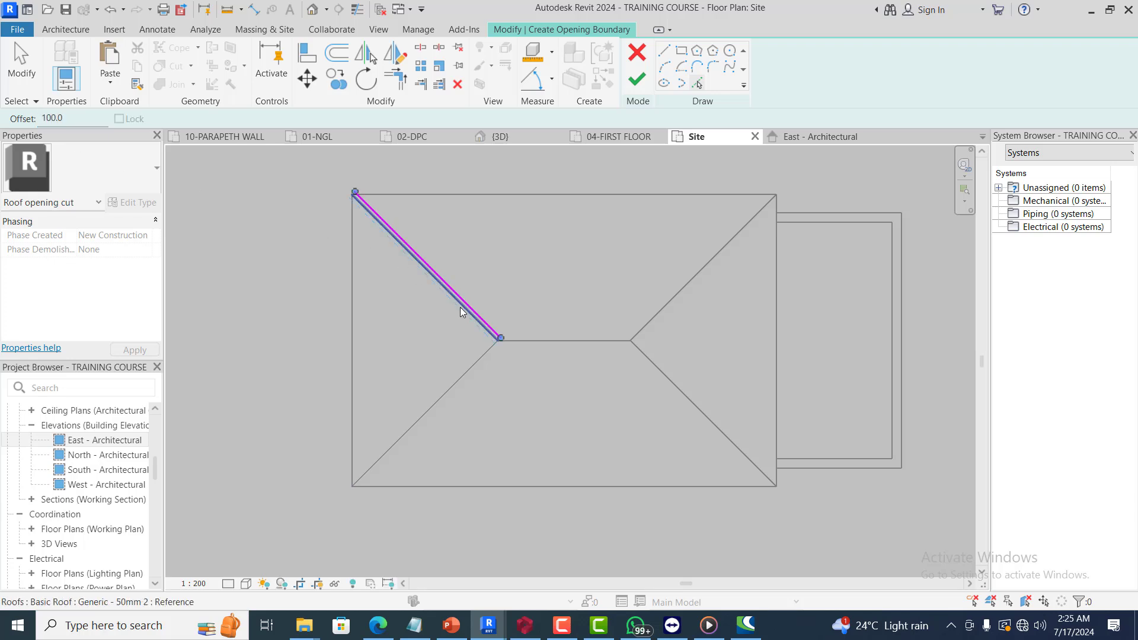
{"action": "left_click", "coordinate": [479, 360]}
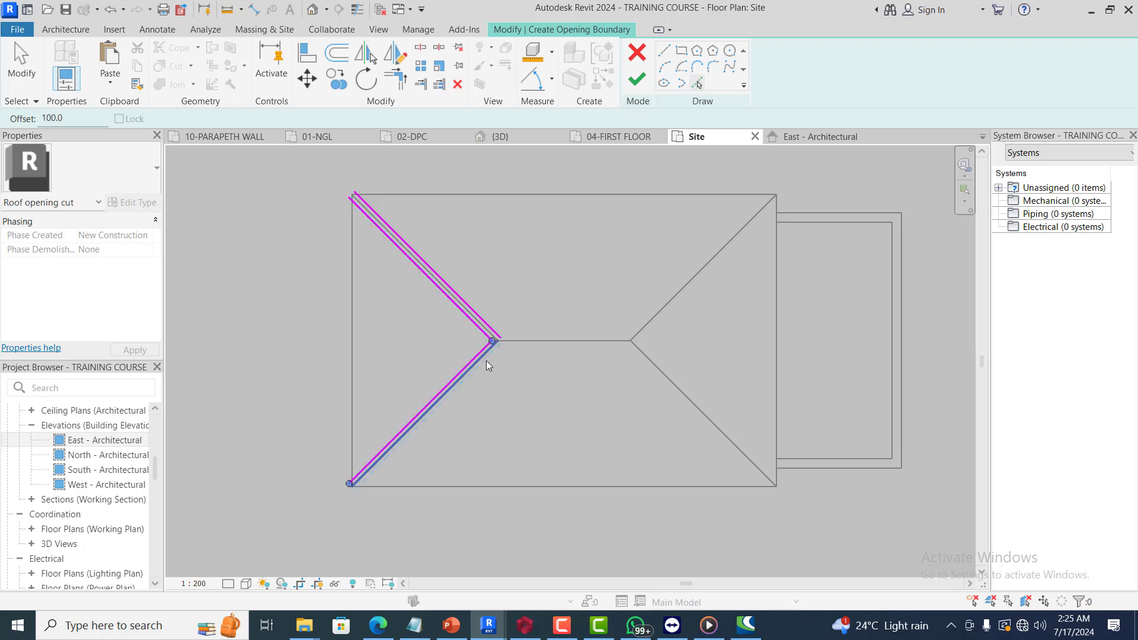
{"action": "left_click", "coordinate": [524, 341]}
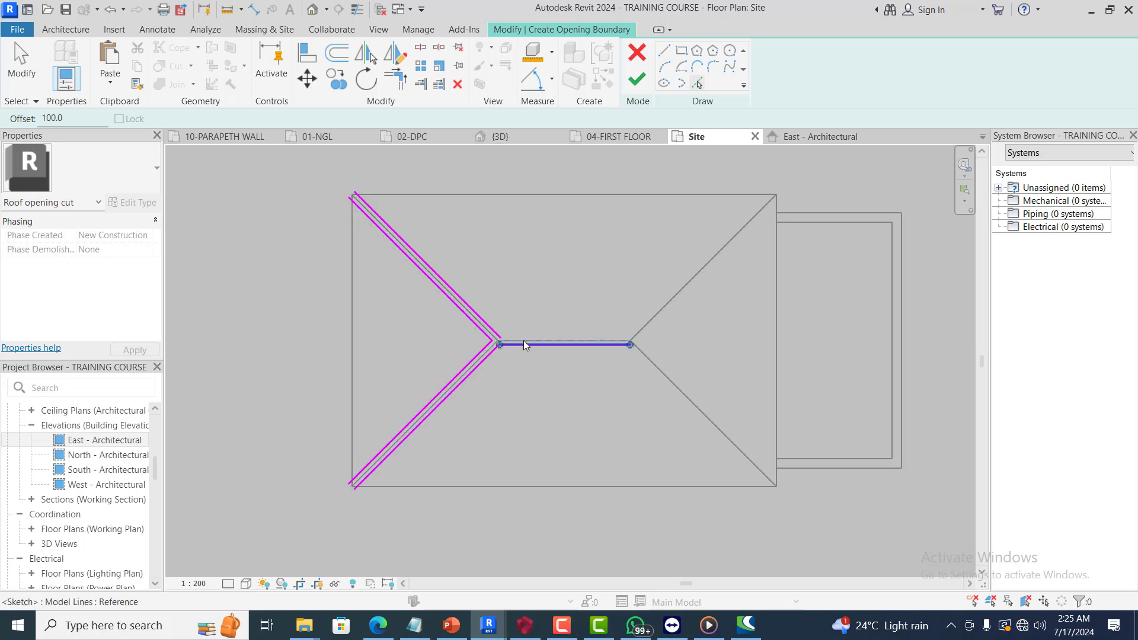
{"action": "left_click", "coordinate": [539, 342]}
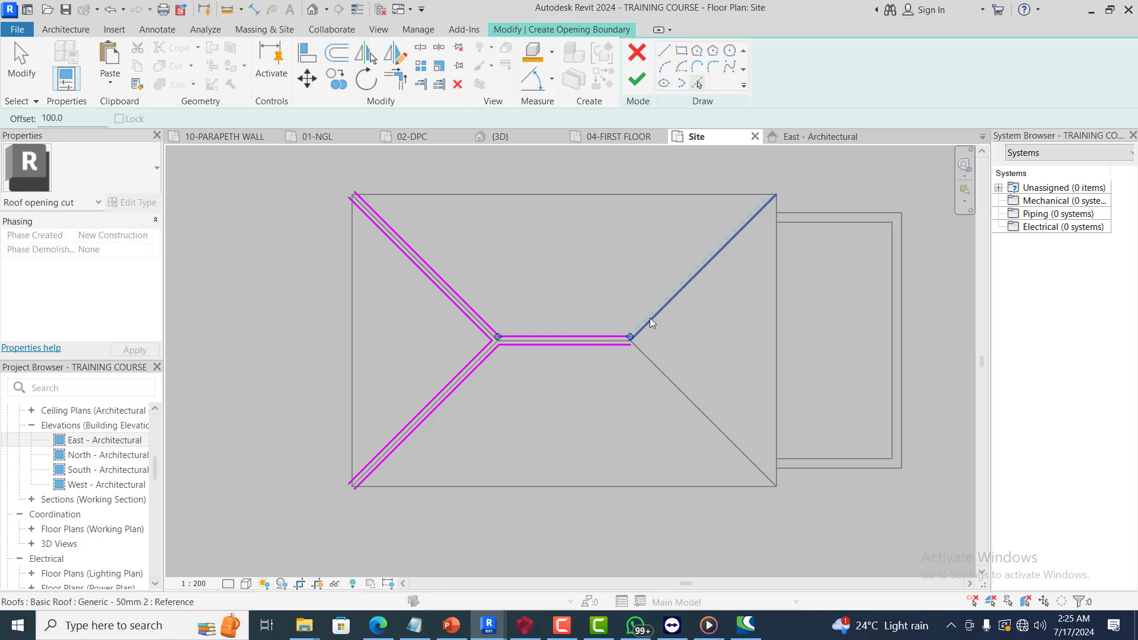
Add boundary lines offset 100 mm to both sides of the two right hips of the roof
{"action": "left_click", "coordinate": [652, 326]}
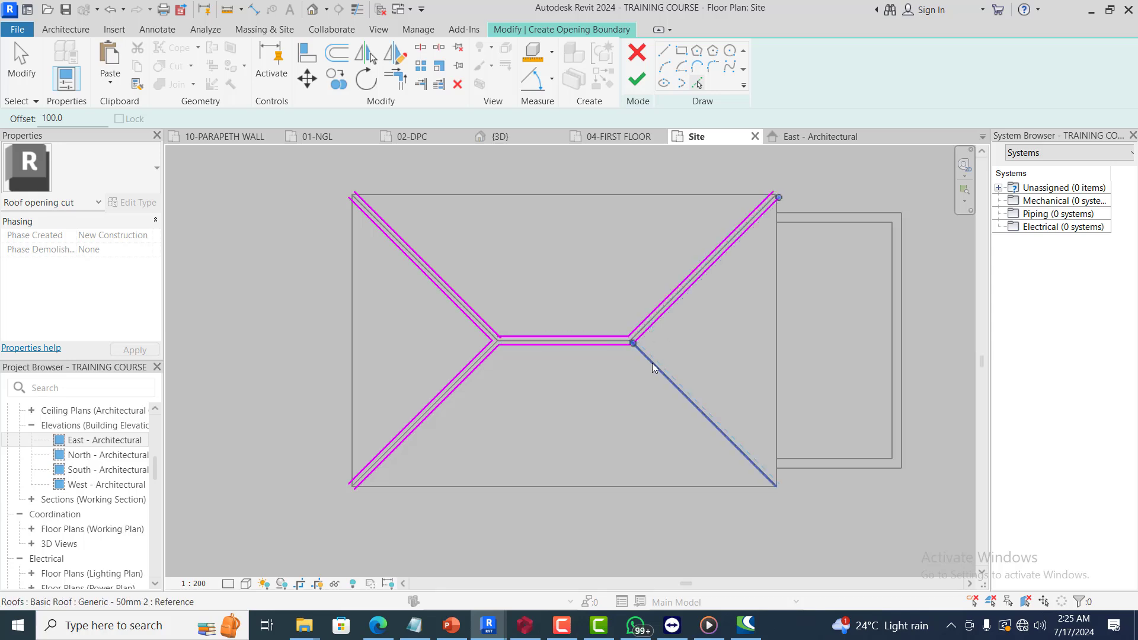
{"action": "scroll", "coordinate": [661, 377], "scroll_direction": "up", "scroll_amount": 3}
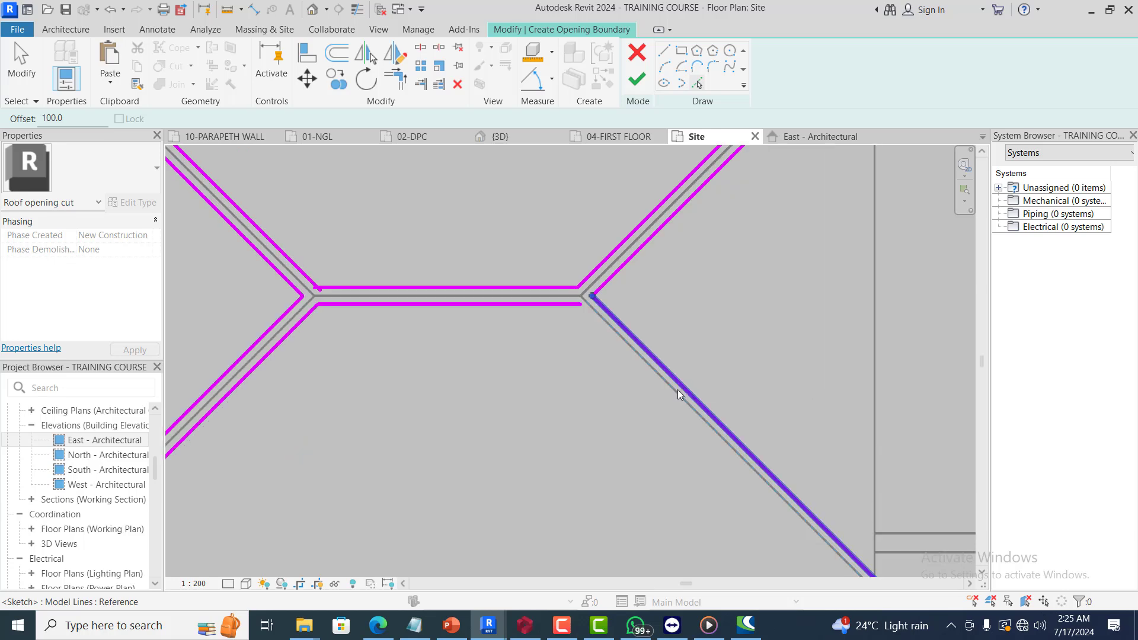
{"action": "left_click", "coordinate": [673, 391]}
{"action": "left_click", "coordinate": [676, 399]}
{"action": "scroll", "coordinate": [677, 308], "scroll_direction": "down", "scroll_amount": 3}
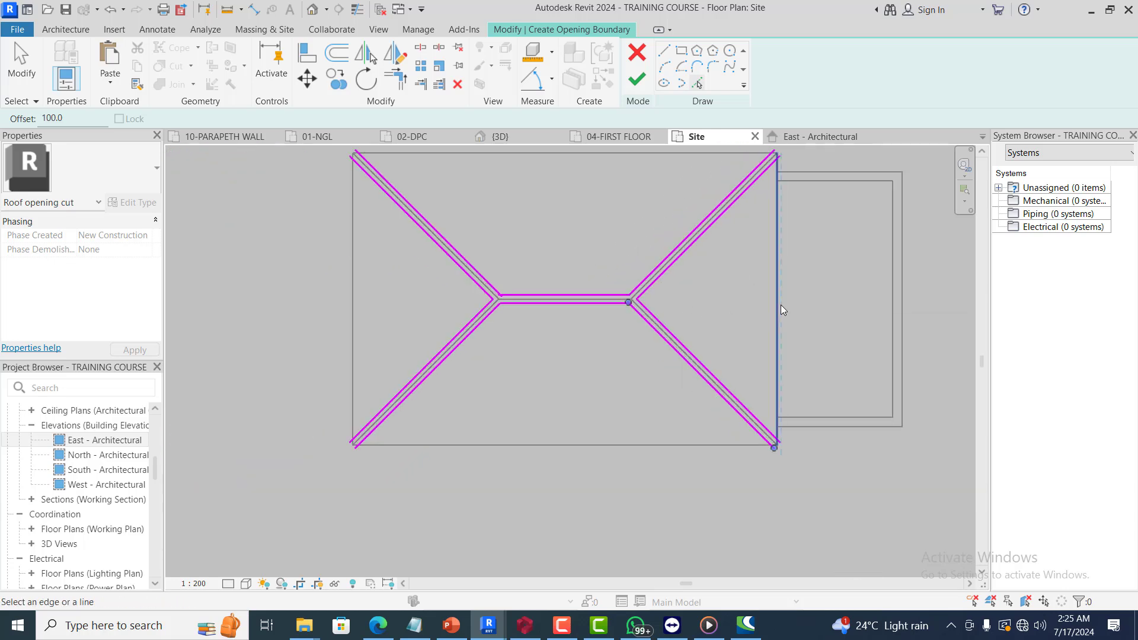
Add boundary lines offset 100 mm inside all four eave edges of the roof
{"action": "left_click", "coordinate": [617, 446]}
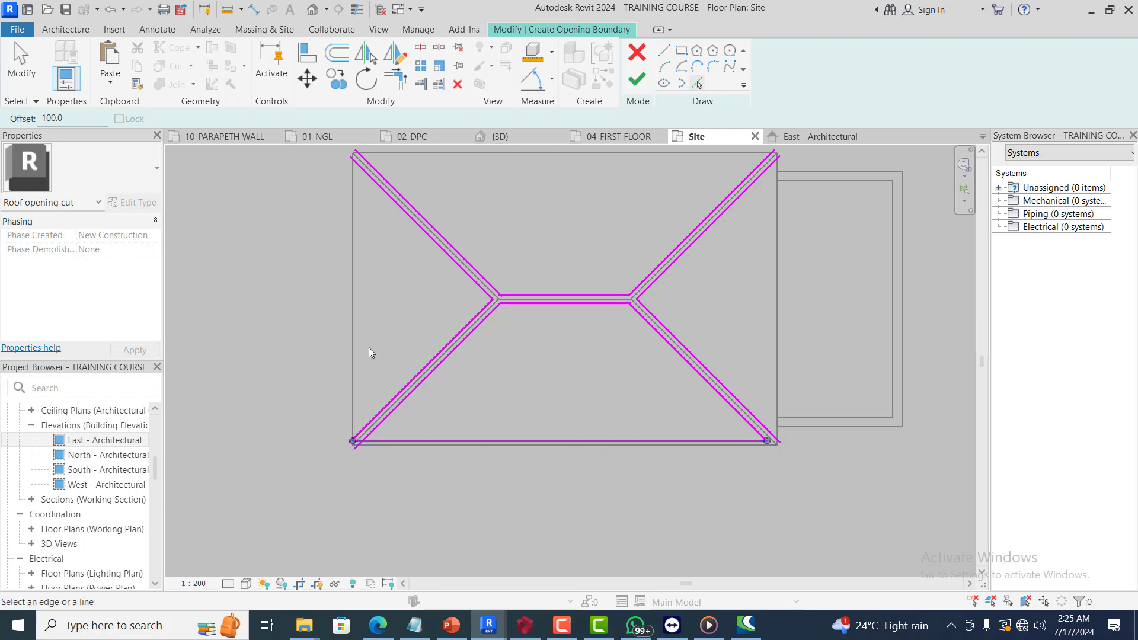
{"action": "left_click", "coordinate": [354, 302]}
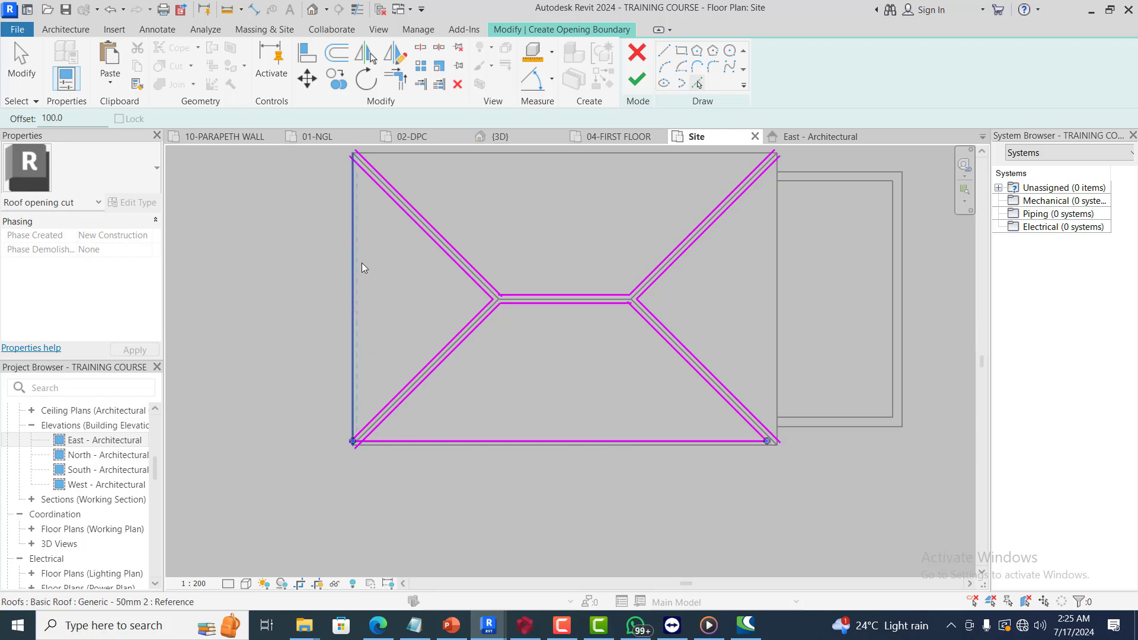
{"action": "left_click", "coordinate": [439, 156]}
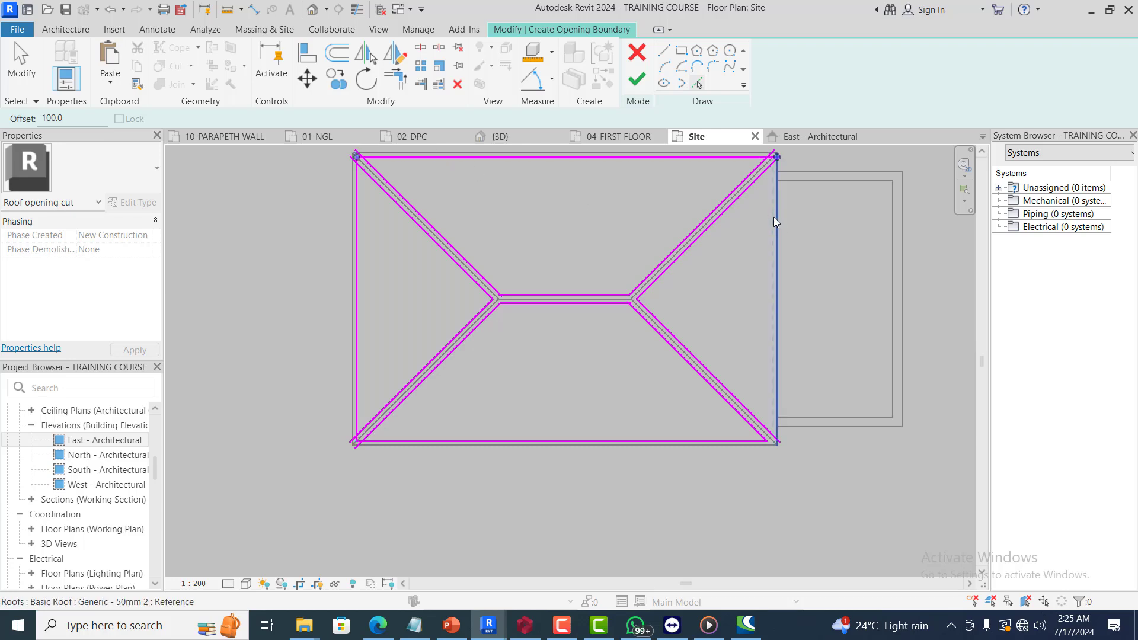
{"action": "left_click", "coordinate": [774, 217]}
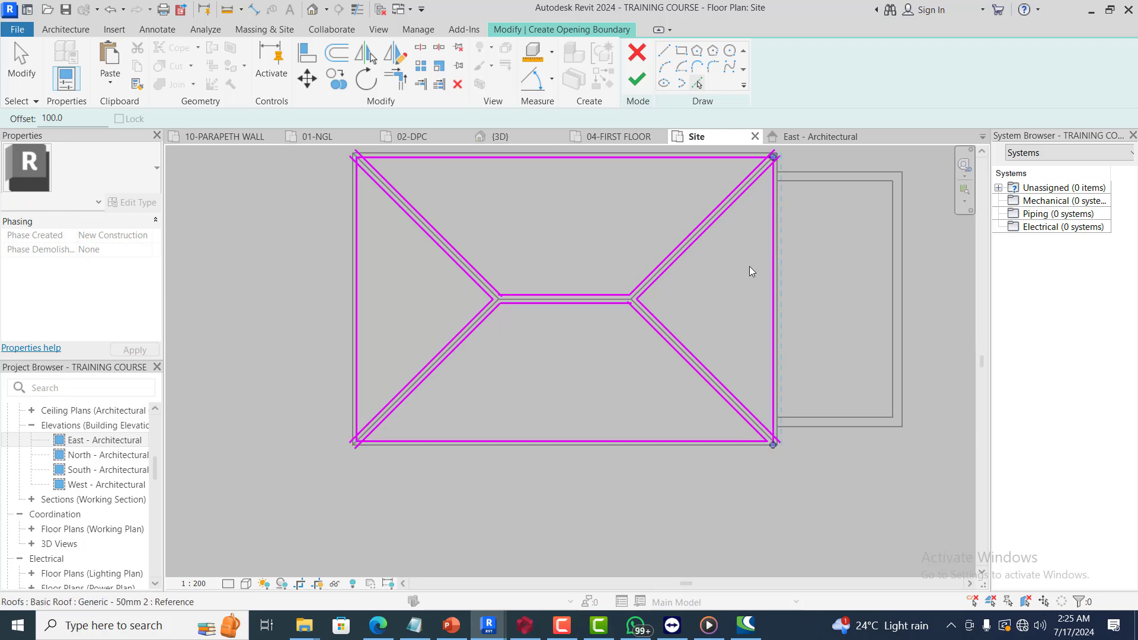
Trim the hip offset lines to the left and upper eave lines at the roof's upper-left corner
{"action": "left_click", "coordinate": [395, 78]}
{"action": "scroll", "coordinate": [361, 186], "scroll_direction": "up", "scroll_amount": 4}
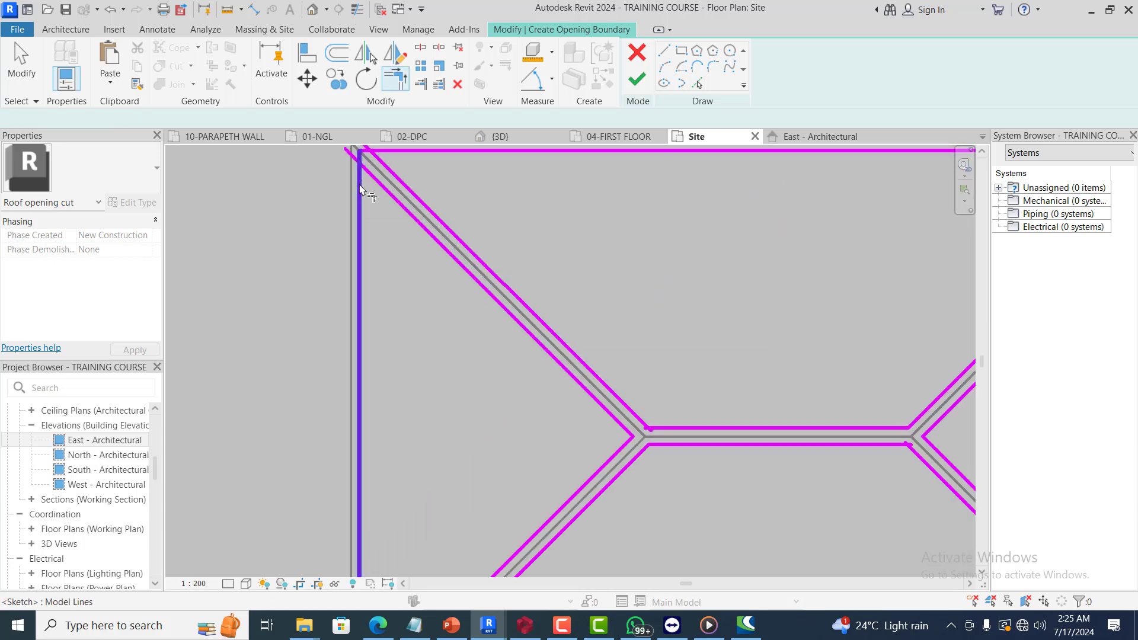
{"action": "left_click", "coordinate": [361, 189]}
{"action": "left_click", "coordinate": [374, 179]}
{"action": "left_click", "coordinate": [382, 169]}
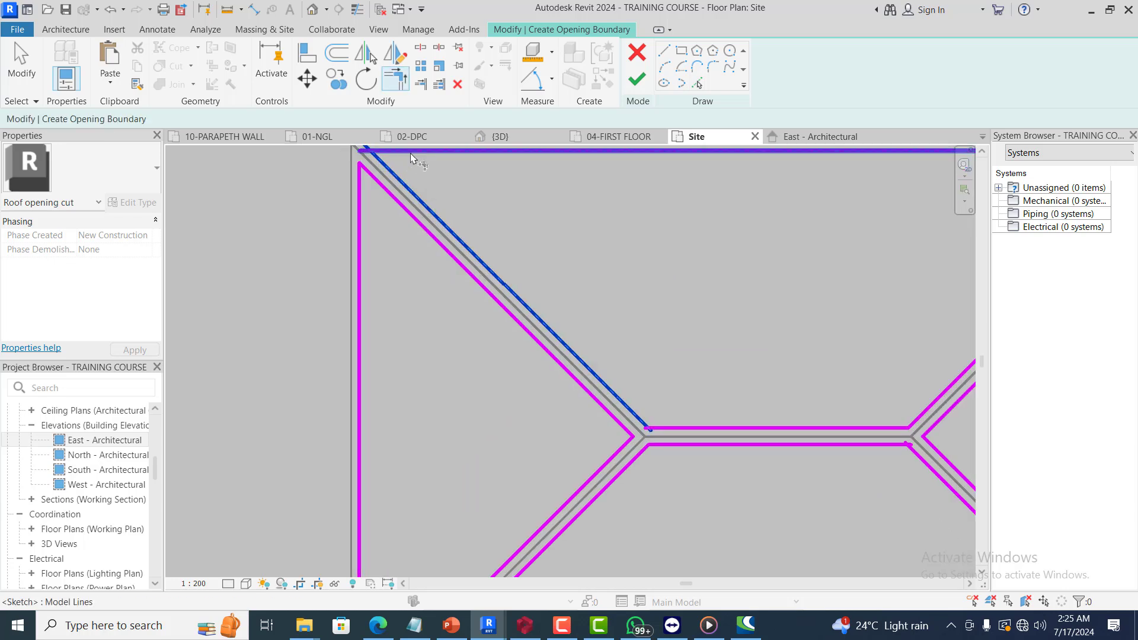
{"action": "left_click", "coordinate": [410, 156]}
Trim the hip offset lines to the left and lower eave lines at the roof's lower-left corner
{"action": "scroll", "coordinate": [397, 170], "scroll_direction": "down", "scroll_amount": 4}
{"action": "scroll", "coordinate": [390, 317], "scroll_direction": "up", "scroll_amount": 5}
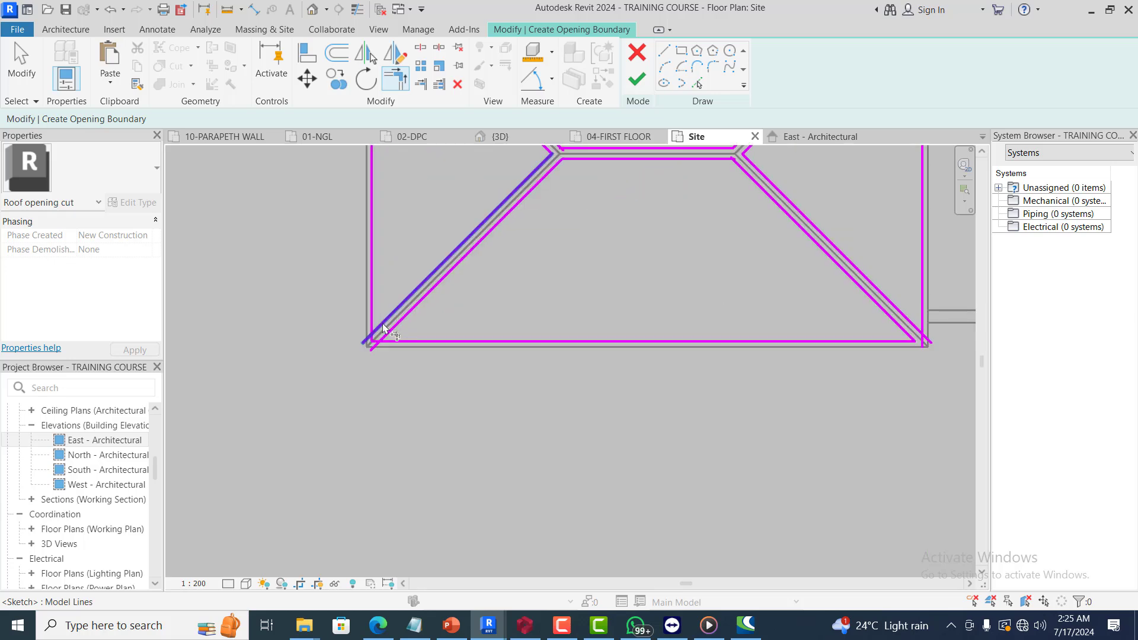
{"action": "left_click", "coordinate": [375, 326]}
{"action": "left_click", "coordinate": [382, 326]}
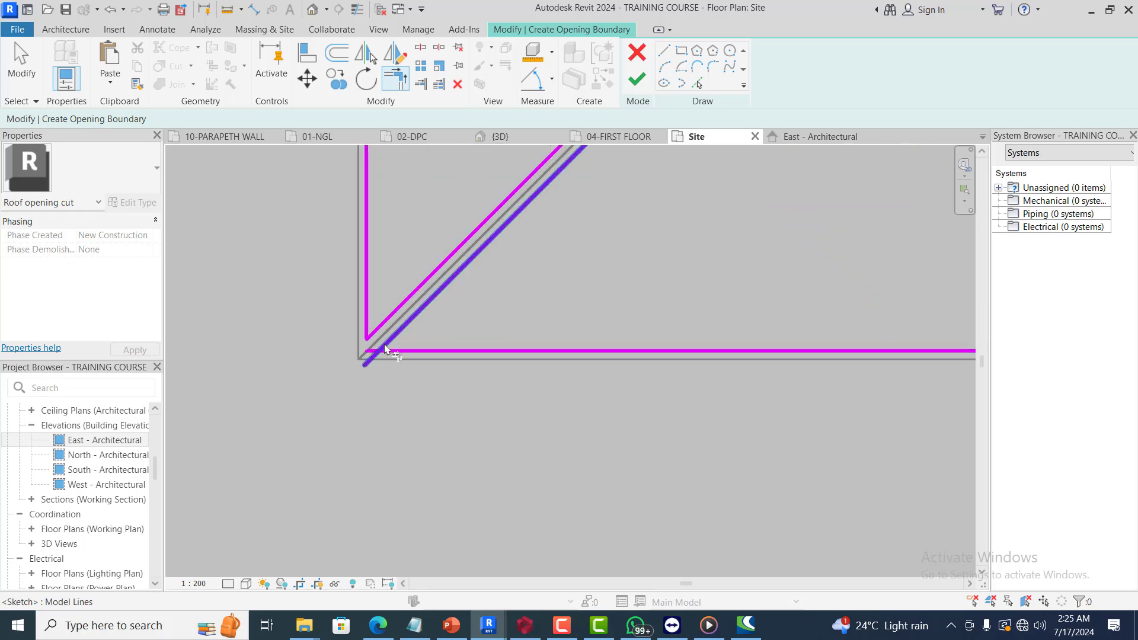
{"action": "left_click", "coordinate": [396, 343]}
{"action": "left_click", "coordinate": [407, 351]}
{"action": "scroll", "coordinate": [363, 388], "scroll_direction": "down", "scroll_amount": 5}
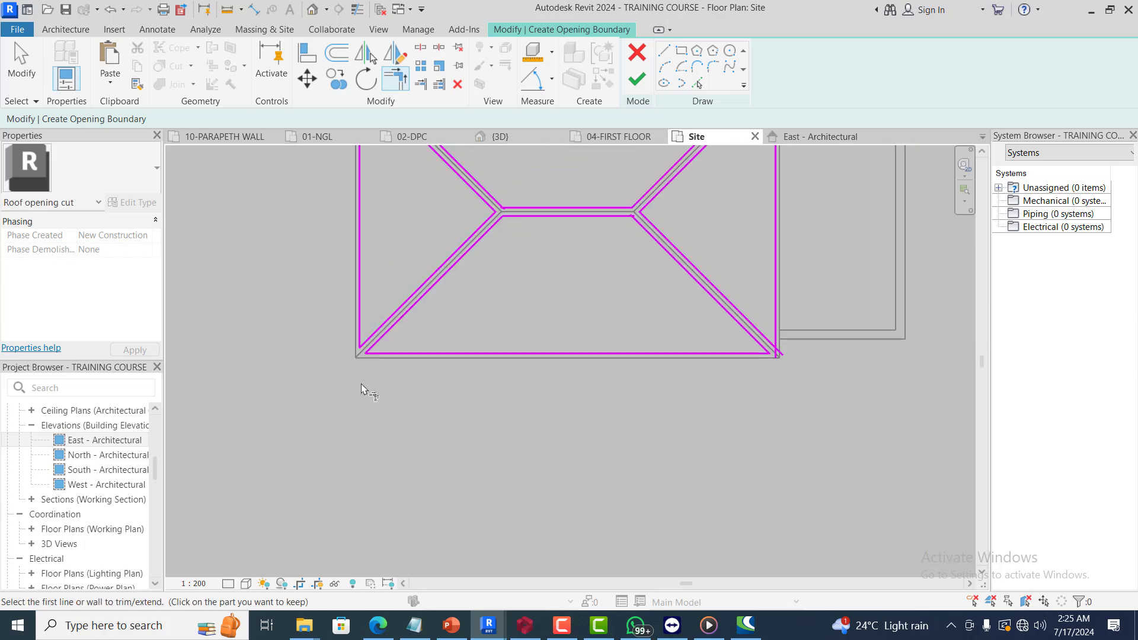
Trim the outer hip offset line to the right eave line at the roof's lower-right corner
{"action": "scroll", "coordinate": [590, 382], "scroll_direction": "up", "scroll_amount": 5}
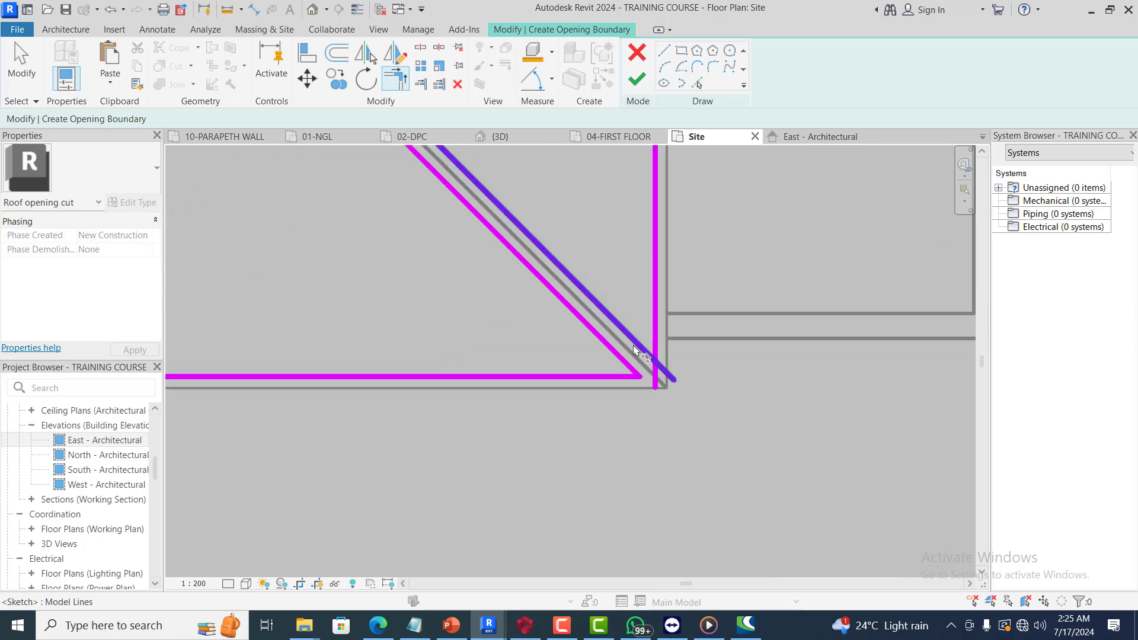
{"action": "left_click", "coordinate": [634, 343]}
{"action": "left_click", "coordinate": [655, 334]}
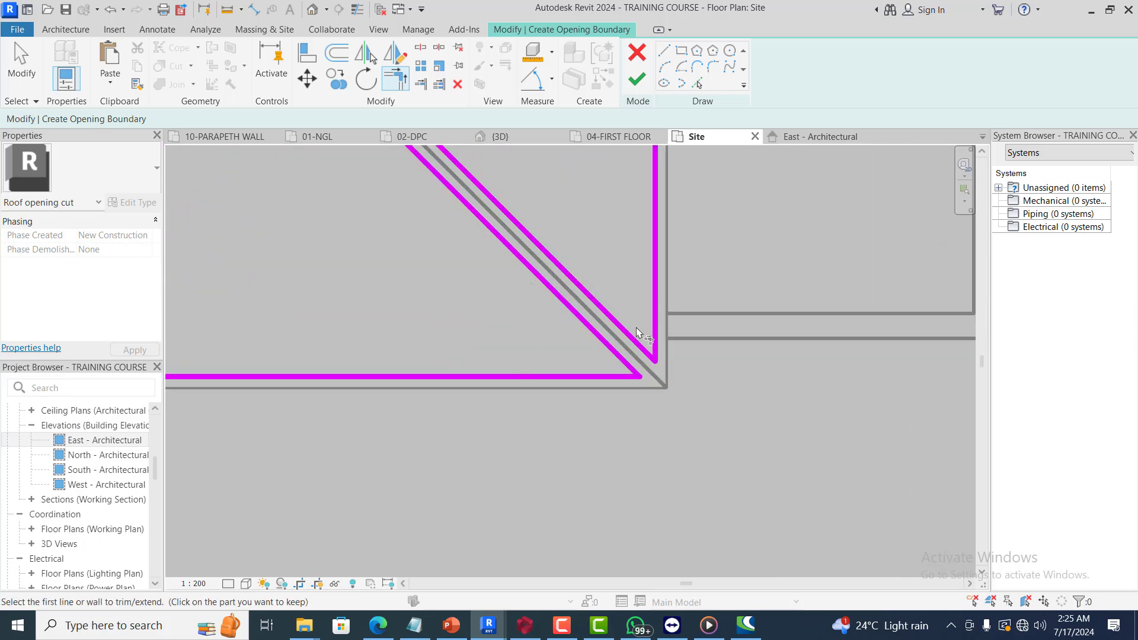
{"action": "scroll", "coordinate": [587, 385], "scroll_direction": "down", "scroll_amount": 2}
{"action": "scroll", "coordinate": [587, 386], "scroll_direction": "down", "scroll_amount": 2}
Trim the ridge offset lines to the adjoining hip lines at both ends of the ridge, closing the inner corners
{"action": "scroll", "coordinate": [492, 250], "scroll_direction": "up", "scroll_amount": 4}
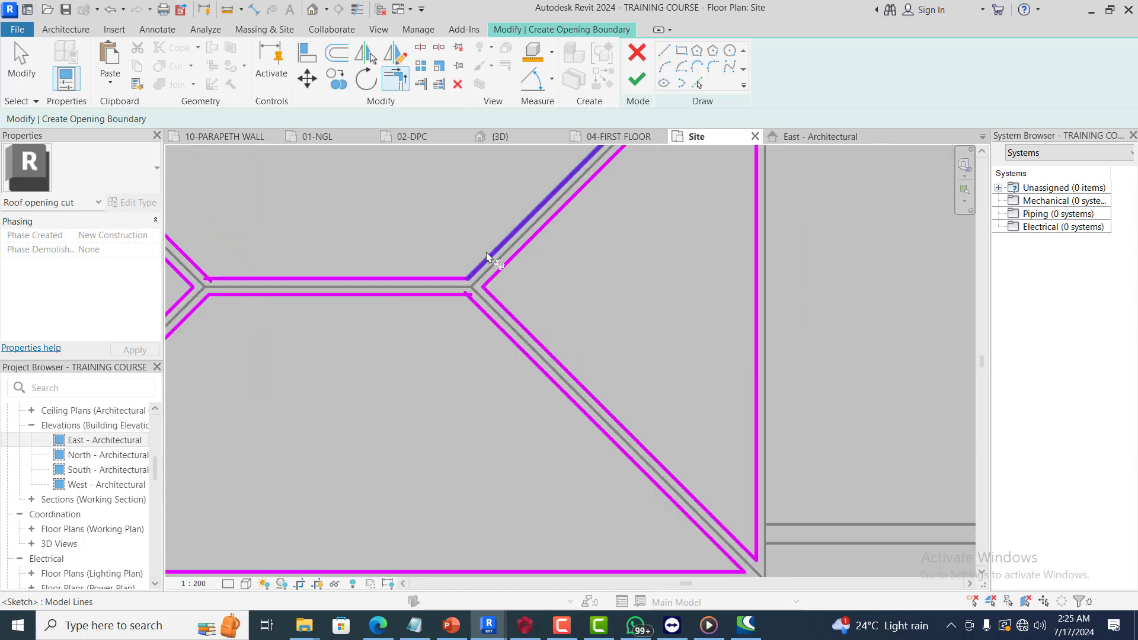
{"action": "left_click", "coordinate": [438, 312]}
{"action": "left_click", "coordinate": [481, 321]}
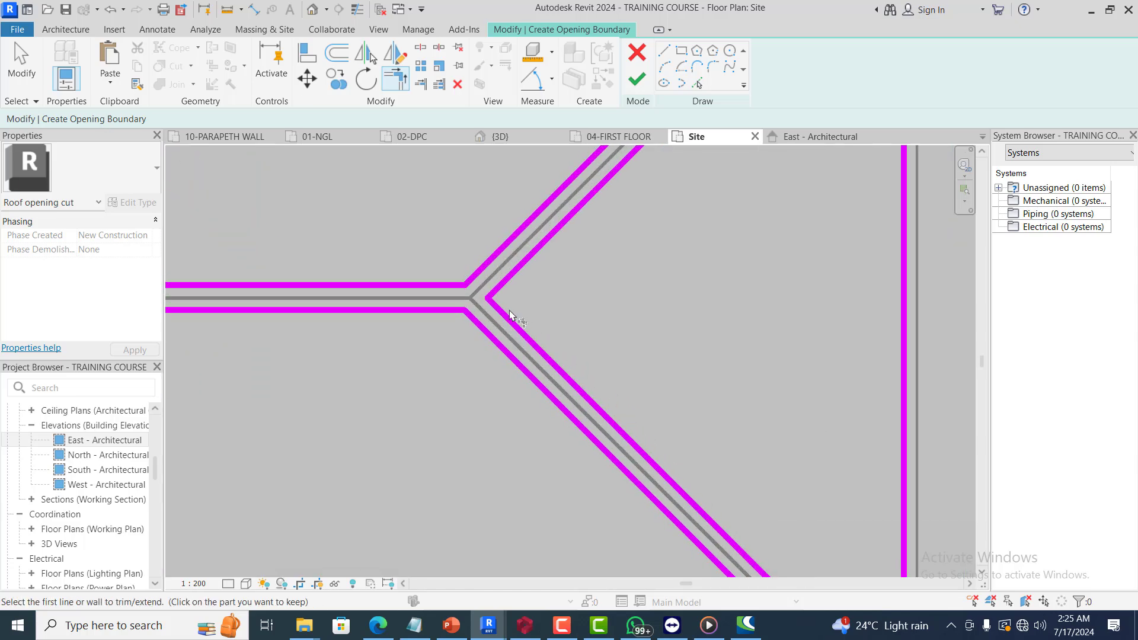
{"action": "scroll", "coordinate": [519, 332], "scroll_direction": "down", "scroll_amount": 3}
{"action": "scroll", "coordinate": [347, 299], "scroll_direction": "up", "scroll_amount": 3}
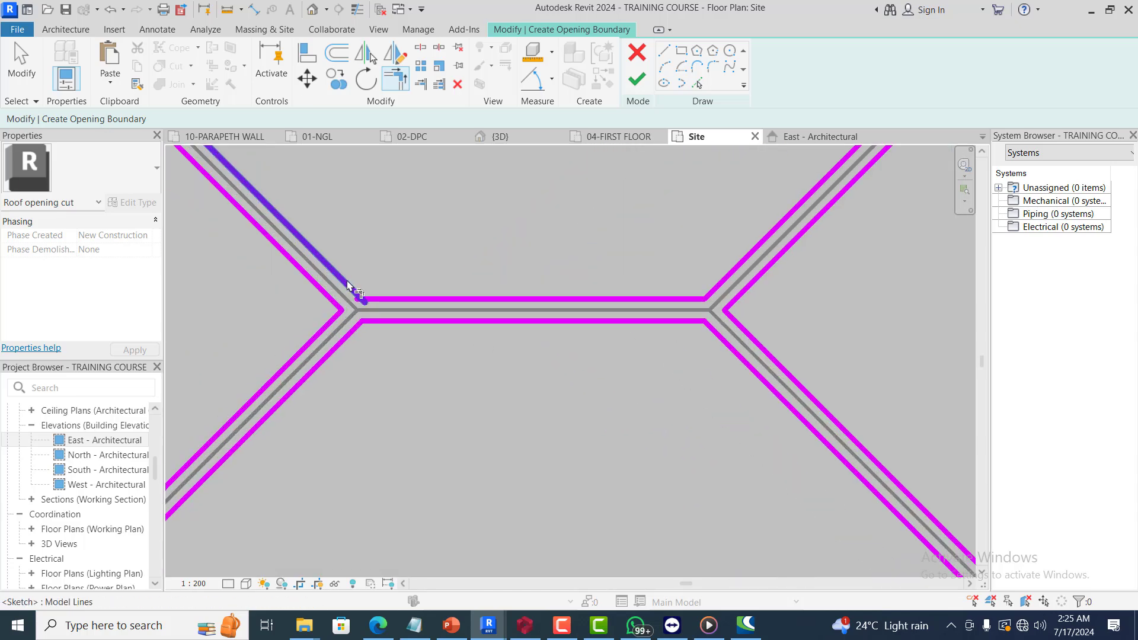
{"action": "left_click", "coordinate": [349, 285]}
{"action": "left_click", "coordinate": [377, 300]}
{"action": "scroll", "coordinate": [414, 326], "scroll_direction": "down", "scroll_amount": 4}
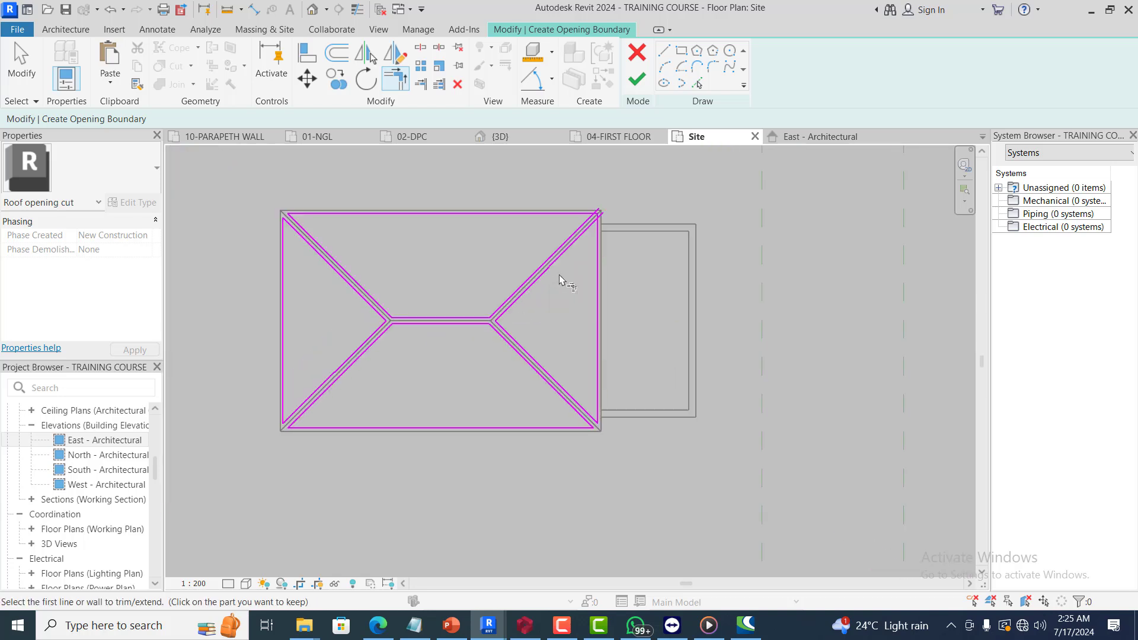
Trim the hip offset lines to the eave lines at the roof's upper-right corner and finish the opening boundary sketch
{"action": "scroll", "coordinate": [592, 212], "scroll_direction": "up", "scroll_amount": 4}
{"action": "left_click", "coordinate": [577, 241]}
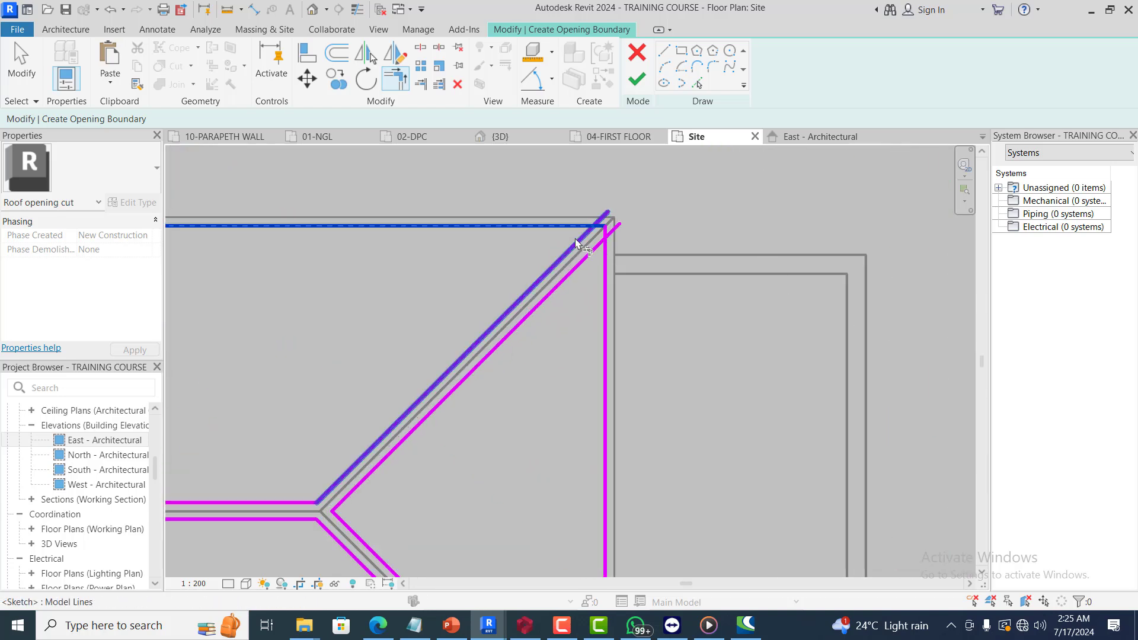
{"action": "left_click", "coordinate": [576, 240]}
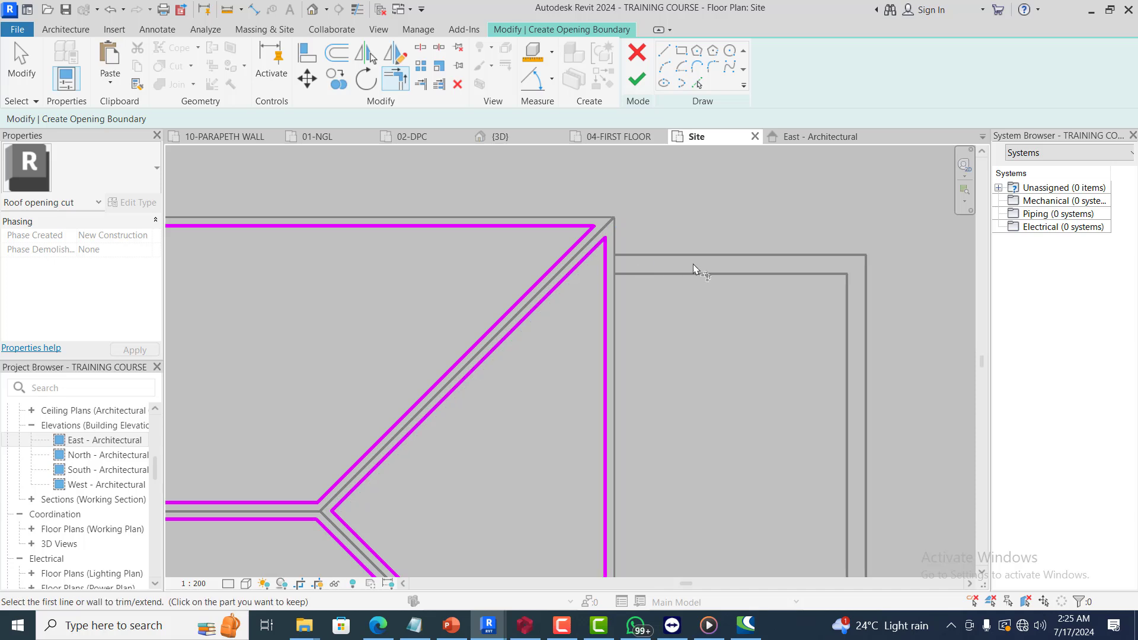
{"action": "scroll", "coordinate": [694, 268], "scroll_direction": "down", "scroll_amount": 4}
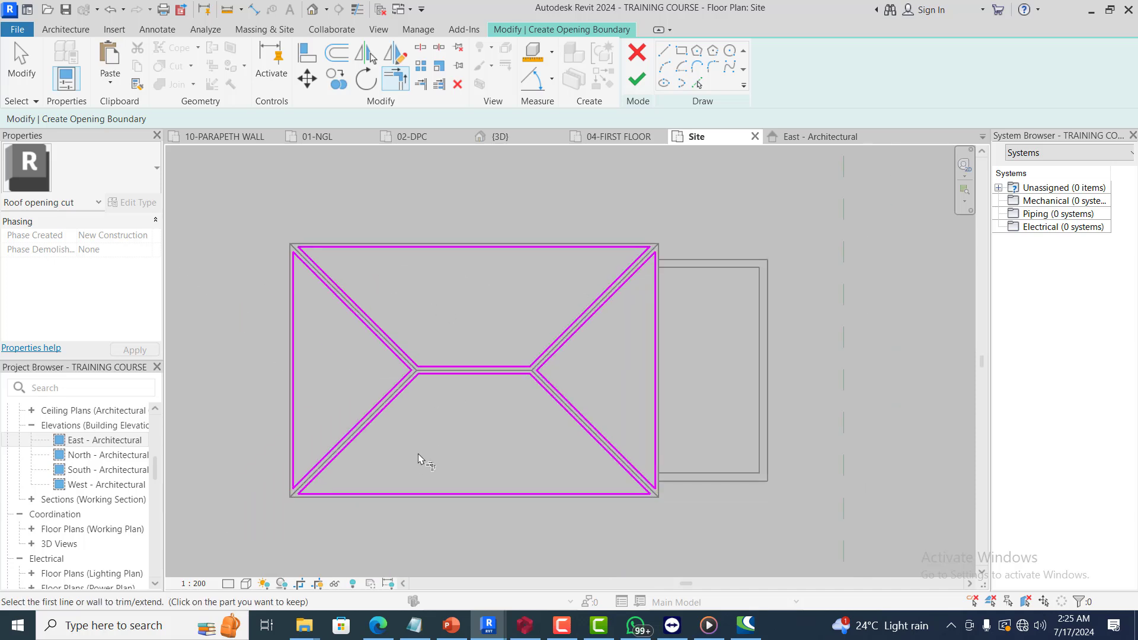
{"action": "scroll", "coordinate": [427, 502], "scroll_direction": "up", "scroll_amount": 2}
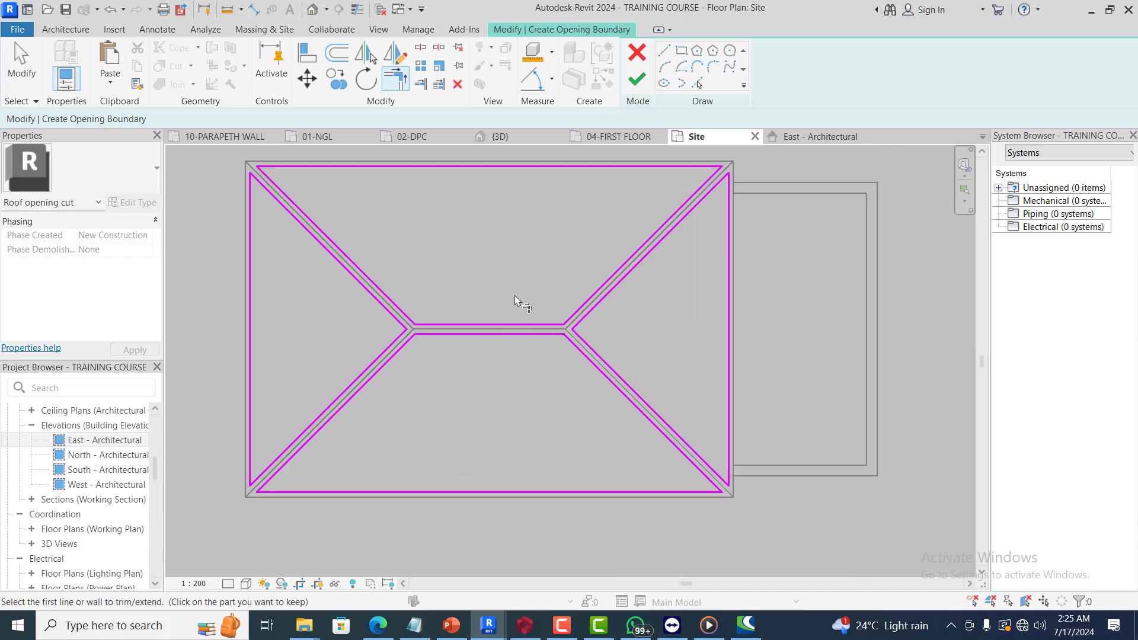
{"action": "scroll", "coordinate": [514, 295], "scroll_direction": "up", "scroll_amount": 2}
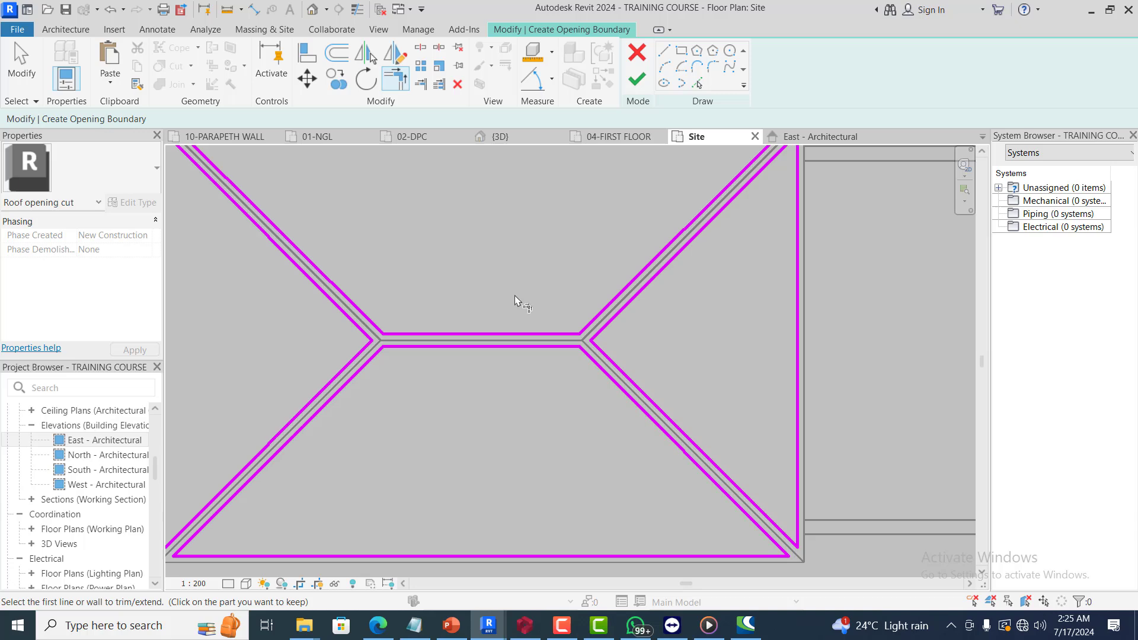
{"action": "left_click", "coordinate": [635, 83]}
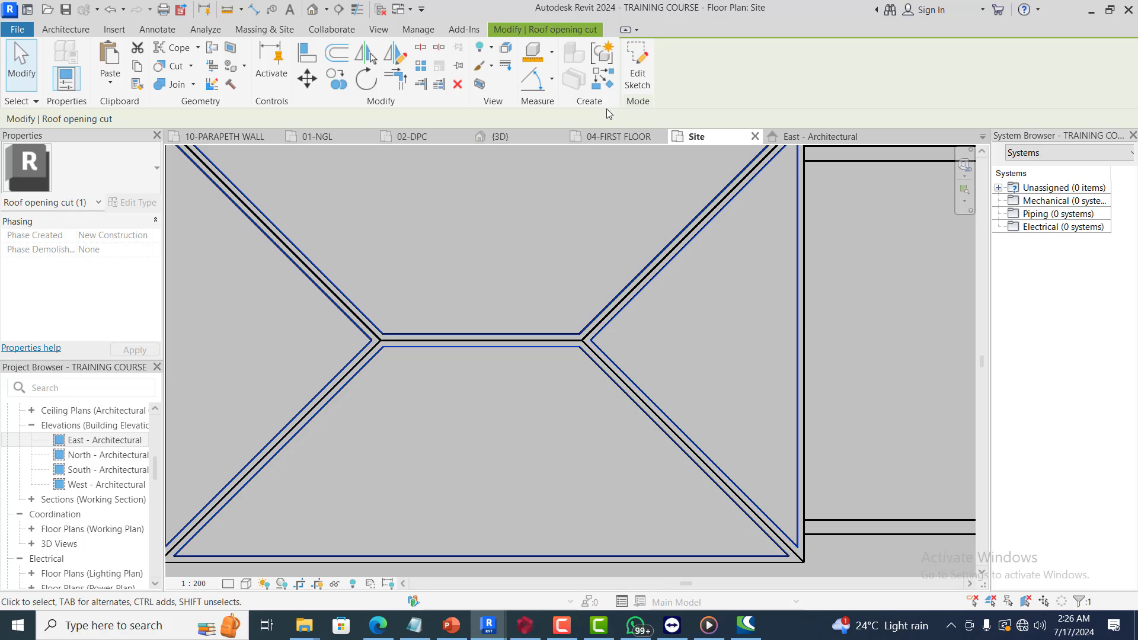
Inspect the opening cut in the upper roof in the {3D} view and the East - Architectural elevation
{"action": "scroll", "coordinate": [607, 237], "scroll_direction": "down", "scroll_amount": 2}
{"action": "scroll", "coordinate": [613, 246], "scroll_direction": "down", "scroll_amount": 2}
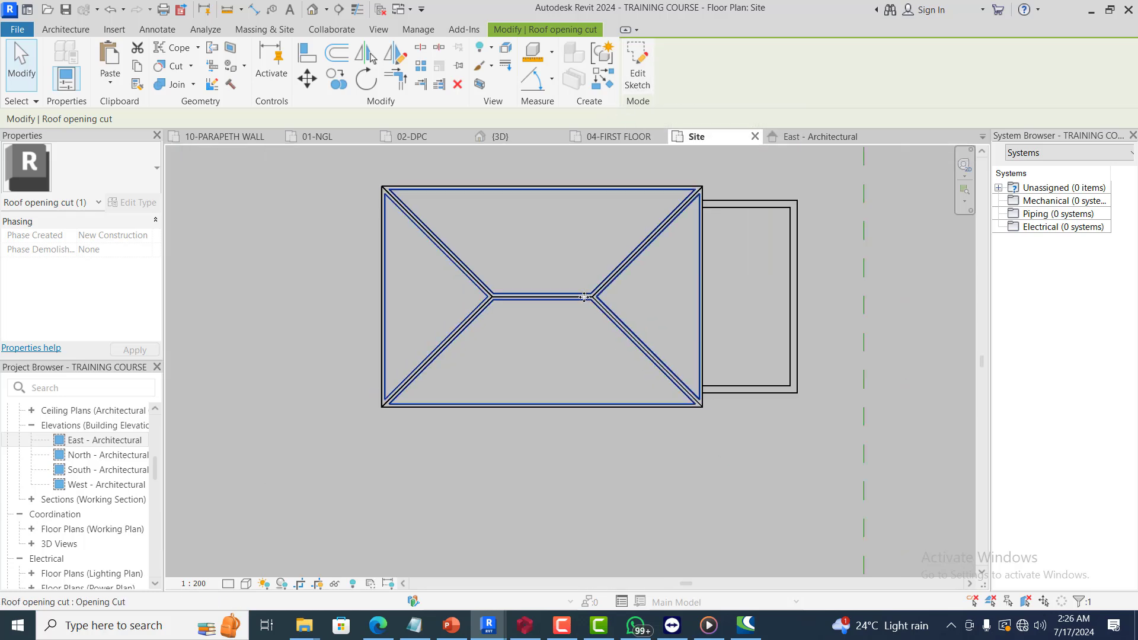
{"action": "left_click", "coordinate": [65, 29]}
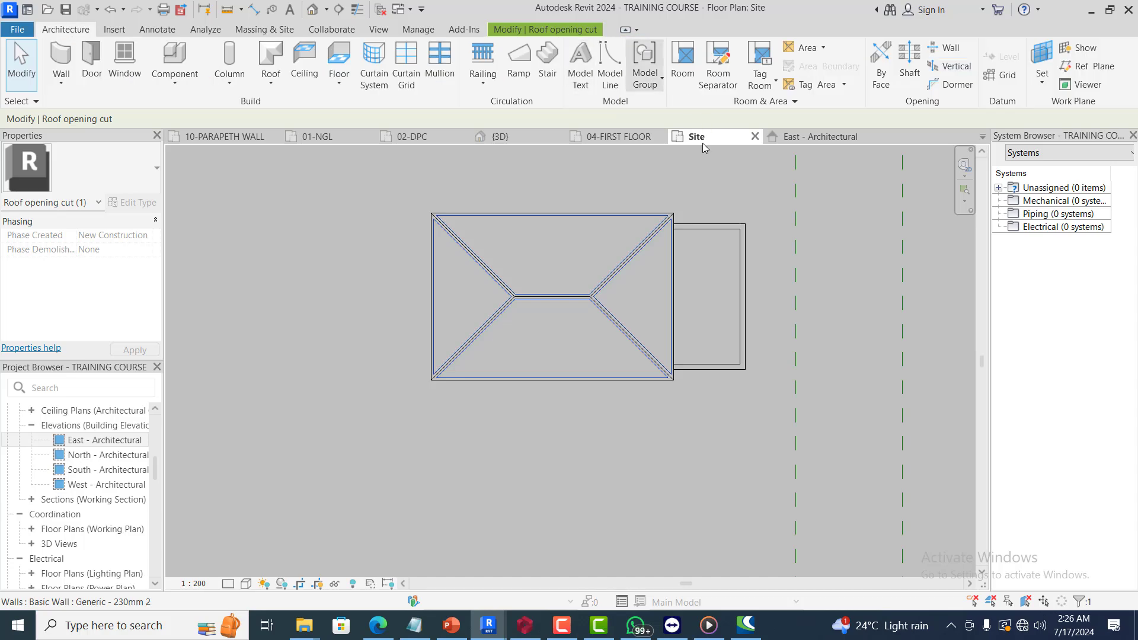
{"action": "left_click", "coordinate": [505, 138]}
{"action": "scroll", "coordinate": [675, 306], "scroll_direction": "down", "scroll_amount": 3}
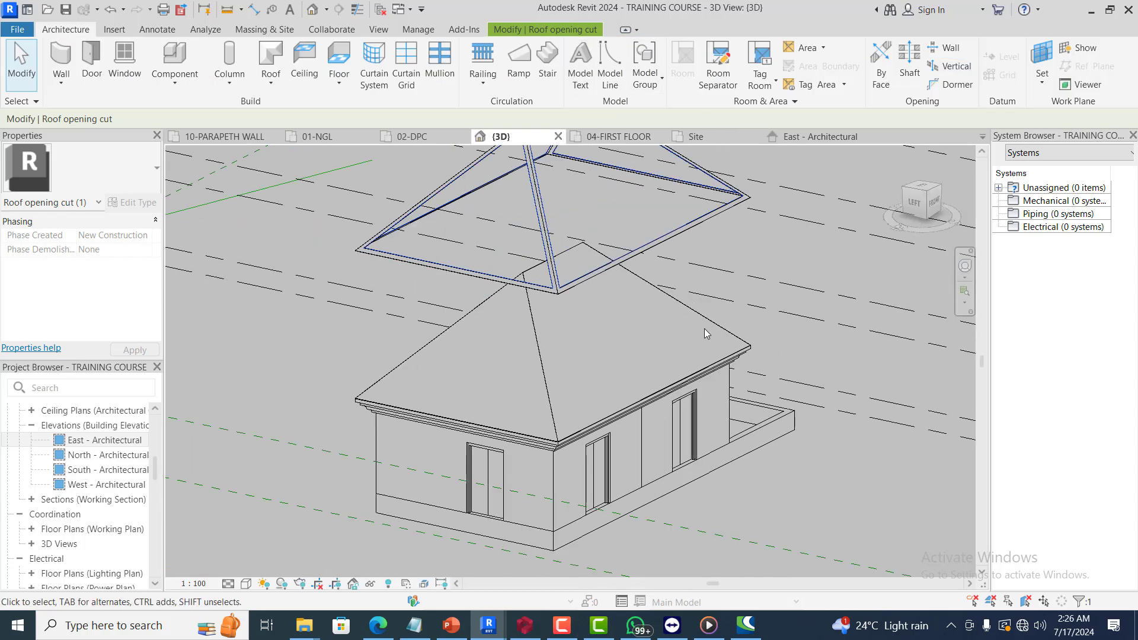
{"action": "middle_click_drag", "start_coordinate": [711, 231], "coordinate": [767, 200]}
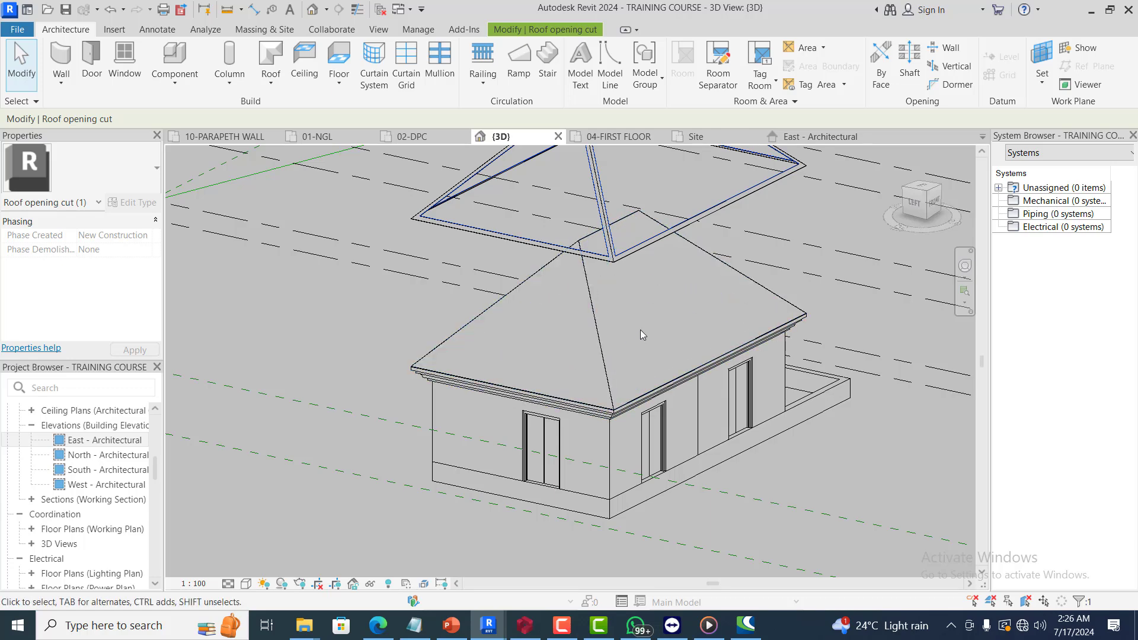
{"action": "left_click", "coordinate": [806, 141]}
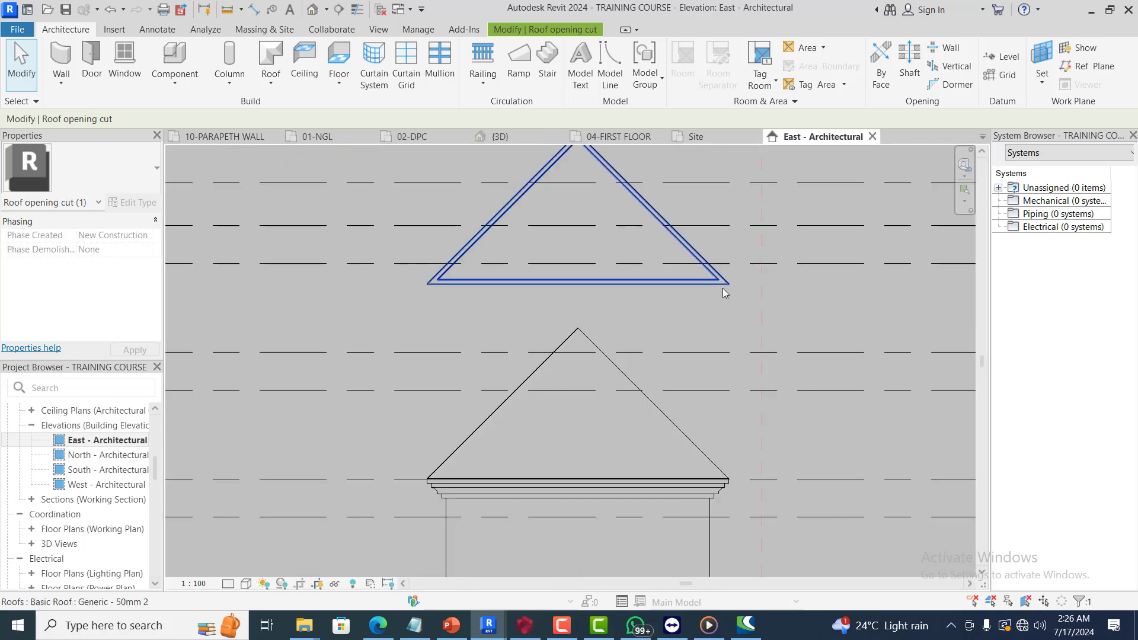
Try to move the upper roof alone, without its opening cut, from its right eave corner down to the moulding's top outer corner
{"action": "left_click", "coordinate": [722, 293]}
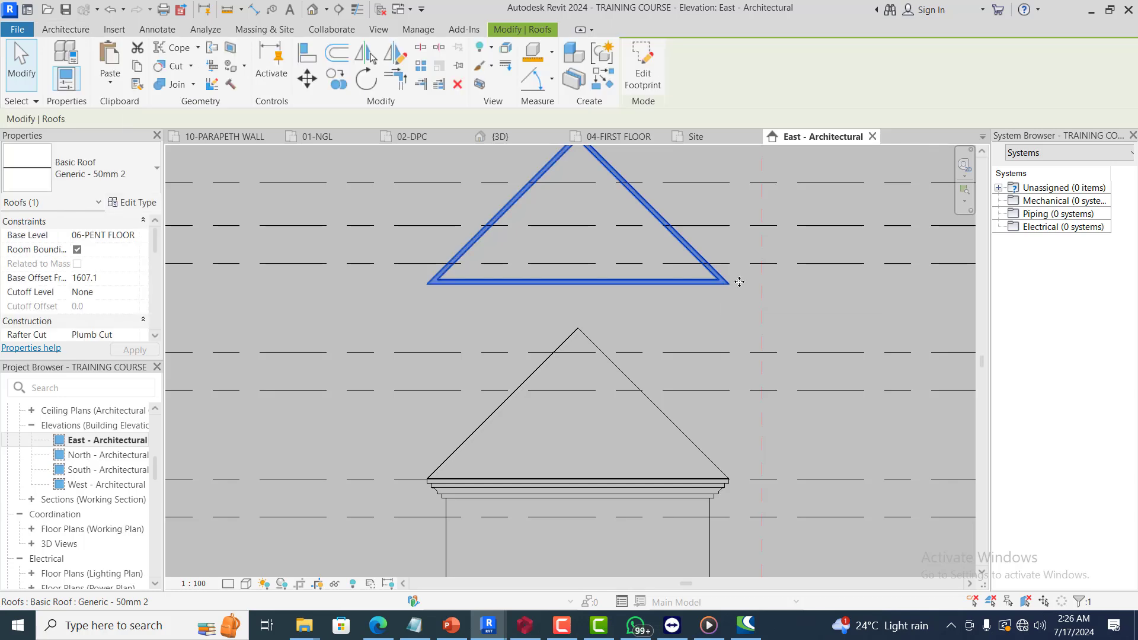
{"action": "left_click", "coordinate": [313, 79]}
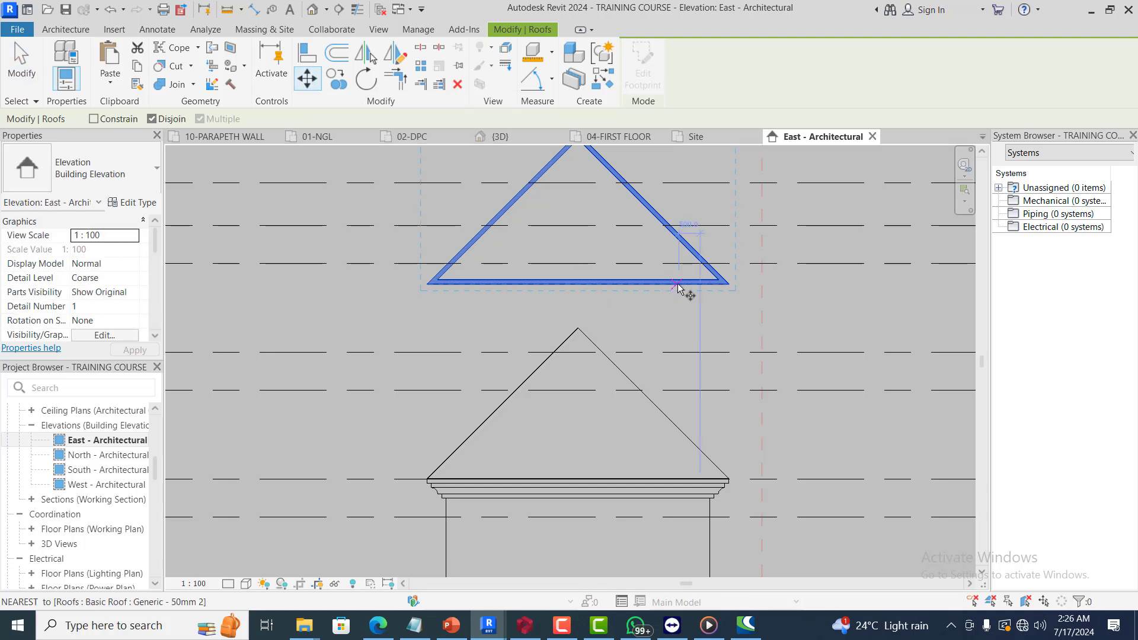
{"action": "left_click", "coordinate": [728, 285]}
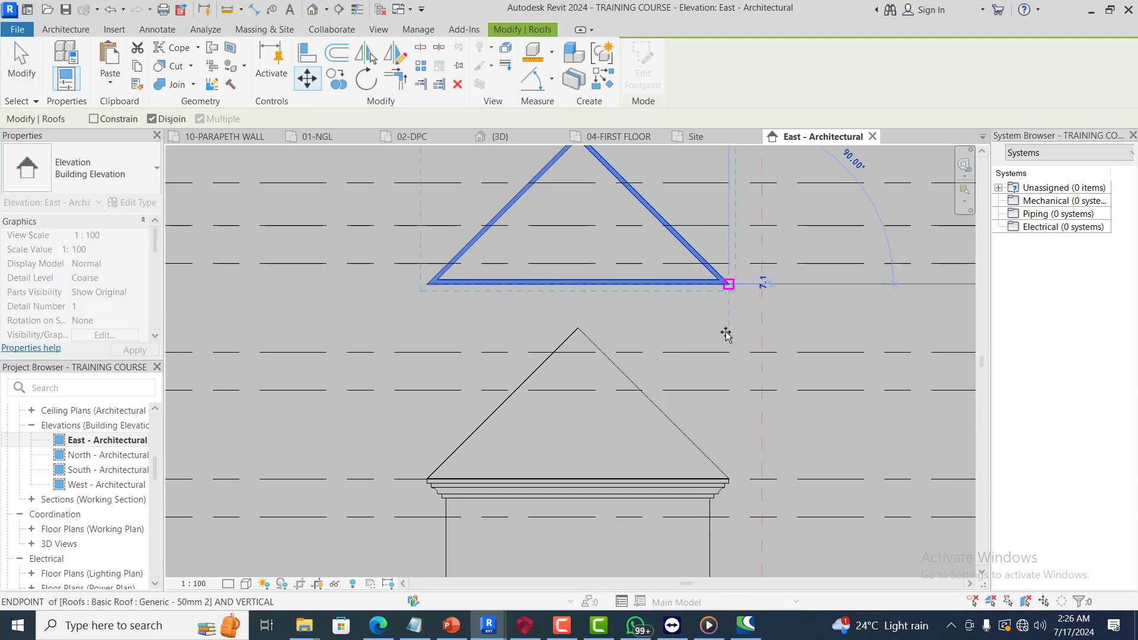
{"action": "scroll", "coordinate": [728, 478], "scroll_direction": "up", "scroll_amount": 4}
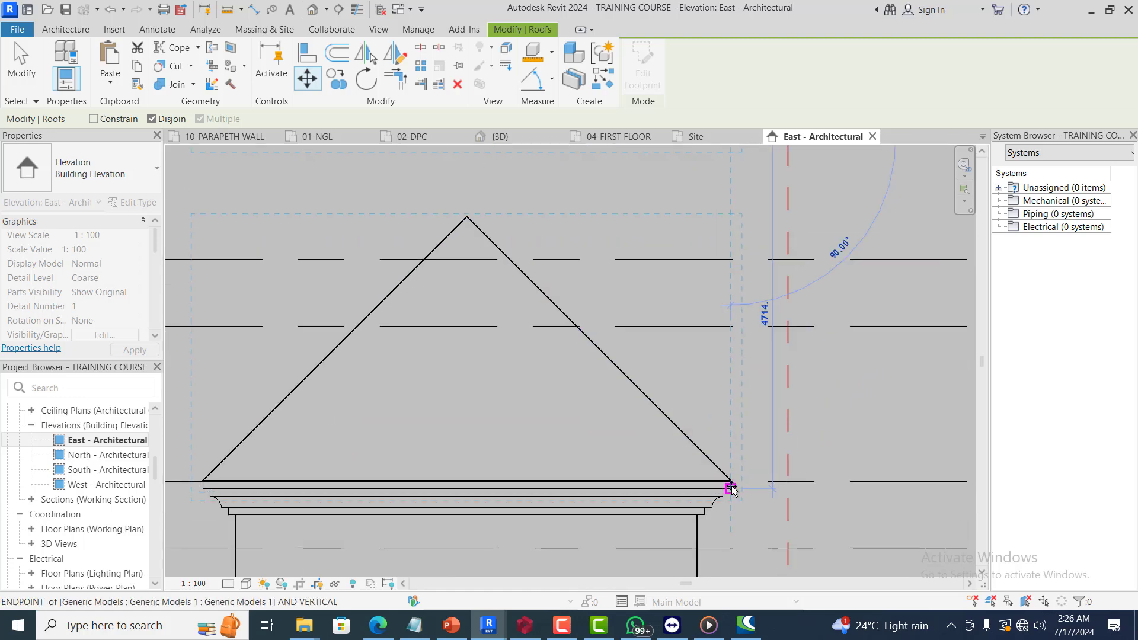
{"action": "scroll", "coordinate": [732, 482], "scroll_direction": "up", "scroll_amount": 4}
{"action": "scroll", "coordinate": [735, 484], "scroll_direction": "up", "scroll_amount": 2}
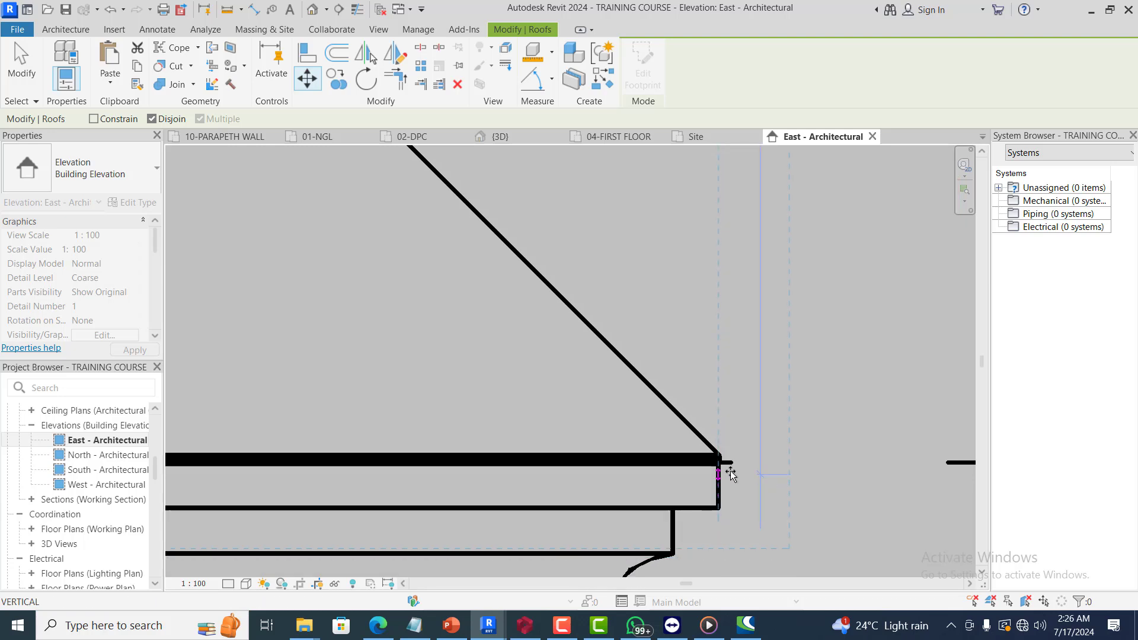
{"action": "left_click", "coordinate": [719, 461]}
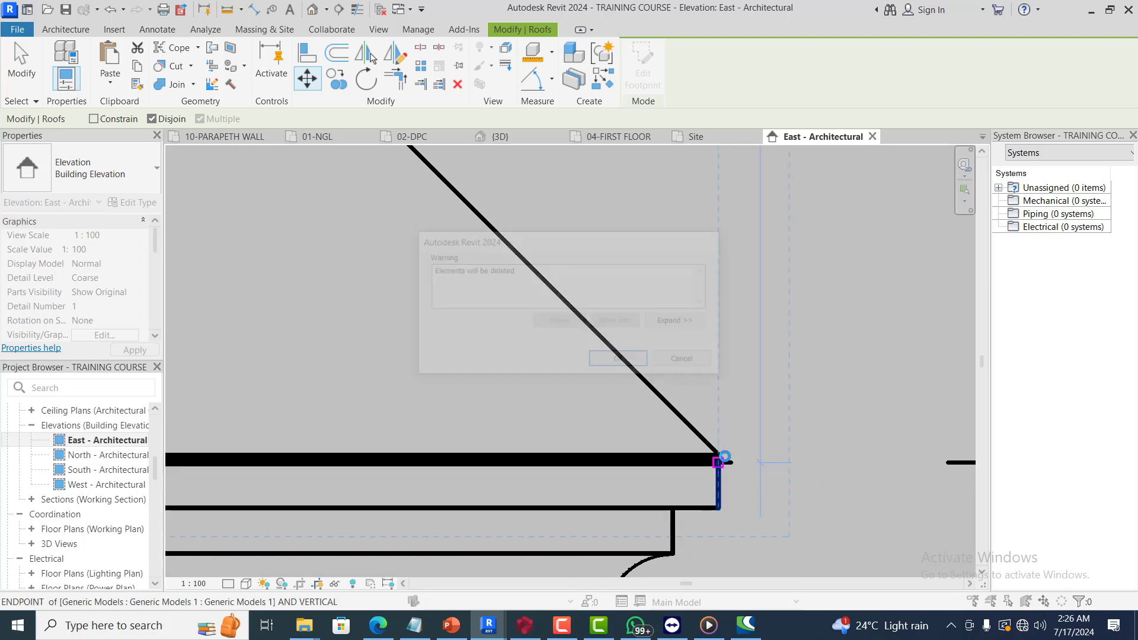
{"action": "left_click", "coordinate": [686, 361]}
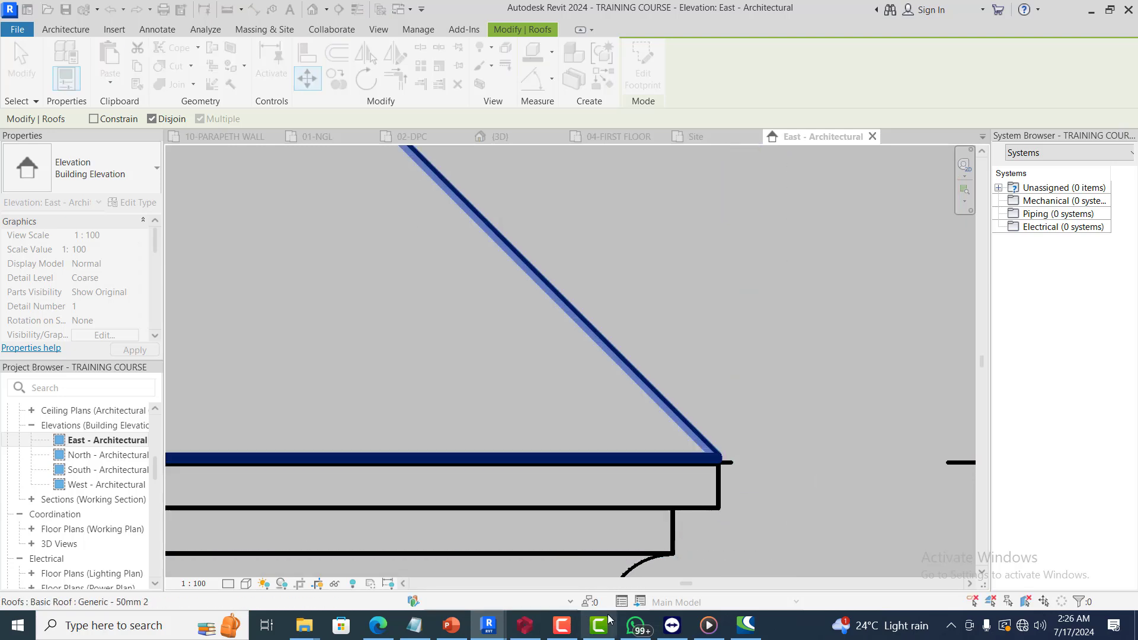
{"action": "key", "text": "Escape"}
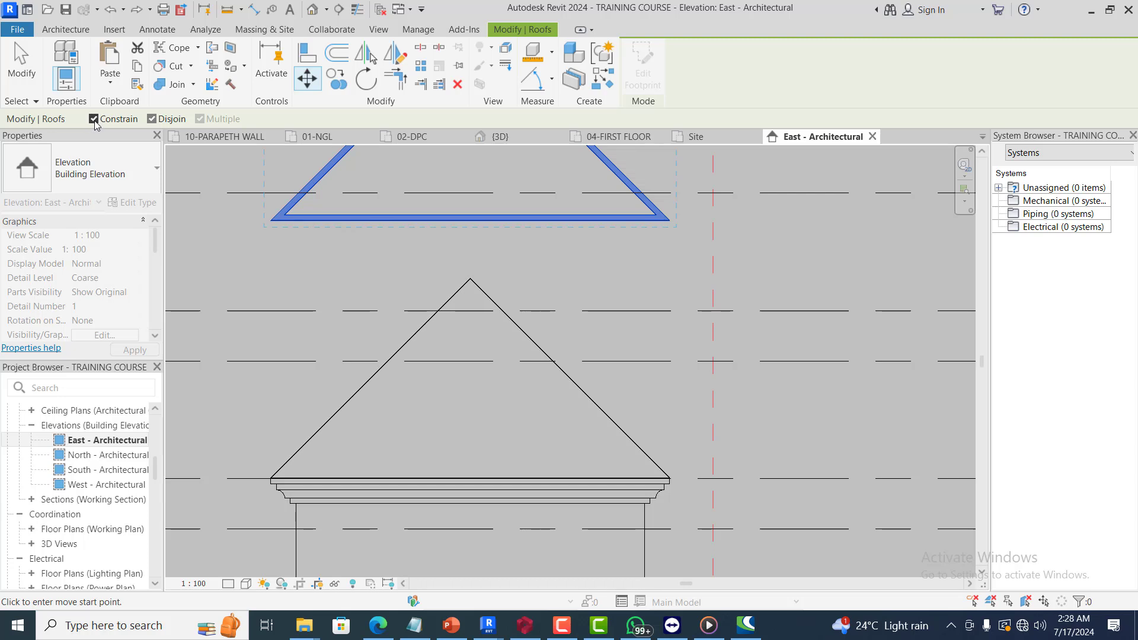
Try again to move only the upper roof down, using the 04-FIRST FLOOR level at the lower roof's eave as the endpoint
{"action": "left_click", "coordinate": [672, 221]}
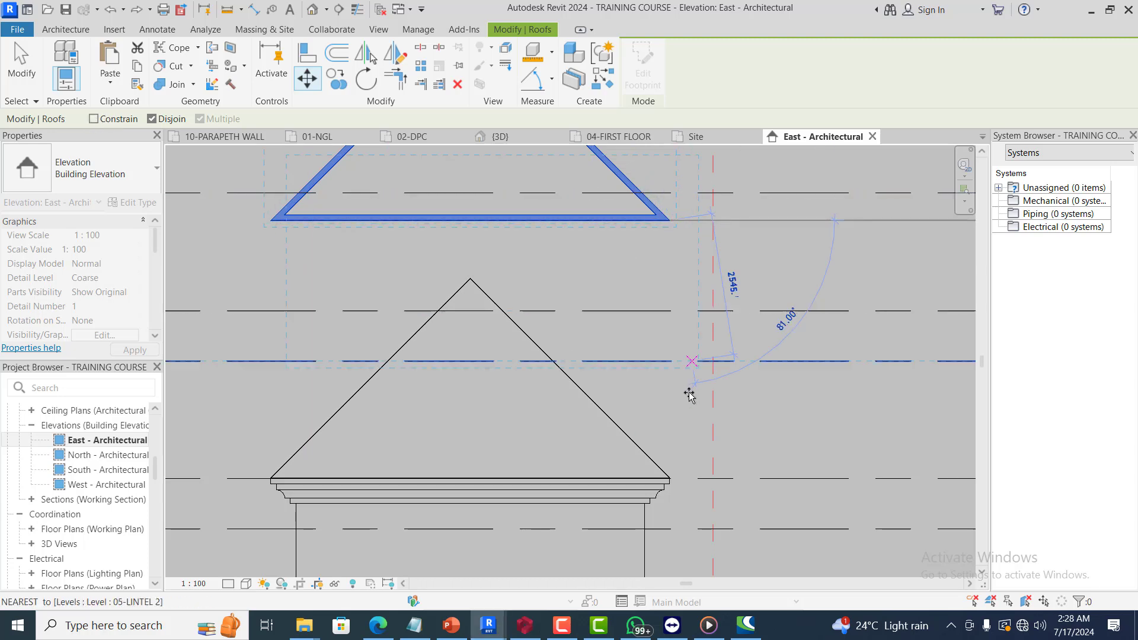
{"action": "left_click", "coordinate": [670, 478]}
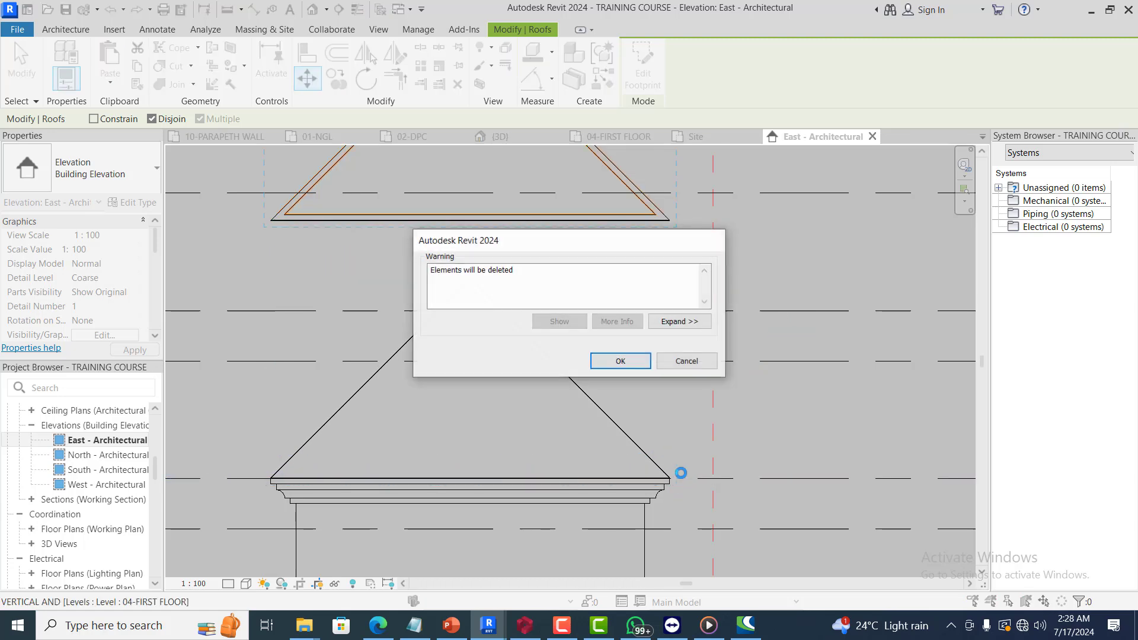
{"action": "left_click", "coordinate": [620, 362]}
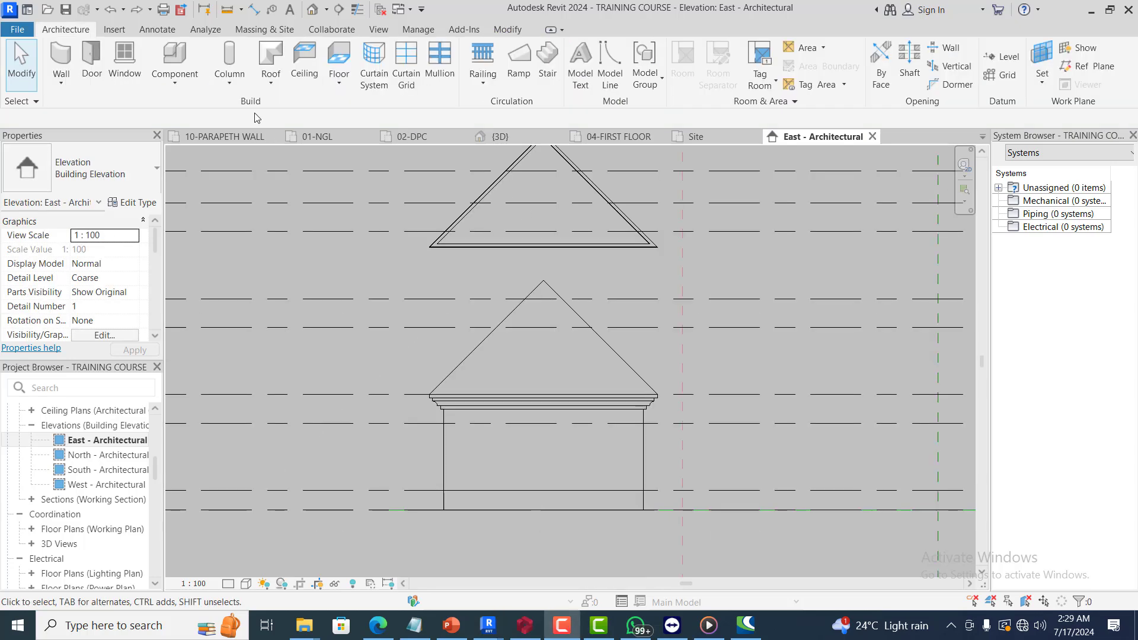
Select the upper roof together with its opening cut and move both straight down onto the lower roof's right eave corner, with Constrain off
{"action": "scroll", "coordinate": [574, 339], "scroll_direction": "down", "scroll_amount": 3}
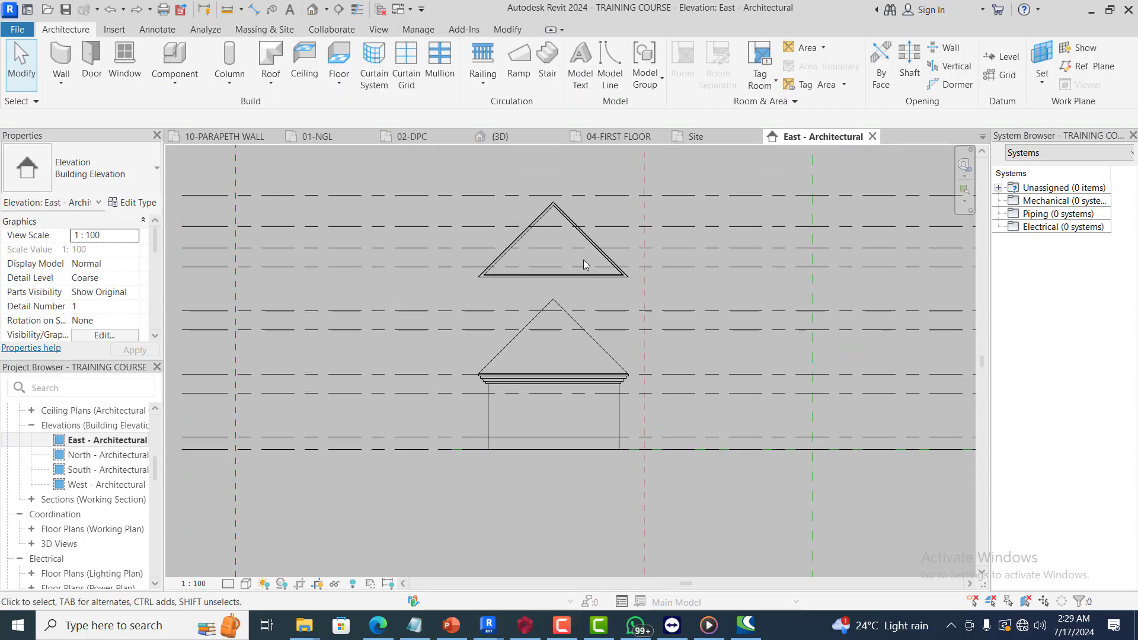
{"action": "scroll", "coordinate": [571, 240], "scroll_direction": "up", "scroll_amount": 3}
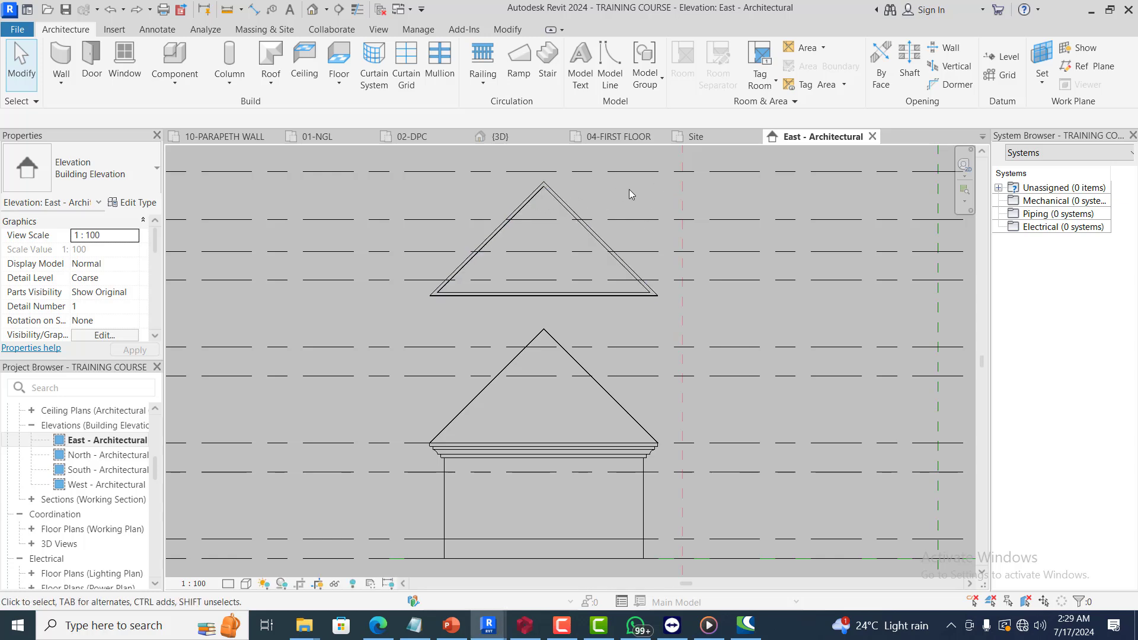
{"action": "left_click_drag", "start_coordinate": [628, 190], "coordinate": [426, 206]}
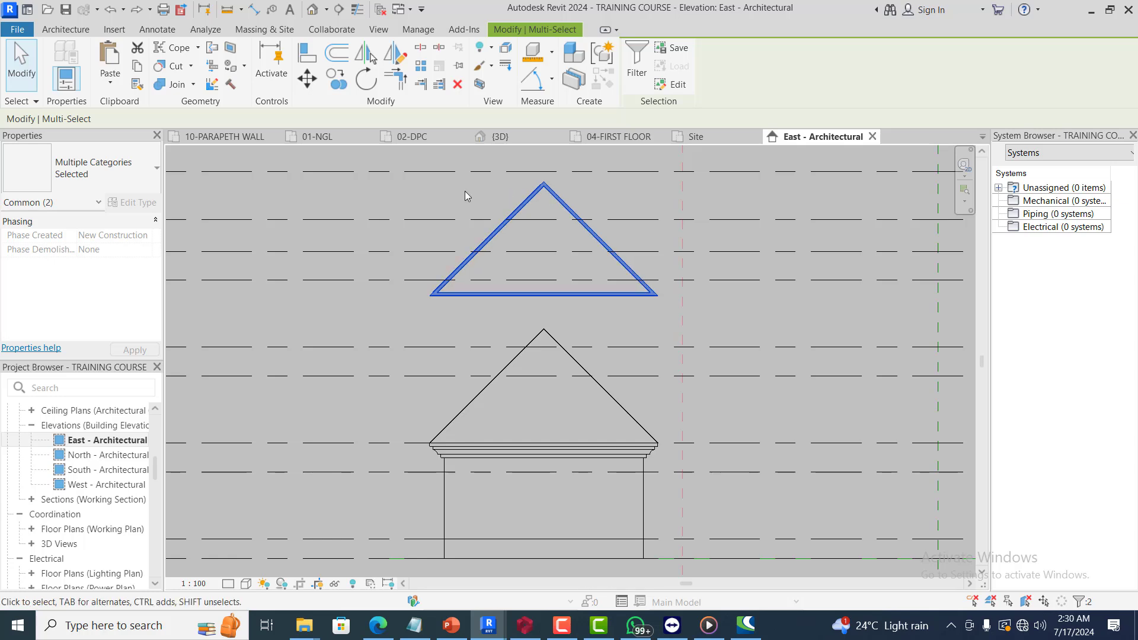
{"action": "left_click", "coordinate": [317, 88]}
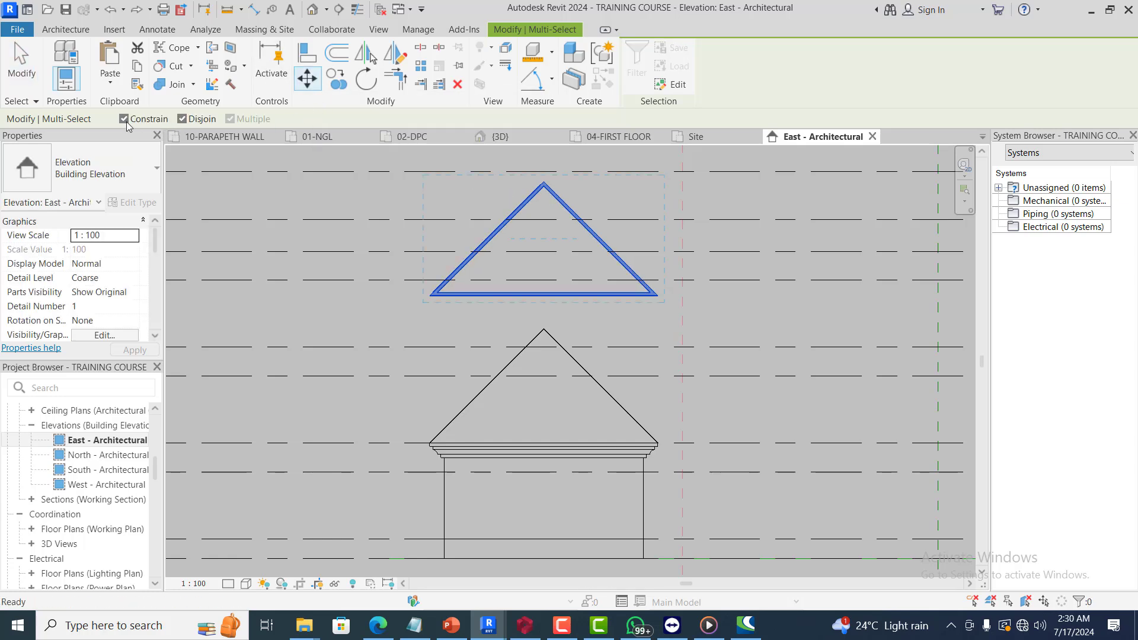
{"action": "left_click", "coordinate": [658, 294]}
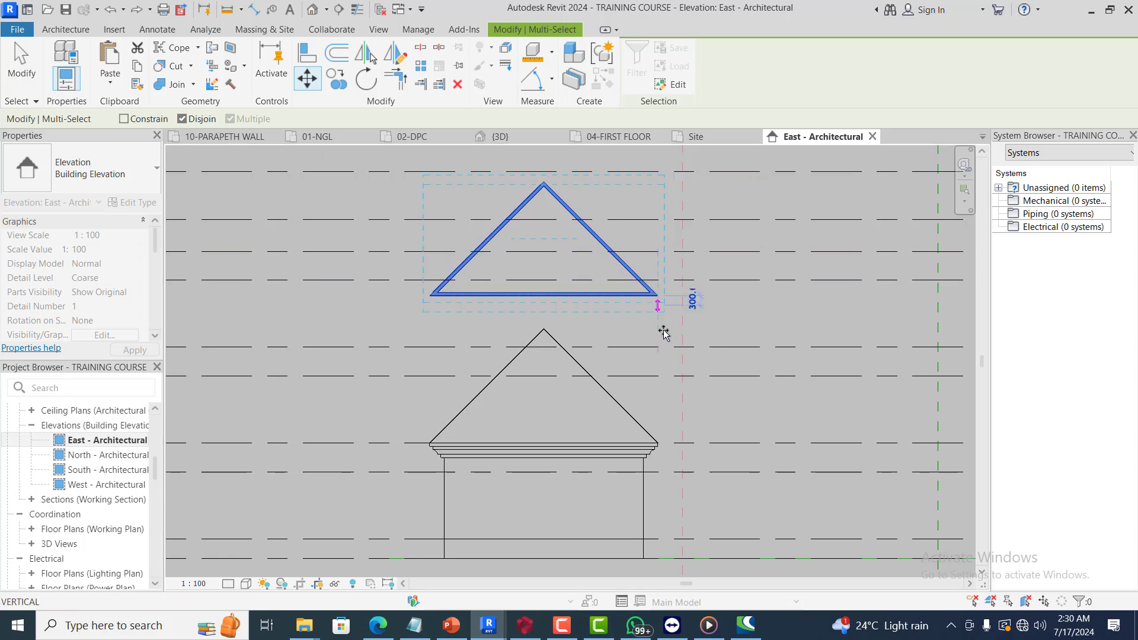
{"action": "left_click", "coordinate": [658, 443]}
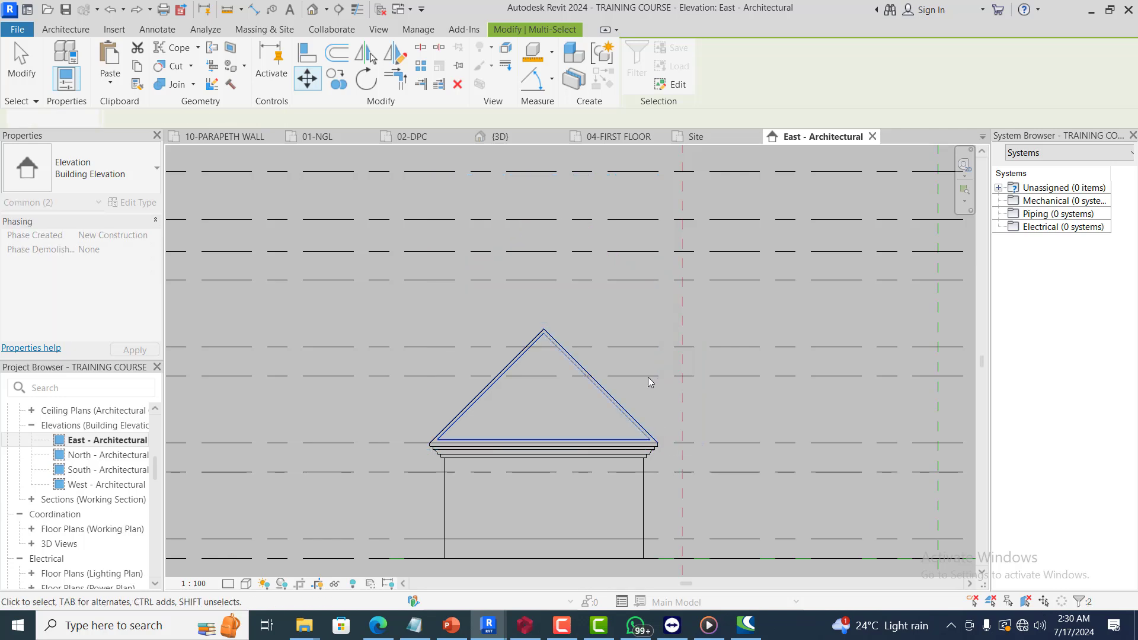
{"action": "key", "text": "Escape"}
Undo the combined move of the upper roof and its opening cut
{"action": "scroll", "coordinate": [652, 439], "scroll_direction": "up", "scroll_amount": 2}
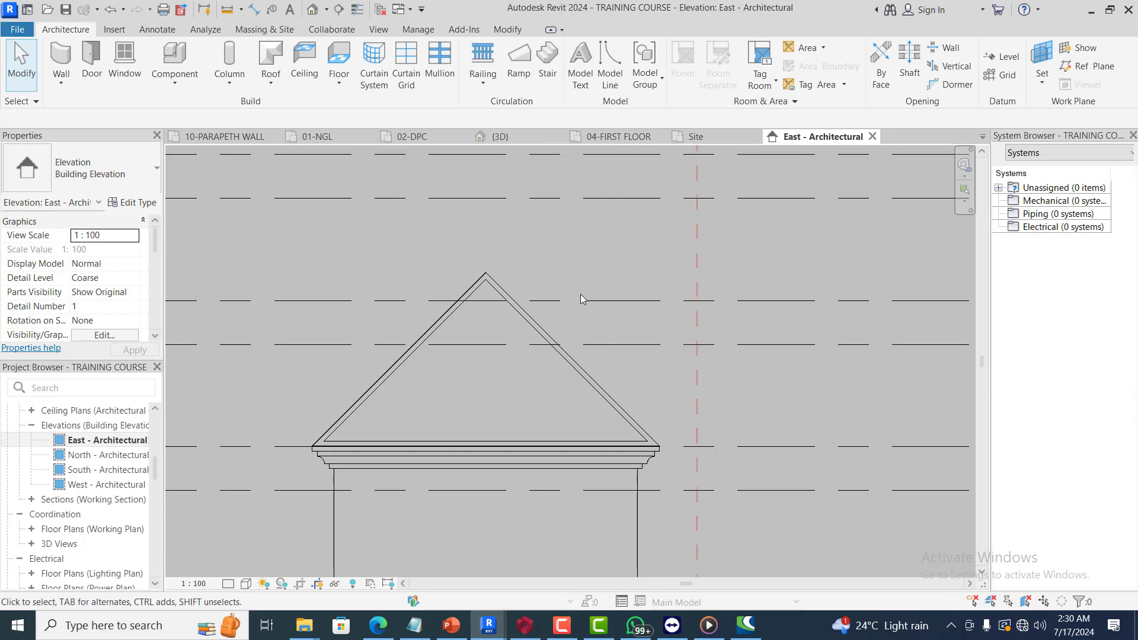
{"action": "scroll", "coordinate": [617, 320], "scroll_direction": "down", "scroll_amount": 3}
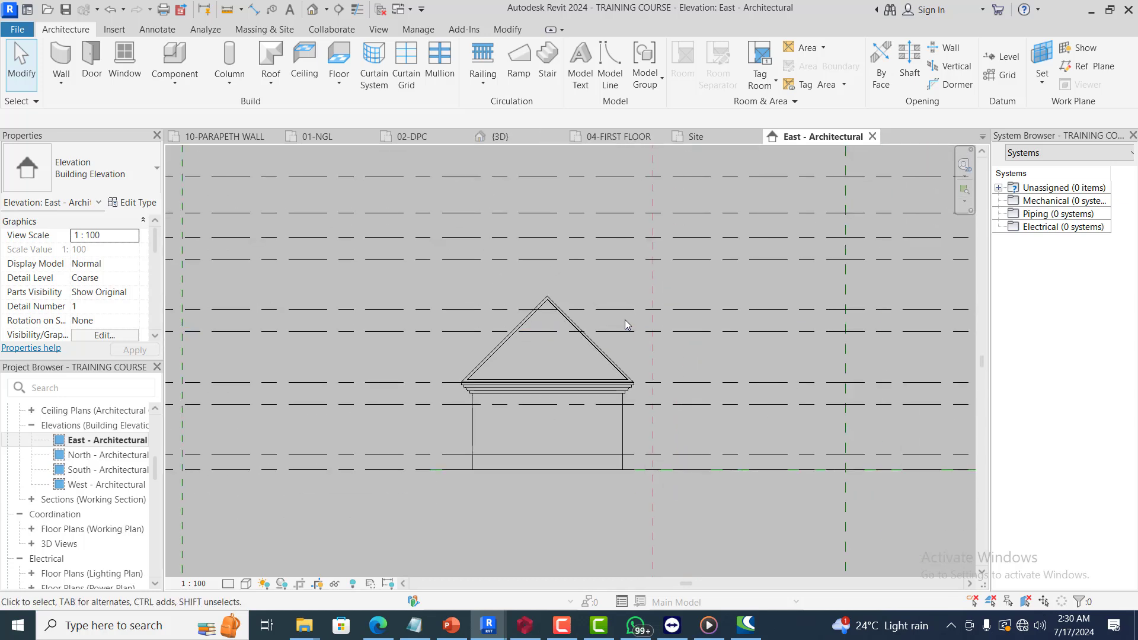
{"action": "key", "text": "ctrl+z"}
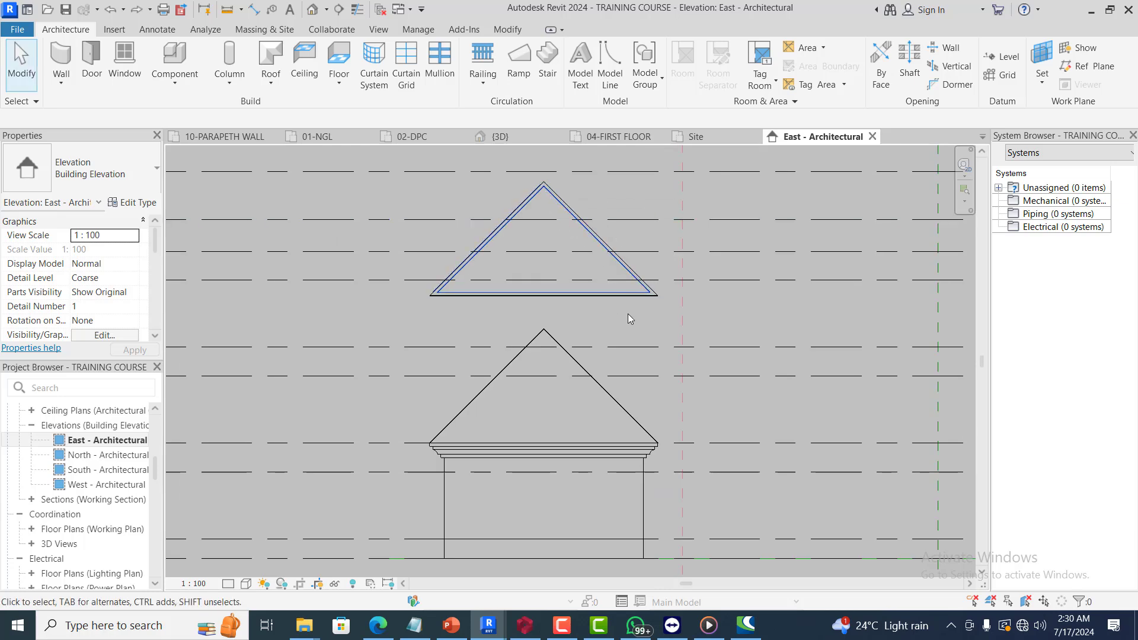
{"action": "key", "text": "Escape"}
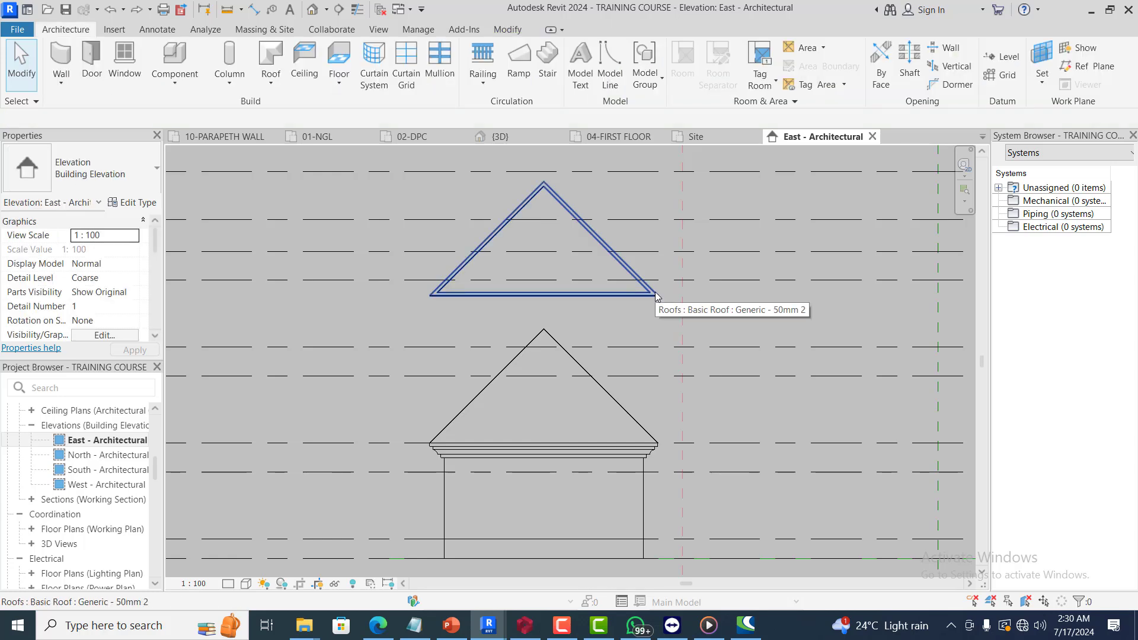
Try to move the upper roof by itself, with its opening cut unselected, down to the lower roof's right eave corner, and cancel the operation
{"action": "left_click", "coordinate": [656, 293]}
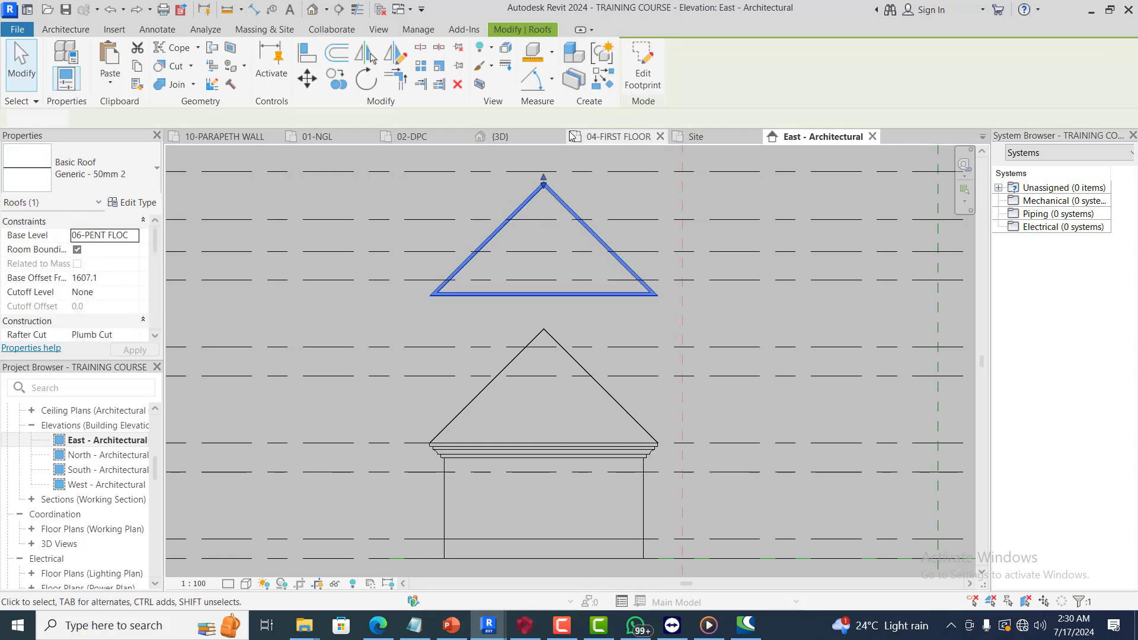
{"action": "left_click", "coordinate": [313, 83]}
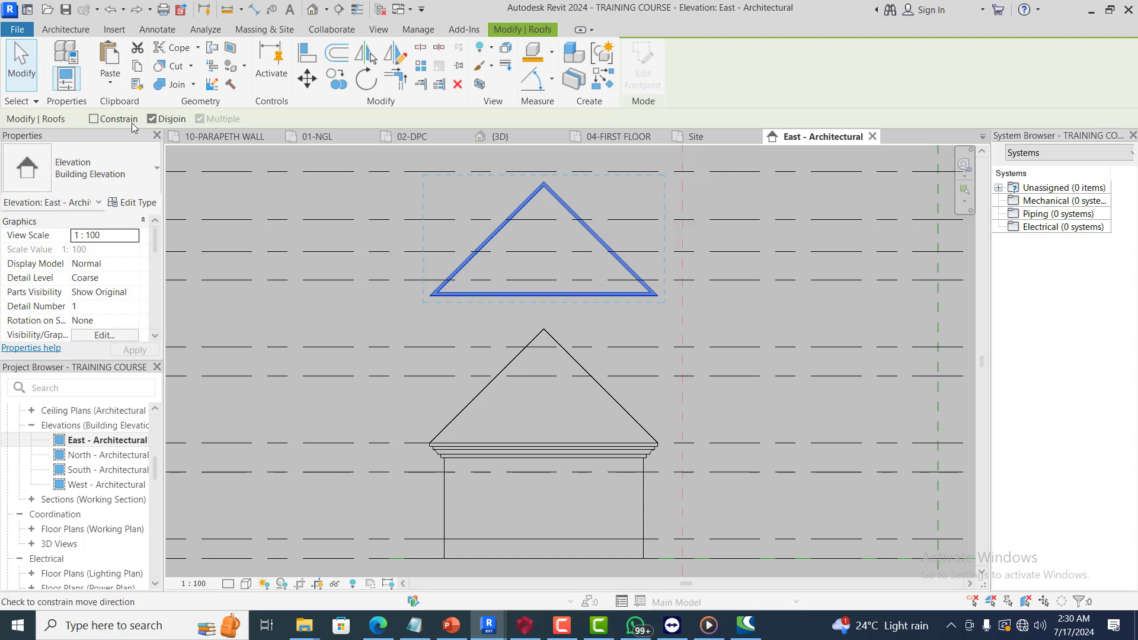
{"action": "left_click", "coordinate": [657, 294]}
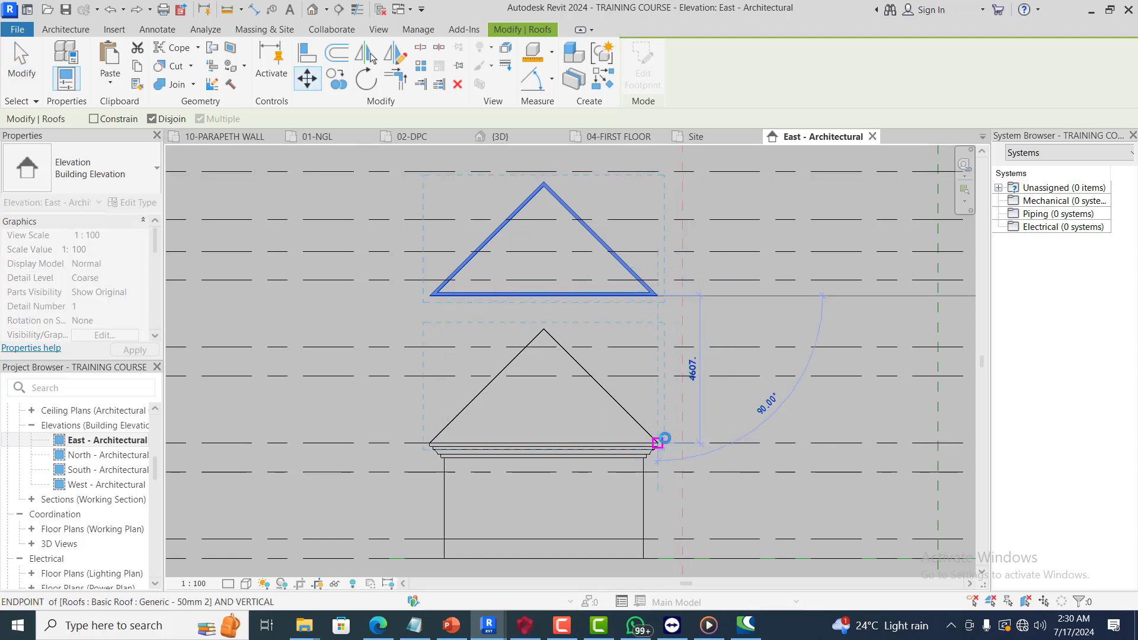
{"action": "left_click", "coordinate": [657, 442]}
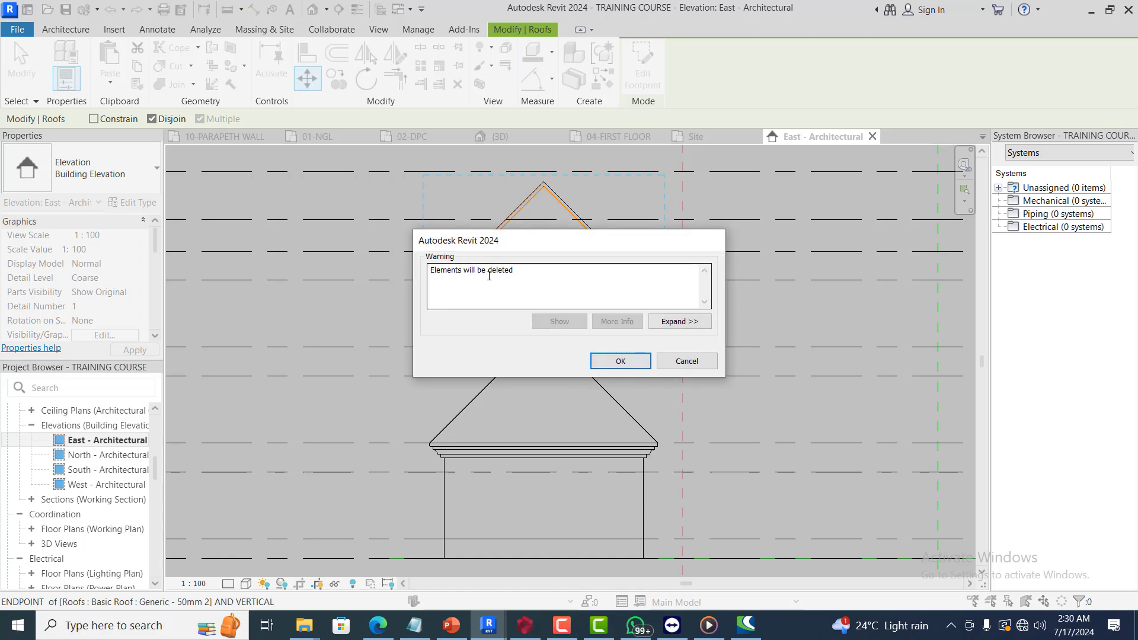
{"action": "left_click", "coordinate": [691, 364]}
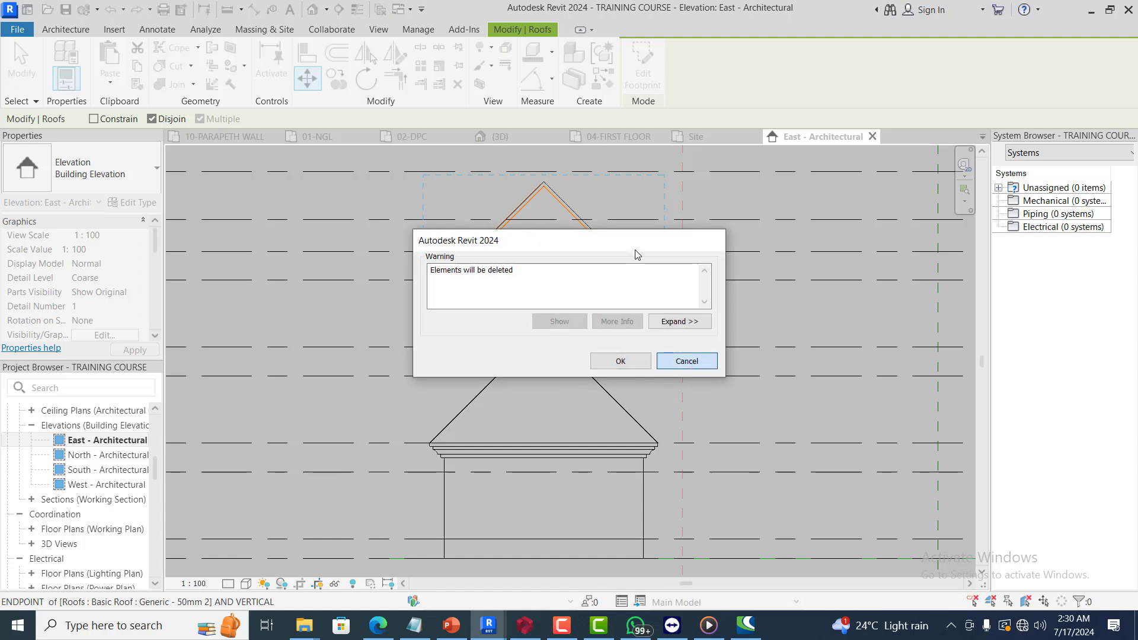
{"action": "key", "text": "Escape"}
{"action": "key", "text": "Escape"}
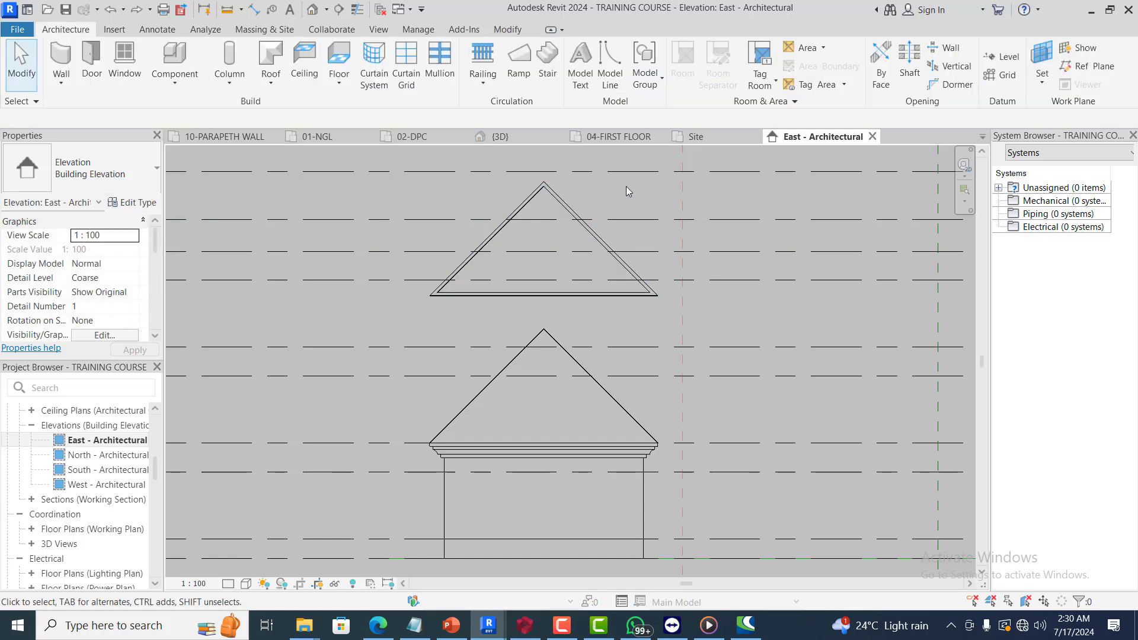
Move the upper roof and its opening cut together, unconstrained, from the right eave corner down to the lower roof's matching eave corner
{"action": "left_click_drag", "start_coordinate": [626, 186], "coordinate": [517, 191]}
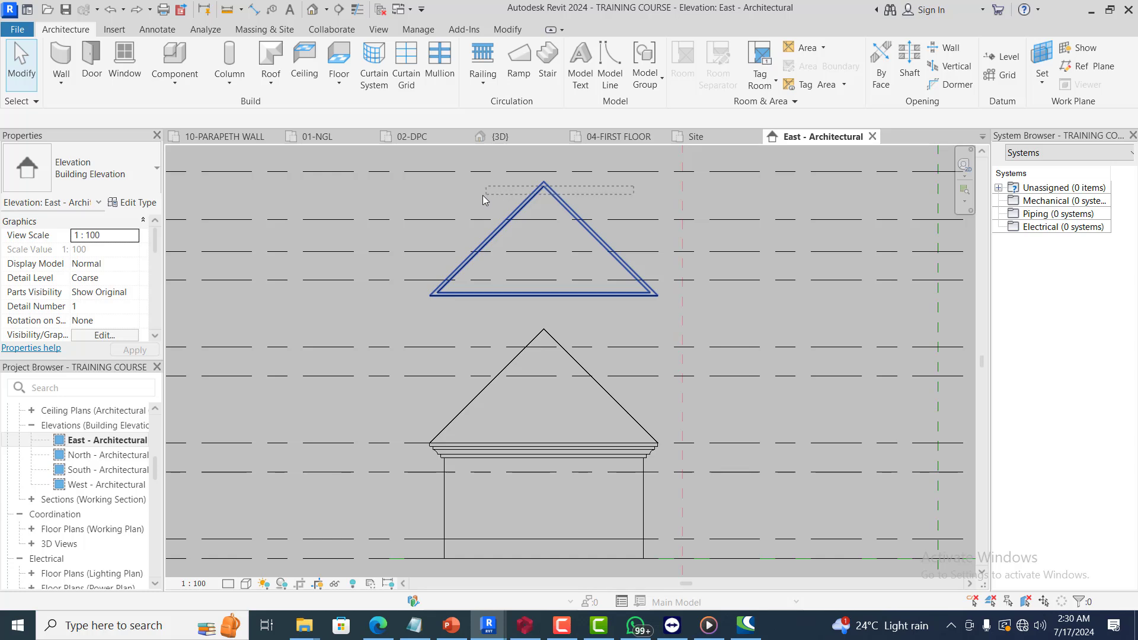
{"action": "left_click_drag", "start_coordinate": [432, 201], "coordinate": [420, 198]}
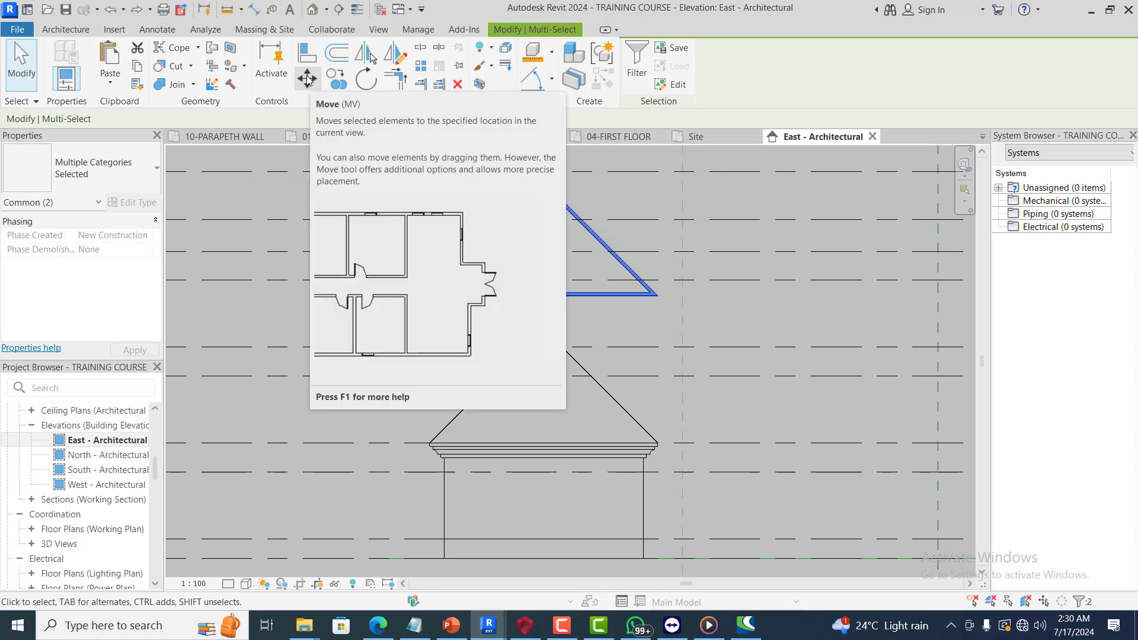
{"action": "left_click", "coordinate": [307, 80]}
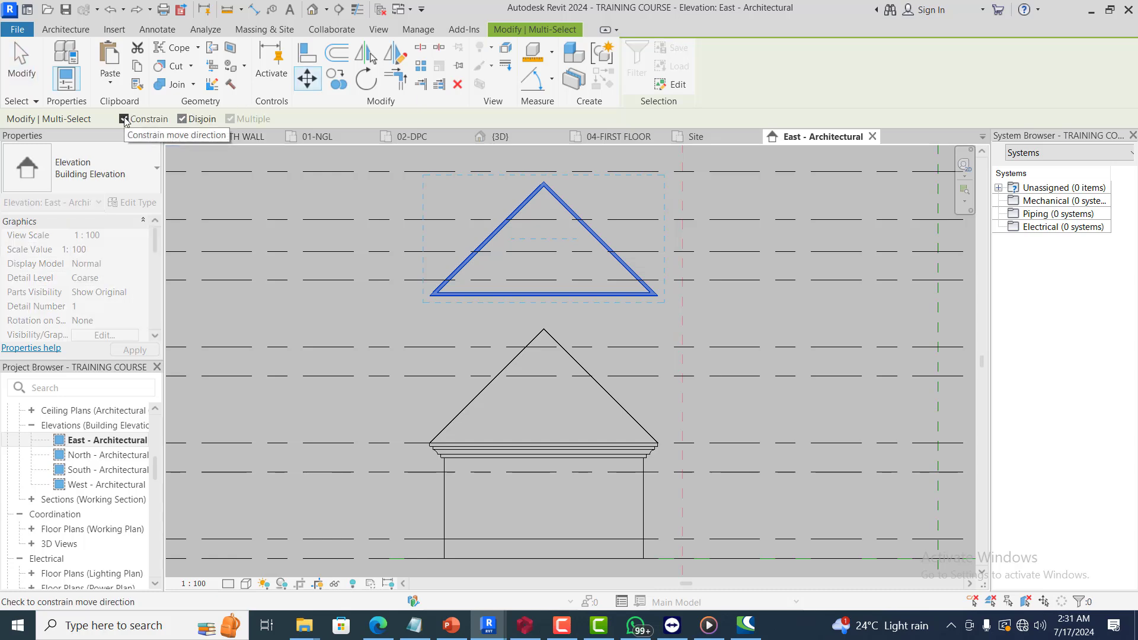
{"action": "left_click", "coordinate": [124, 119]}
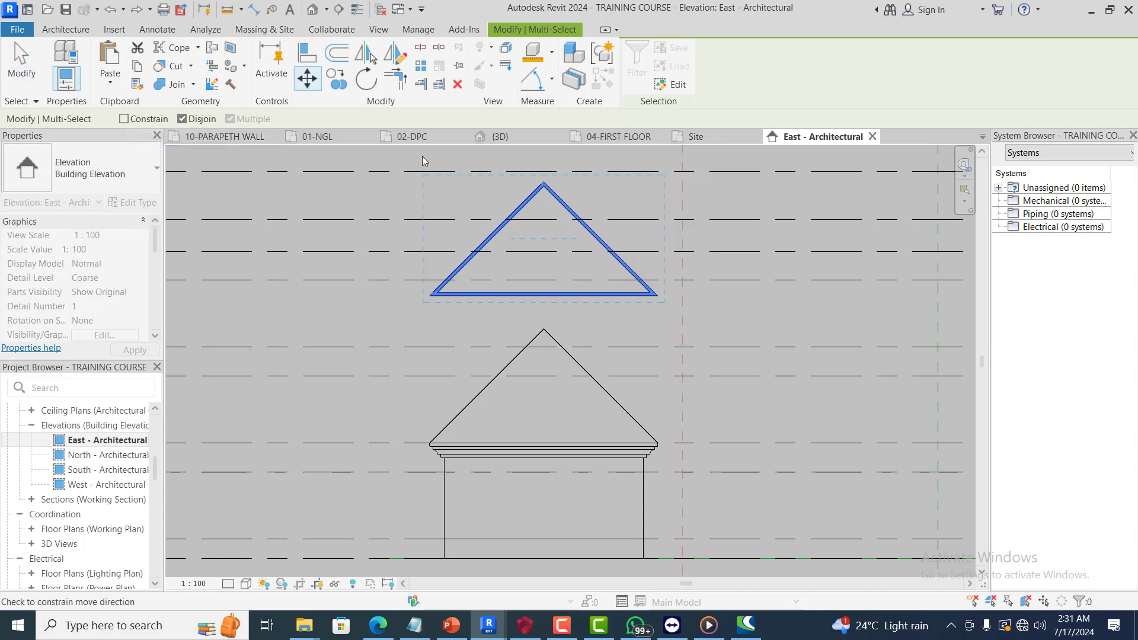
{"action": "left_click", "coordinate": [658, 295]}
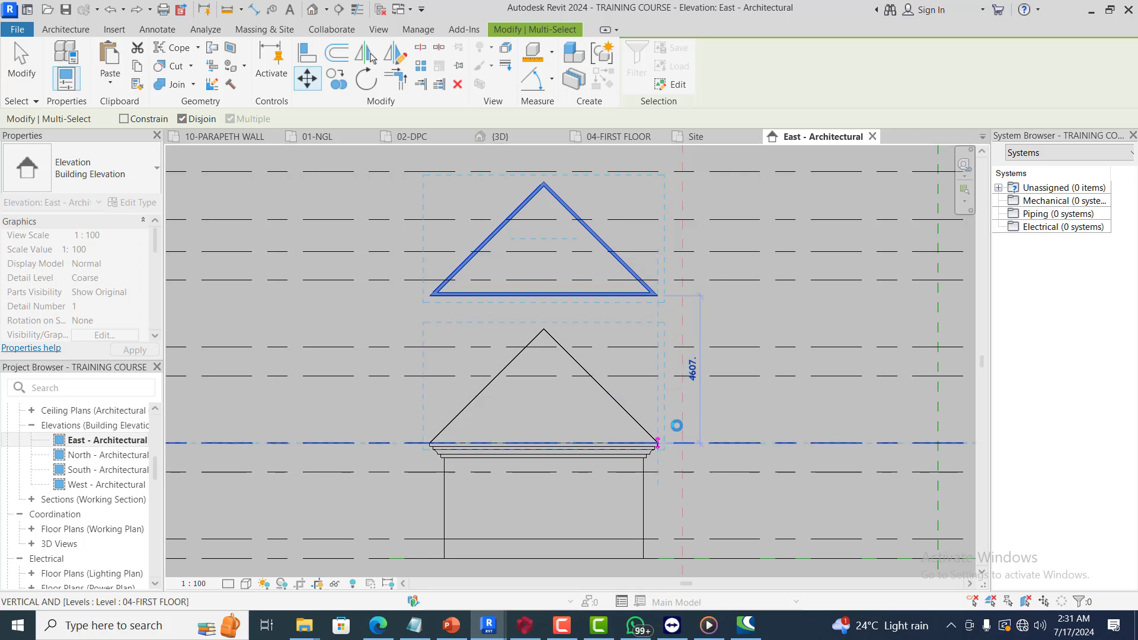
{"action": "left_click", "coordinate": [658, 442]}
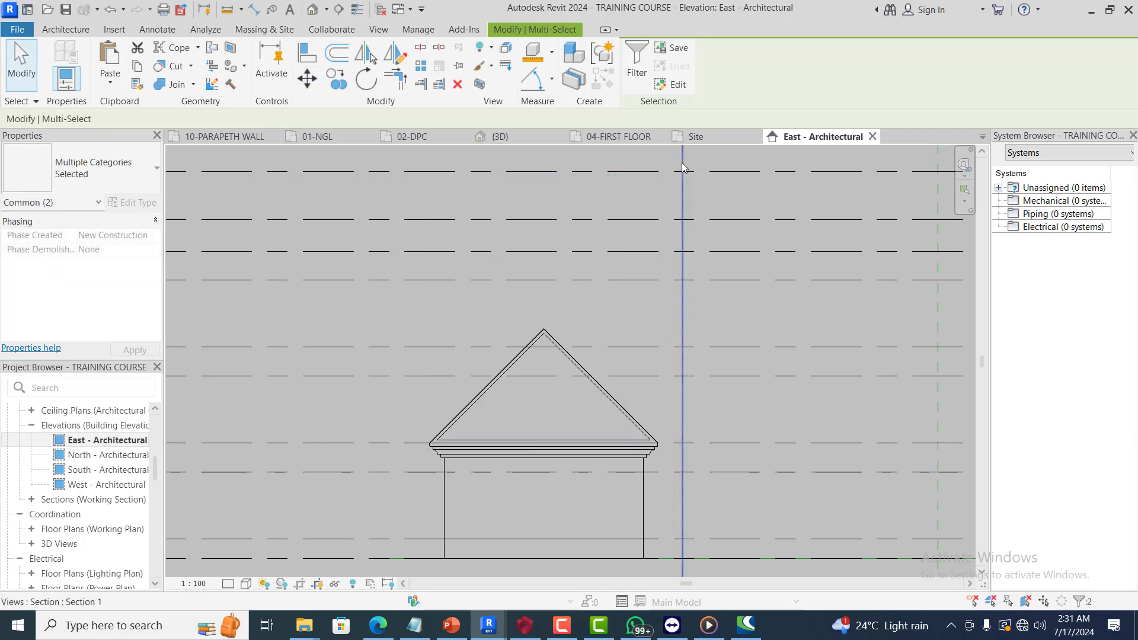
{"action": "key", "text": "Escape"}
Inspect the roof strips along the hips, ridge and eaves of the lower roof in the {3D} view
{"action": "left_click", "coordinate": [509, 136]}
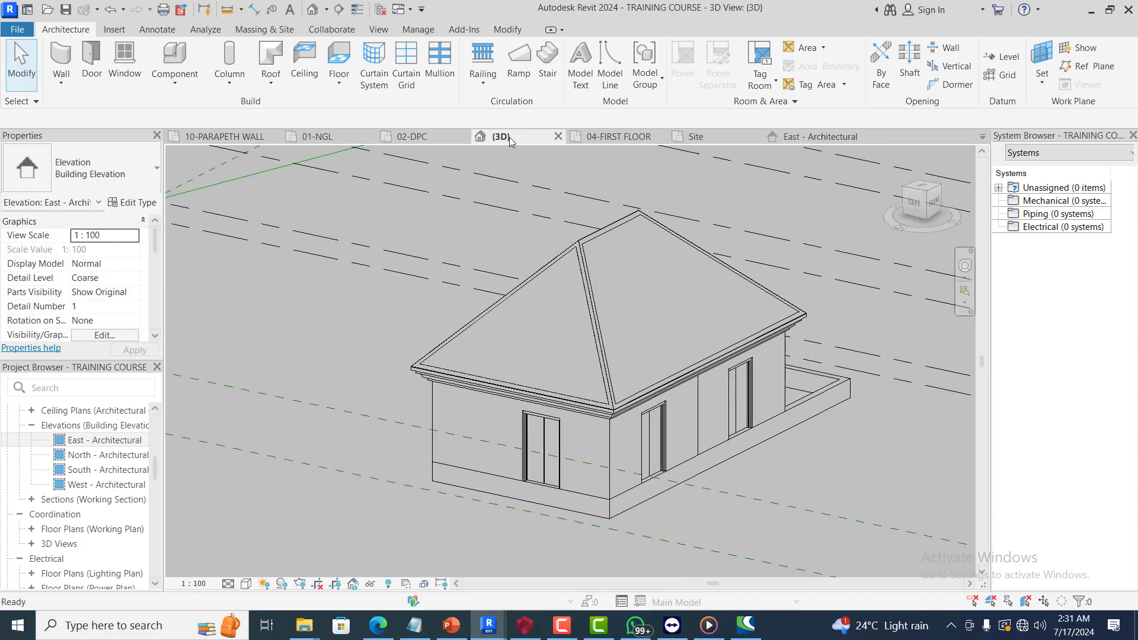
{"action": "scroll", "coordinate": [499, 396], "scroll_direction": "up", "scroll_amount": 2}
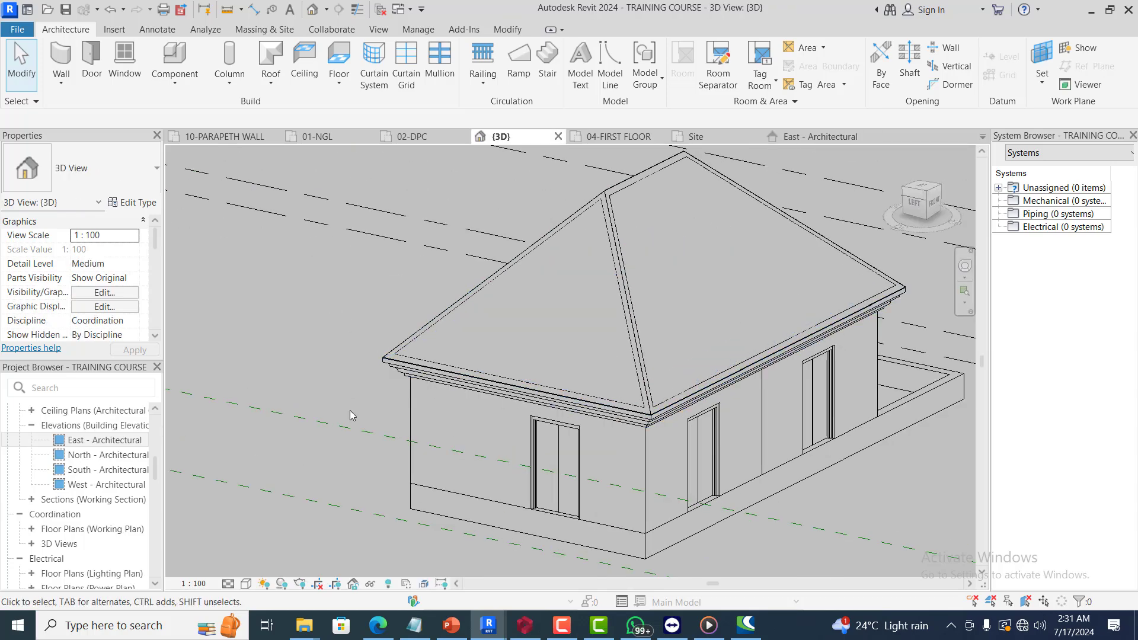
{"action": "scroll", "coordinate": [367, 337], "scroll_direction": "up", "scroll_amount": 1}
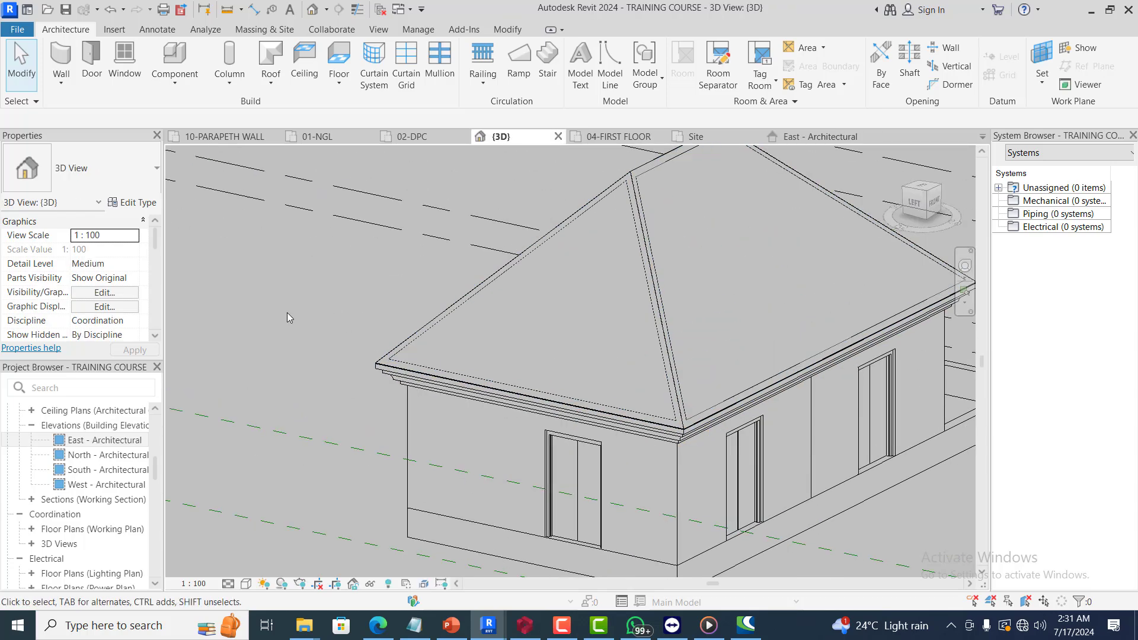
{"action": "scroll", "coordinate": [287, 311], "scroll_direction": "down", "scroll_amount": 1}
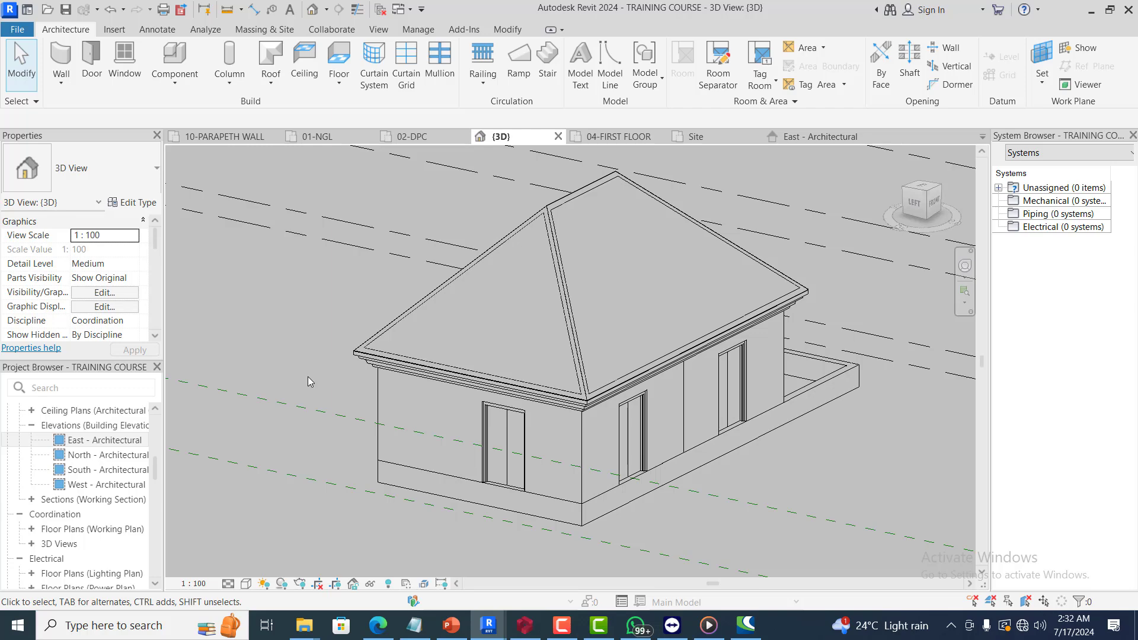
{"action": "left_click", "coordinate": [601, 633]}
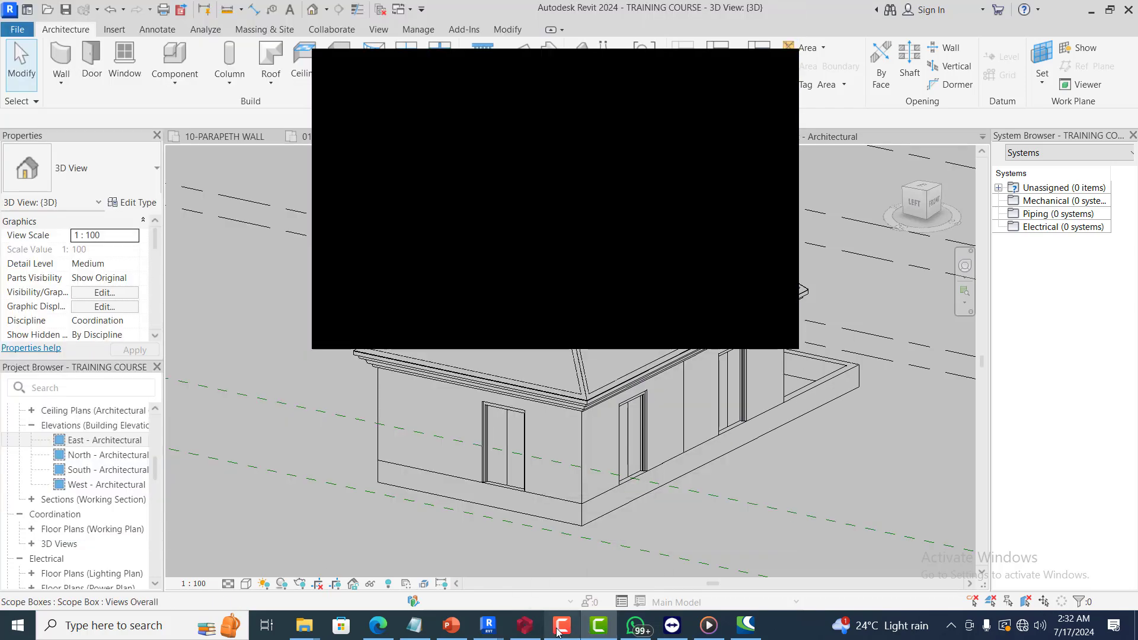